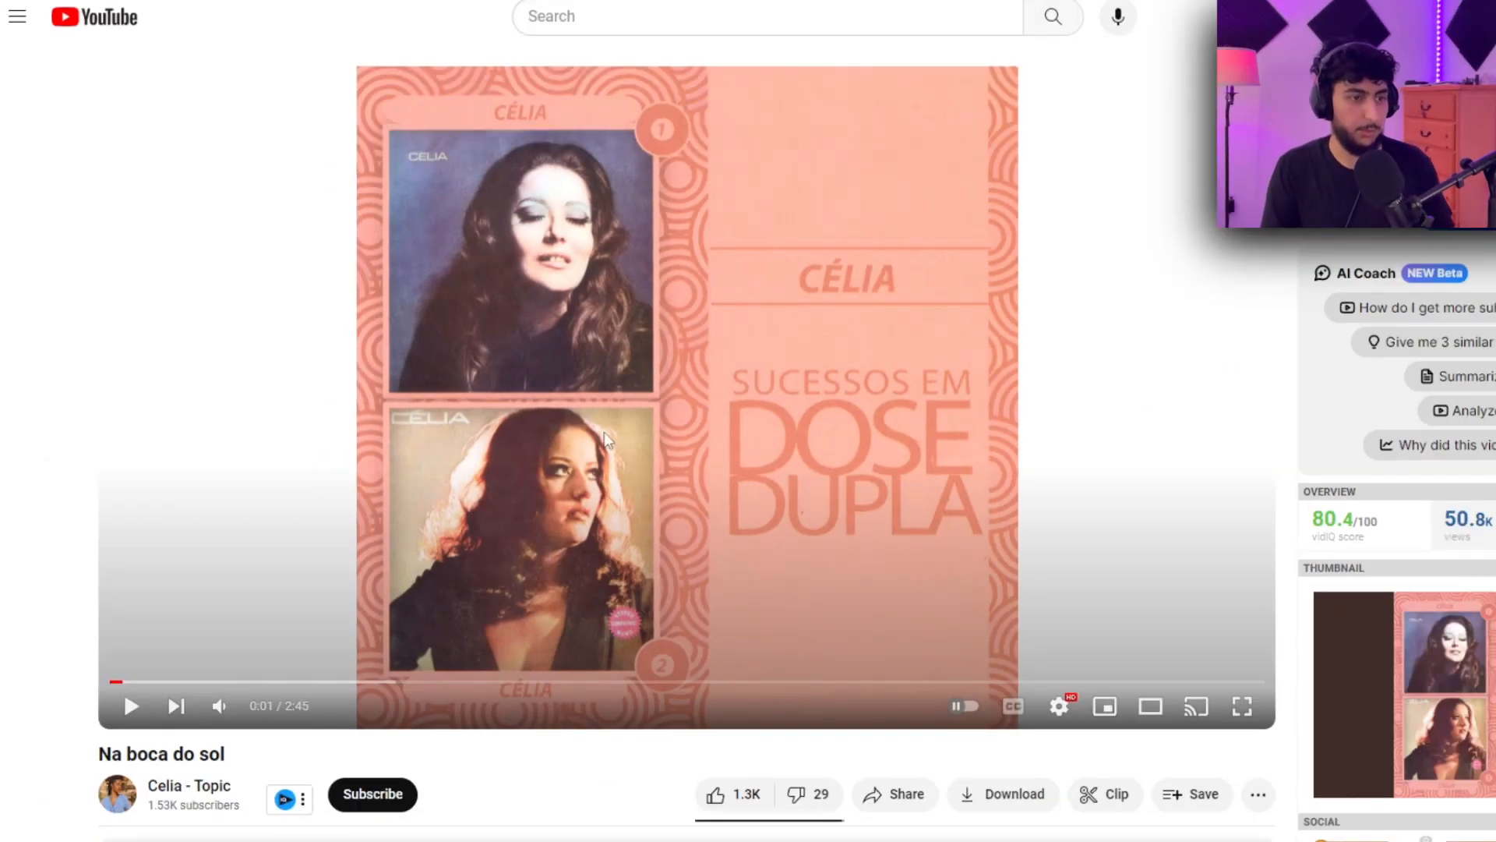
Play the song "Na boca do sol" on YouTube to hear the sample source.
{"action": "left_click", "coordinate": [635, 392]}
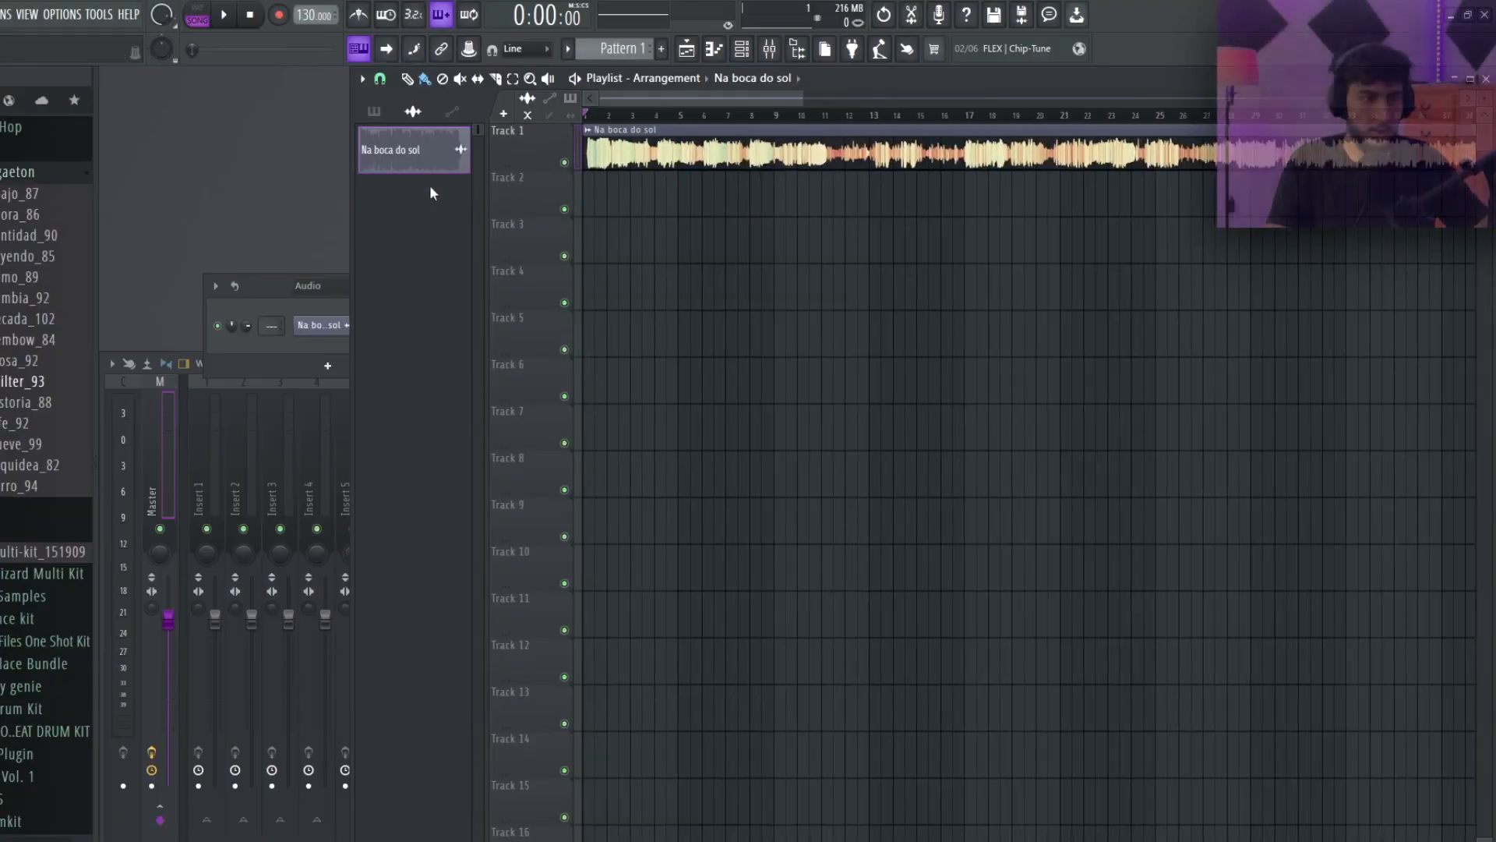
In FL Studio, cut the quiet intro off the "Na boca do sol" clip on Track 1 and align the remainder to bar 1.
{"action": "scroll", "coordinate": [526, 159], "scroll_direction": "up", "scroll_amount": 10}
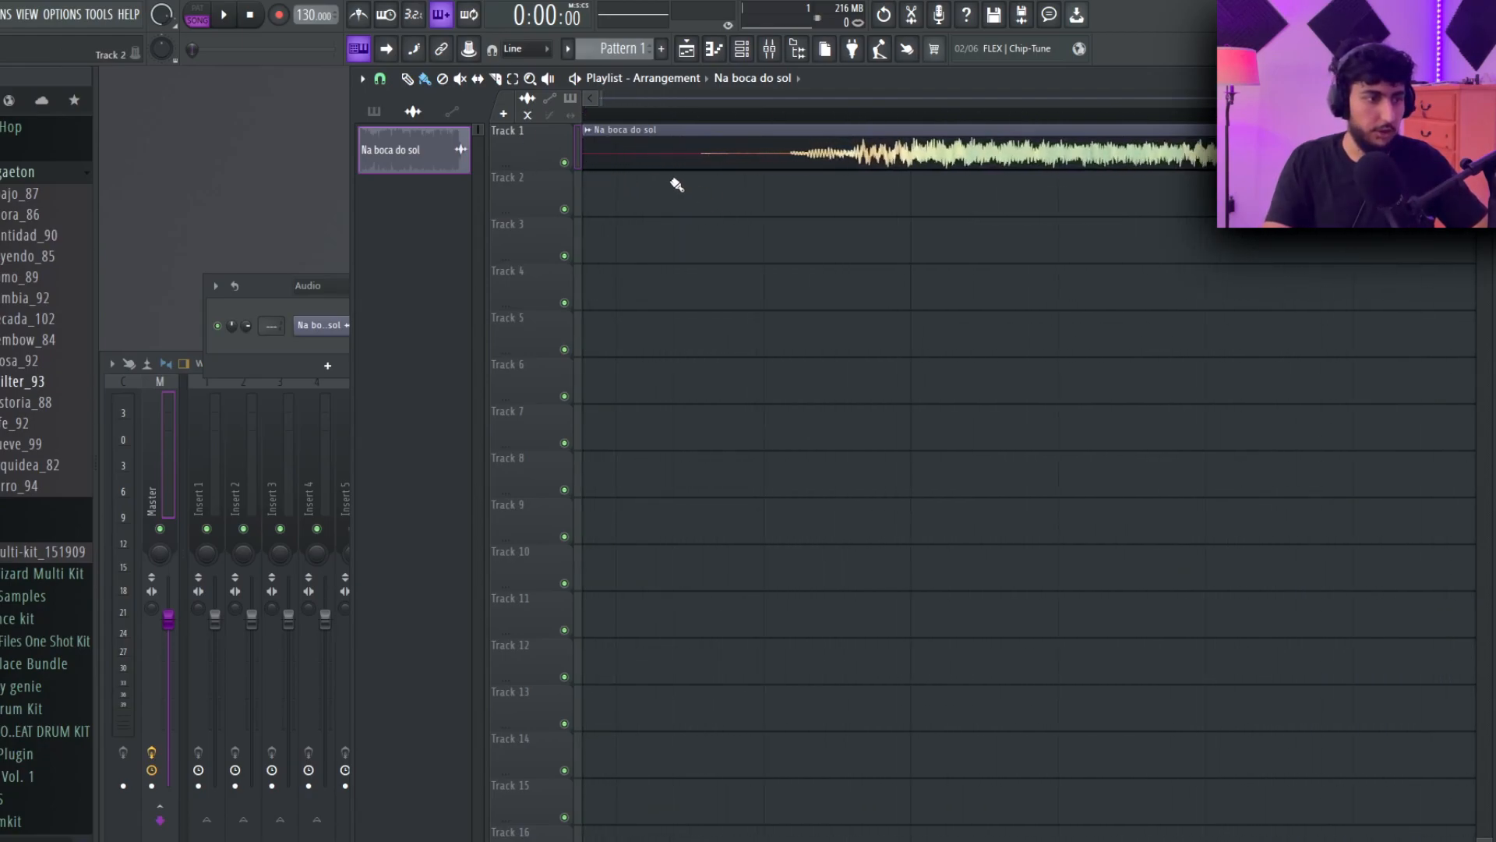
{"action": "double_click", "coordinate": [659, 159]}
{"action": "left_click", "coordinate": [959, 6]}
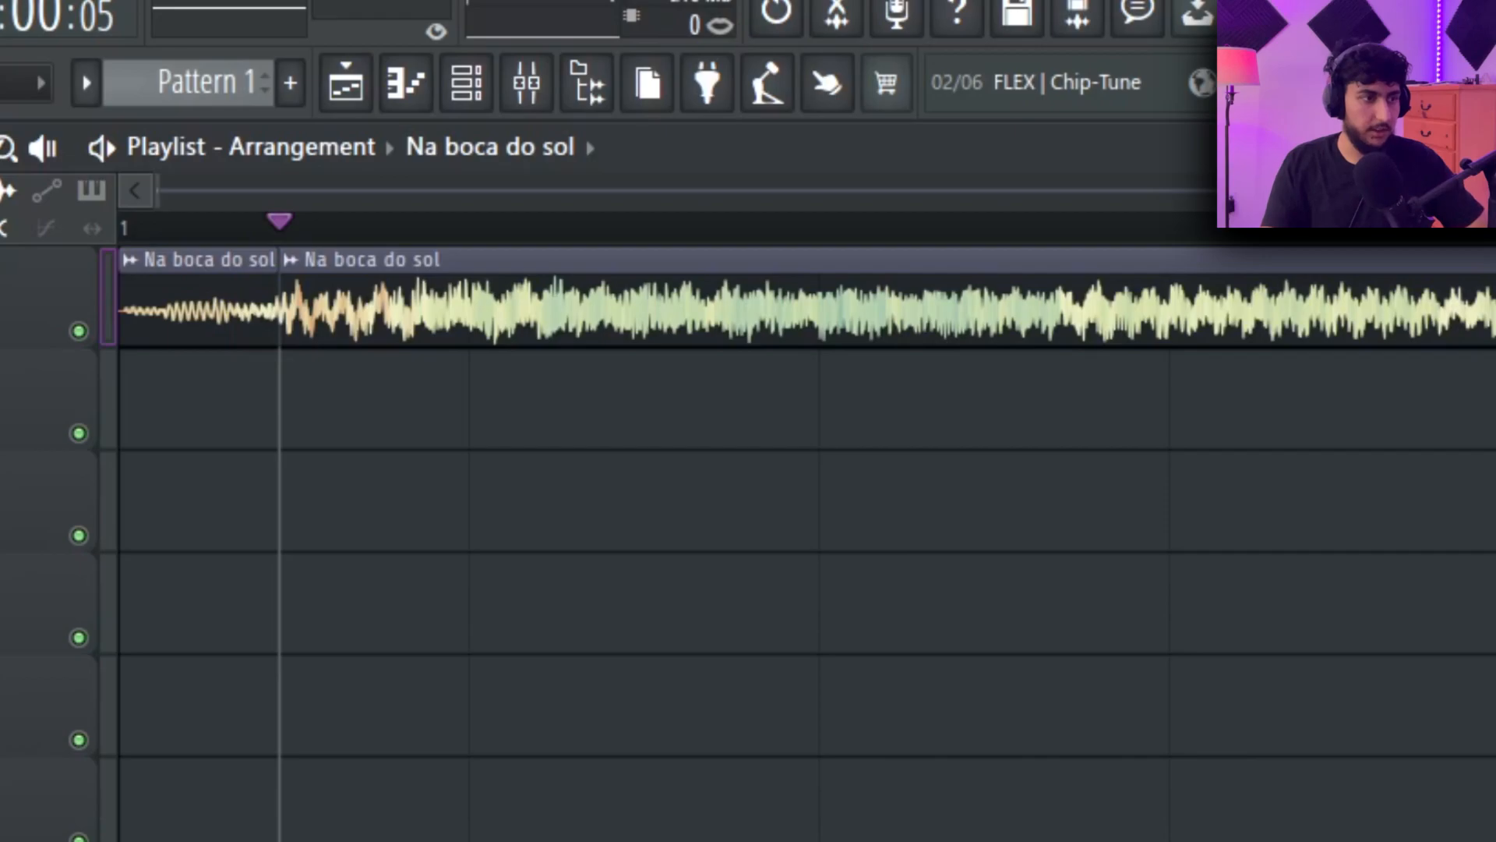
{"action": "left_click_drag", "start_coordinate": [117, 348], "coordinate": [279, 348]}
{"action": "left_click_drag", "start_coordinate": [436, 312], "coordinate": [275, 312]}
{"action": "scroll", "coordinate": [702, 572], "scroll_direction": "up", "scroll_amount": 3}
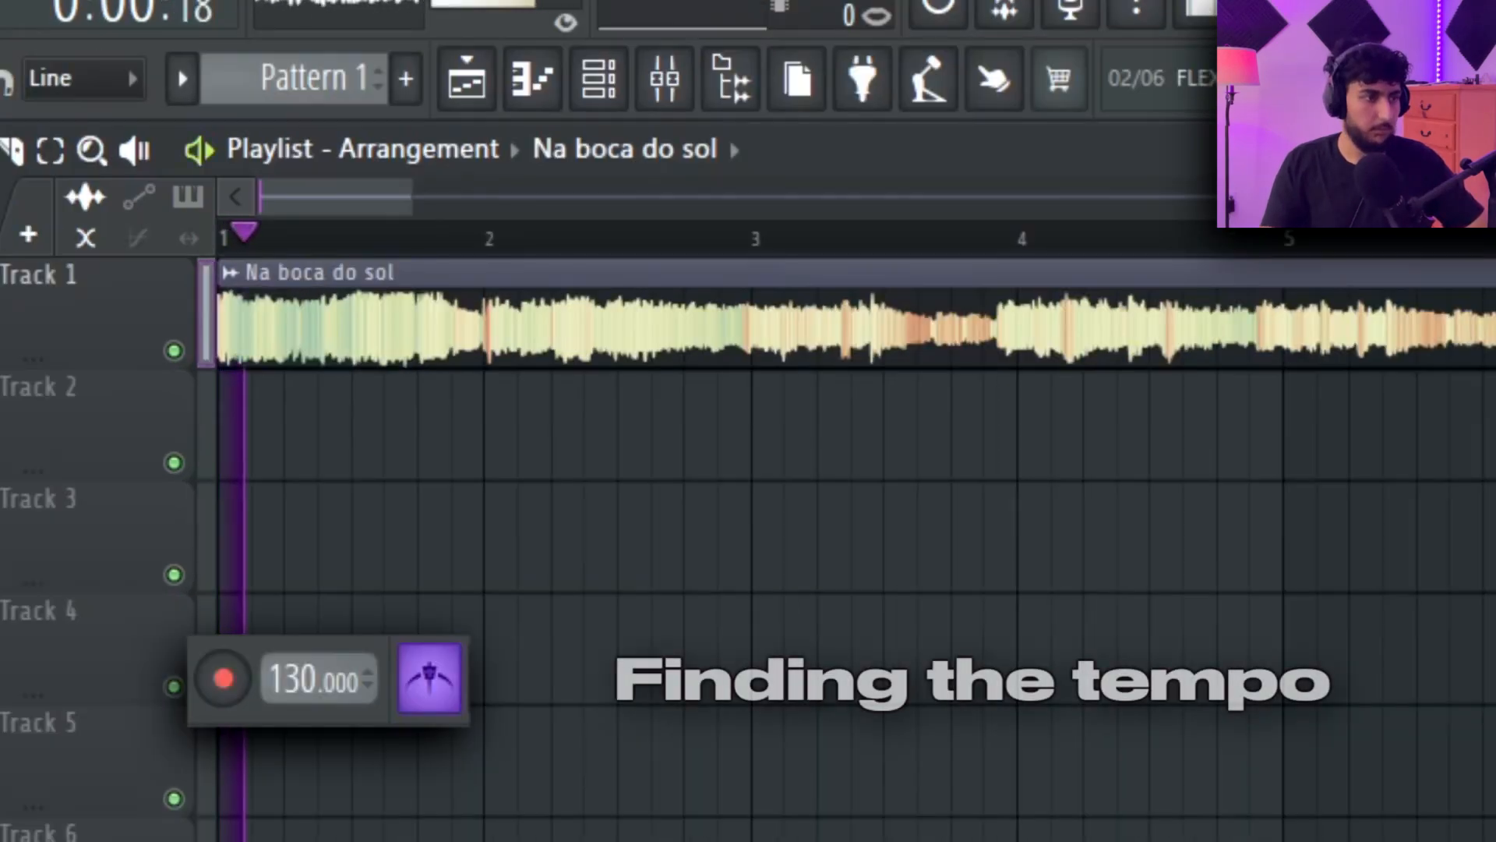
Raise the project tempo to 133 BPM to match the song's beat.
{"action": "mouse_move", "coordinate": [269, 680]}
{"action": "left_mouse_down"}
{"action": "mouse_move", "coordinate": [268, 662]}
{"action": "mouse_move", "coordinate": [269, 680]}
{"action": "left_mouse_up"}
{"action": "scroll", "coordinate": [508, 410], "scroll_direction": "up", "scroll_amount": 4}
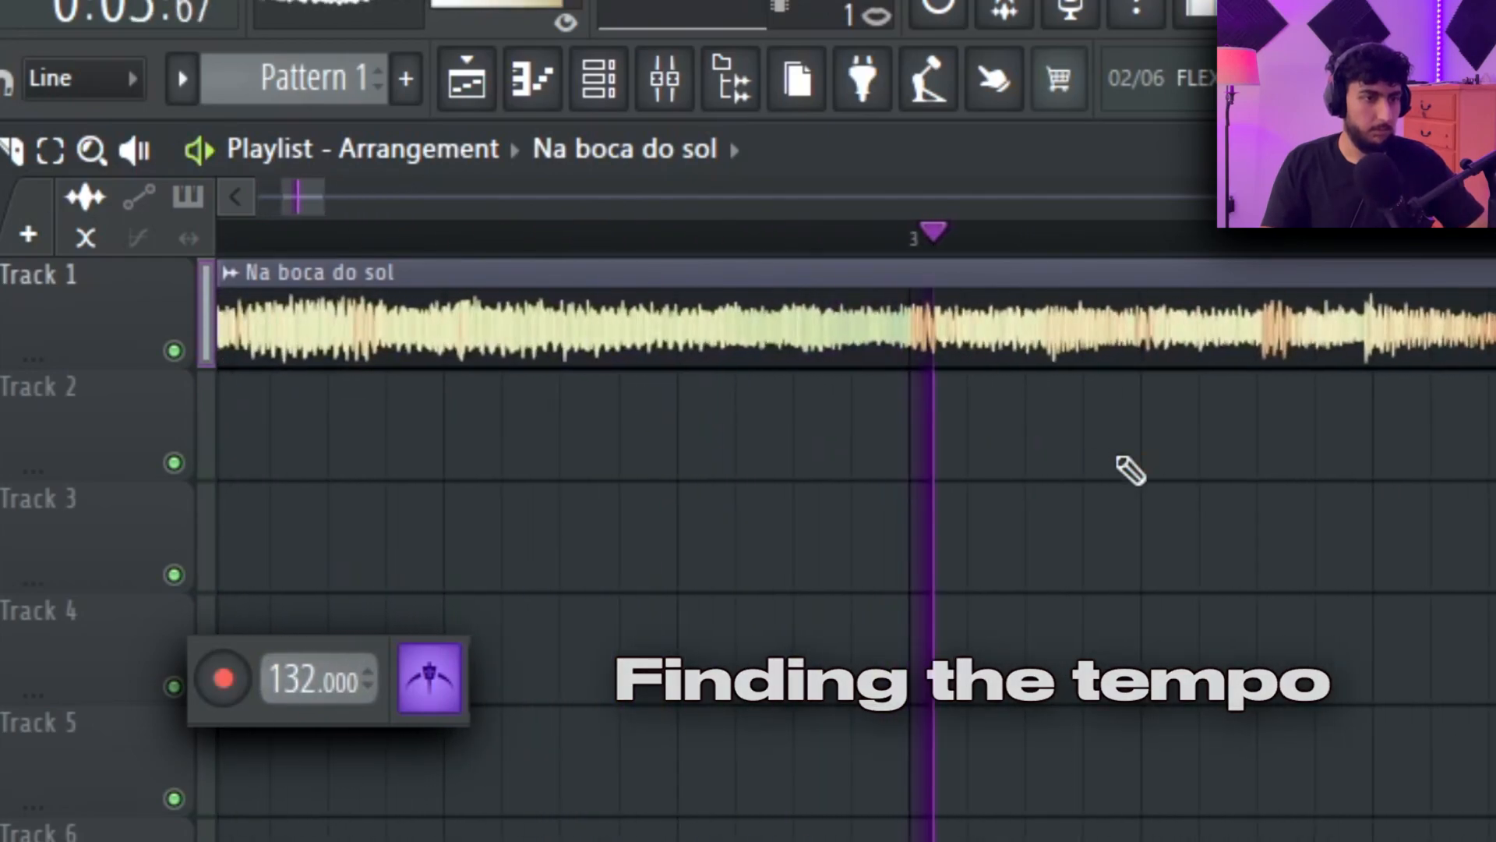
{"action": "scroll", "coordinate": [1270, 471], "scroll_direction": "down", "scroll_amount": 4}
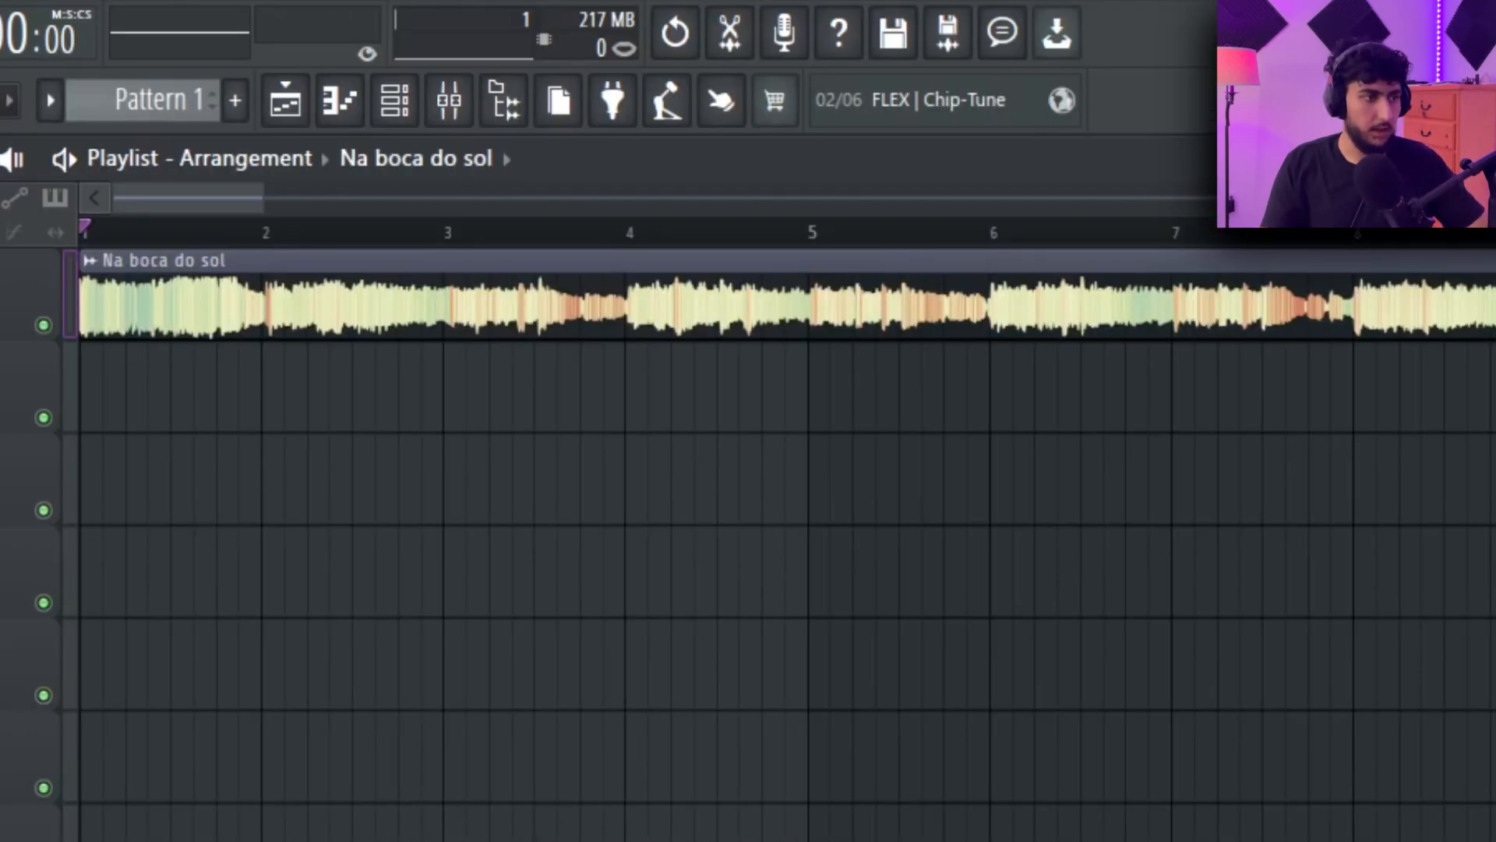
Move the first four-bar clip from Track 2 down to Track 3 and make it unique.
{"action": "scroll", "coordinate": [634, 327], "scroll_direction": "up", "scroll_amount": 6}
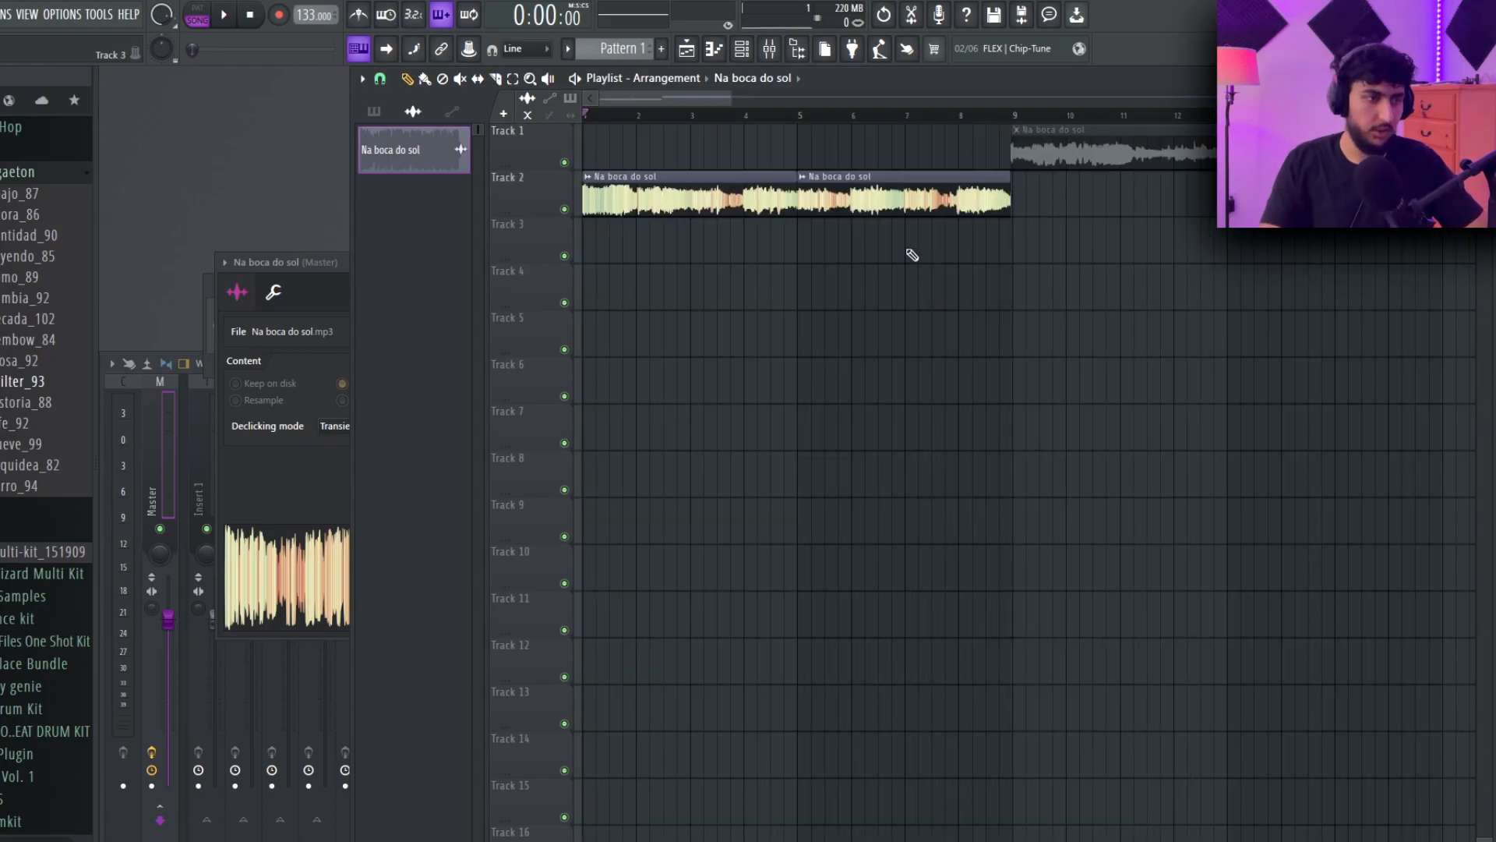
{"action": "left_click_drag", "start_coordinate": [722, 189], "coordinate": [722, 236]}
{"action": "right_click", "coordinate": [585, 230]}
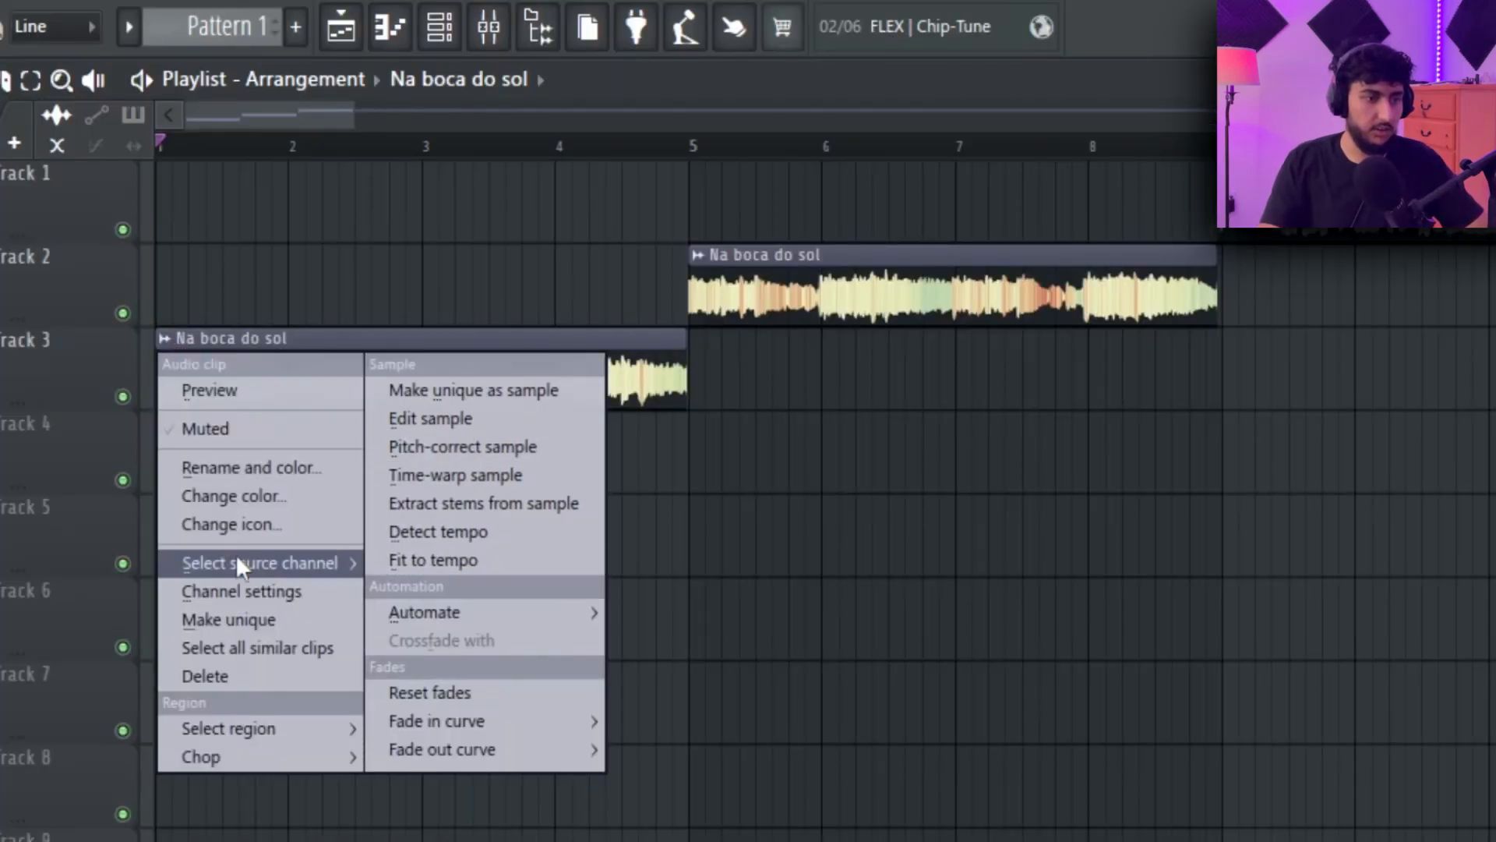
{"action": "left_click", "coordinate": [259, 619]}
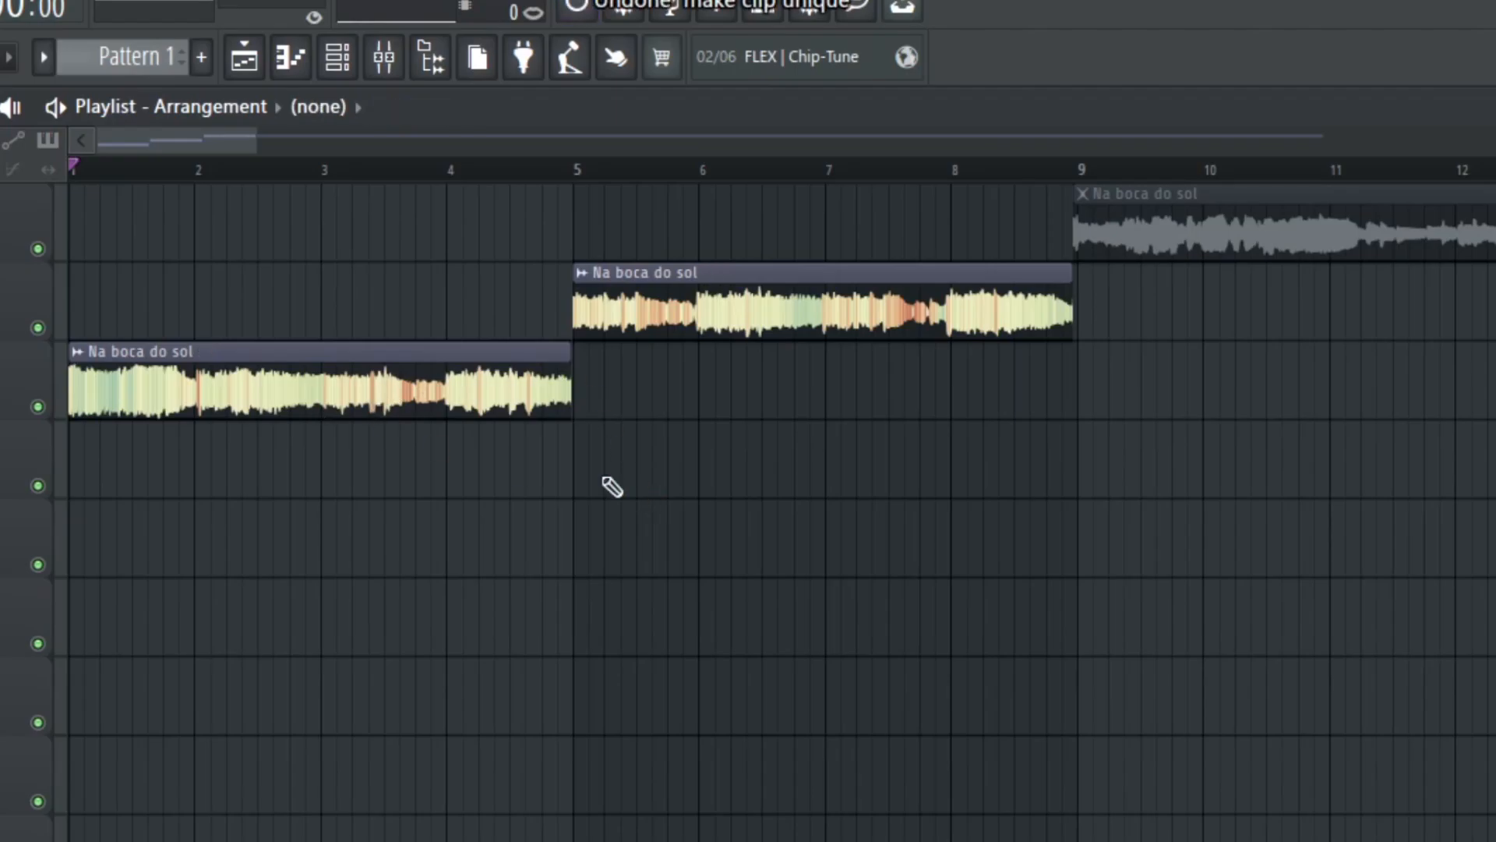
Try stretching the Track 3 clip past bar 5, undo it, and try the stretch again as a unique clip.
{"action": "scroll", "coordinate": [394, 347], "scroll_direction": "up", "scroll_amount": 3}
{"action": "scroll", "coordinate": [636, 348], "scroll_direction": "down", "scroll_amount": 1}
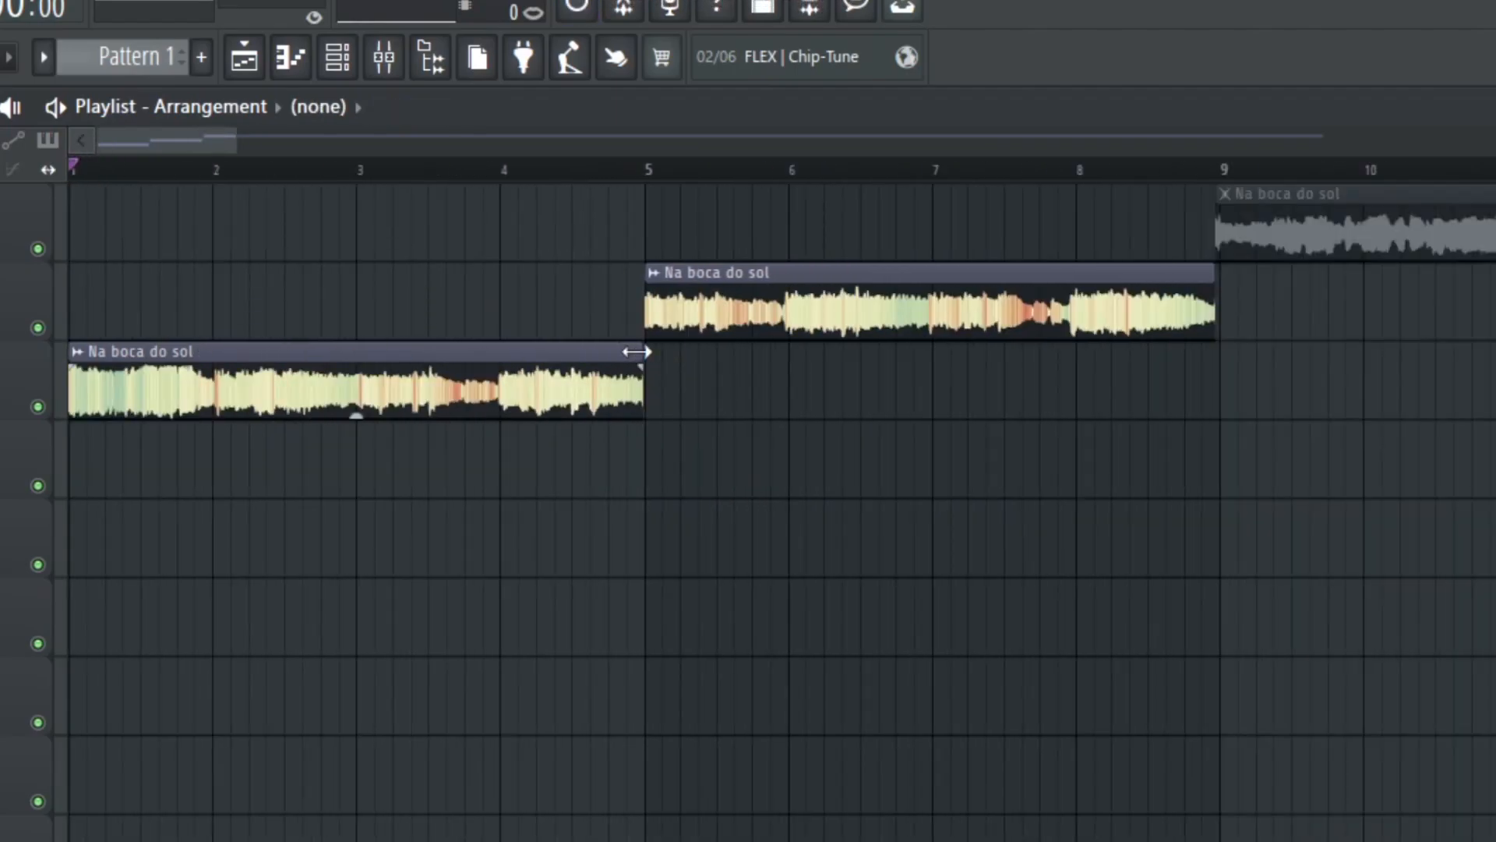
{"action": "left_click_drag", "start_coordinate": [637, 351], "coordinate": [717, 354]}
{"action": "left_click_drag", "start_coordinate": [1492, 549], "coordinate": [820, 327]}
{"action": "left_click", "coordinate": [857, 549], "text": "ctrl"}
{"action": "key", "text": "ctrl+z"}
{"action": "key", "text": "ctrl+alt+z"}
{"action": "key", "text": "ctrl+alt+z"}
{"action": "key", "text": "ctrl+alt+z"}
{"action": "left_click_drag", "start_coordinate": [638, 352], "coordinate": [713, 353]}
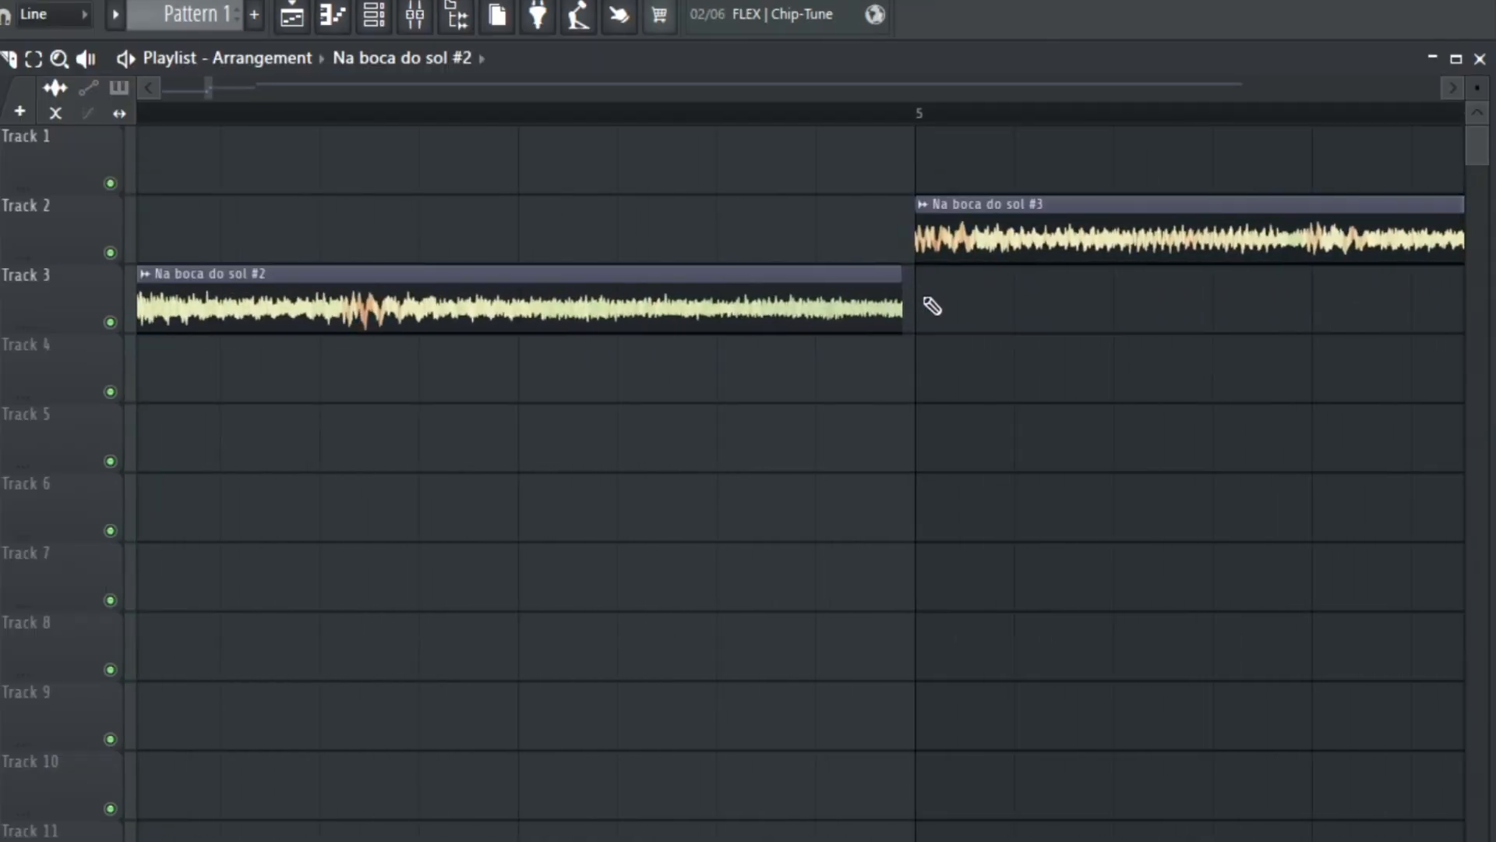
Stretch the Track 3 clip to end exactly on bar 5 and the Track 2 clip to end on bar 9.
{"action": "mouse_move", "coordinate": [945, 356]}
{"action": "left_mouse_down"}
{"action": "mouse_move", "coordinate": [926, 355]}
{"action": "mouse_move", "coordinate": [962, 359]}
{"action": "left_mouse_up"}
{"action": "scroll", "coordinate": [1002, 461], "scroll_direction": "down", "scroll_amount": 10}
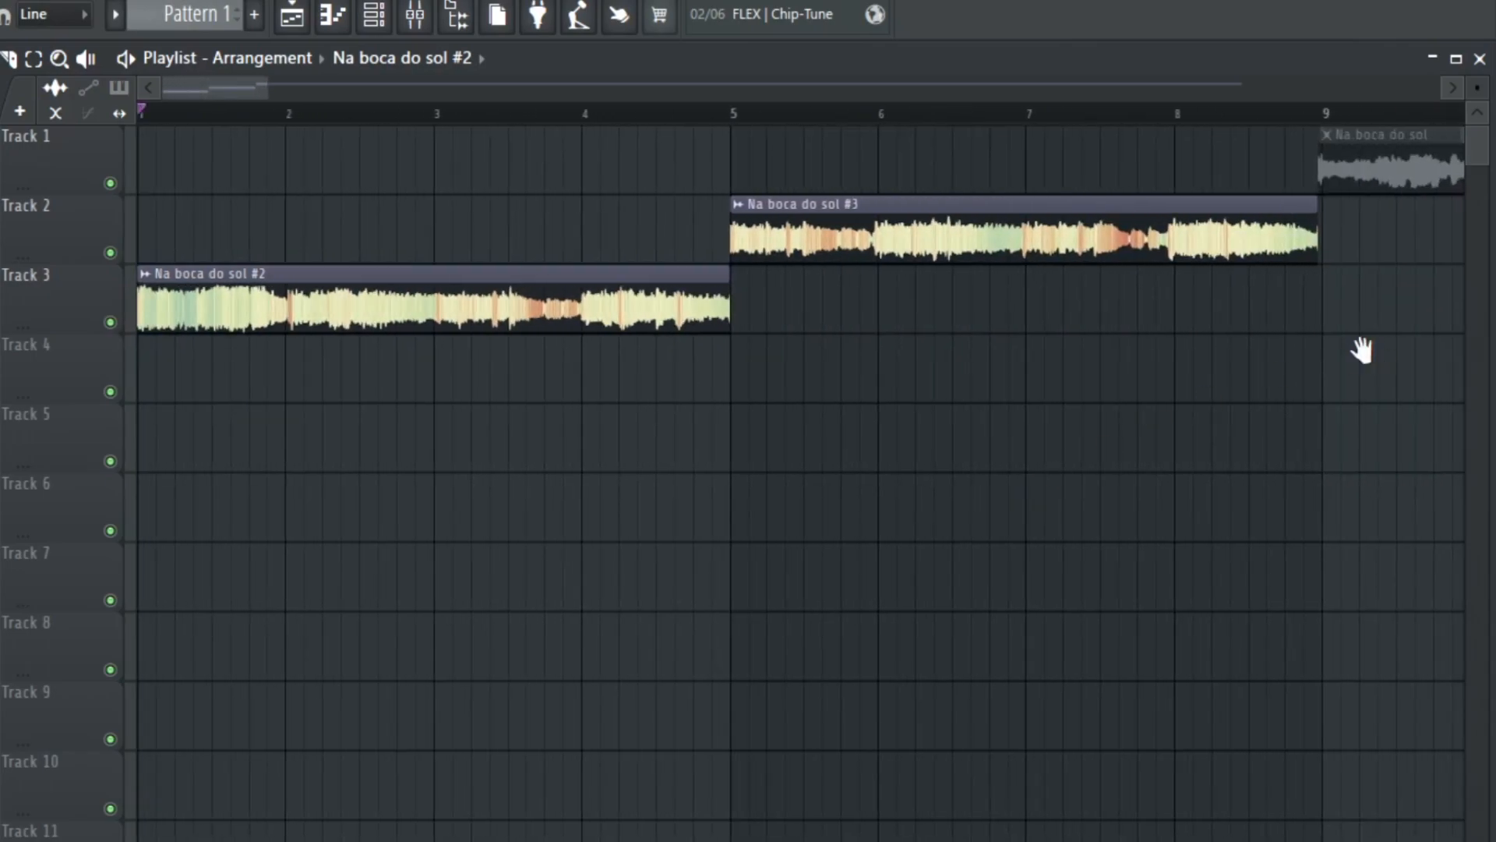
{"action": "scroll", "coordinate": [1380, 354], "scroll_direction": "up", "scroll_amount": 3}
{"action": "scroll", "coordinate": [905, 221], "scroll_direction": "up", "scroll_amount": 5}
{"action": "left_click_drag", "start_coordinate": [754, 207], "coordinate": [874, 212]}
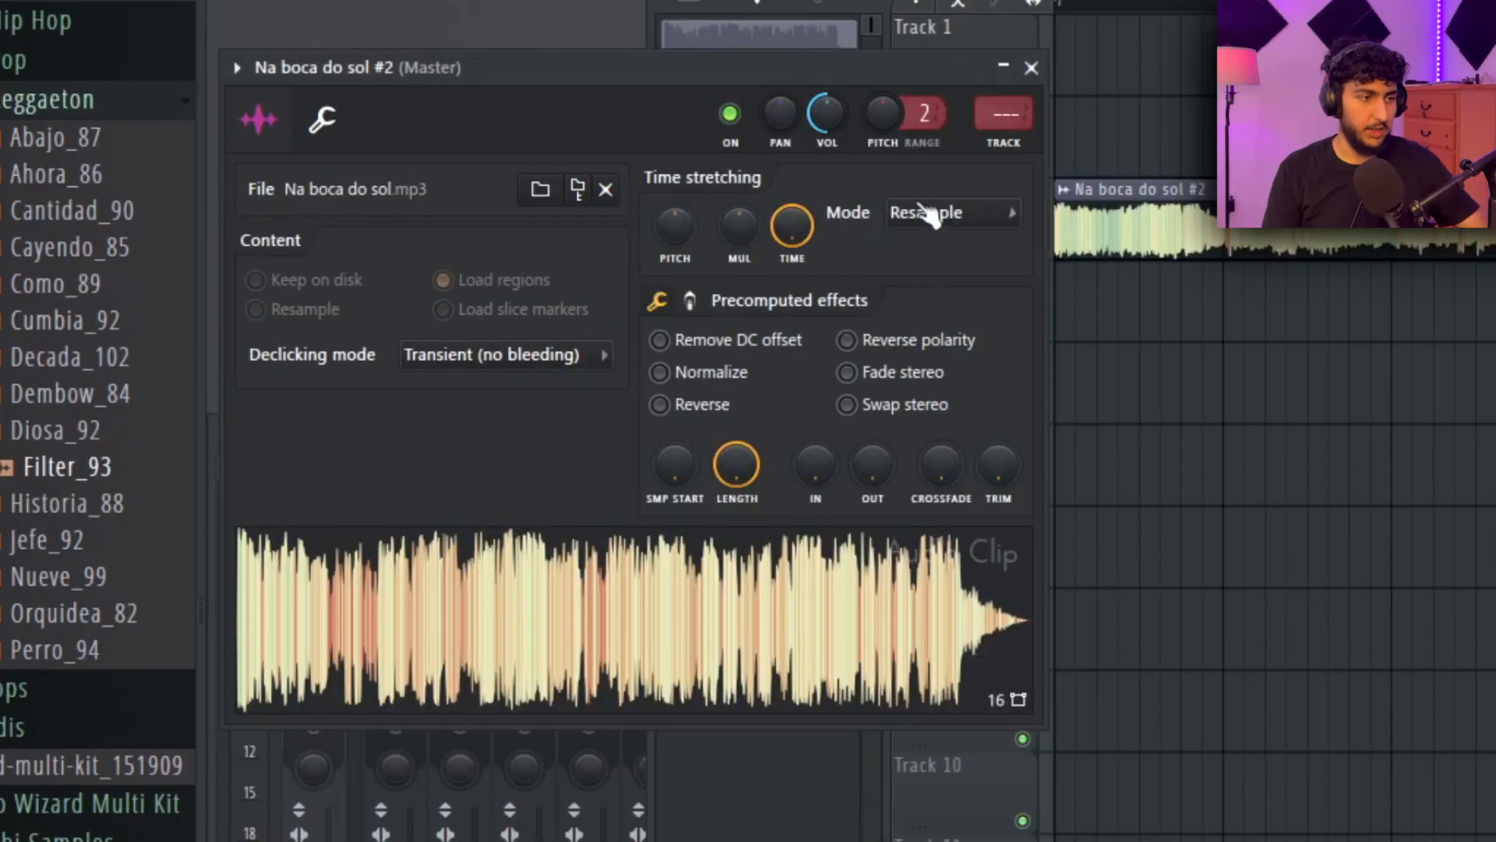
Change the time-stretching mode of the "Na boca do sol #2" and "Na boca do sol #3" clips.
{"action": "left_click", "coordinate": [927, 214]}
{"action": "left_click", "coordinate": [951, 296]}
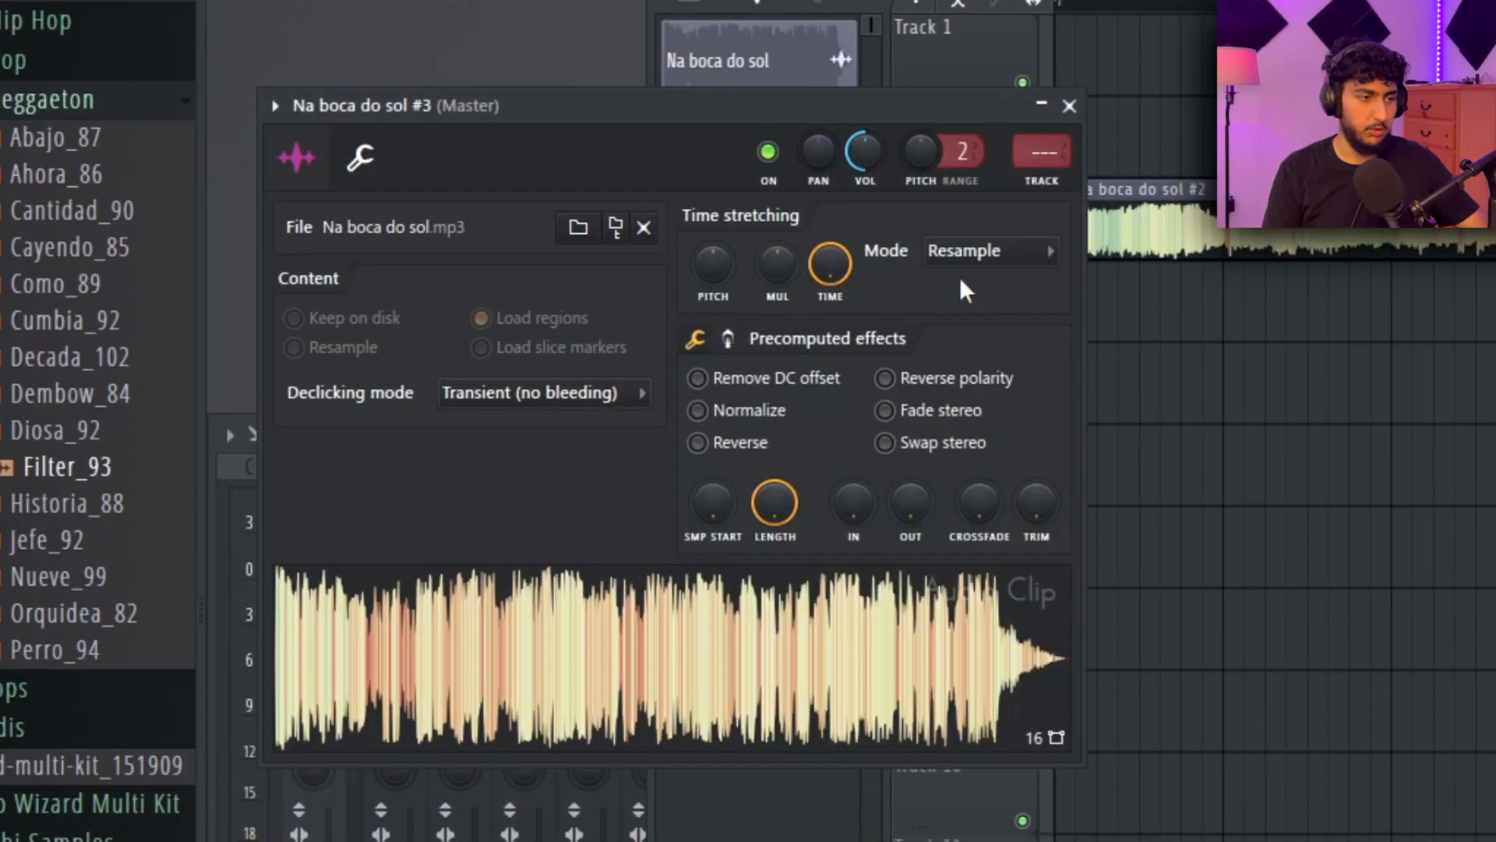
{"action": "left_click", "coordinate": [971, 251]}
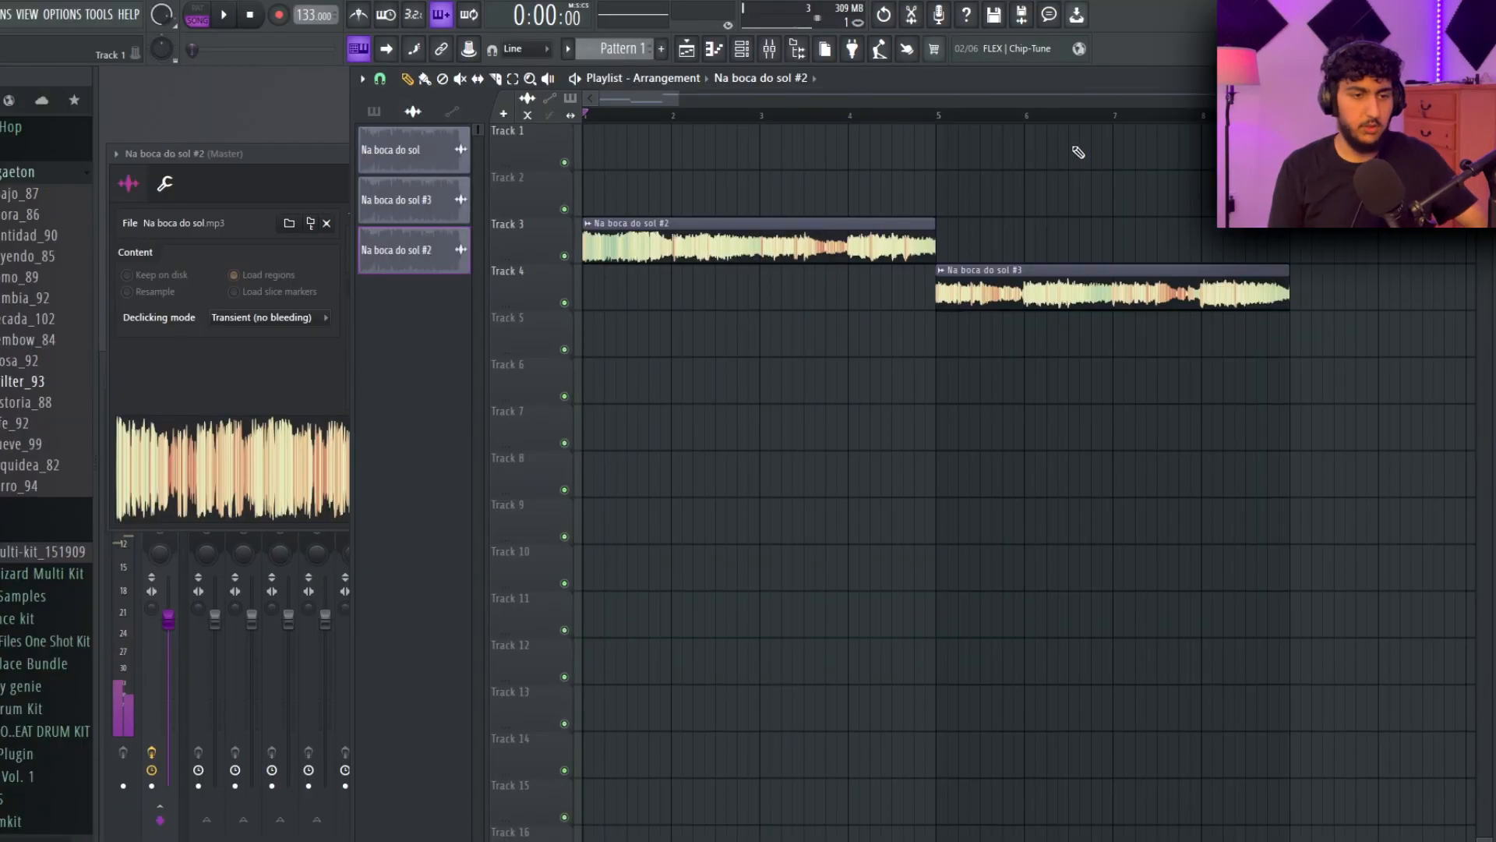
Select the whole eight-bar section and render the Master mixer track to a new audio clip.
{"action": "scroll", "coordinate": [1077, 194], "scroll_direction": "down", "scroll_amount": 2}
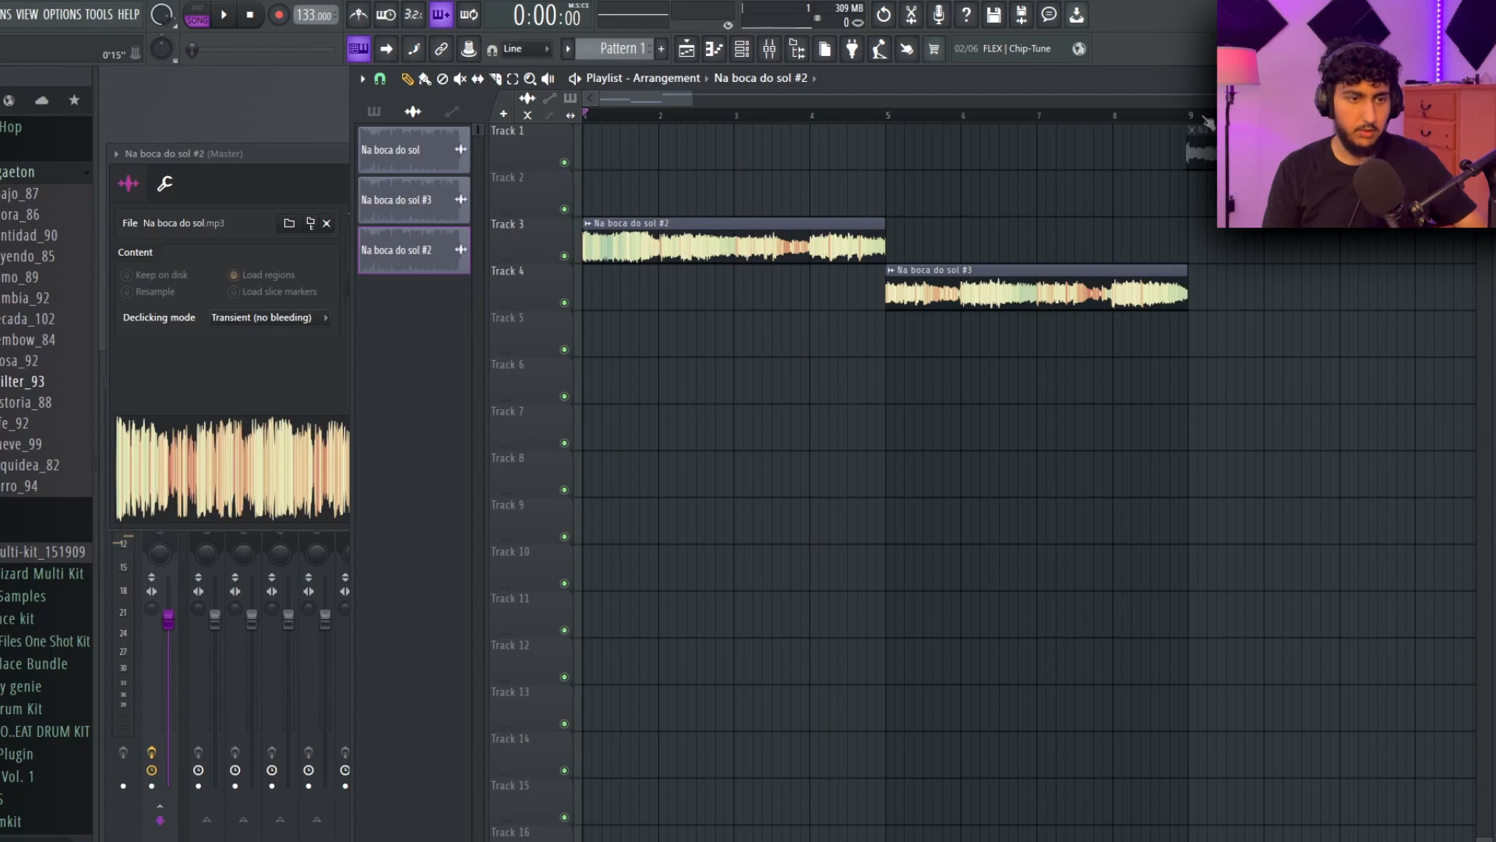
{"action": "key", "text": "ctrl+a"}
{"action": "key", "text": "F6"}
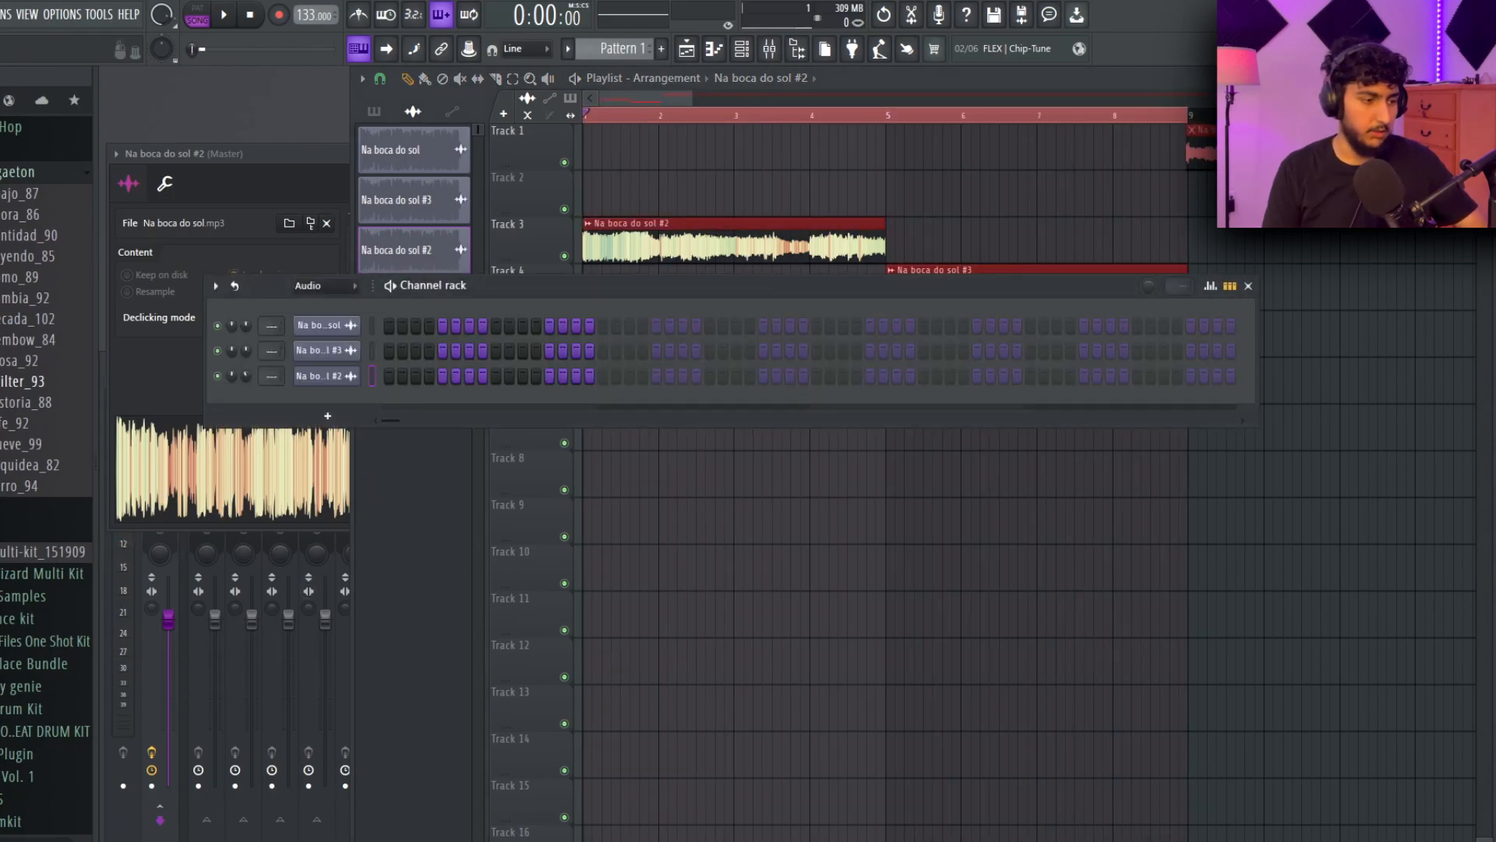
{"action": "key", "text": "F9"}
{"action": "key", "text": "alt+r"}
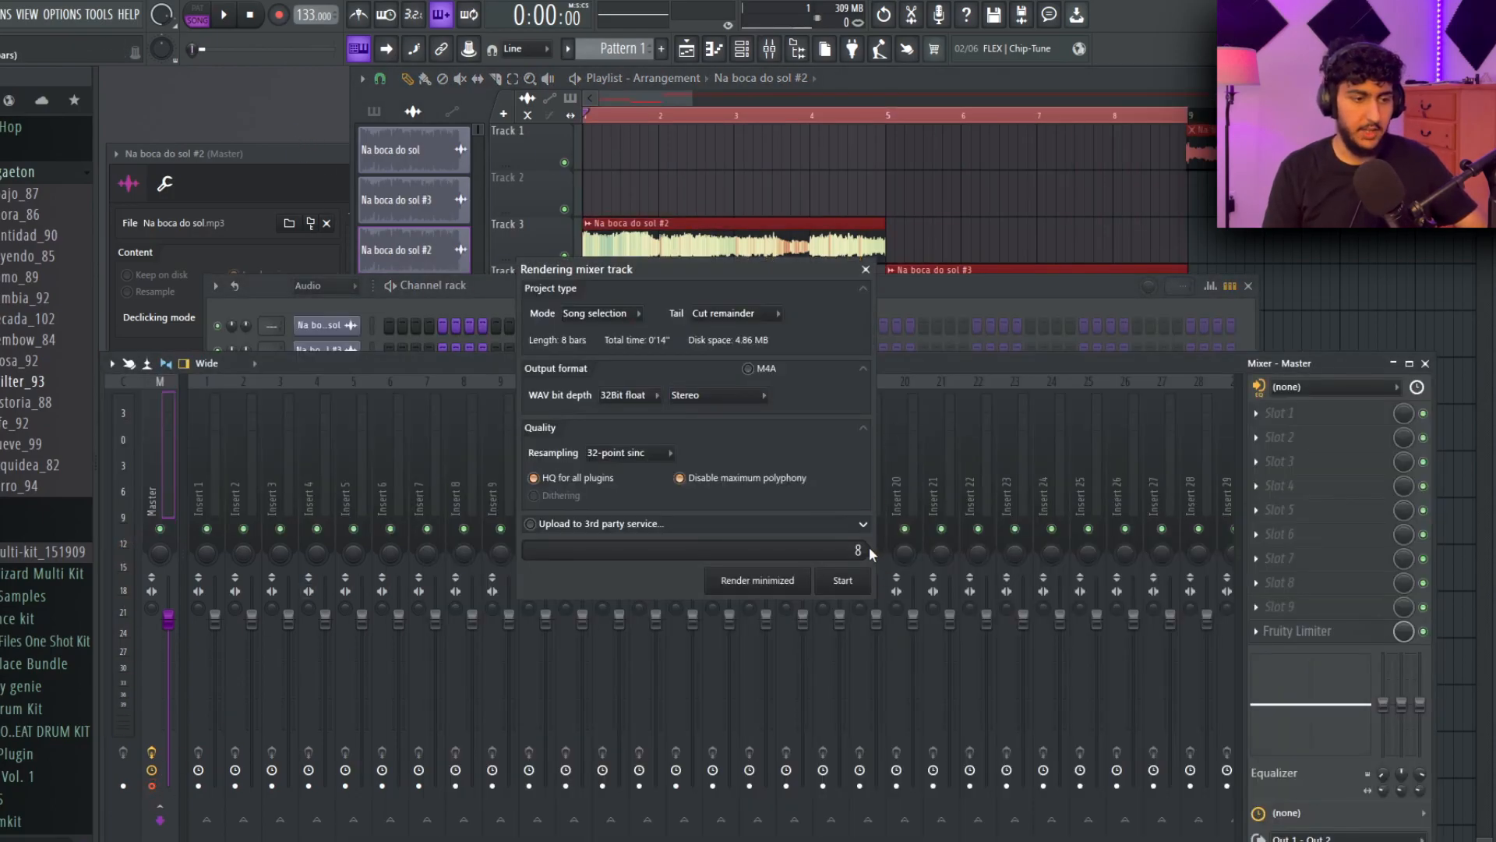
{"action": "left_click", "coordinate": [843, 581]}
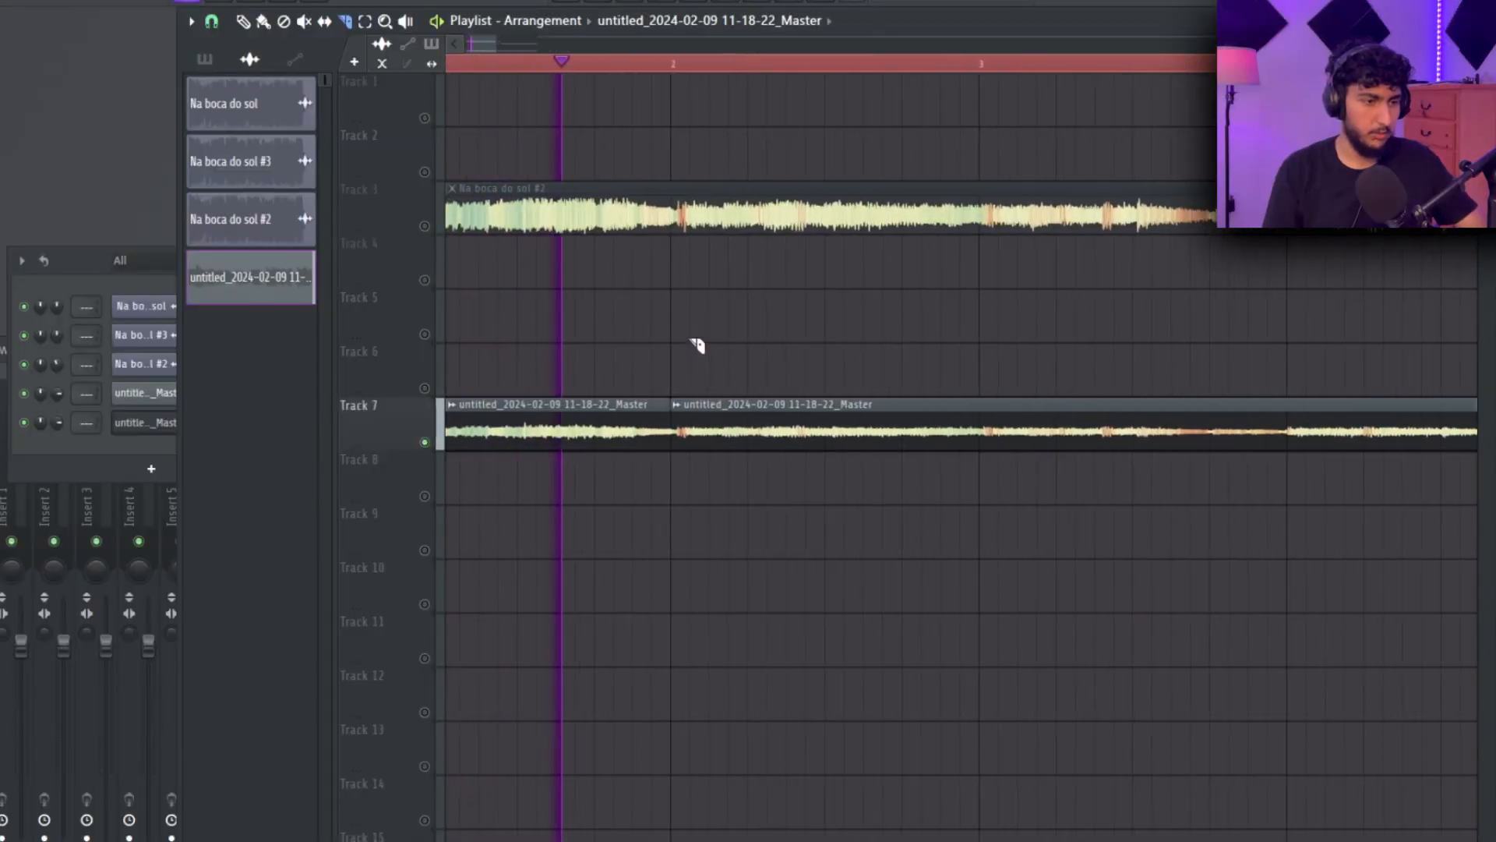
Undo the cut at bar 2, slice the rendered Track 7 clip into two-bar chops and move the remainder past bar 10.
{"action": "key", "text": "ctrl+z"}
{"action": "left_click_drag", "start_coordinate": [1079, 359], "coordinate": [952, 337]}
{"action": "scroll", "coordinate": [952, 337], "scroll_direction": "up", "scroll_amount": 1}
{"action": "scroll", "coordinate": [1122, 322], "scroll_direction": "down", "scroll_amount": 2}
{"action": "left_click_drag", "start_coordinate": [1149, 318], "coordinate": [1039, 354]}
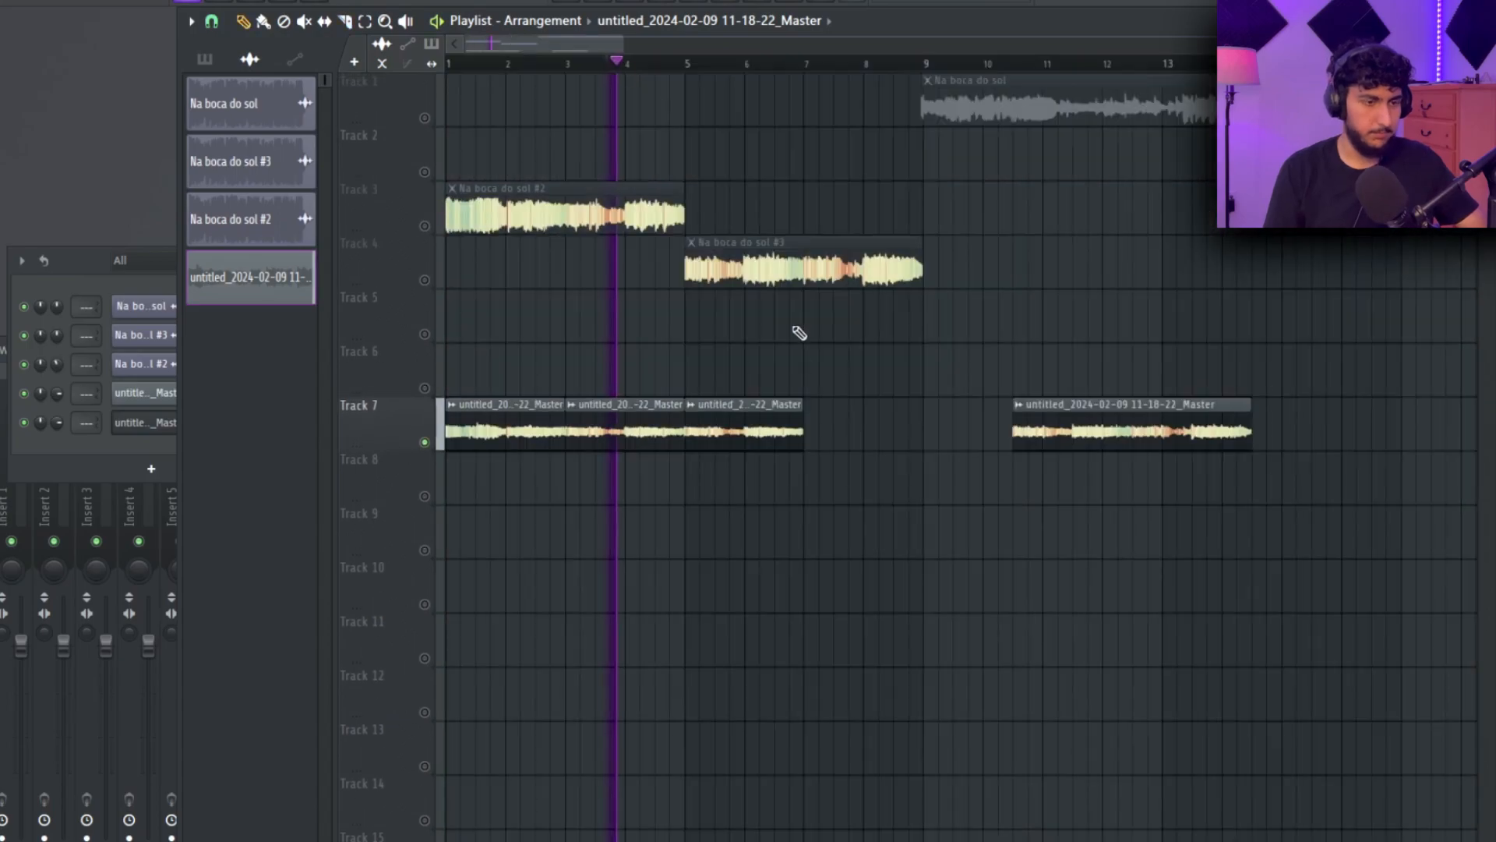
Duplicate the two-bar chop at bar 5 on Track 7 into bars 7 and 8.
{"action": "scroll", "coordinate": [799, 332], "scroll_direction": "up", "scroll_amount": 2}
{"action": "scroll", "coordinate": [740, 361], "scroll_direction": "down", "scroll_amount": 2}
{"action": "left_click_drag", "start_coordinate": [740, 360], "coordinate": [792, 351]}
{"action": "scroll", "coordinate": [498, 317], "scroll_direction": "up", "scroll_amount": 4}
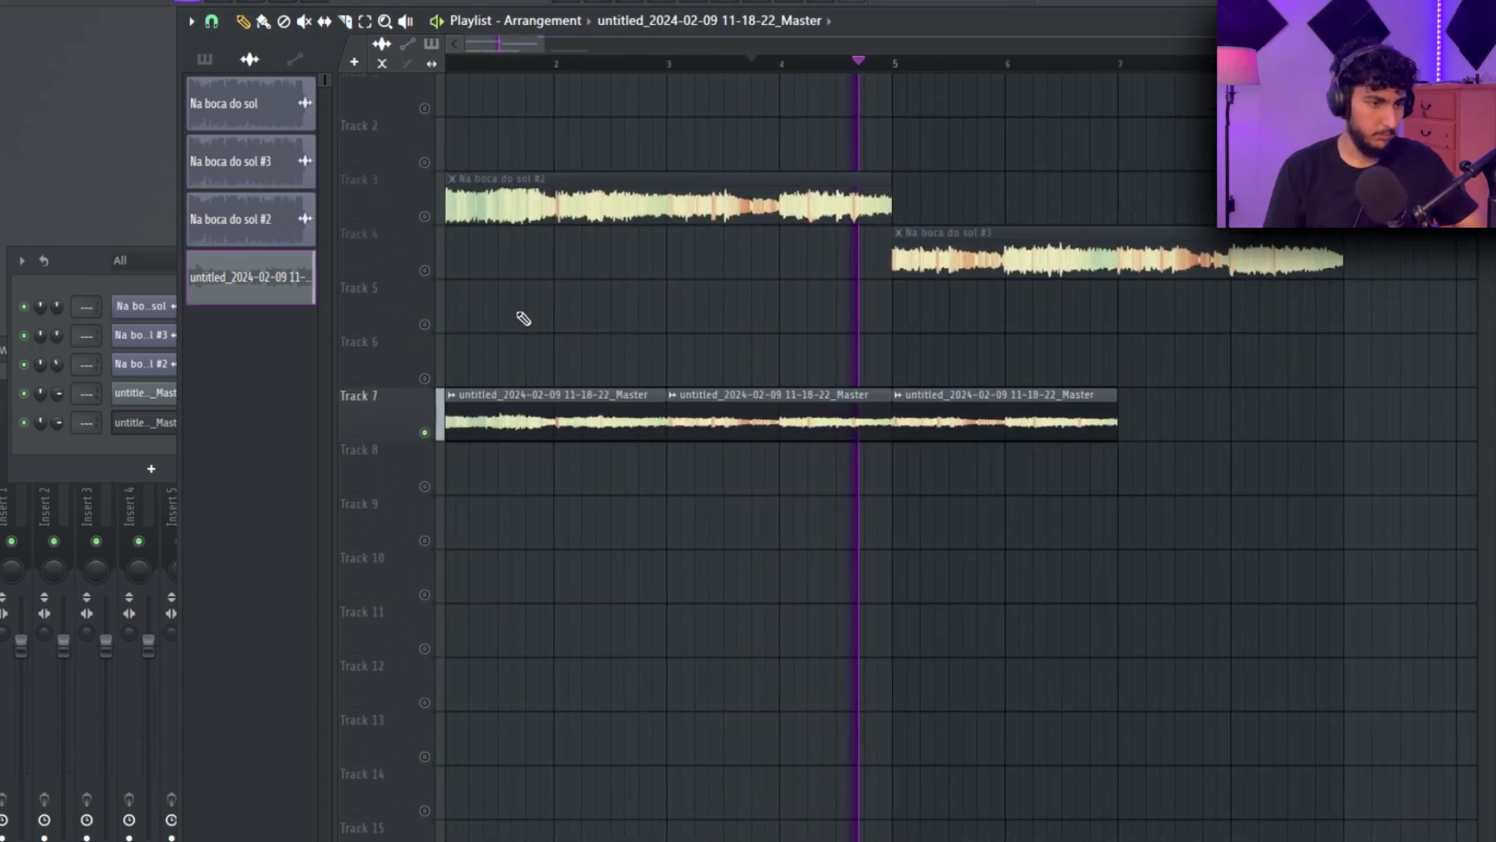
{"action": "scroll", "coordinate": [1152, 390], "scroll_direction": "down", "scroll_amount": 1}
{"action": "left_click_drag", "start_coordinate": [1153, 491], "coordinate": [1008, 394]}
{"action": "key", "text": "ctrl+b"}
{"action": "key", "text": "ctrl+d"}
{"action": "scroll", "coordinate": [1002, 337], "scroll_direction": "down", "scroll_amount": 1}
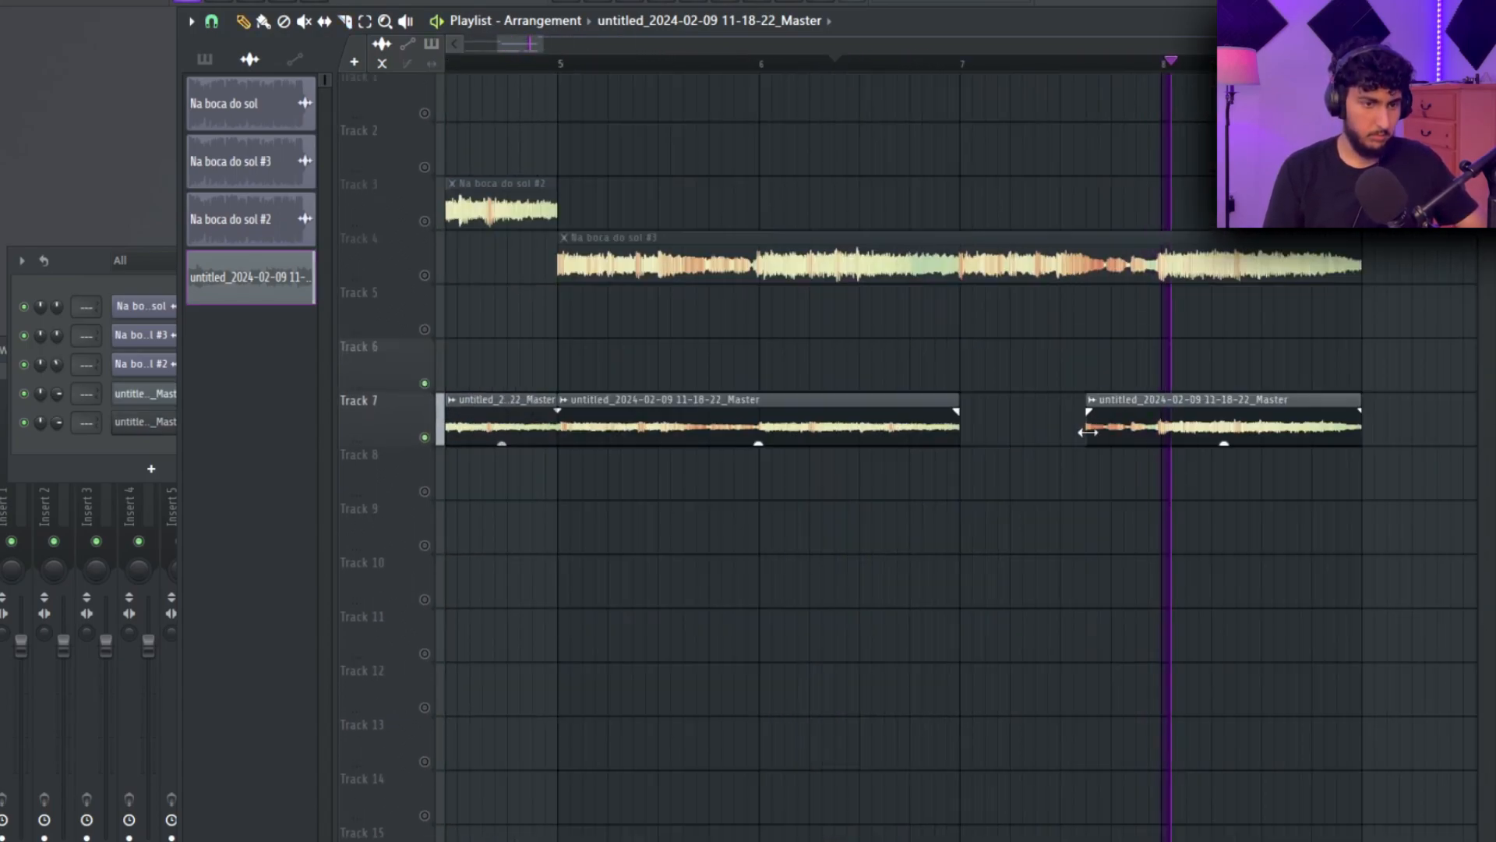
Trim the start of the last Track 7 clip to bar 8, delete that clip and play the arrangement.
{"action": "left_click_drag", "start_coordinate": [1088, 433], "coordinate": [1157, 434]}
{"action": "right_click", "coordinate": [1208, 441]}
{"action": "key", "text": "space"}
{"action": "key", "text": "space"}
Fill bars 7 and 8 of Track 7 with a fresh duplicate of the preceding two-bar chop.
{"action": "scroll", "coordinate": [1200, 448], "scroll_direction": "down", "scroll_amount": 3}
{"action": "left_click_drag", "start_coordinate": [1058, 491], "coordinate": [914, 389]}
{"action": "key", "text": "ctrl+b"}
{"action": "key", "text": "ctrl+d"}
{"action": "scroll", "coordinate": [965, 387], "scroll_direction": "down", "scroll_amount": 2}
{"action": "scroll", "coordinate": [709, 388], "scroll_direction": "up", "scroll_amount": 3}
Set the rendered clip's declicking mode to Generic (bleeding) and close its settings.
{"action": "double_click", "coordinate": [705, 402]}
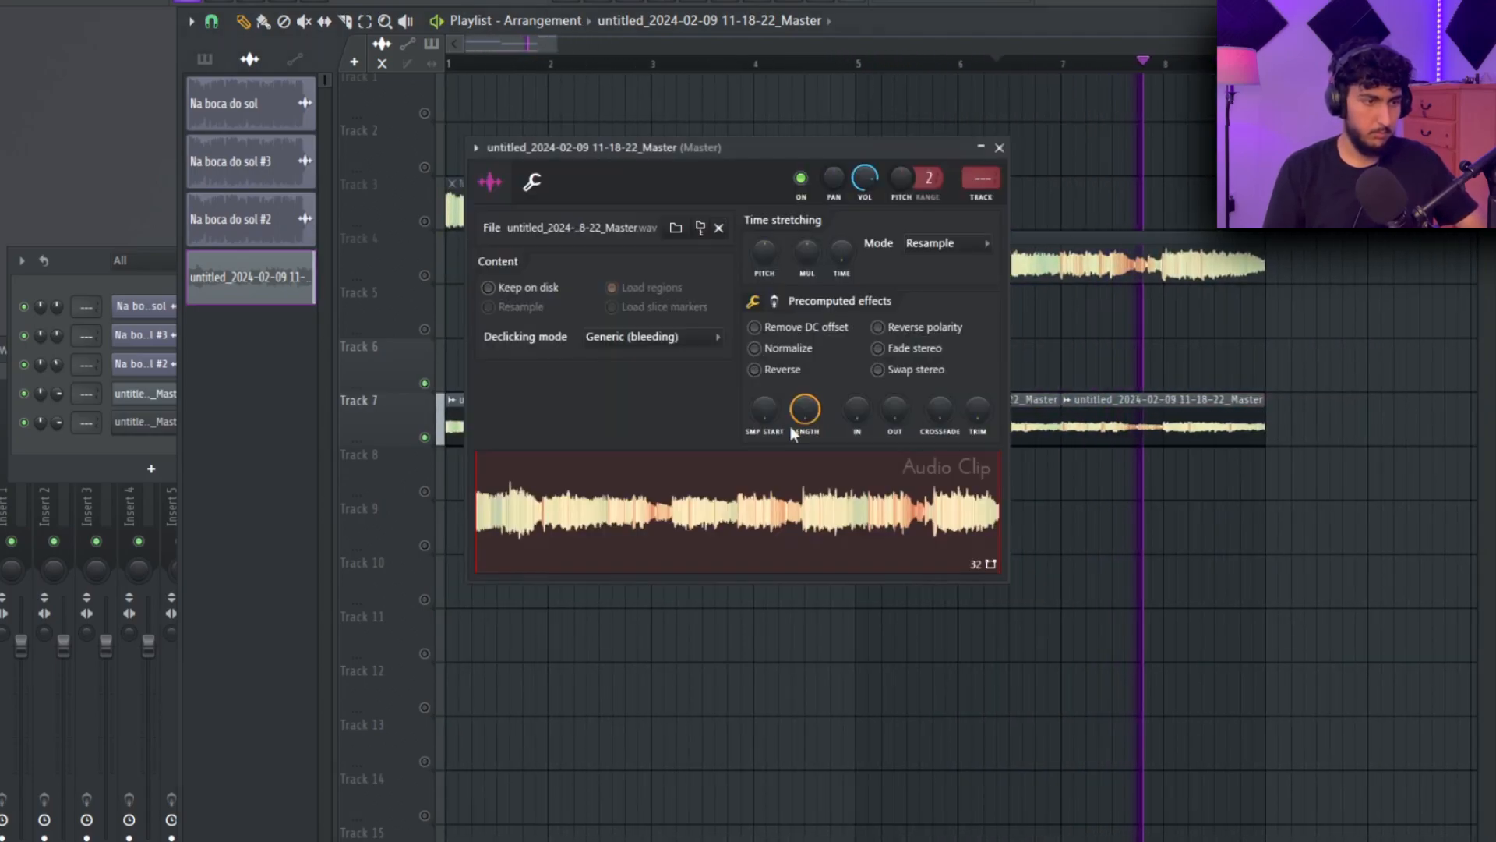
{"action": "left_click", "coordinate": [686, 337]}
{"action": "left_click", "coordinate": [672, 449]}
{"action": "key", "text": "Escape"}
{"action": "scroll", "coordinate": [1220, 592], "scroll_direction": "down", "scroll_amount": 1}
Play back the chopped loop and select bars 3 and 4 on the timeline.
{"action": "key", "text": "space"}
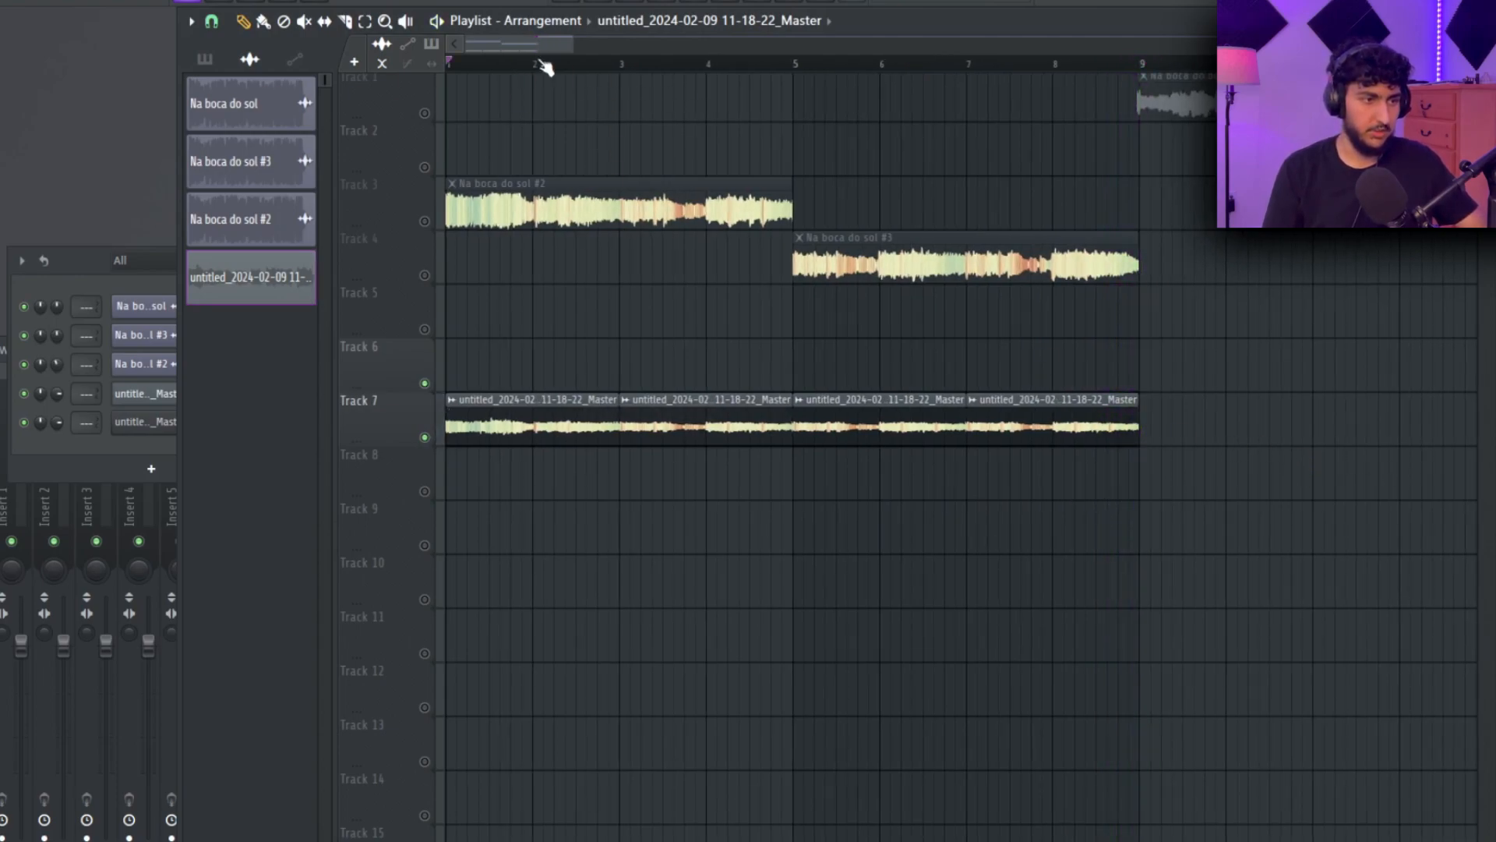
{"action": "key", "text": "space"}
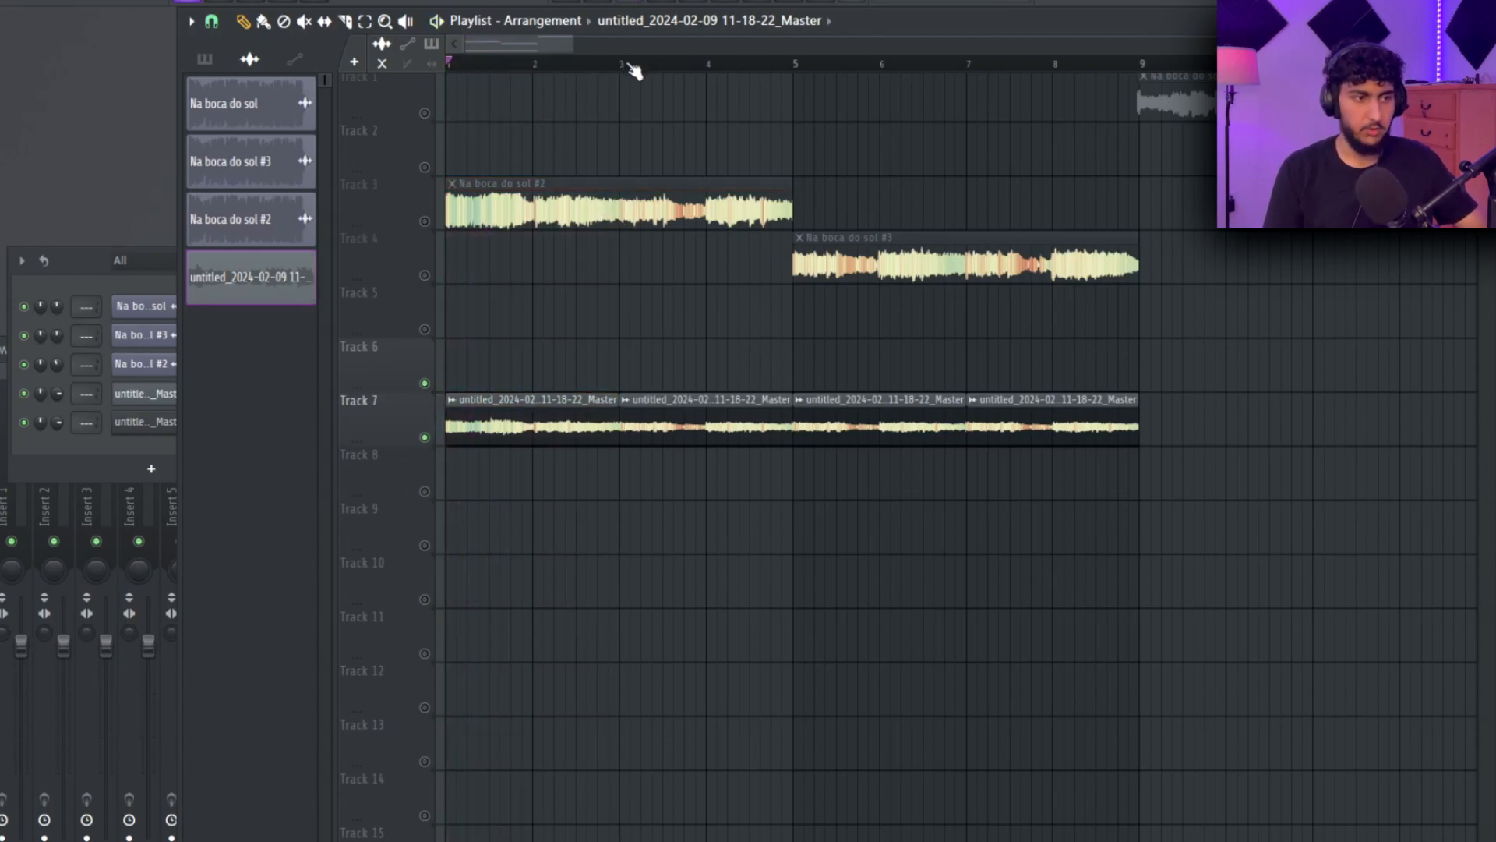
{"action": "left_click_drag", "start_coordinate": [629, 65], "coordinate": [831, 70]}
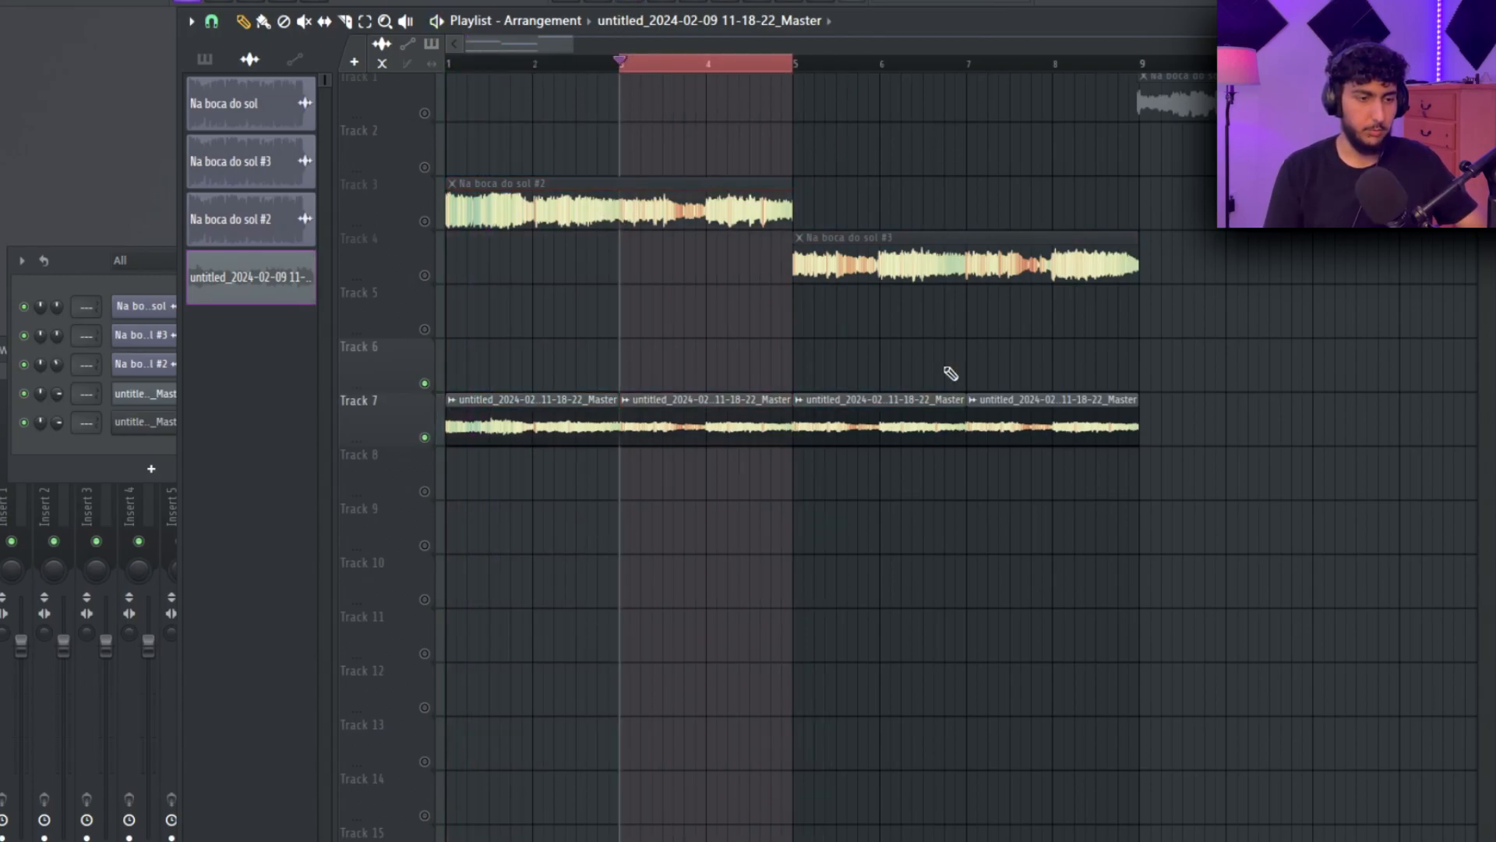
Open the rendered clip's settings and set its time-stretching mode to Stretch.
{"action": "double_click", "coordinate": [943, 398]}
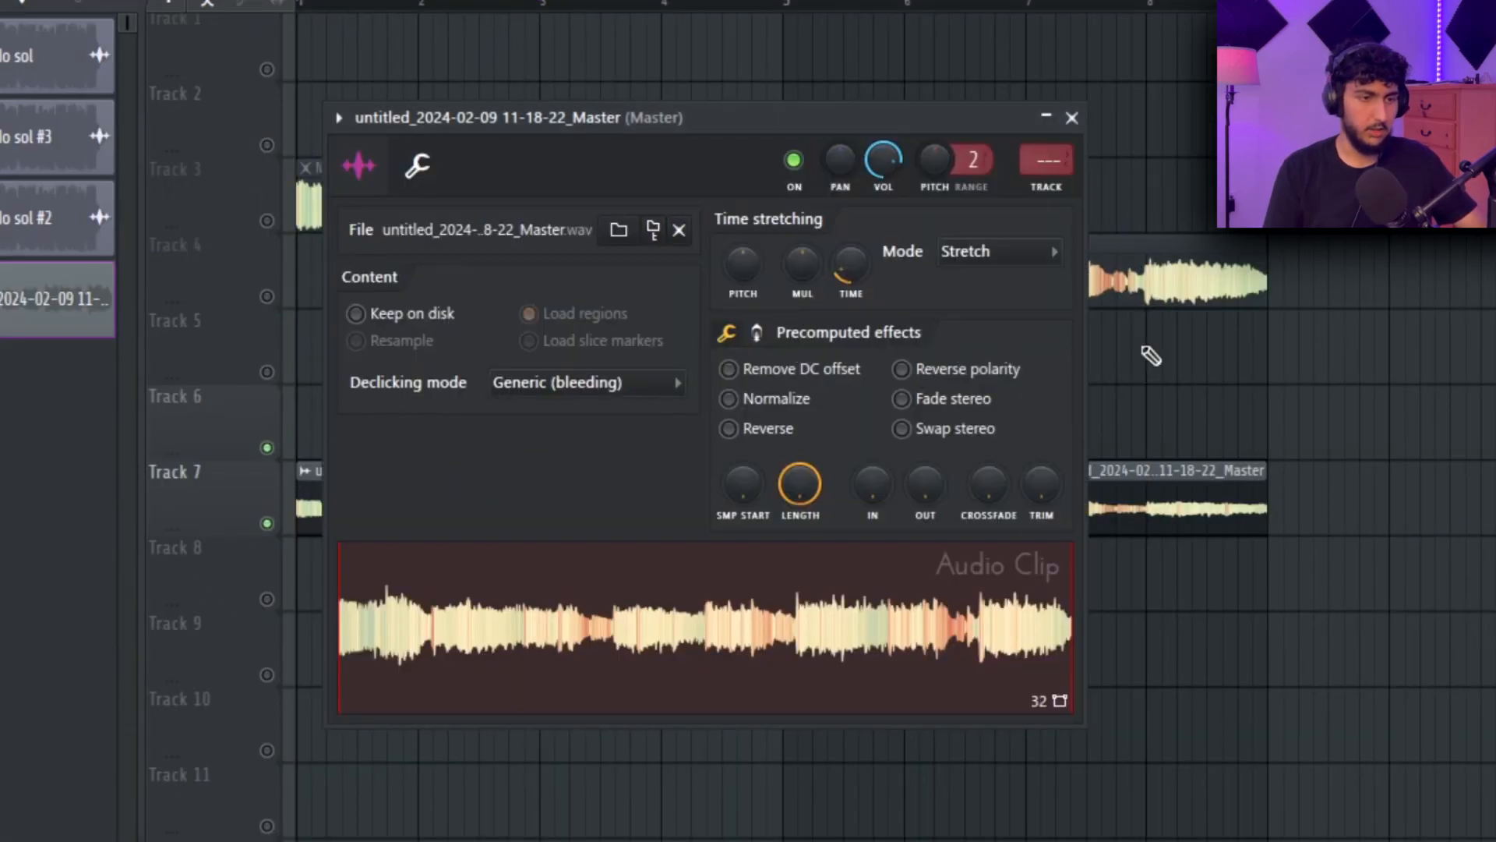
{"action": "left_click", "coordinate": [1002, 250]}
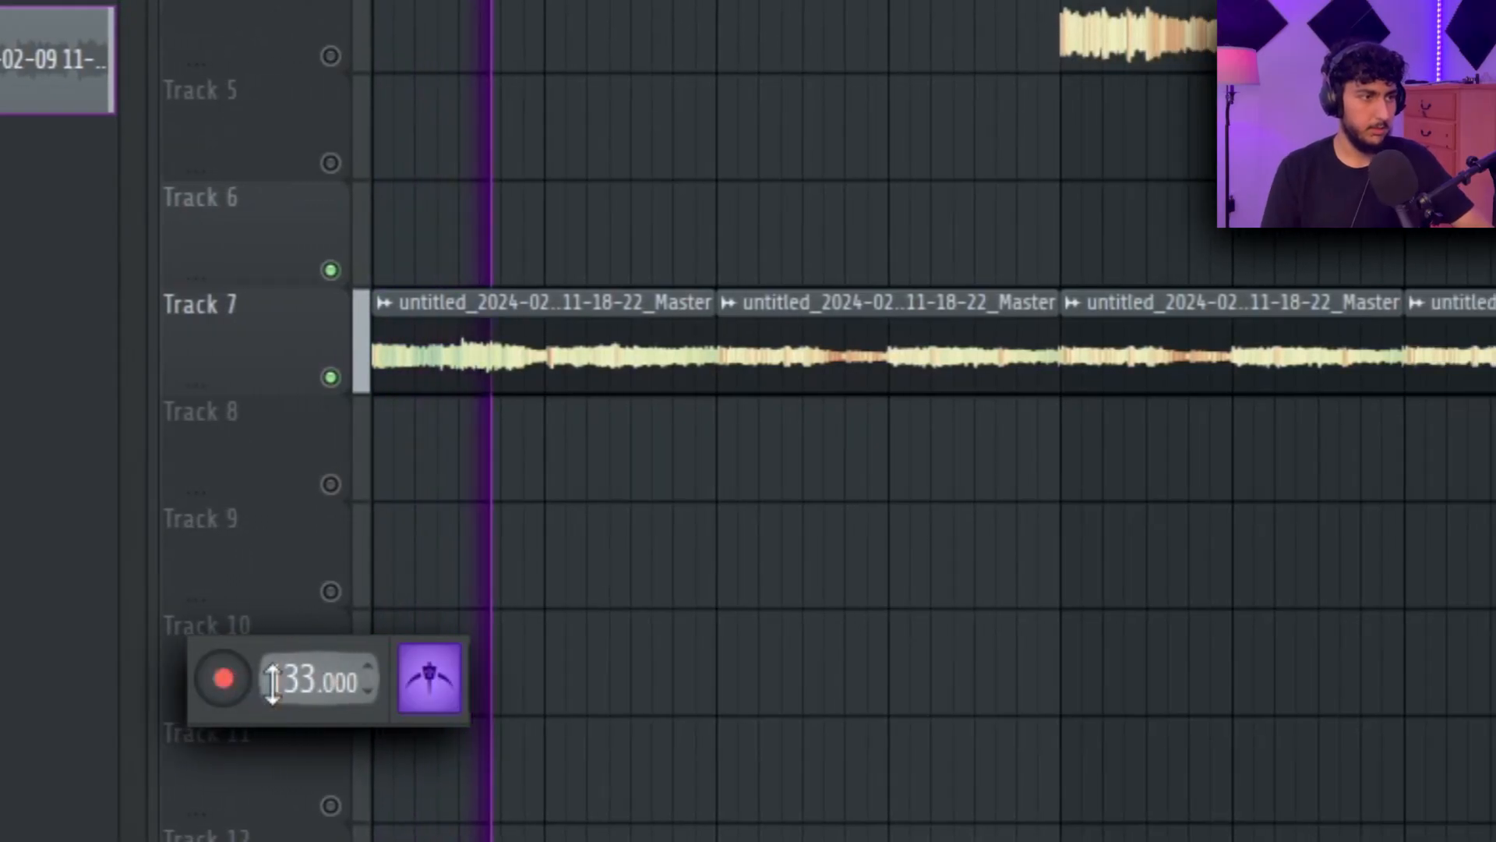
Raise the project tempo to 155 BPM while the loop plays.
{"action": "left_click_drag", "start_coordinate": [273, 692], "coordinate": [273, 684]}
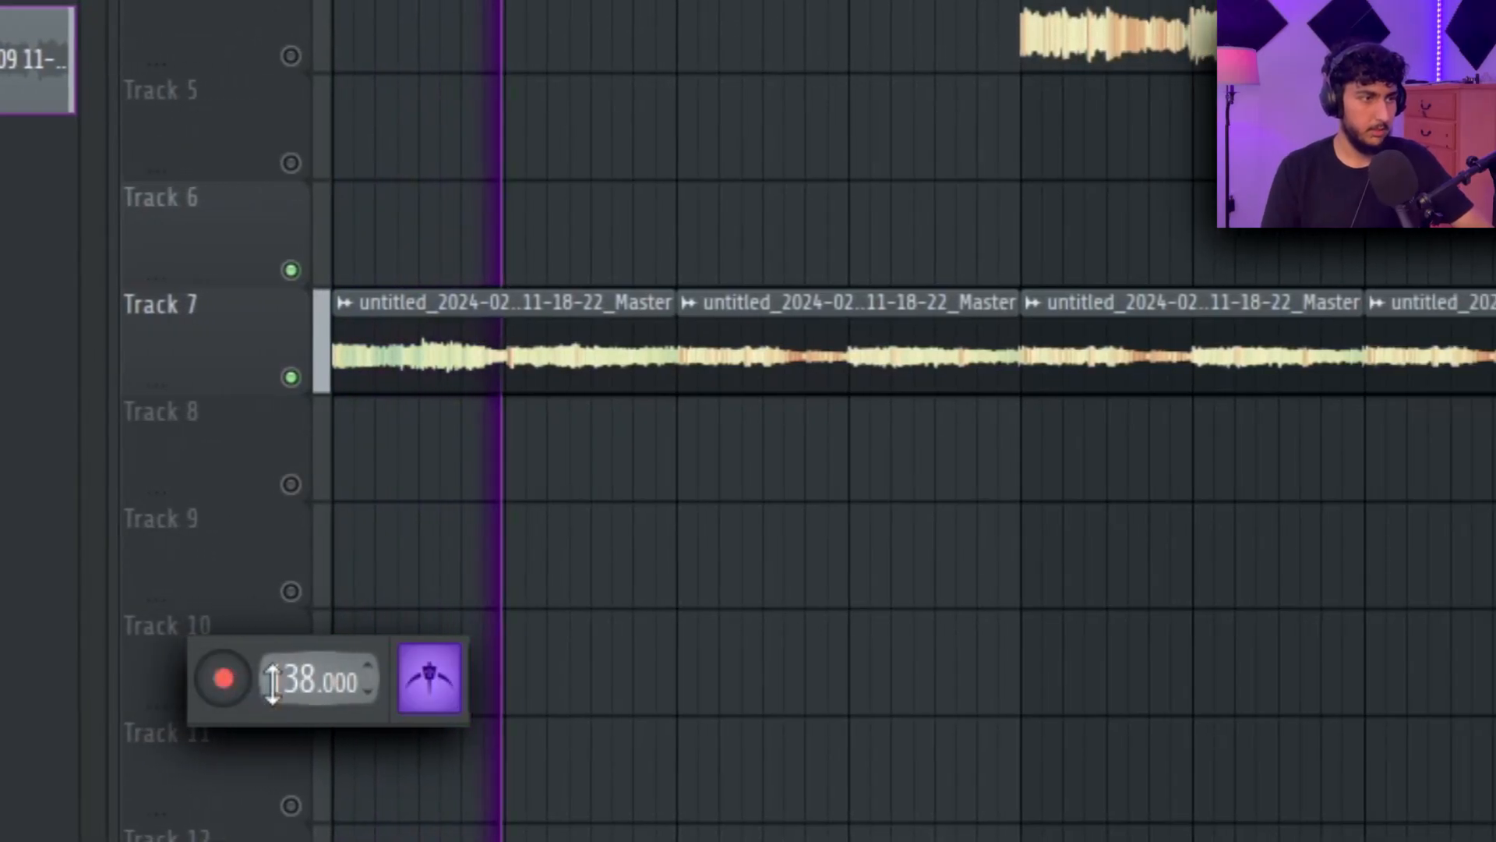
{"action": "scroll", "coordinate": [272, 684], "scroll_direction": "up", "scroll_amount": 12}
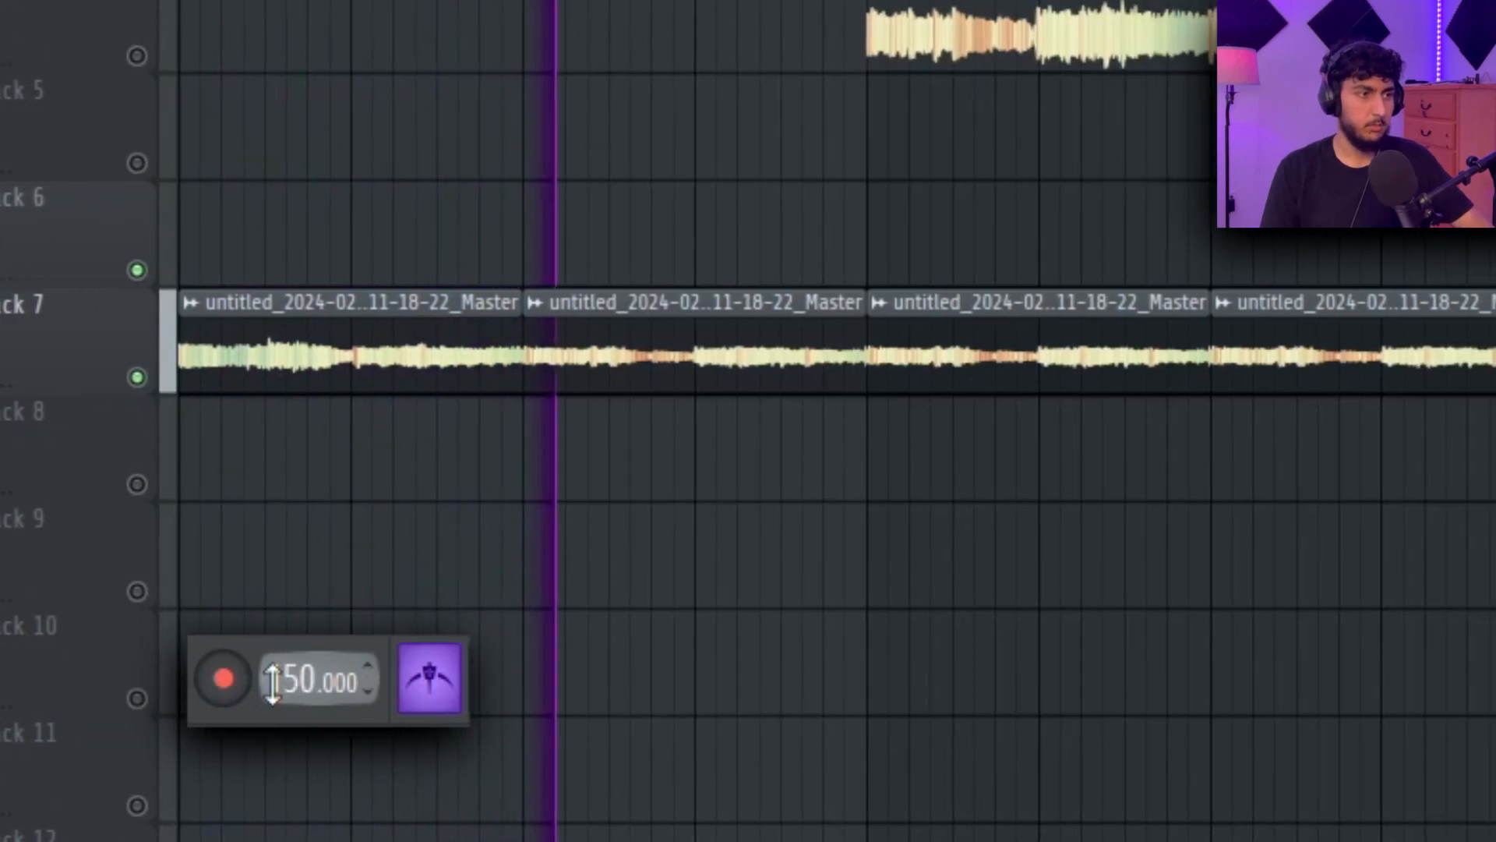
{"action": "scroll", "coordinate": [273, 684], "scroll_direction": "up", "scroll_amount": 4}
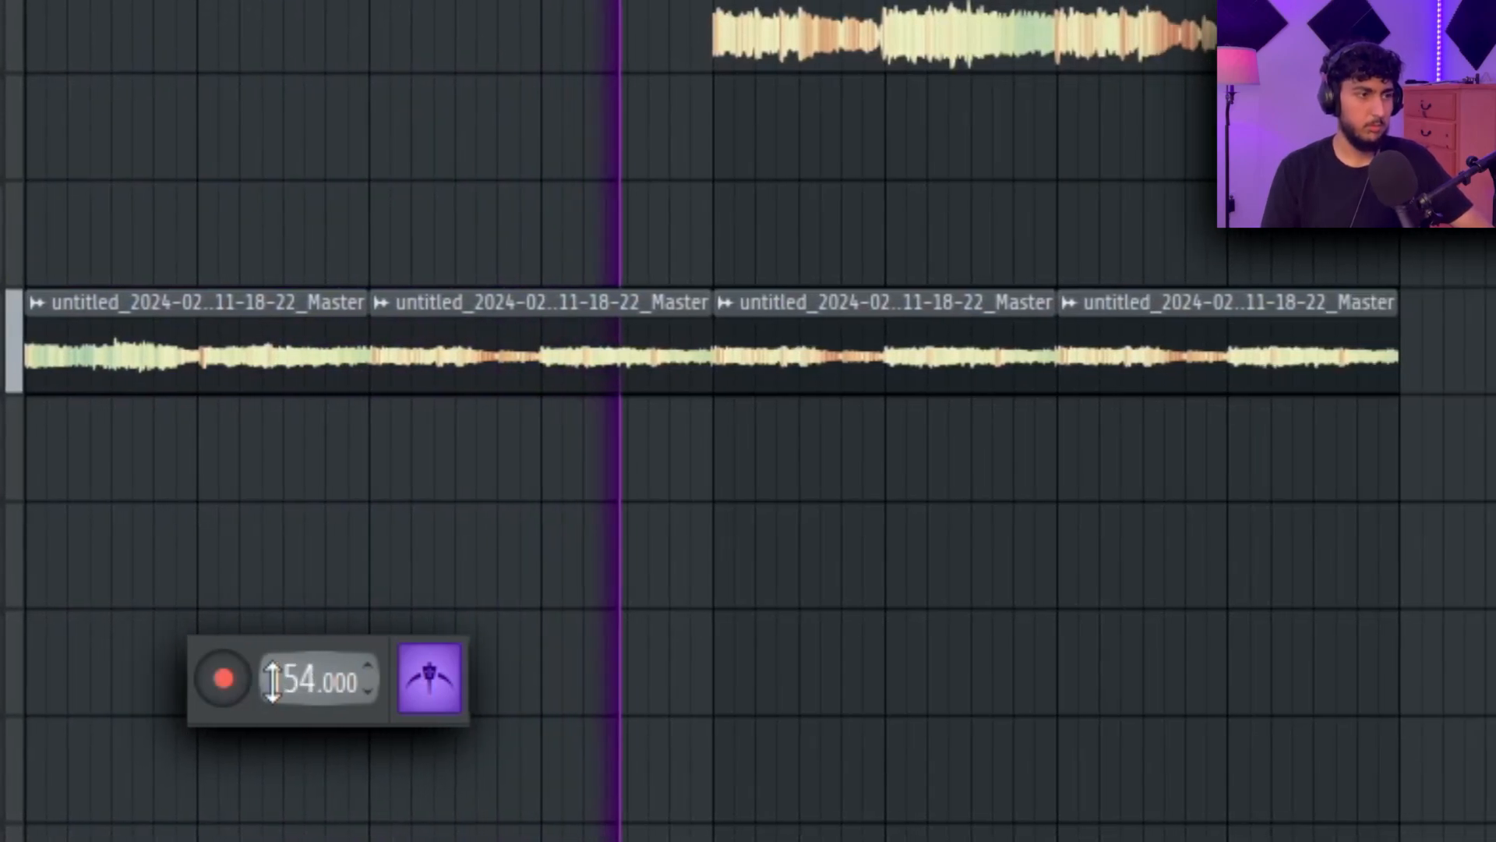
{"action": "scroll", "coordinate": [273, 684], "scroll_direction": "up", "scroll_amount": 1}
{"action": "scroll", "coordinate": [273, 684], "scroll_direction": "up", "scroll_amount": 1}
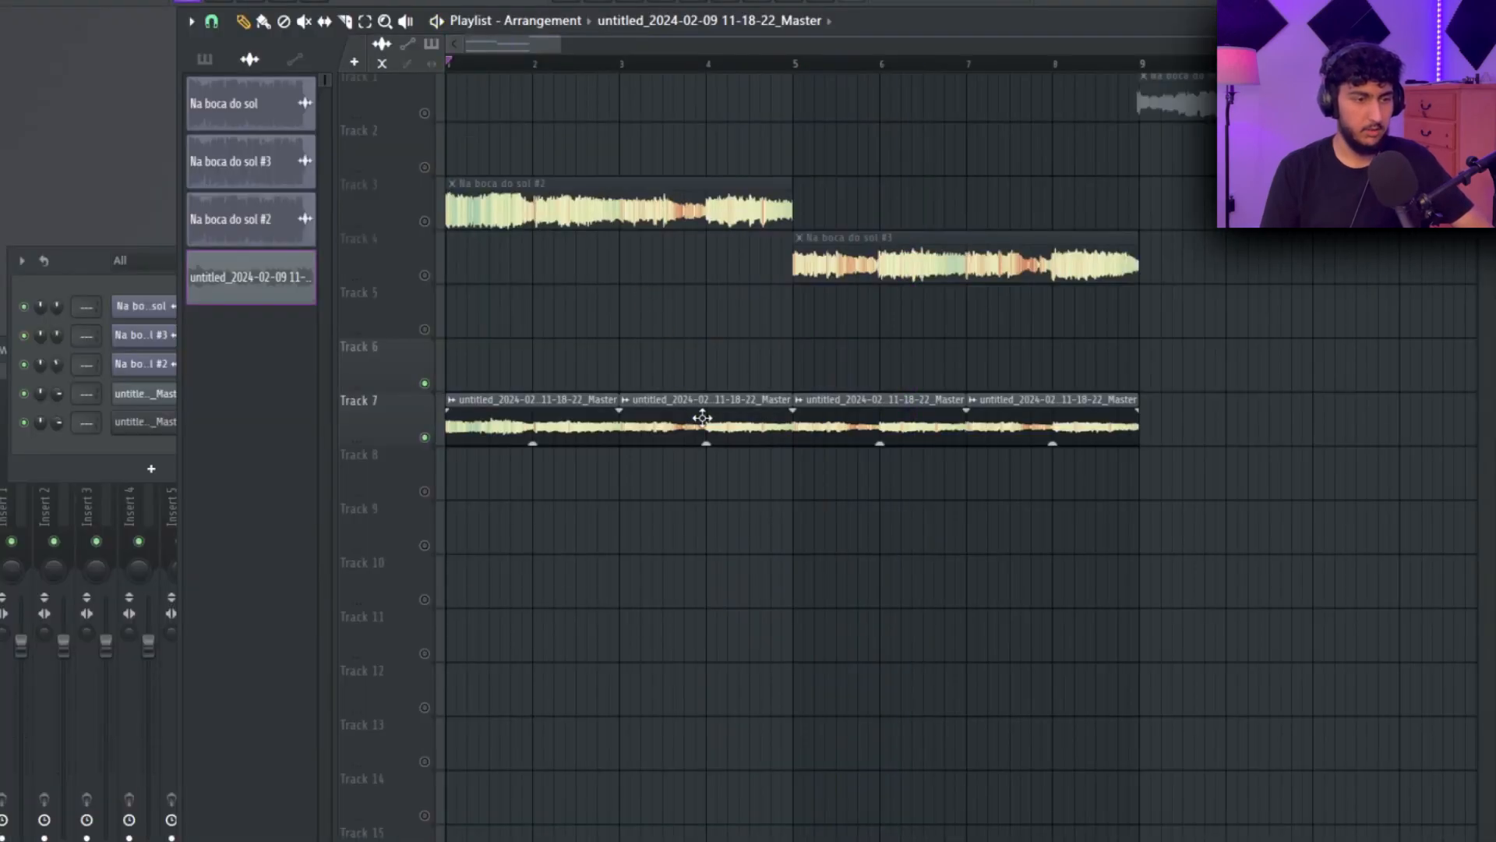
Reapply the Stretch mode to the rendered clip, close its settings and play the loop at the new tempo.
{"action": "double_click", "coordinate": [702, 419]}
{"action": "left_click", "coordinate": [947, 243]}
{"action": "left_click", "coordinate": [951, 309]}
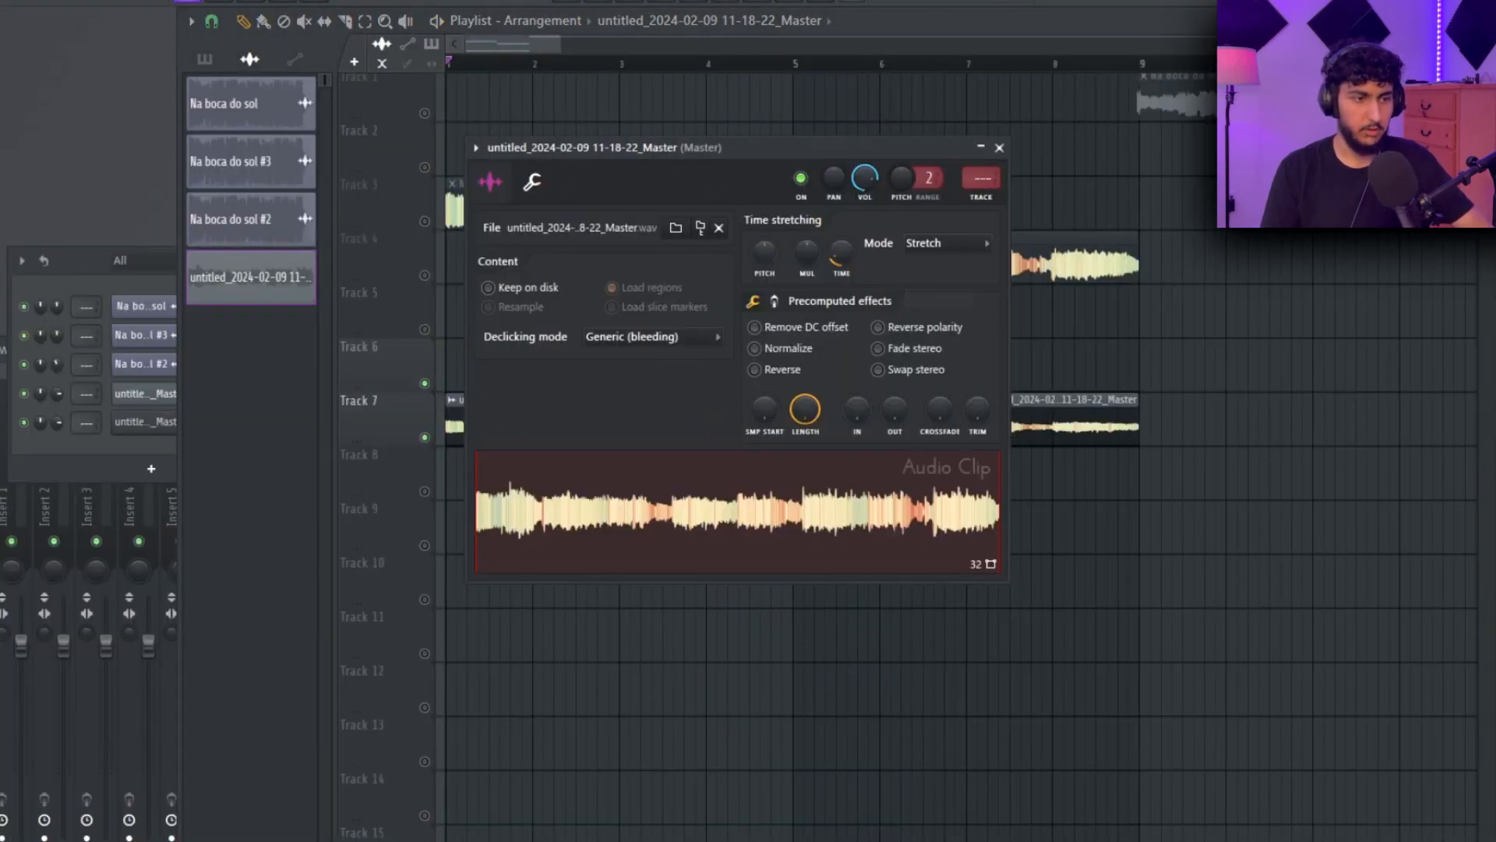
{"action": "left_click", "coordinate": [999, 148]}
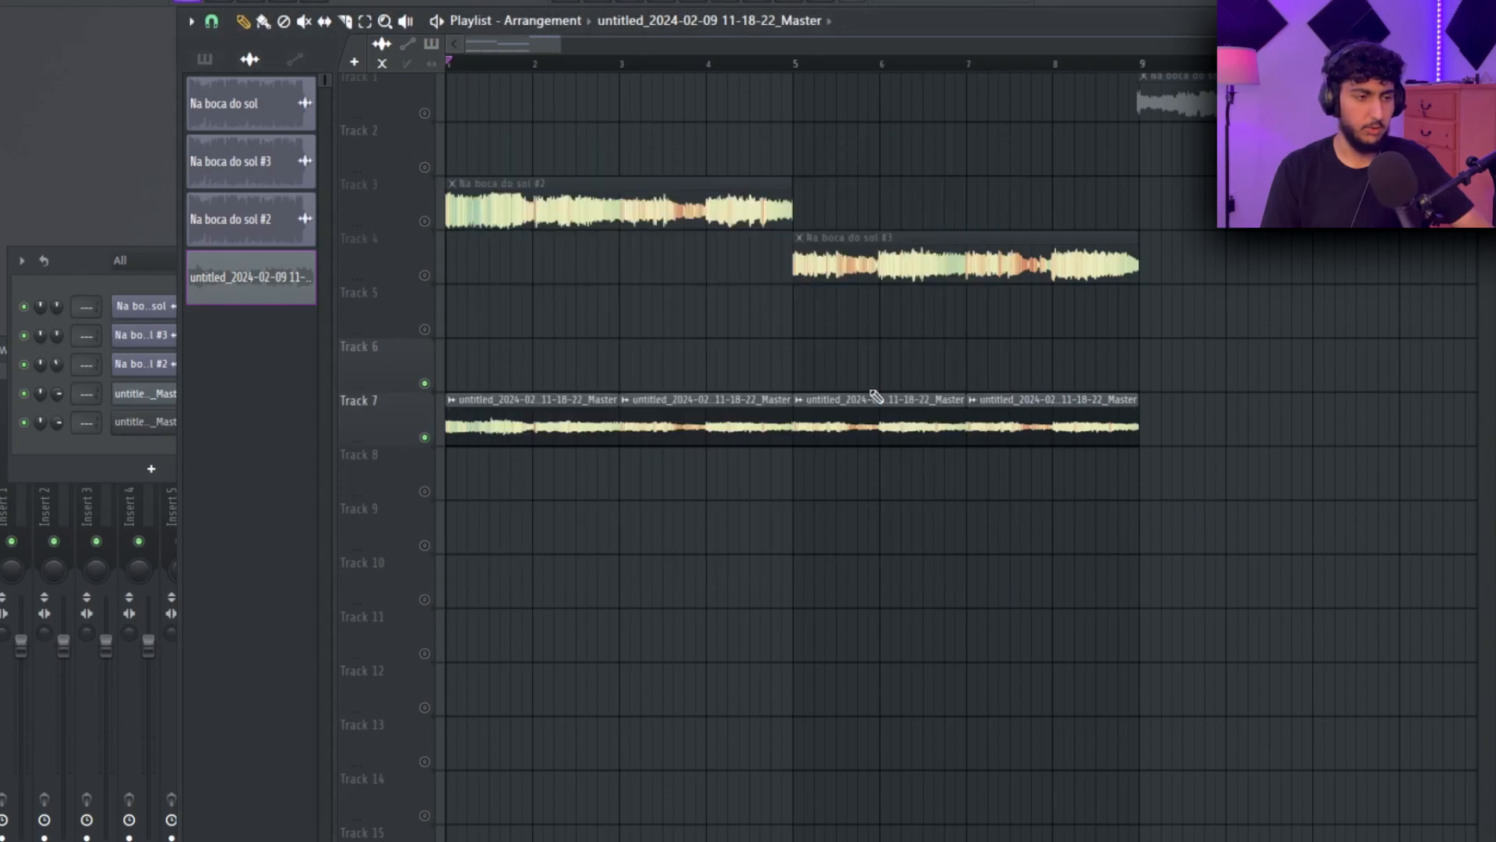
{"action": "key", "text": "space"}
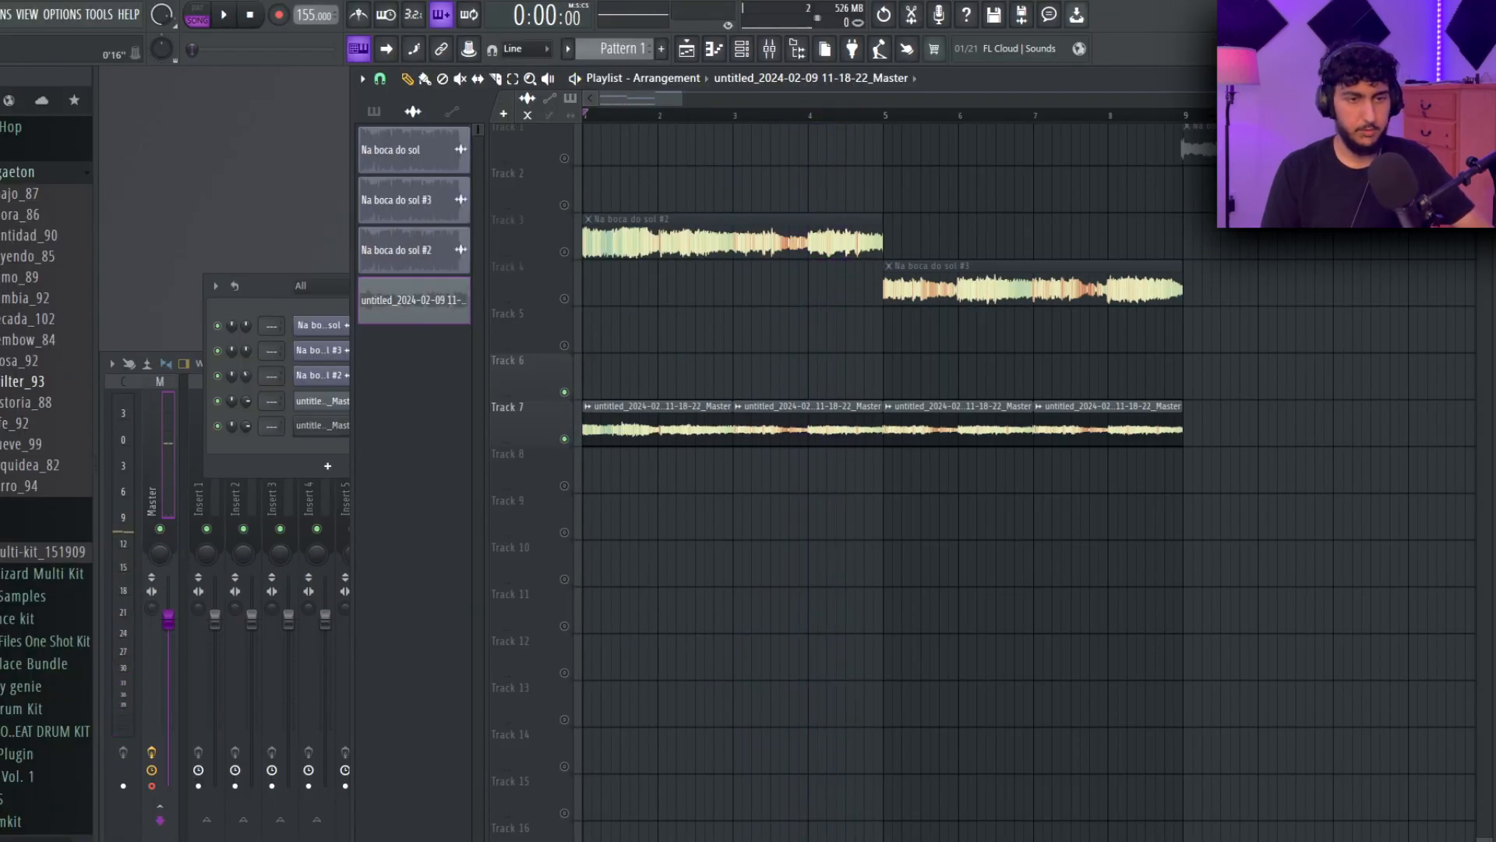
Select the whole arrangement and render the sped-up loop through the armed master track into a new audio clip.
{"action": "key", "text": "ctrl+a"}
{"action": "left_click", "coordinate": [160, 831]}
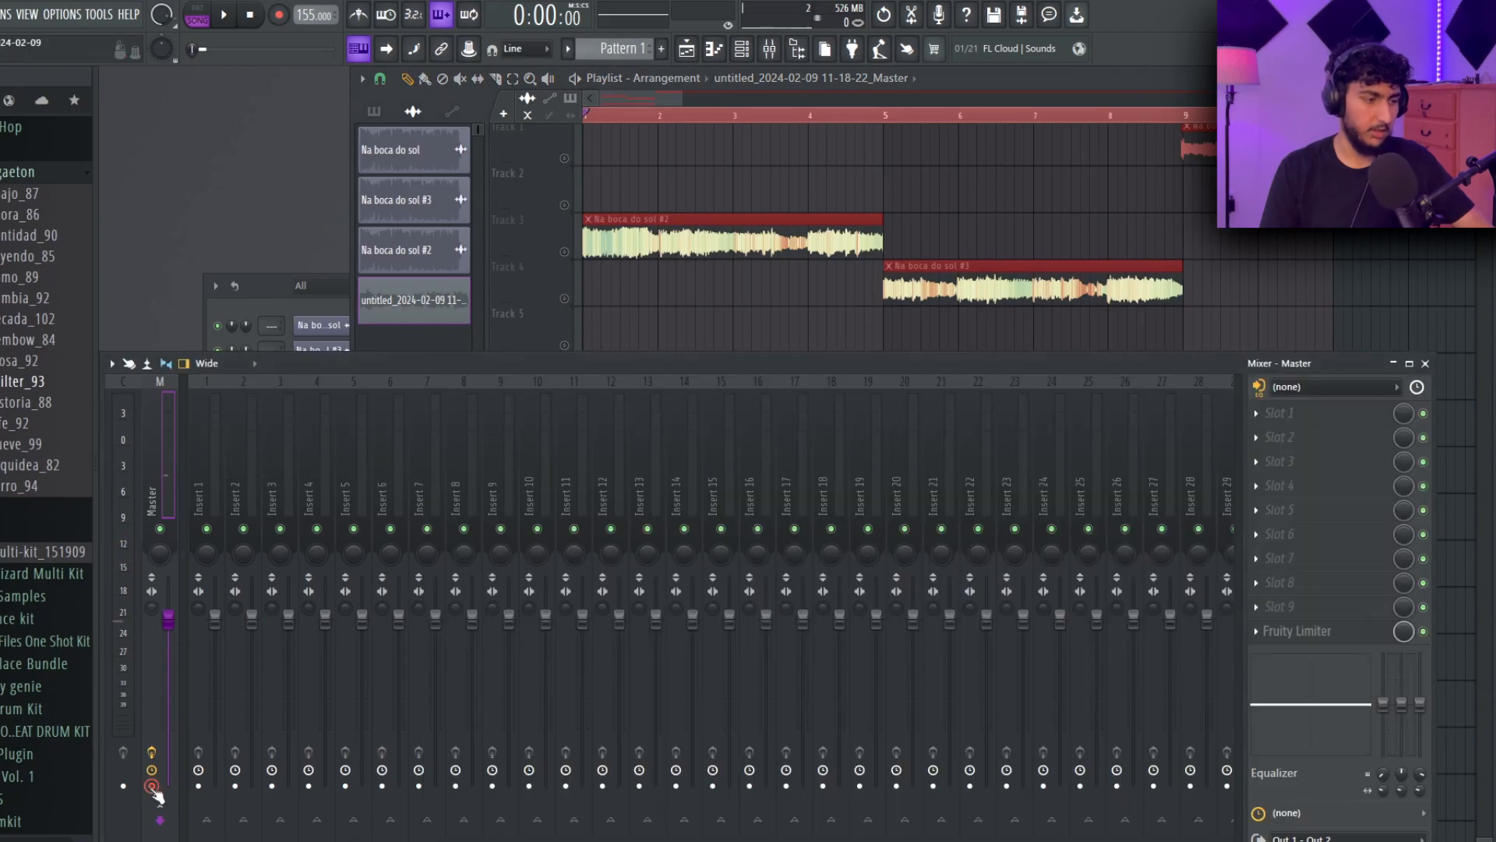
{"action": "key", "text": "alt+r"}
{"action": "key", "text": "Return"}
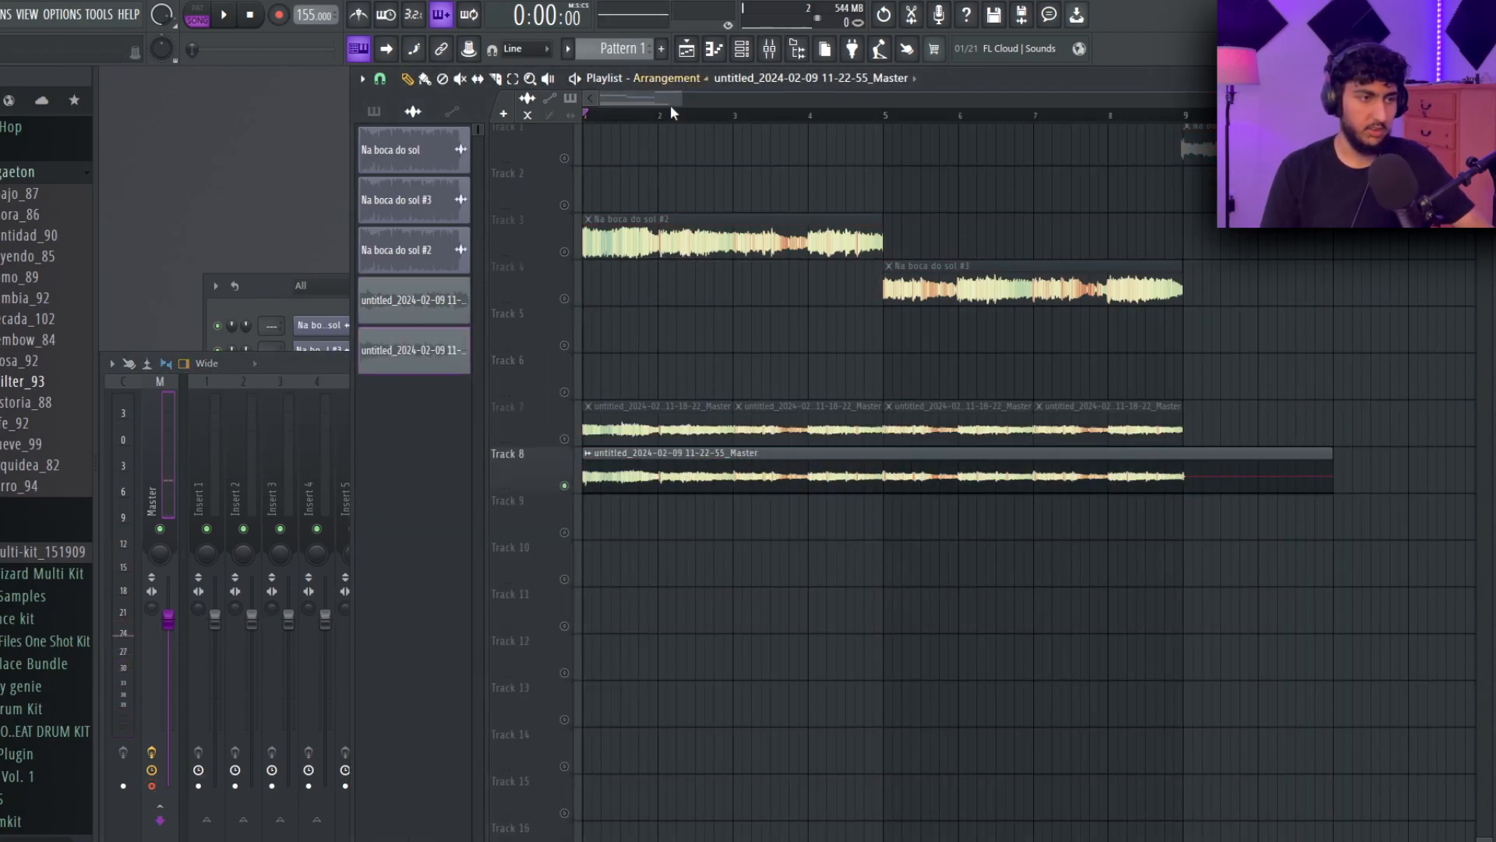
Move the newly rendered clip into a new arrangement named Drums and place it on Track 3 at bar 1.
{"action": "double_click", "coordinate": [917, 484]}
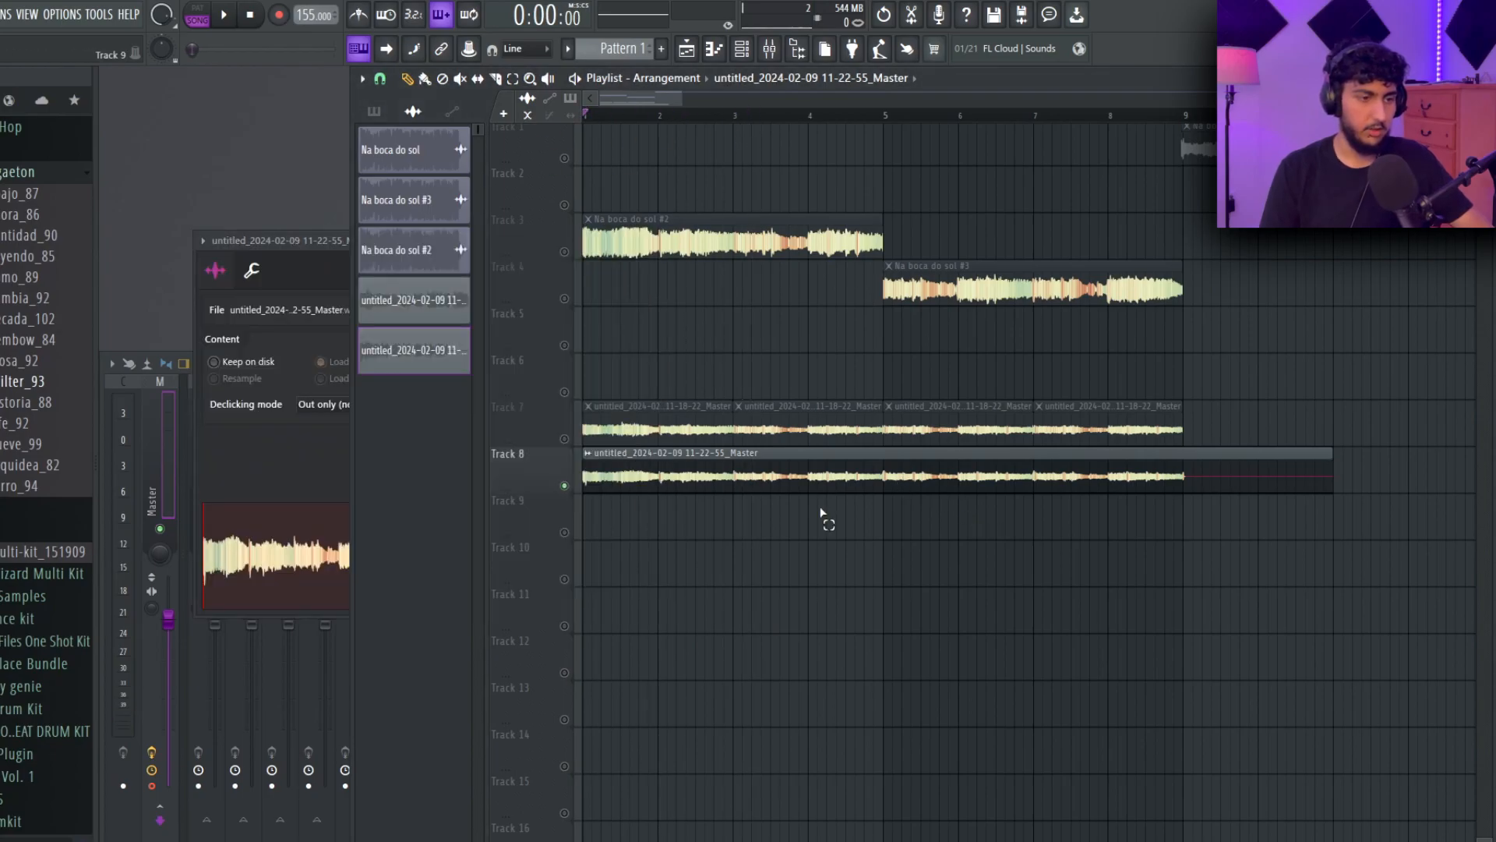
{"action": "key", "text": "Delete"}
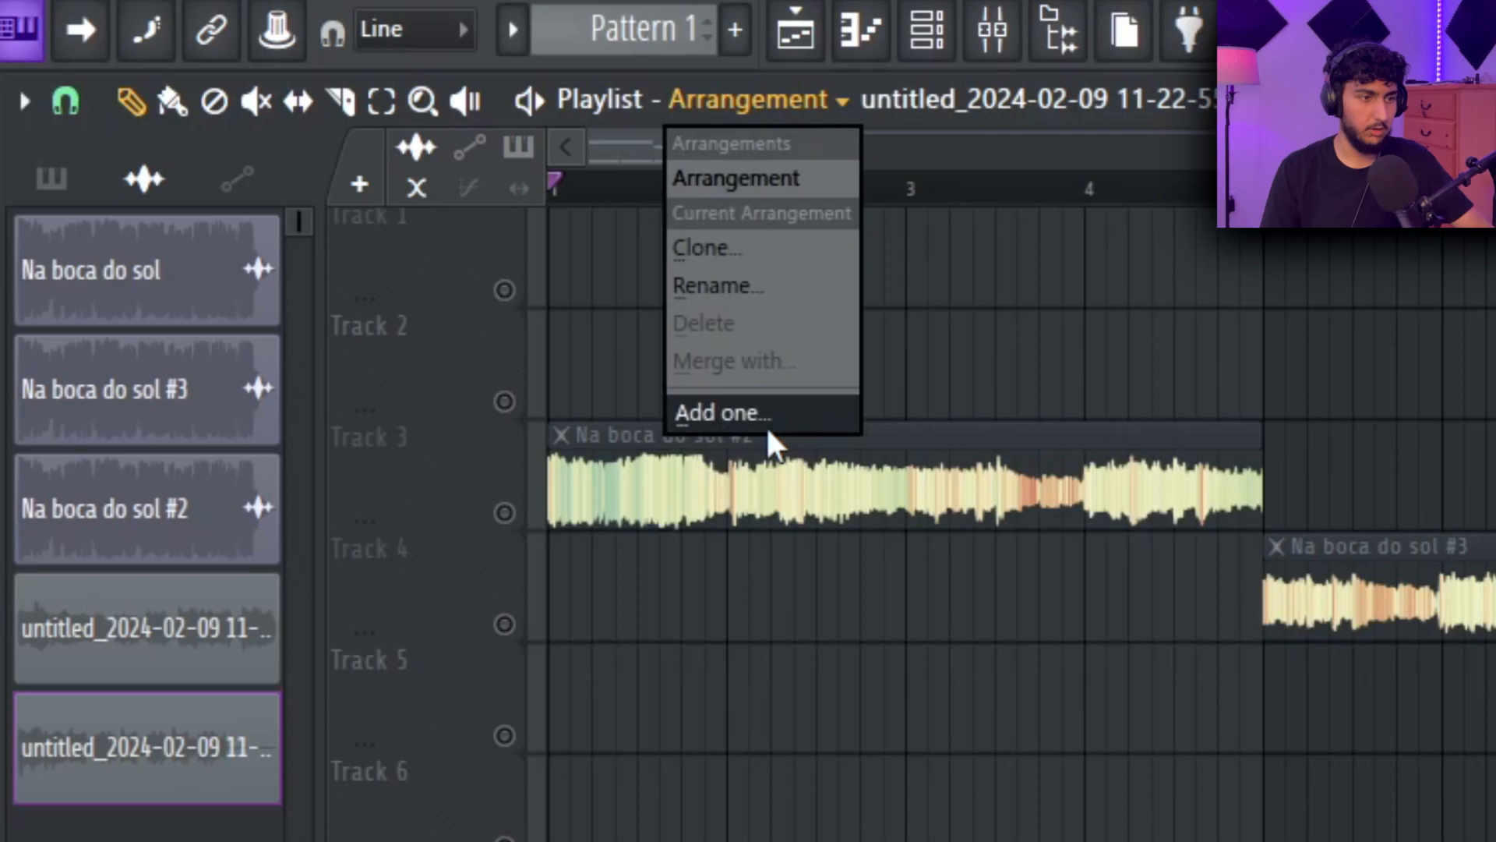
{"action": "left_click", "coordinate": [768, 428]}
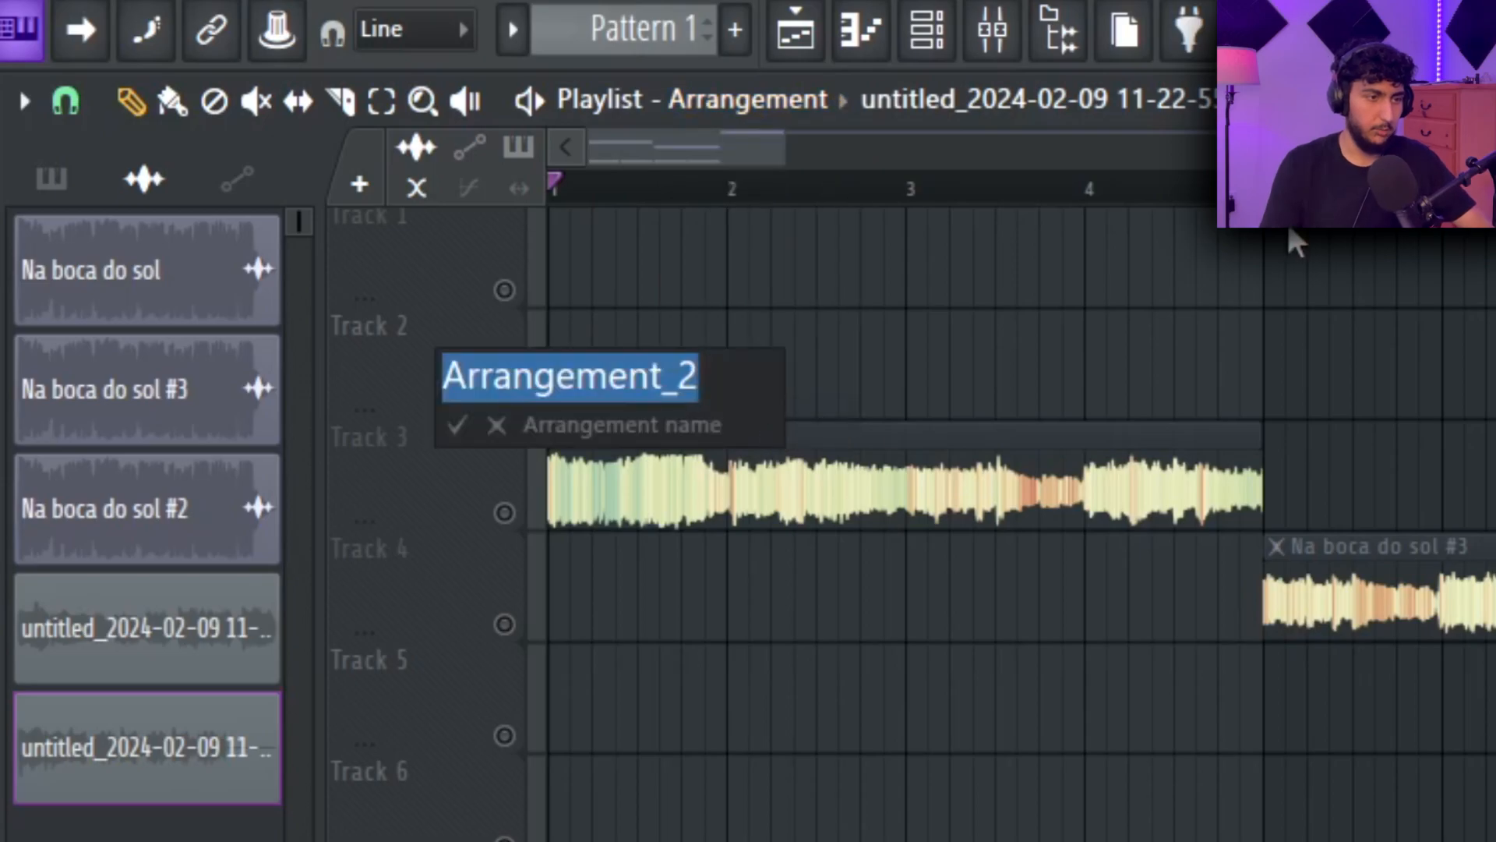
{"action": "type", "text": "Drums"}
{"action": "key", "text": "Return"}
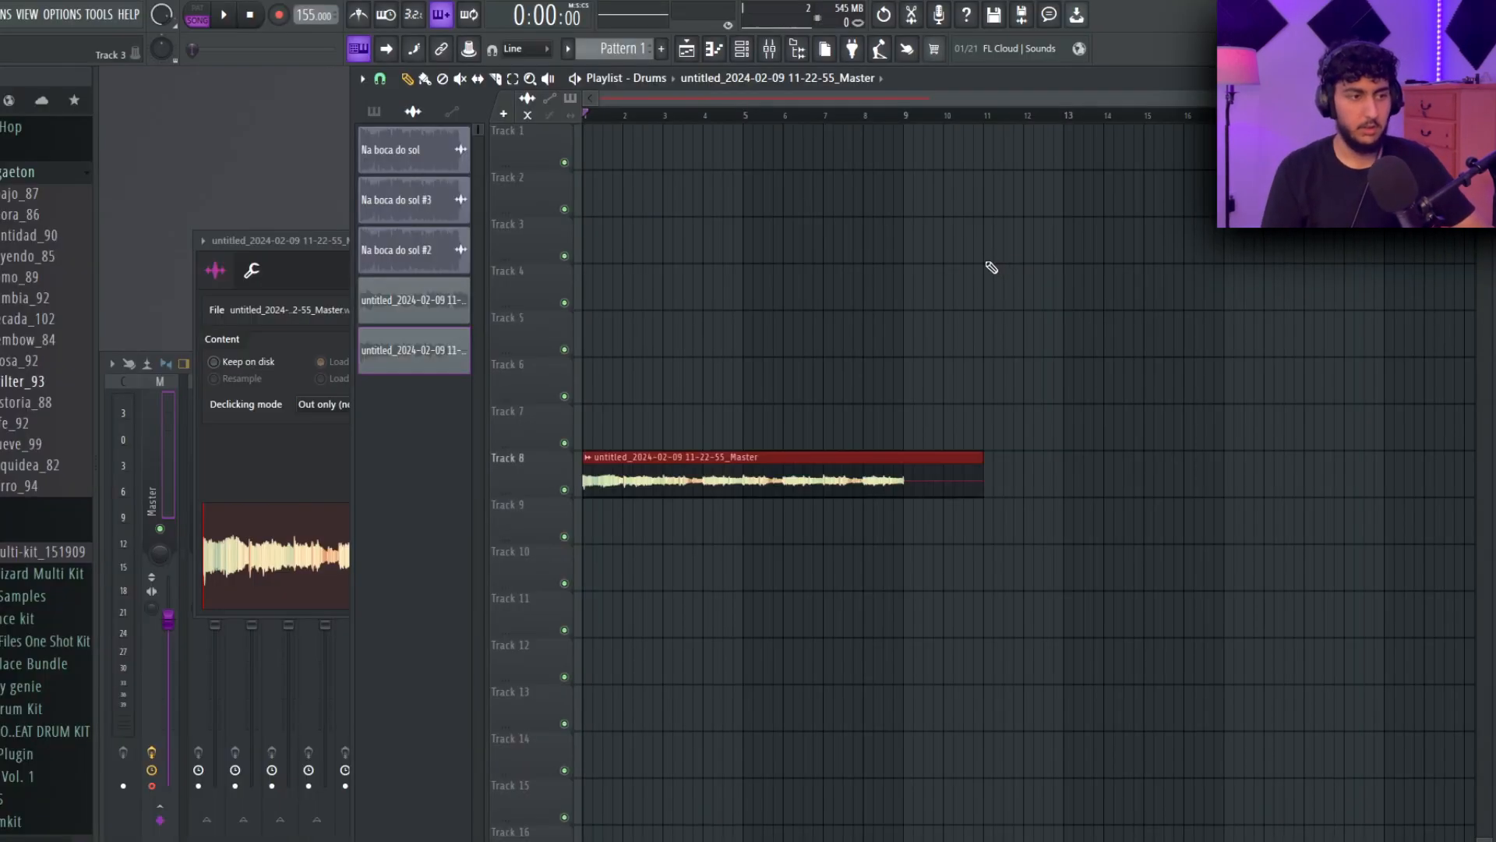
{"action": "left_click_drag", "start_coordinate": [757, 459], "coordinate": [758, 225]}
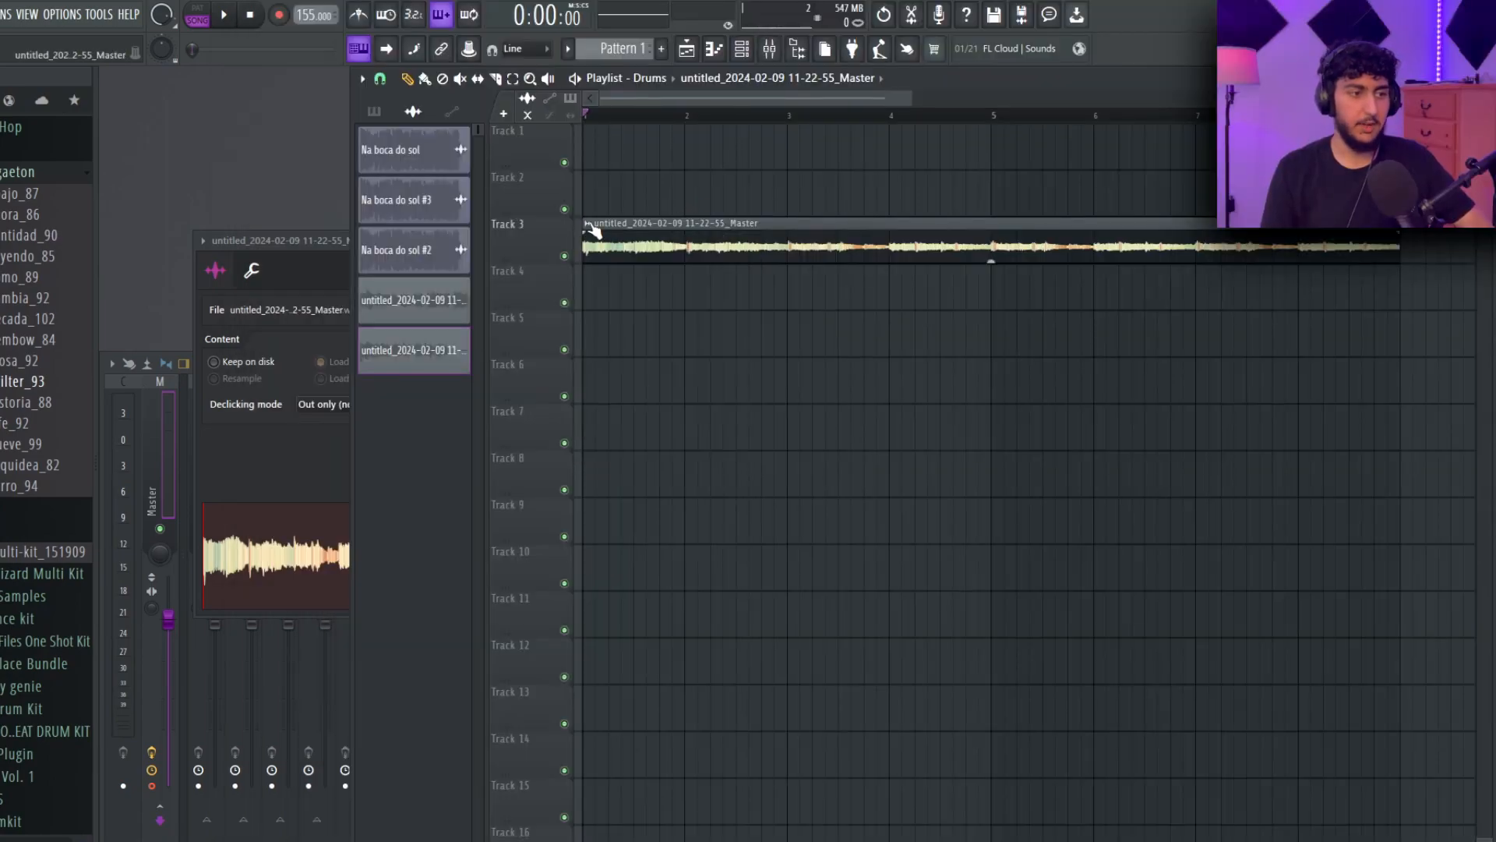
Extract the drums, bass, instruments and vocals stems from the Track 3 clip, muting the source clip, and play them back.
{"action": "left_click", "coordinate": [589, 225]}
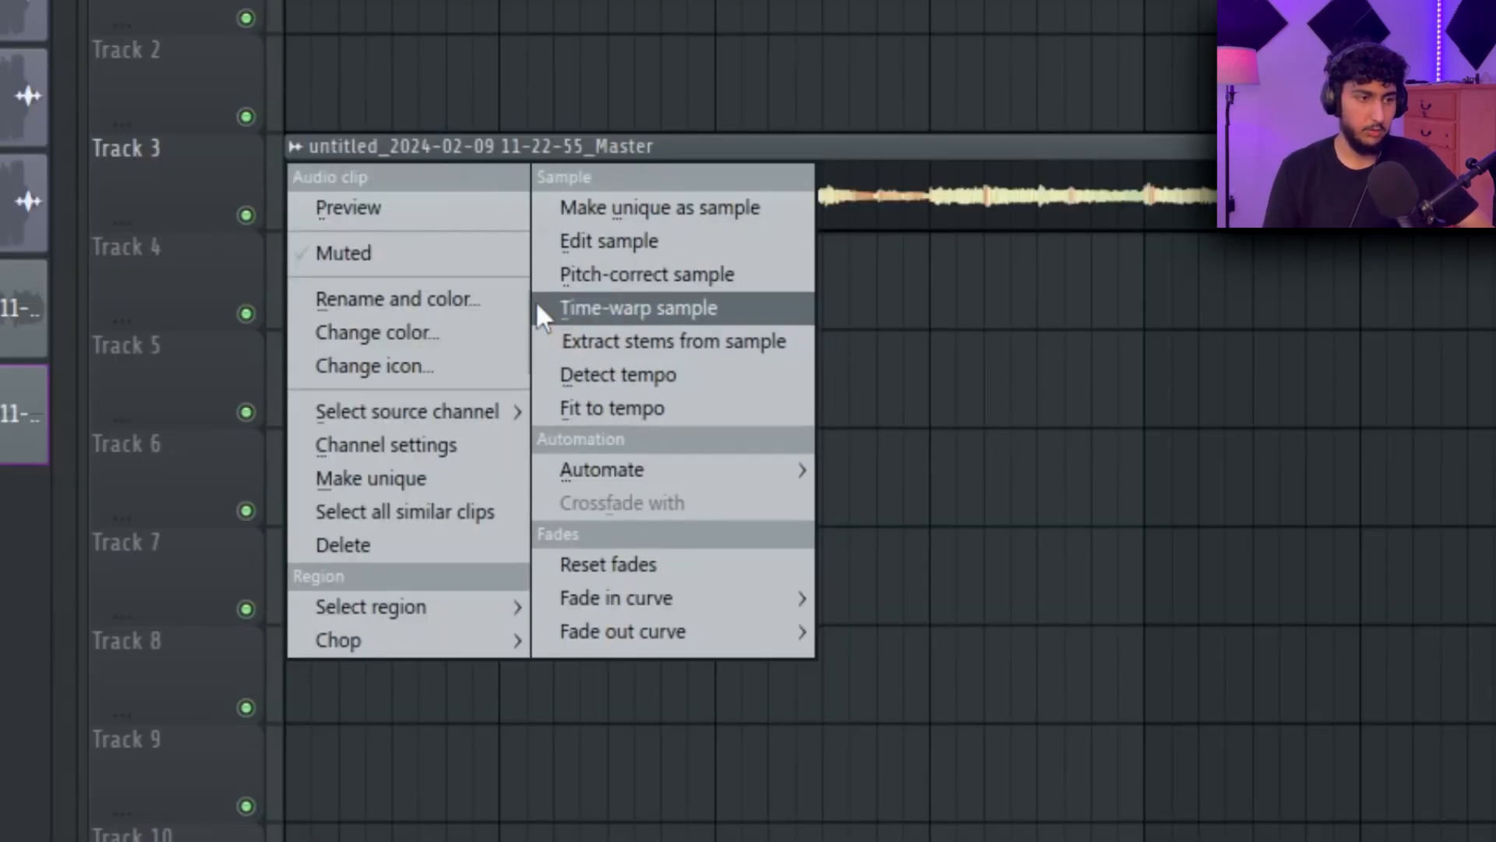
{"action": "left_click", "coordinate": [311, 146]}
{"action": "left_click", "coordinate": [295, 150]}
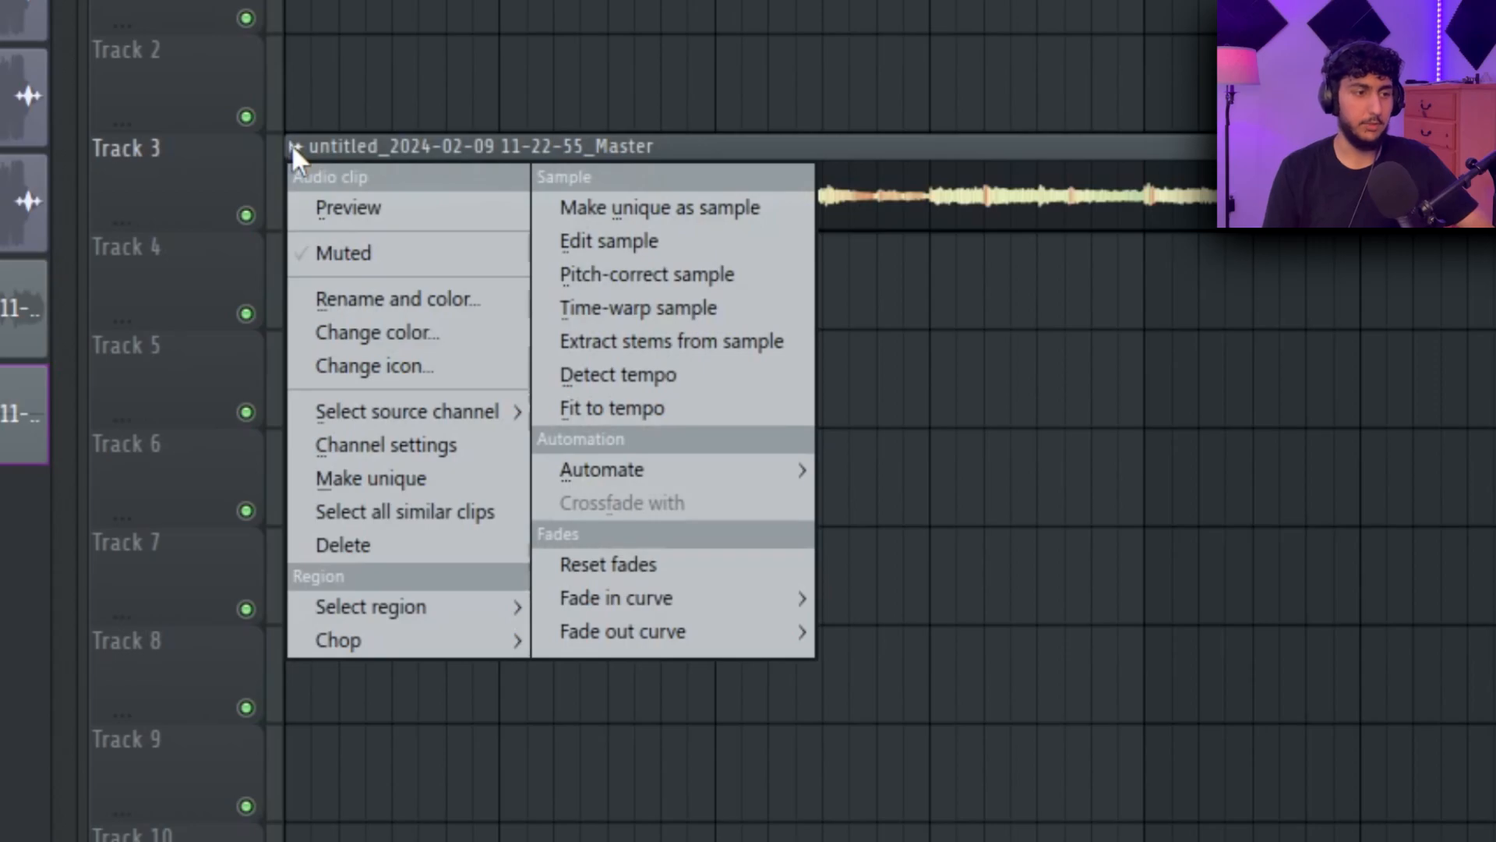
{"action": "left_click", "coordinate": [690, 342]}
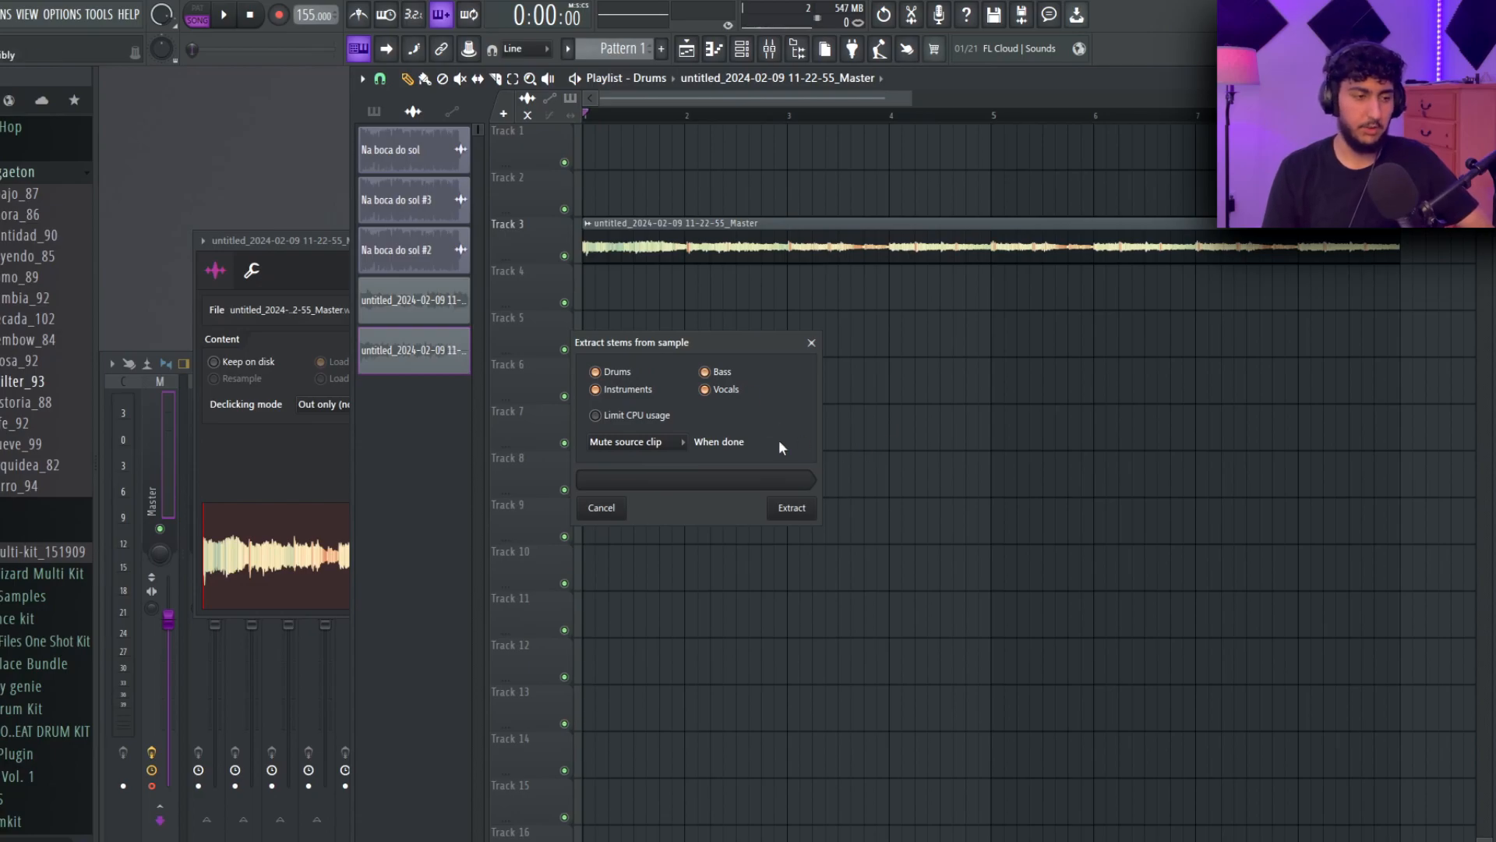
{"action": "left_click", "coordinate": [805, 509]}
{"action": "key", "text": "space"}
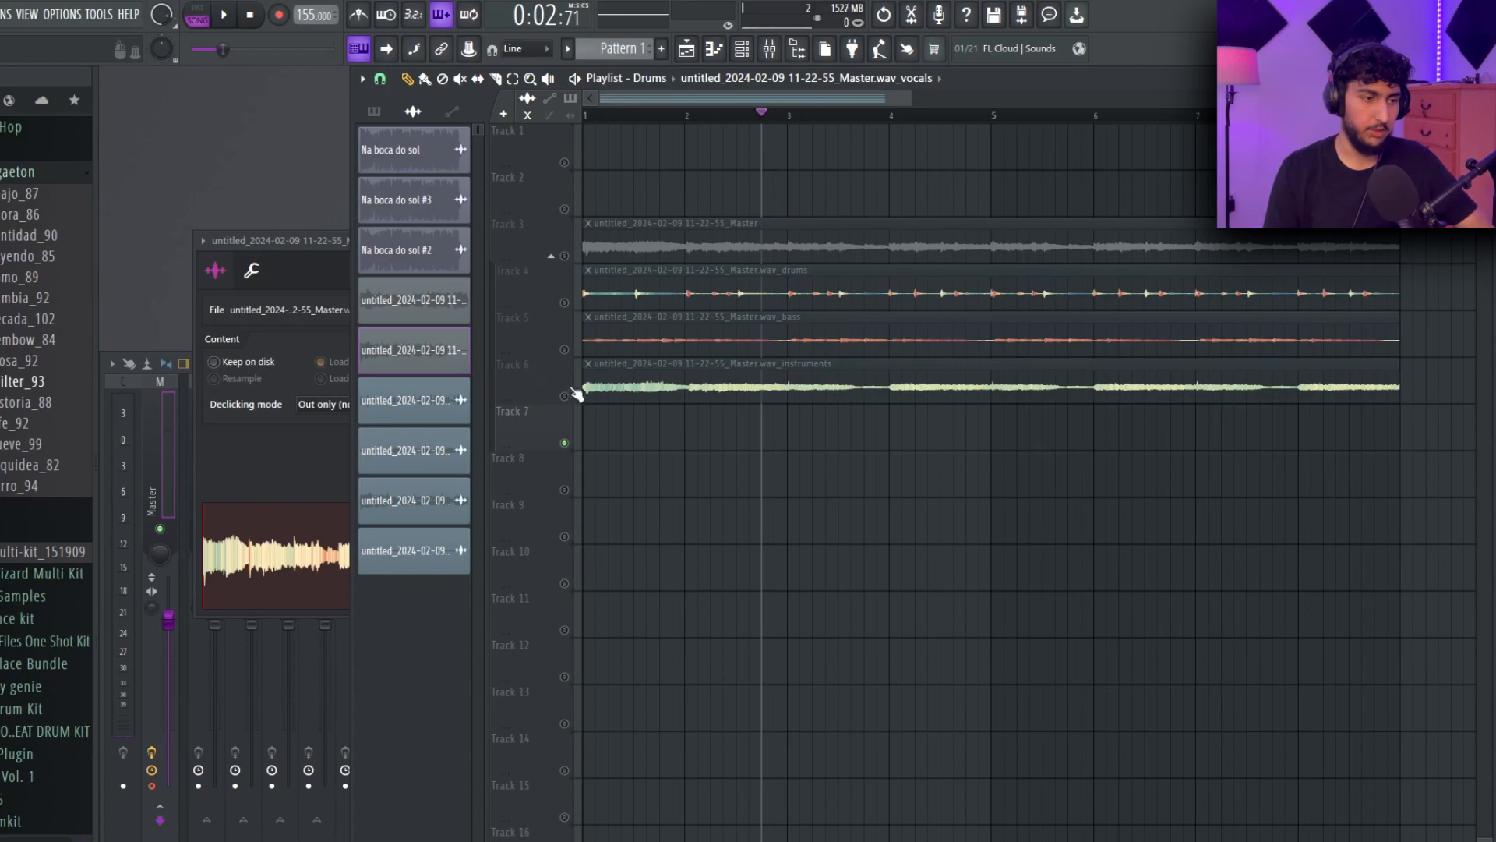
Shift the drums, bass and instruments stems down one track so they occupy Tracks 5 to 7.
{"action": "left_click_drag", "start_coordinate": [1076, 448], "coordinate": [838, 335]}
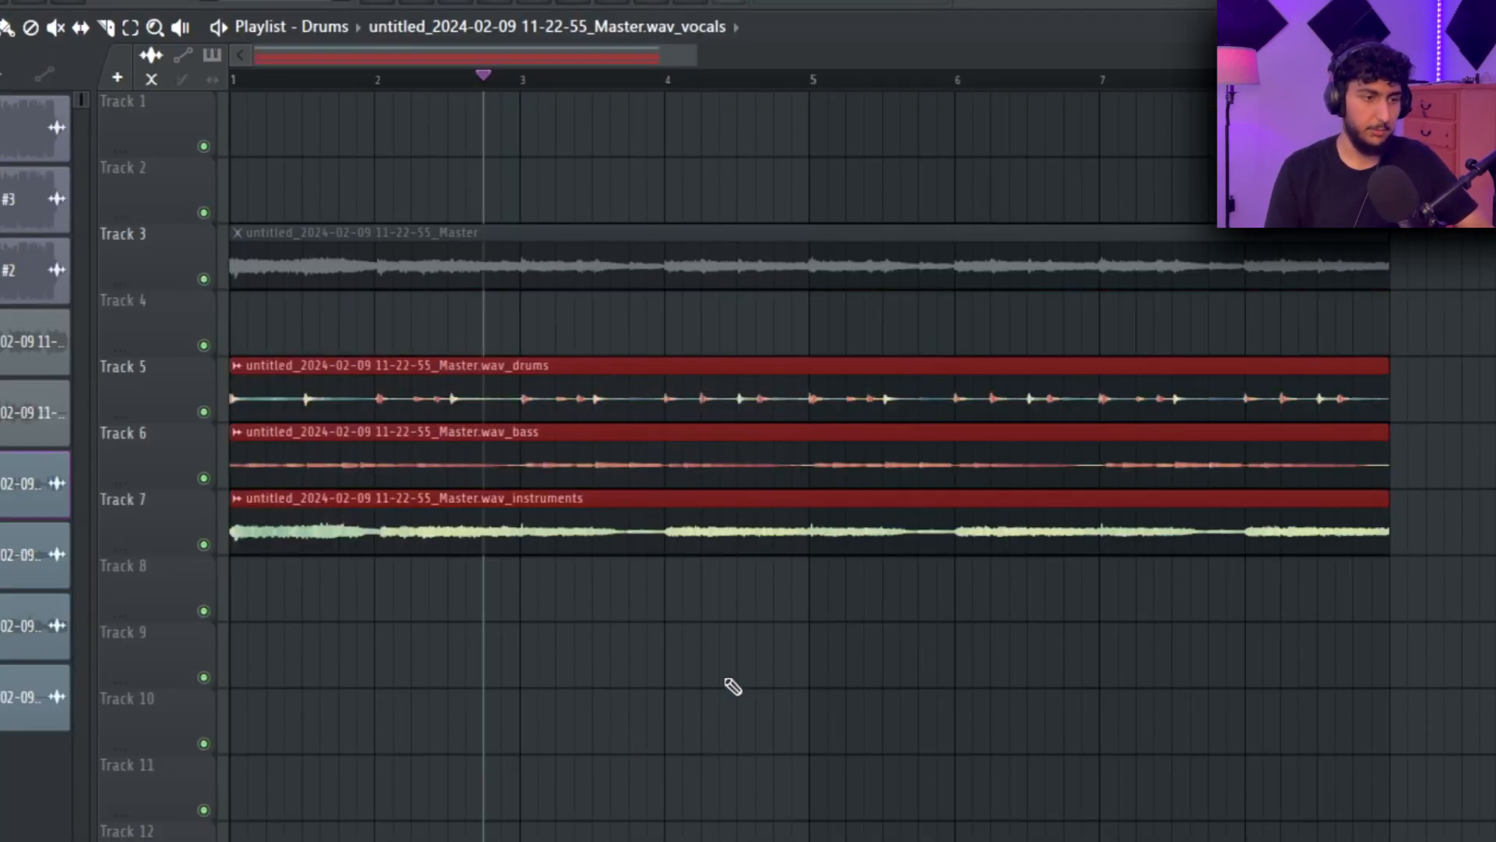
{"action": "left_click", "coordinate": [810, 641], "text": "ctrl"}
{"action": "left_click_drag", "start_coordinate": [865, 612], "coordinate": [543, 342]}
{"action": "left_click", "coordinate": [955, 713], "text": "ctrl"}
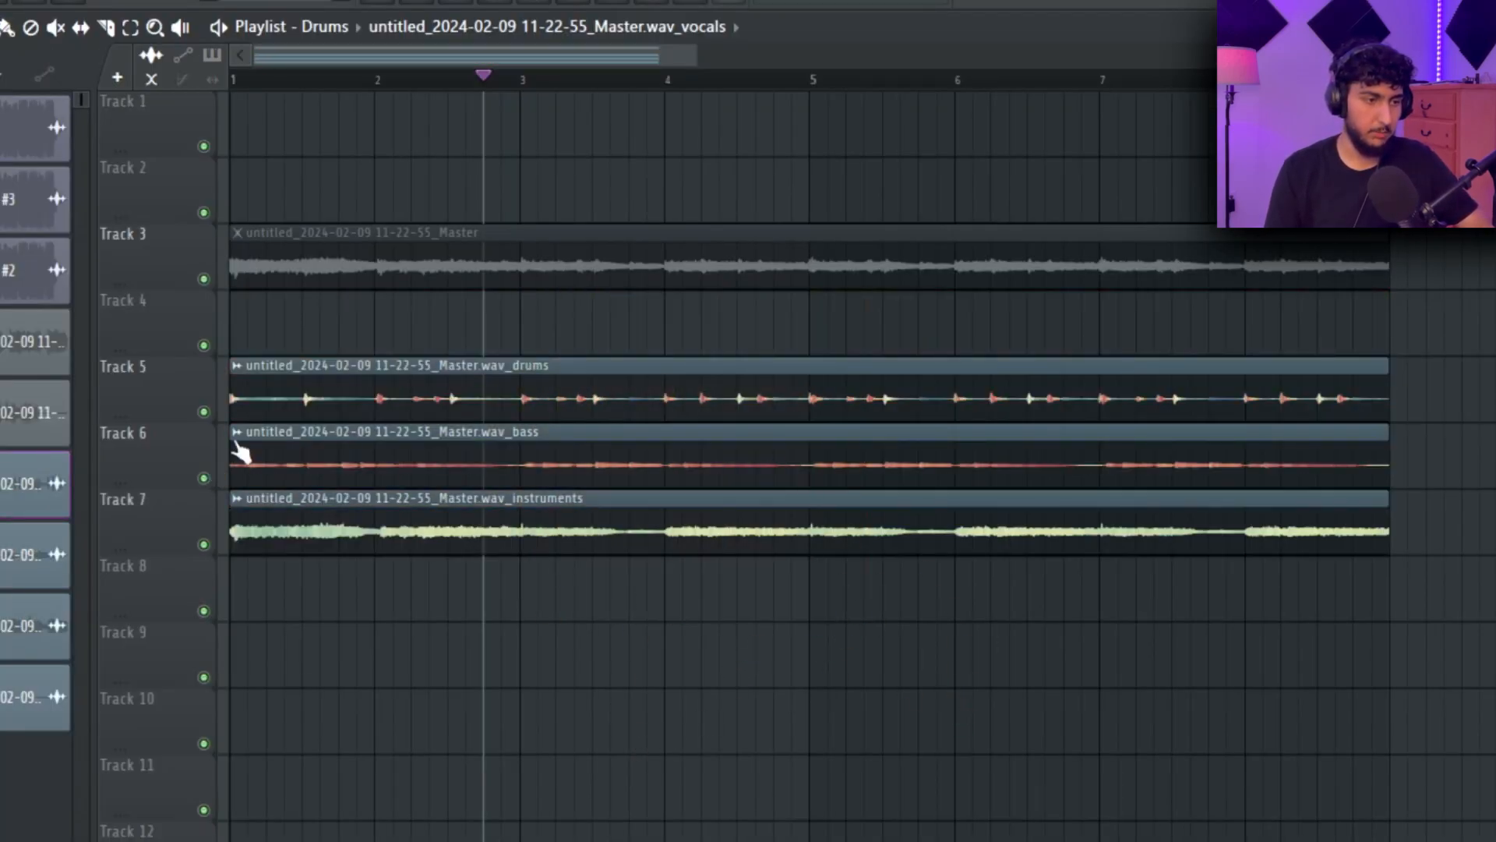
Audition the stems by soloing the drums, bass and instruments tracks in turn, finishing with bass and instruments together.
{"action": "right_click", "coordinate": [205, 410]}
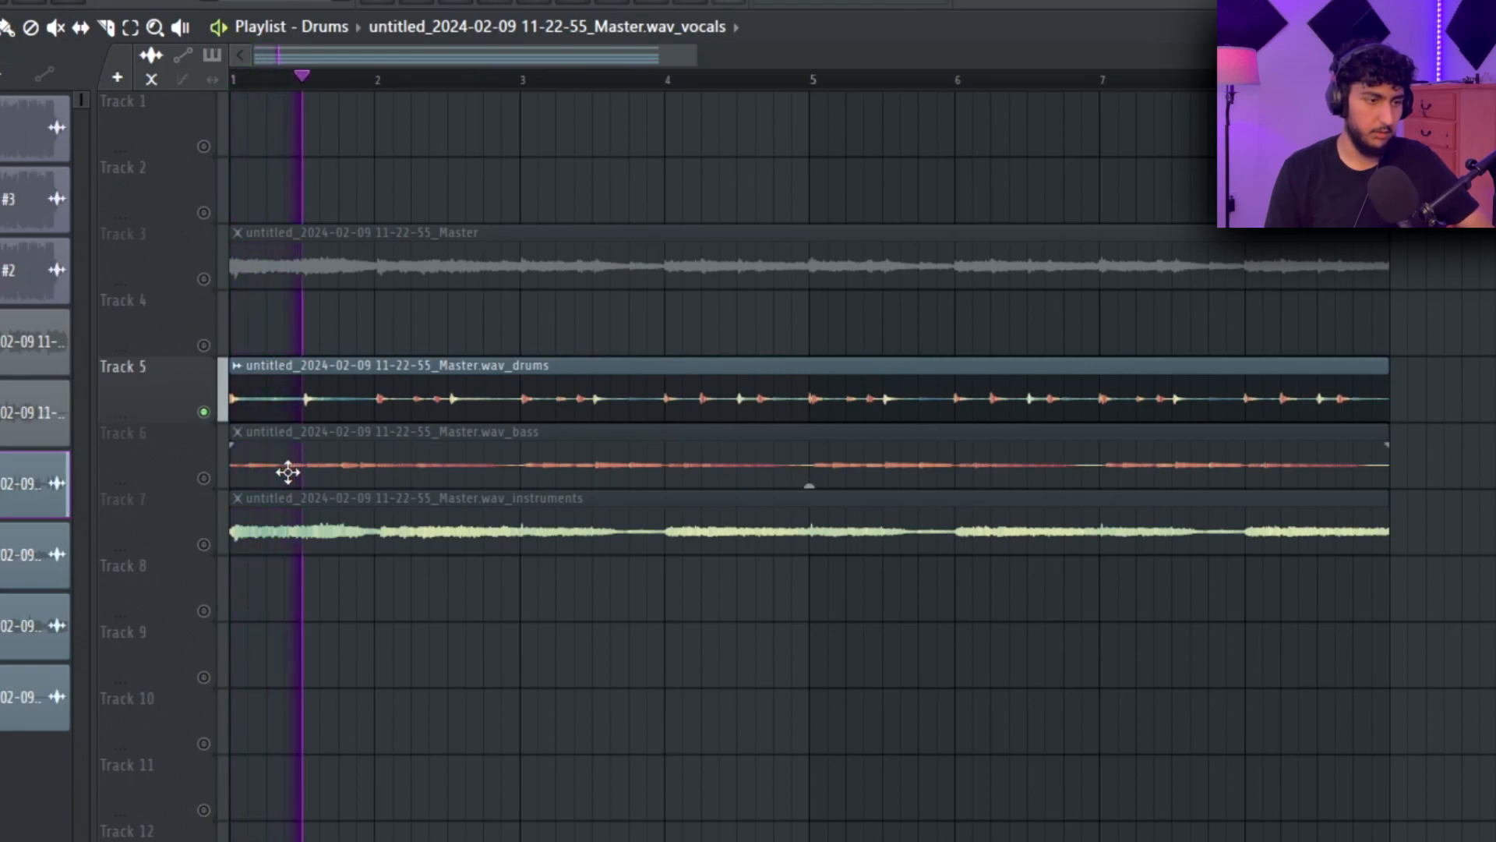
{"action": "right_click", "coordinate": [203, 478]}
{"action": "key", "text": "space"}
{"action": "key", "text": "space"}
{"action": "right_click", "coordinate": [203, 544]}
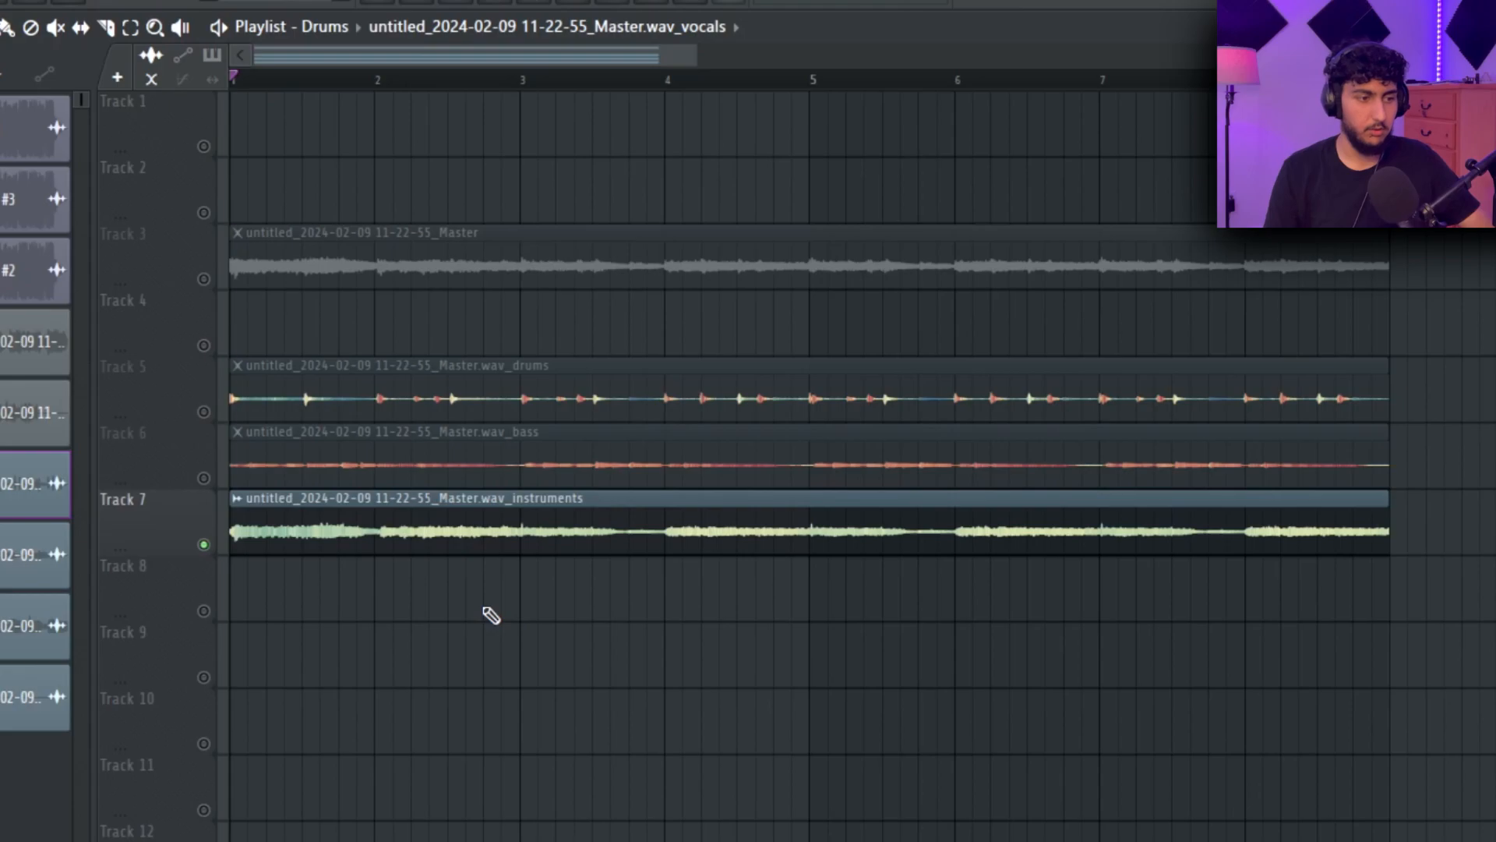
{"action": "key", "text": "space"}
{"action": "left_click", "coordinate": [203, 478]}
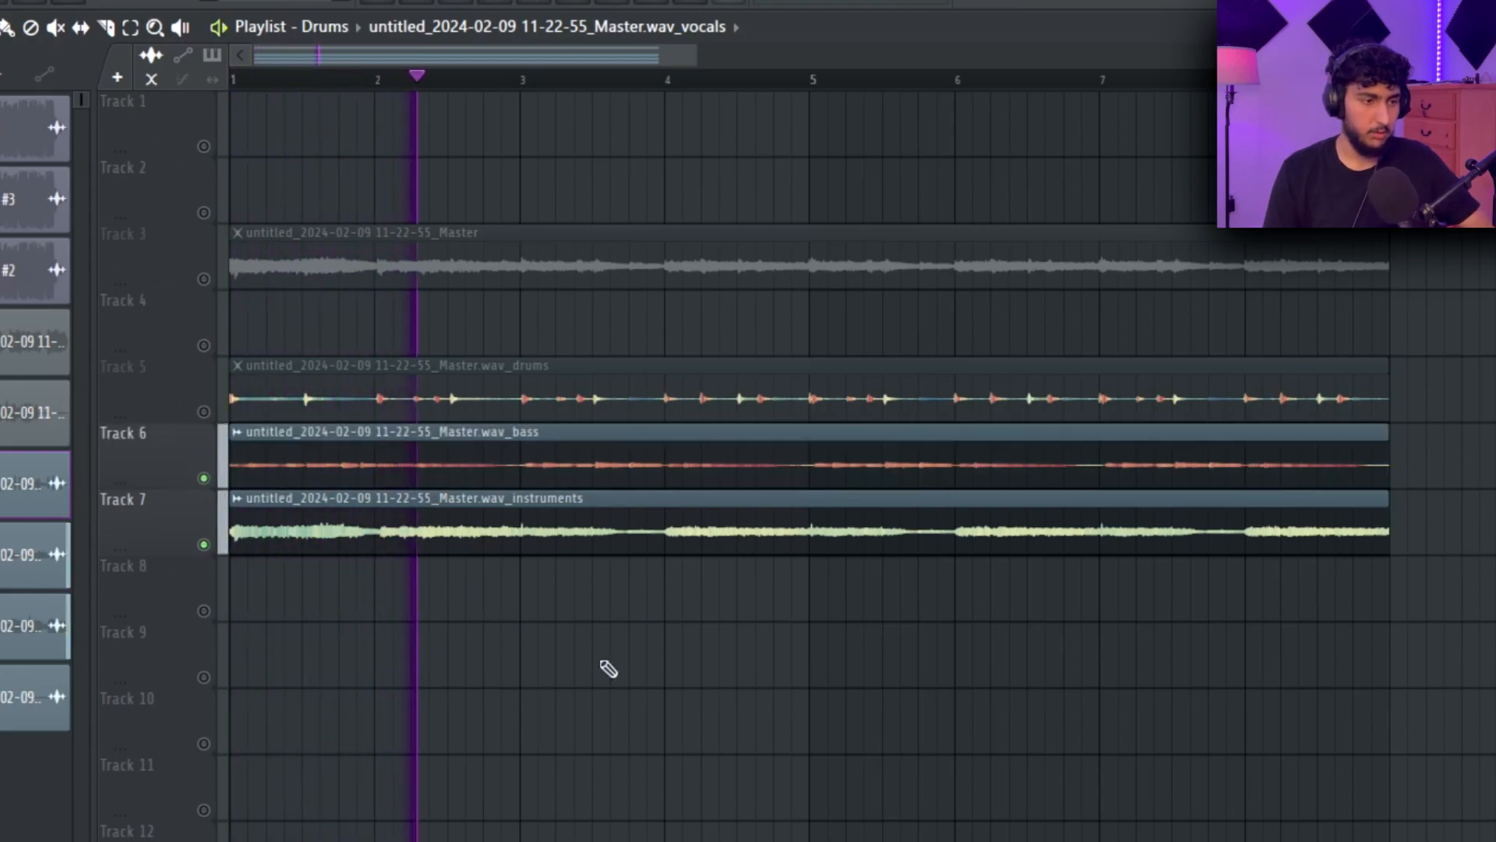
Duplicate the bass and instruments stems so the copies start at bar 9.
{"action": "scroll", "coordinate": [898, 652], "scroll_direction": "down", "scroll_amount": 2}
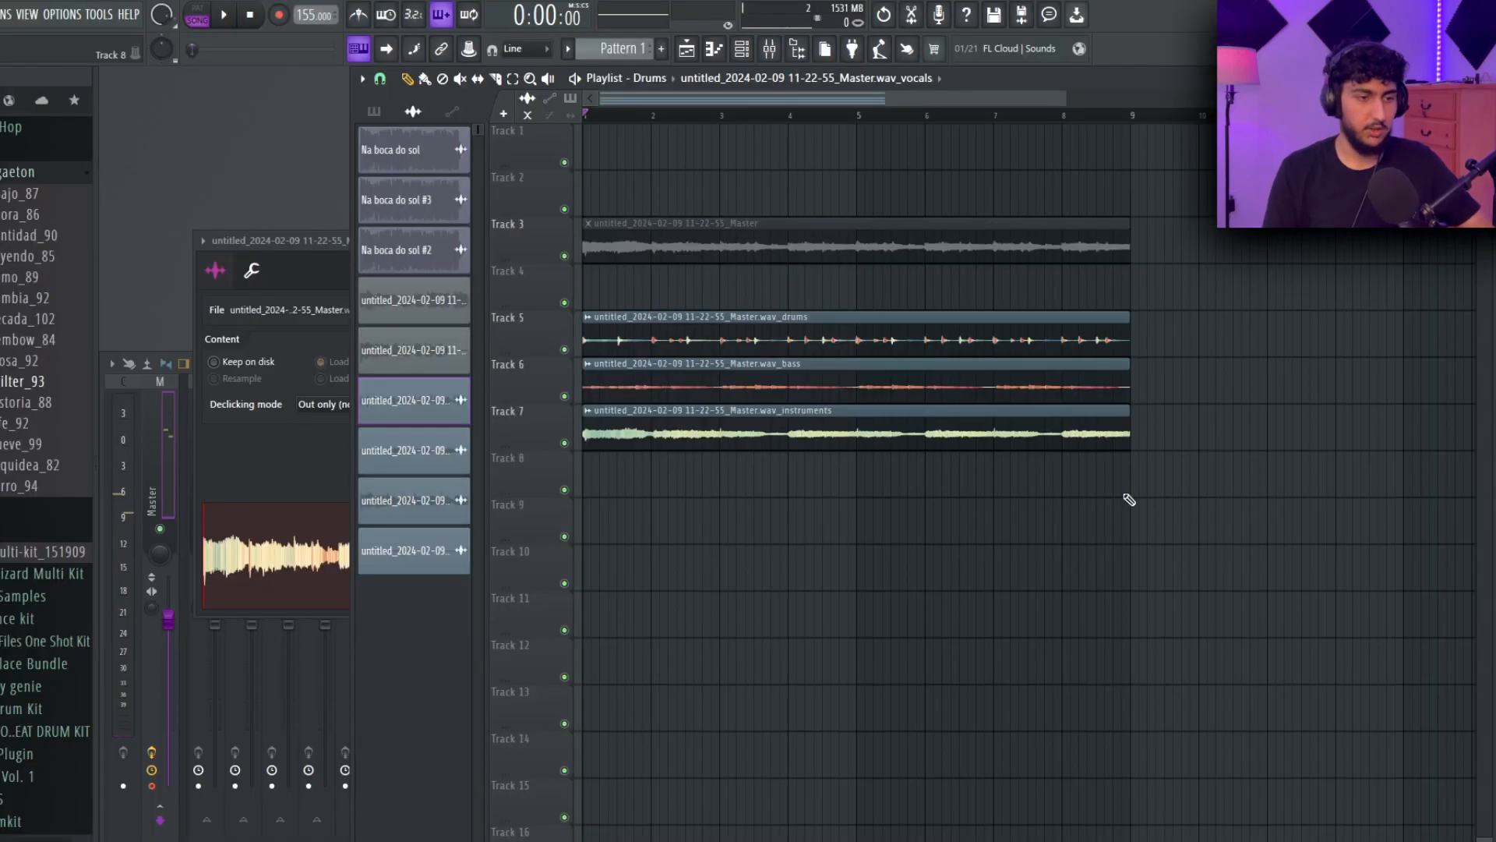
{"action": "left_click_drag", "start_coordinate": [1129, 498], "coordinate": [930, 388]}
{"action": "key", "text": "ctrl+b"}
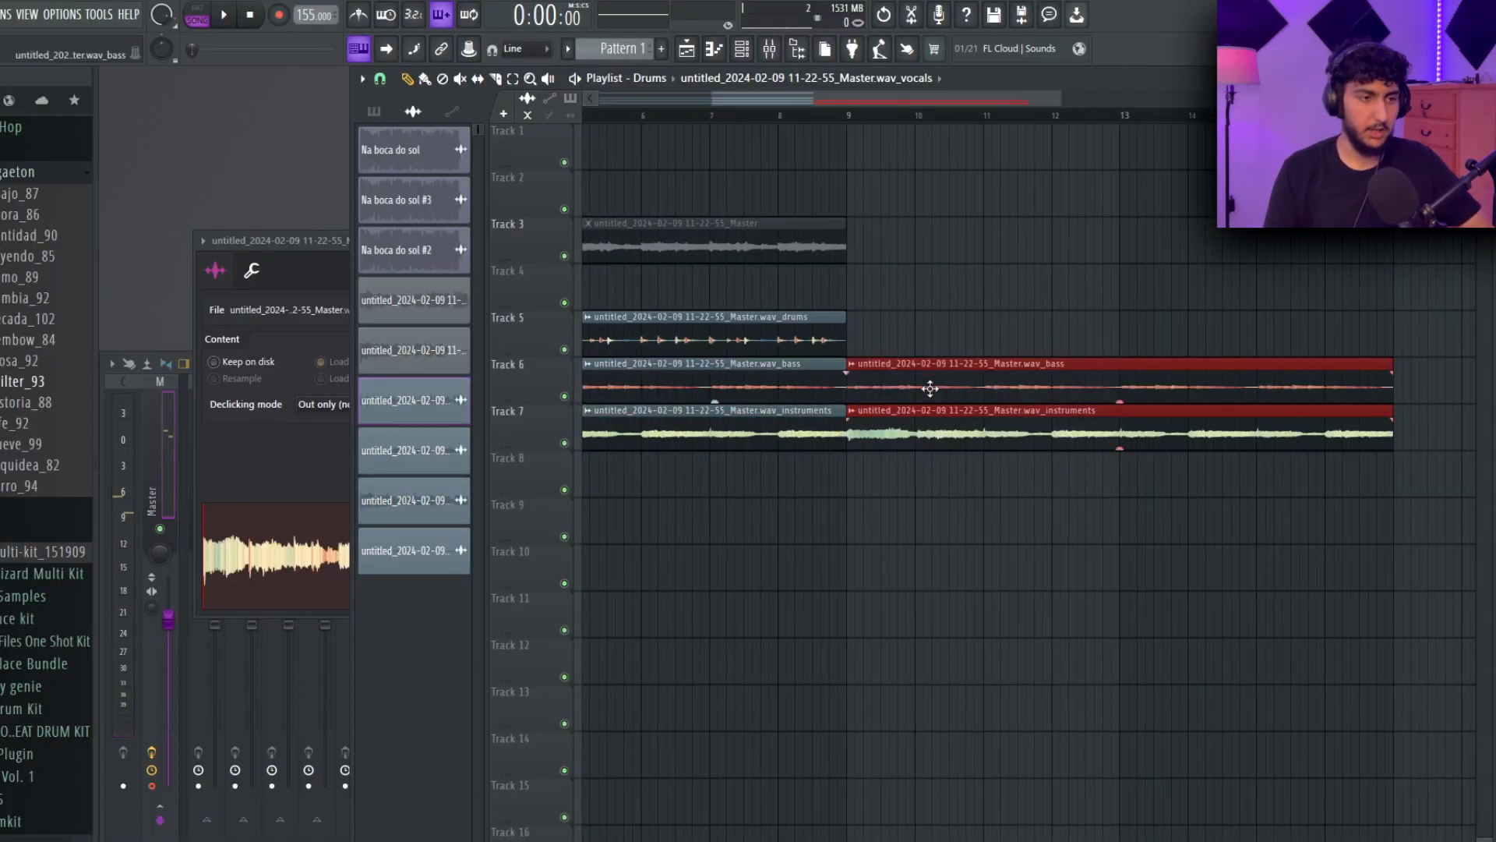
Select bars 9 to 16 on the timeline as the loop range and play the duplicated bass and instruments.
{"action": "right_click", "coordinate": [938, 566]}
{"action": "scroll", "coordinate": [938, 566], "scroll_direction": "down", "scroll_amount": 2}
{"action": "scroll", "coordinate": [807, 363], "scroll_direction": "up", "scroll_amount": 1}
{"action": "right_click", "coordinate": [1091, 291]}
{"action": "mouse_move", "coordinate": [1025, 269]}
{"action": "left_mouse_down"}
{"action": "mouse_move", "coordinate": [916, 343]}
{"action": "mouse_move", "coordinate": [764, 343]}
{"action": "mouse_move", "coordinate": [1022, 297]}
{"action": "left_mouse_up"}
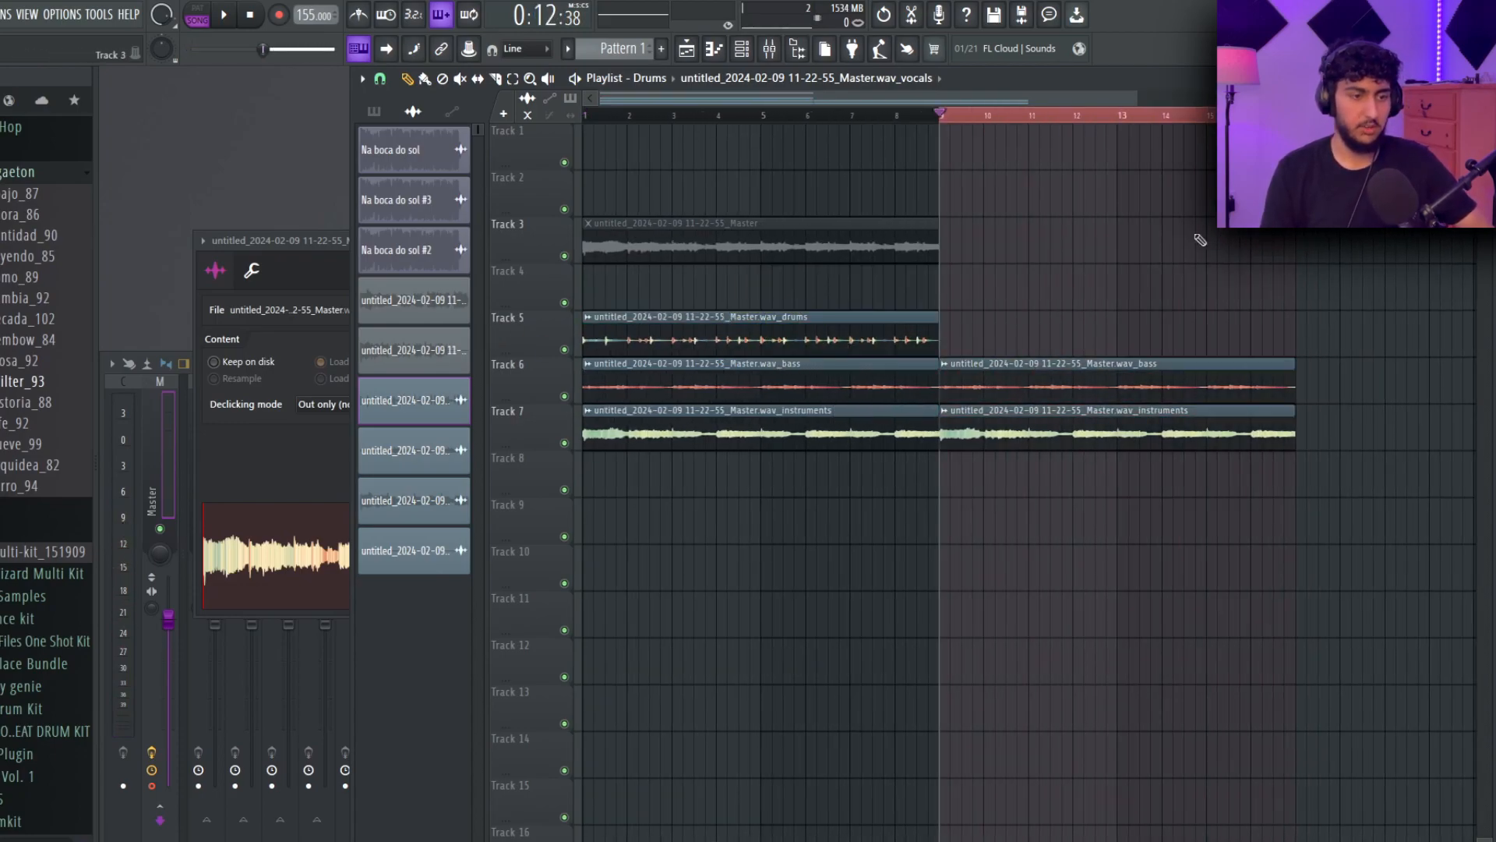
{"action": "left_click", "coordinate": [1058, 301], "text": "ctrl"}
{"action": "left_click_drag", "start_coordinate": [1087, 334], "coordinate": [710, 336]}
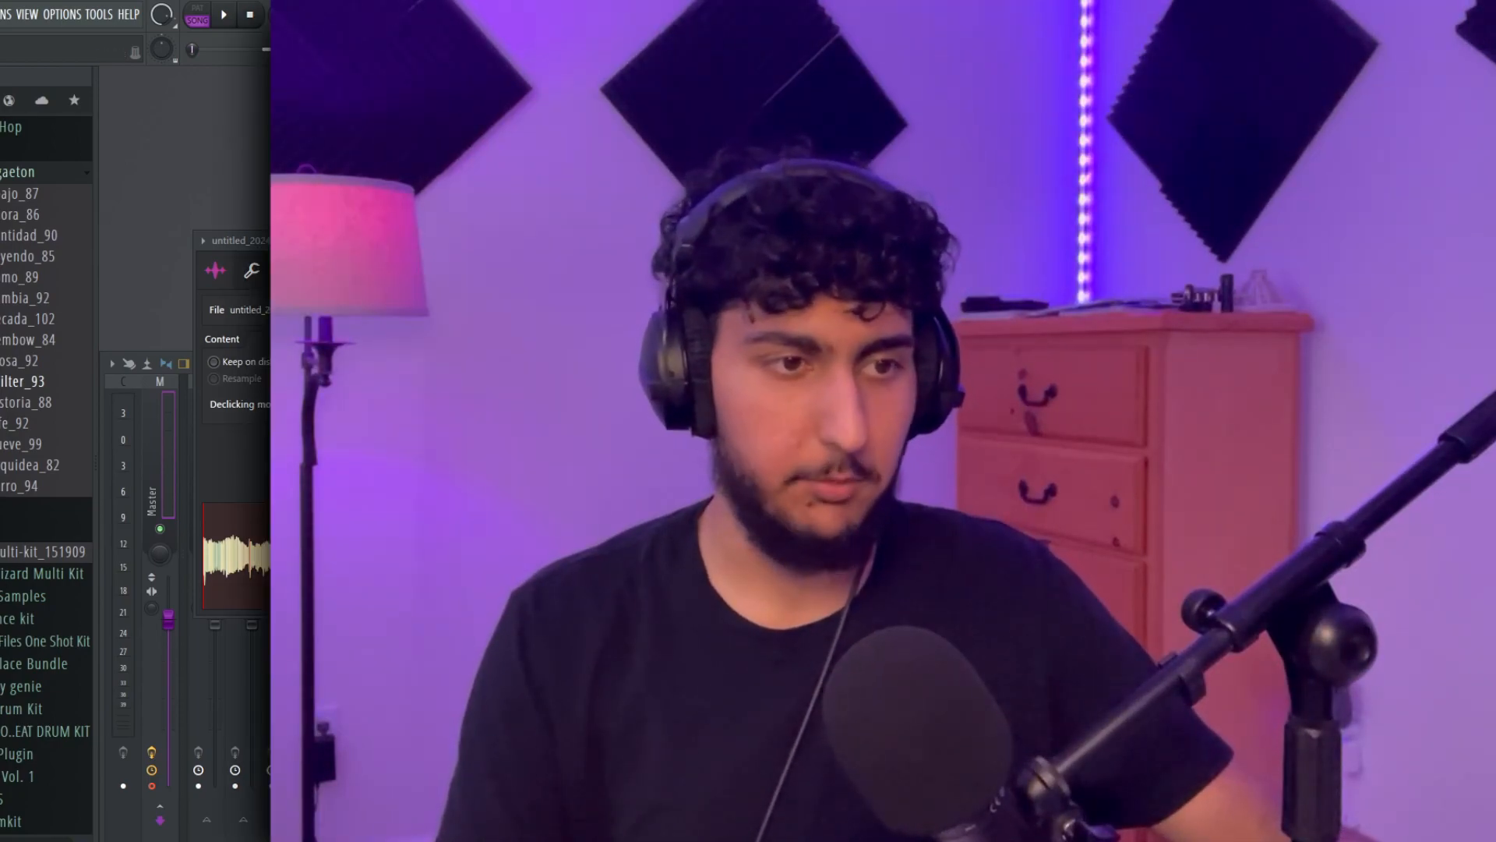
Add a Clap 7 - Trap hit on the third beat of bar 1 in Pattern 1.
{"action": "key", "text": "F6"}
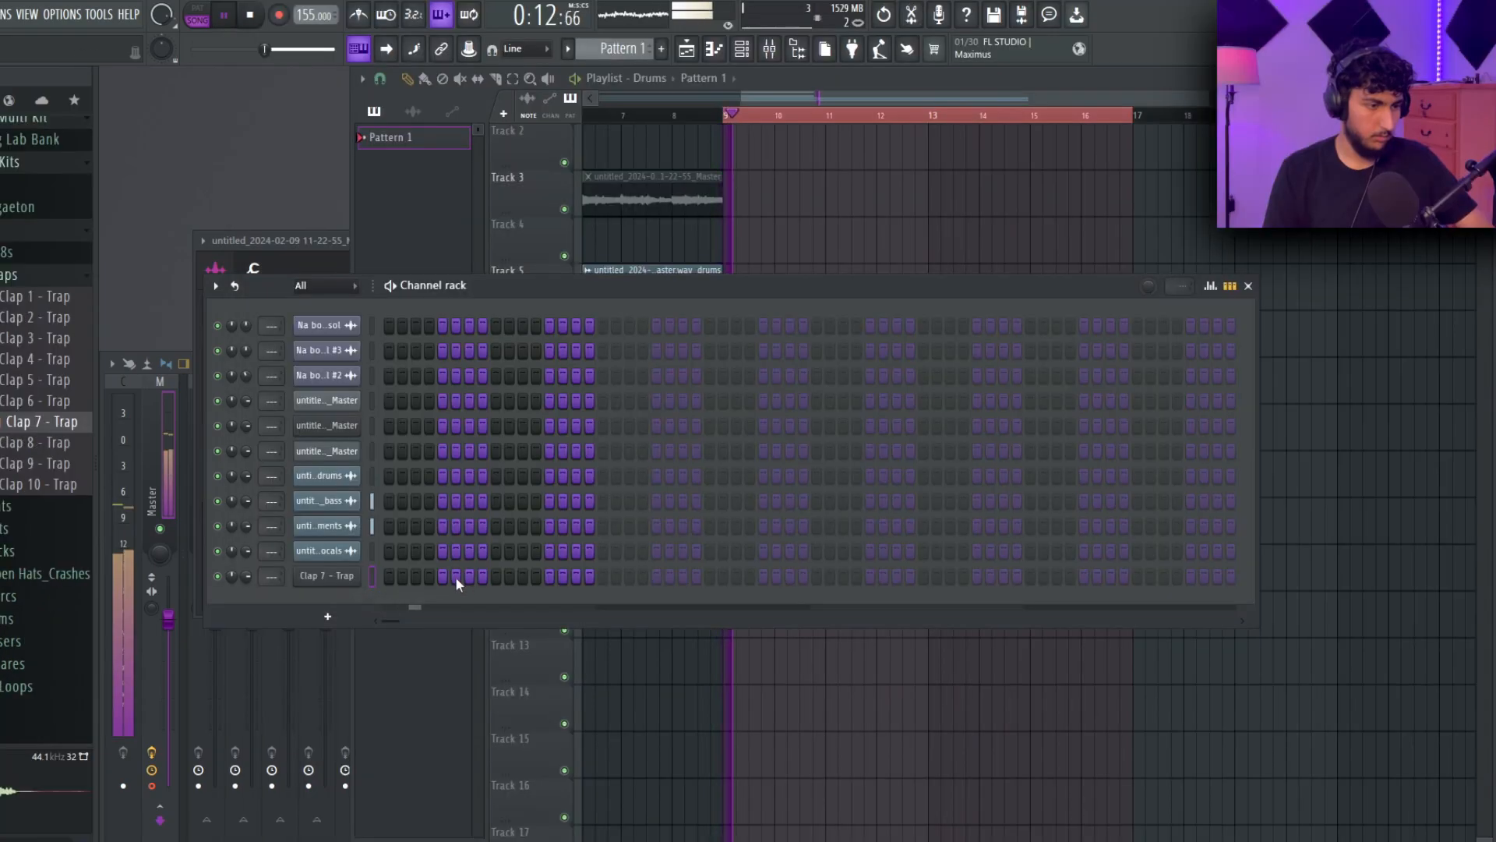
{"action": "right_click", "coordinate": [336, 576]}
{"action": "left_click", "coordinate": [406, 574]}
{"action": "key", "text": "space"}
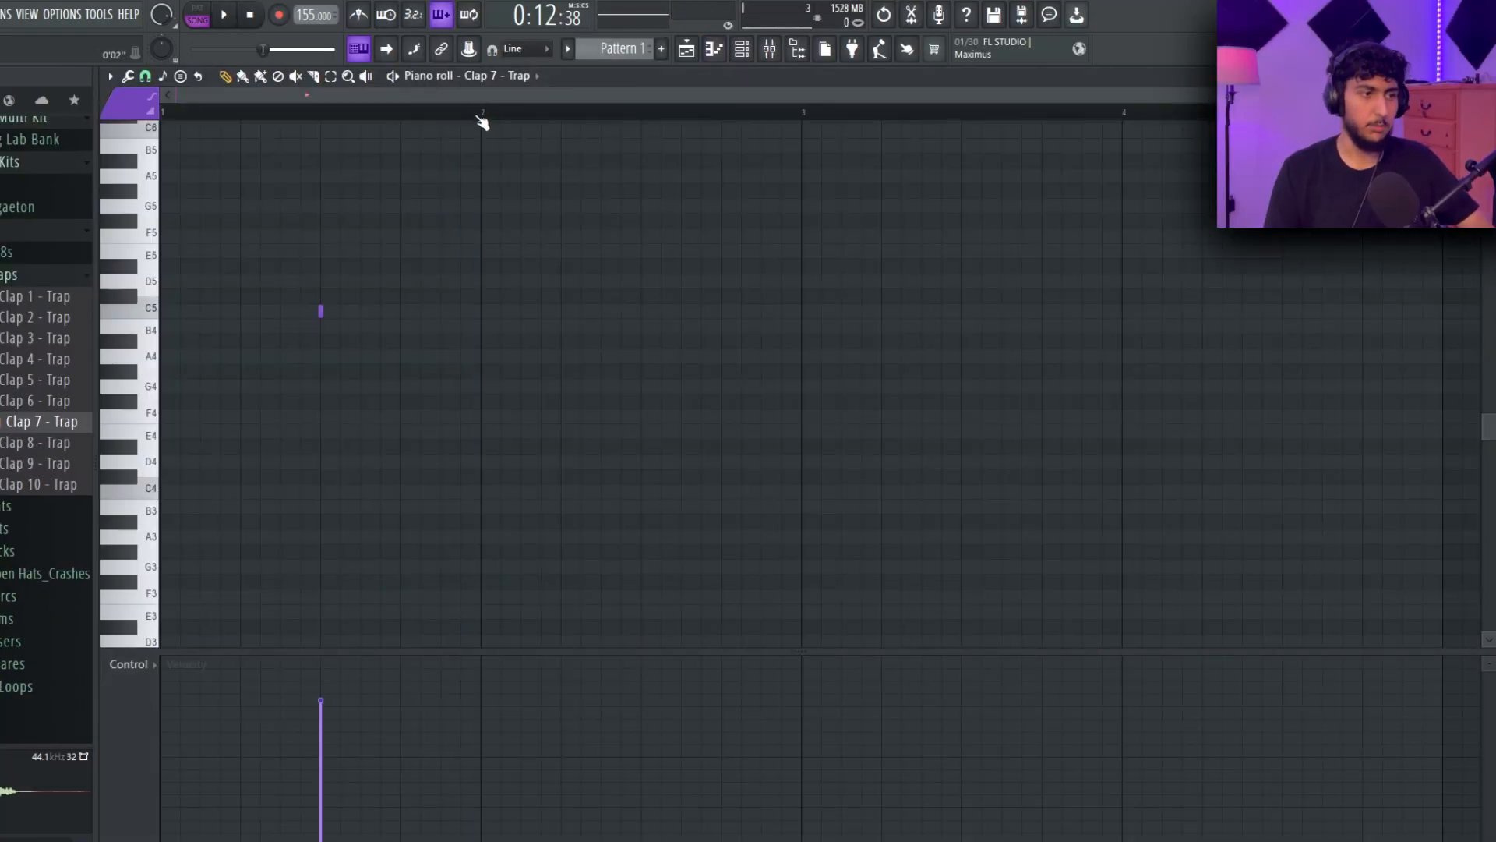
Repeat the clap across the following bars of the pattern, close the piano roll and play it with the bar 9 loop.
{"action": "key", "text": "ctrl+a"}
{"action": "key", "text": "ctrl+b"}
{"action": "key", "text": "ctrl+a"}
{"action": "key", "text": "ctrl+b"}
{"action": "key", "text": "Escape"}
{"action": "key", "text": "space"}
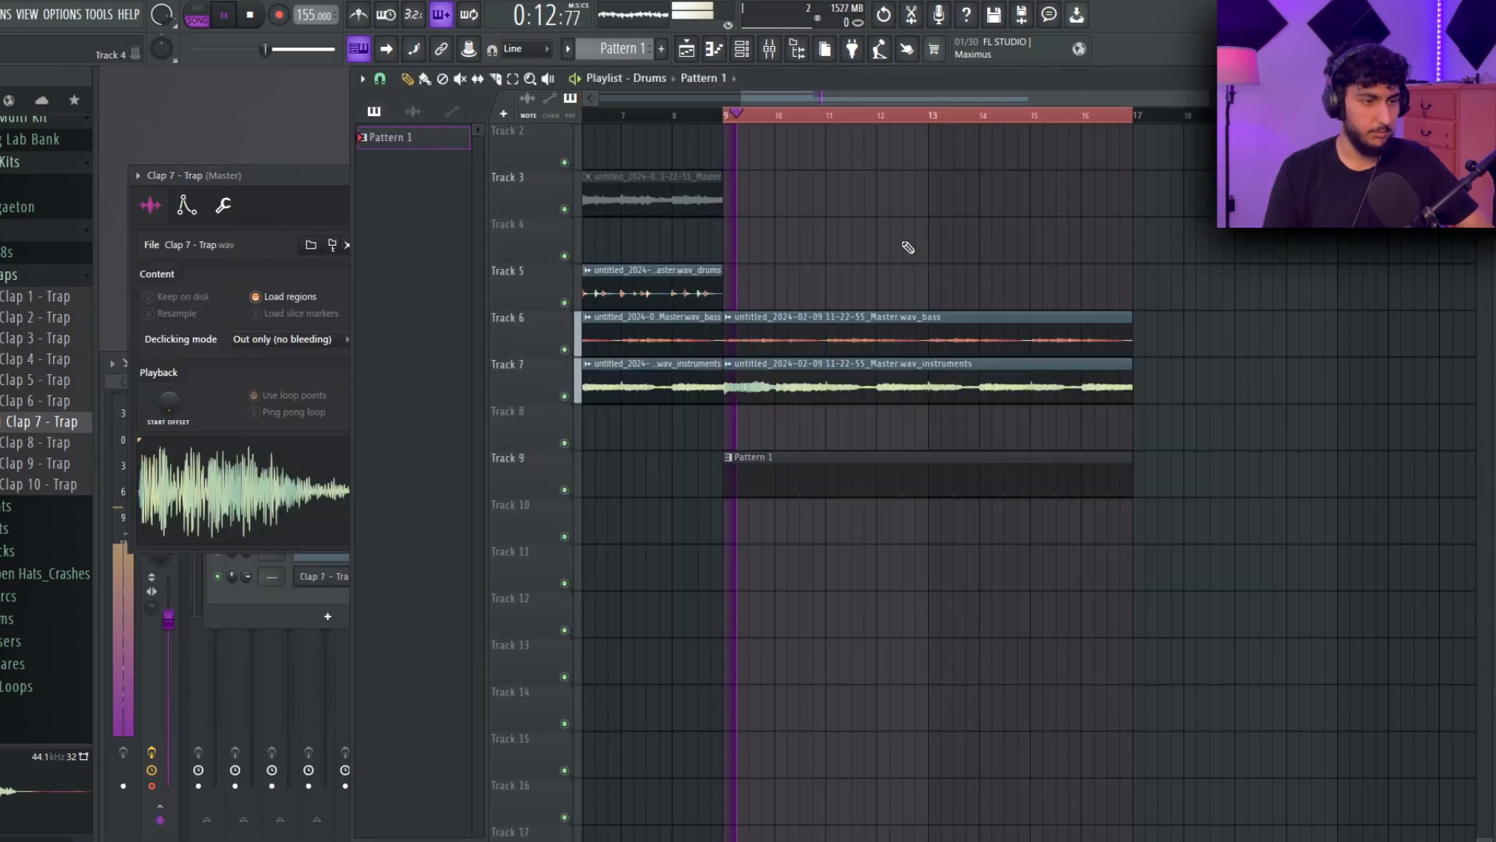
Slice the duplicated instruments clip on Track 7 near bar 10 and near bar 12.
{"action": "key", "text": "F6"}
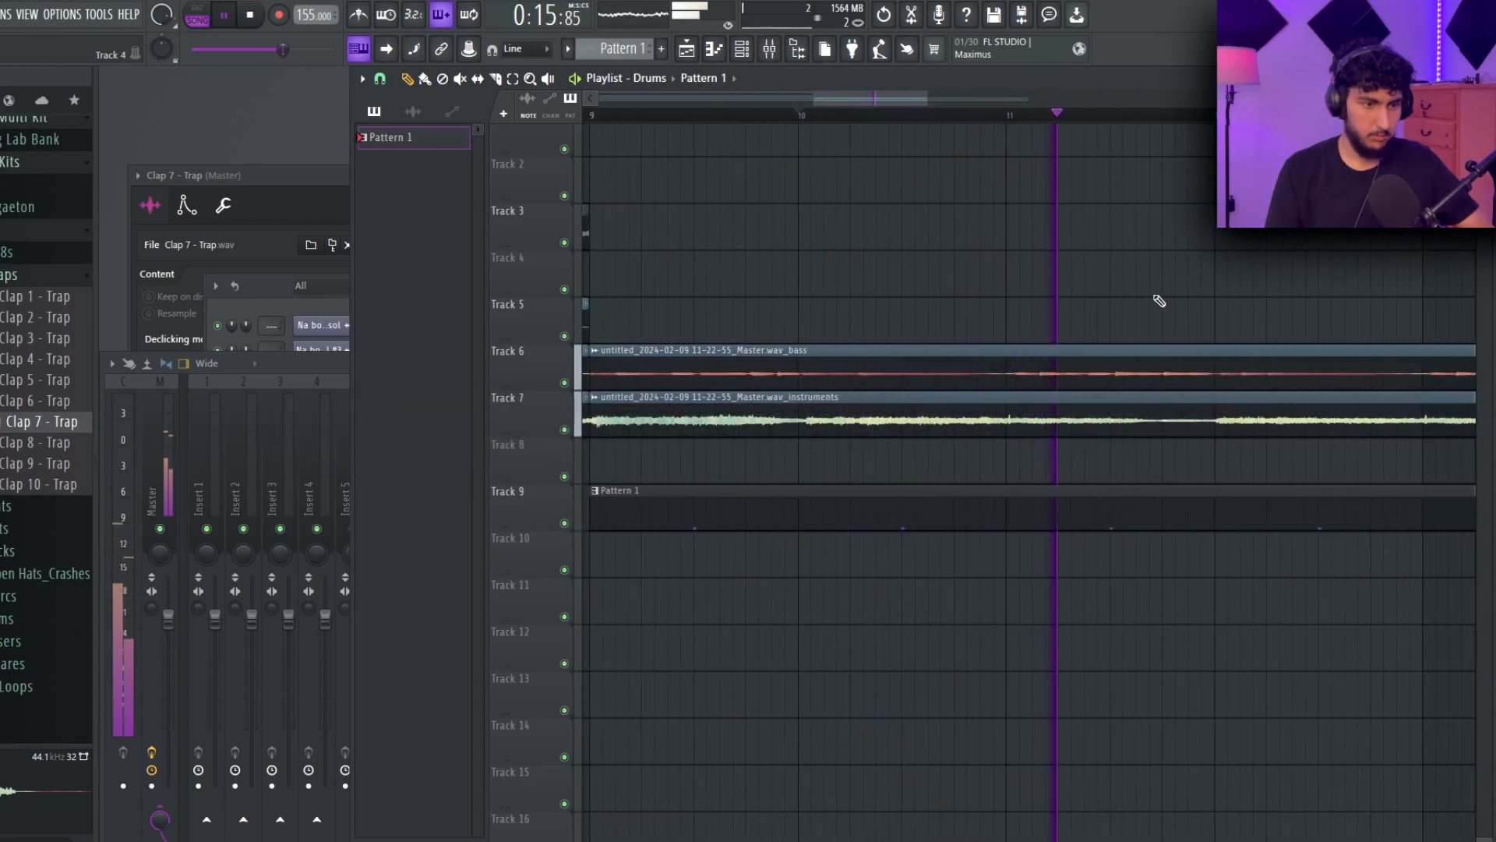
{"action": "left_click", "coordinate": [495, 79]}
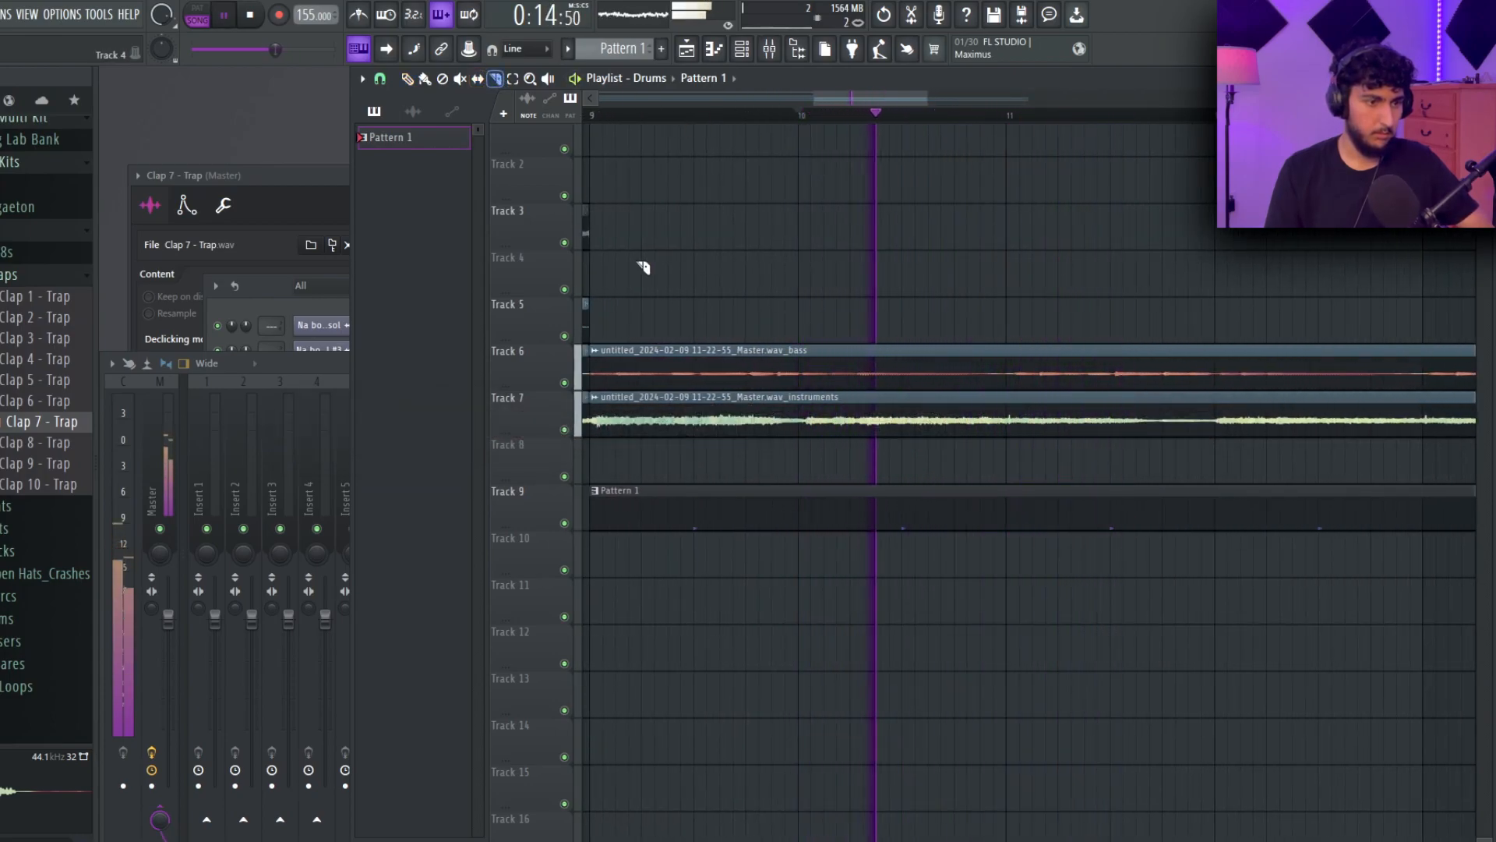
{"action": "scroll", "coordinate": [779, 327], "scroll_direction": "up", "scroll_amount": 5}
{"action": "key", "text": "space"}
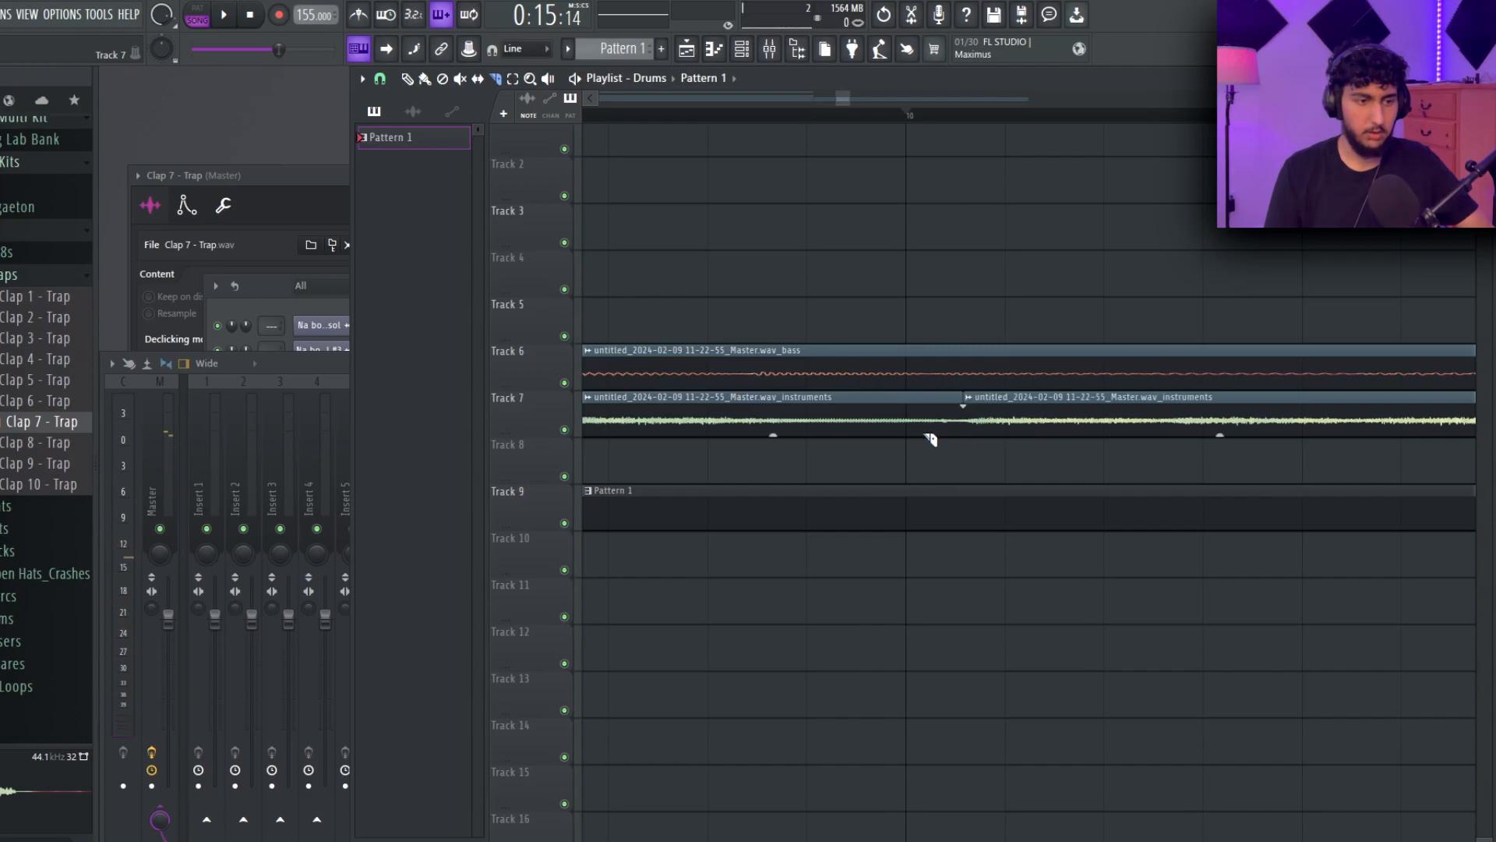
{"action": "scroll", "coordinate": [935, 438], "scroll_direction": "down", "scroll_amount": 5}
{"action": "scroll", "coordinate": [1317, 429], "scroll_direction": "up", "scroll_amount": 4}
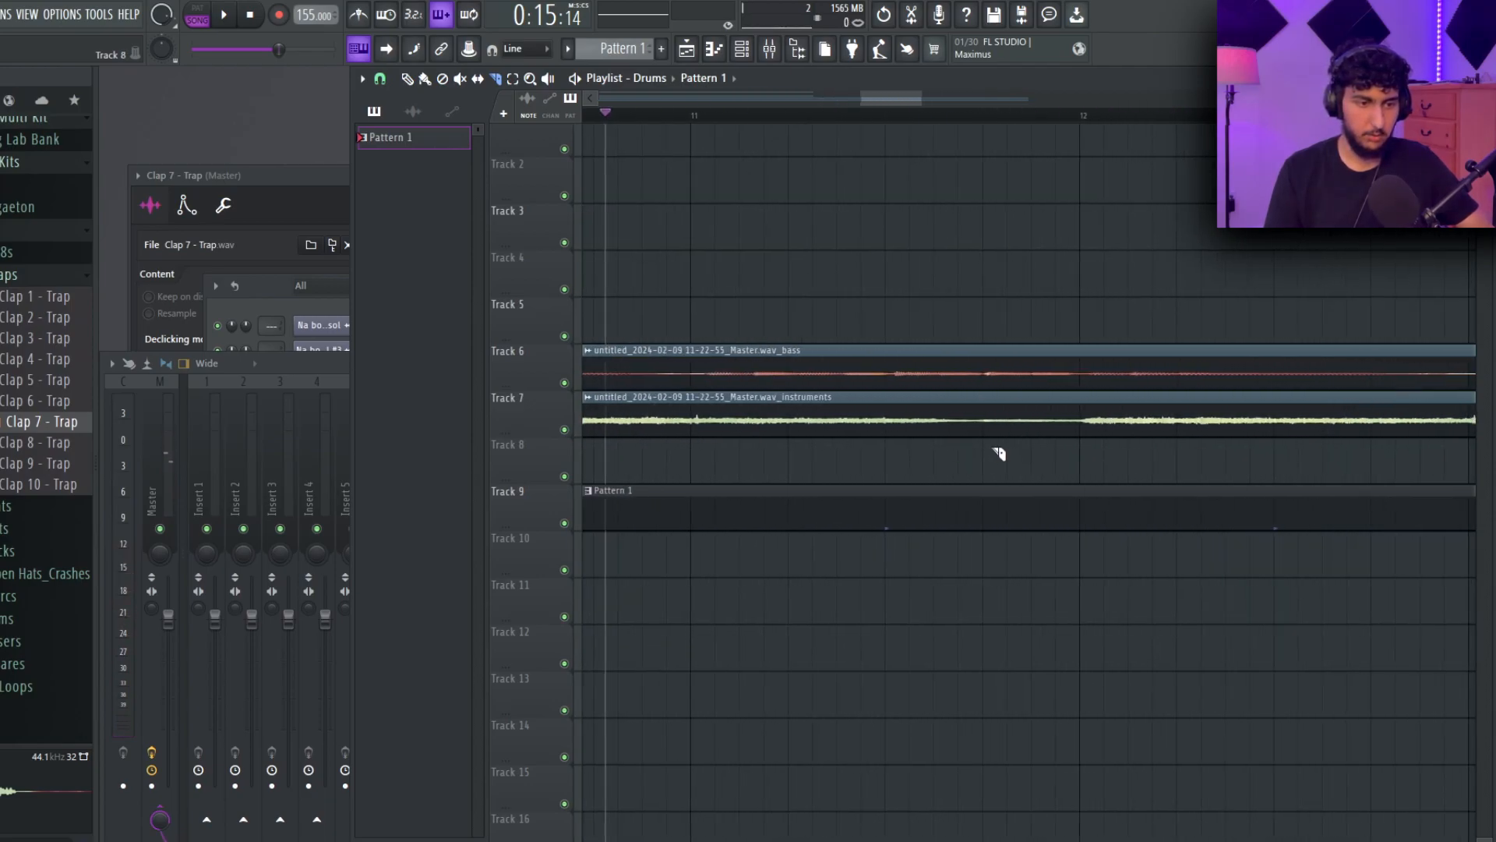
{"action": "left_click", "coordinate": [1136, 429]}
{"action": "scroll", "coordinate": [935, 437], "scroll_direction": "down", "scroll_amount": 3}
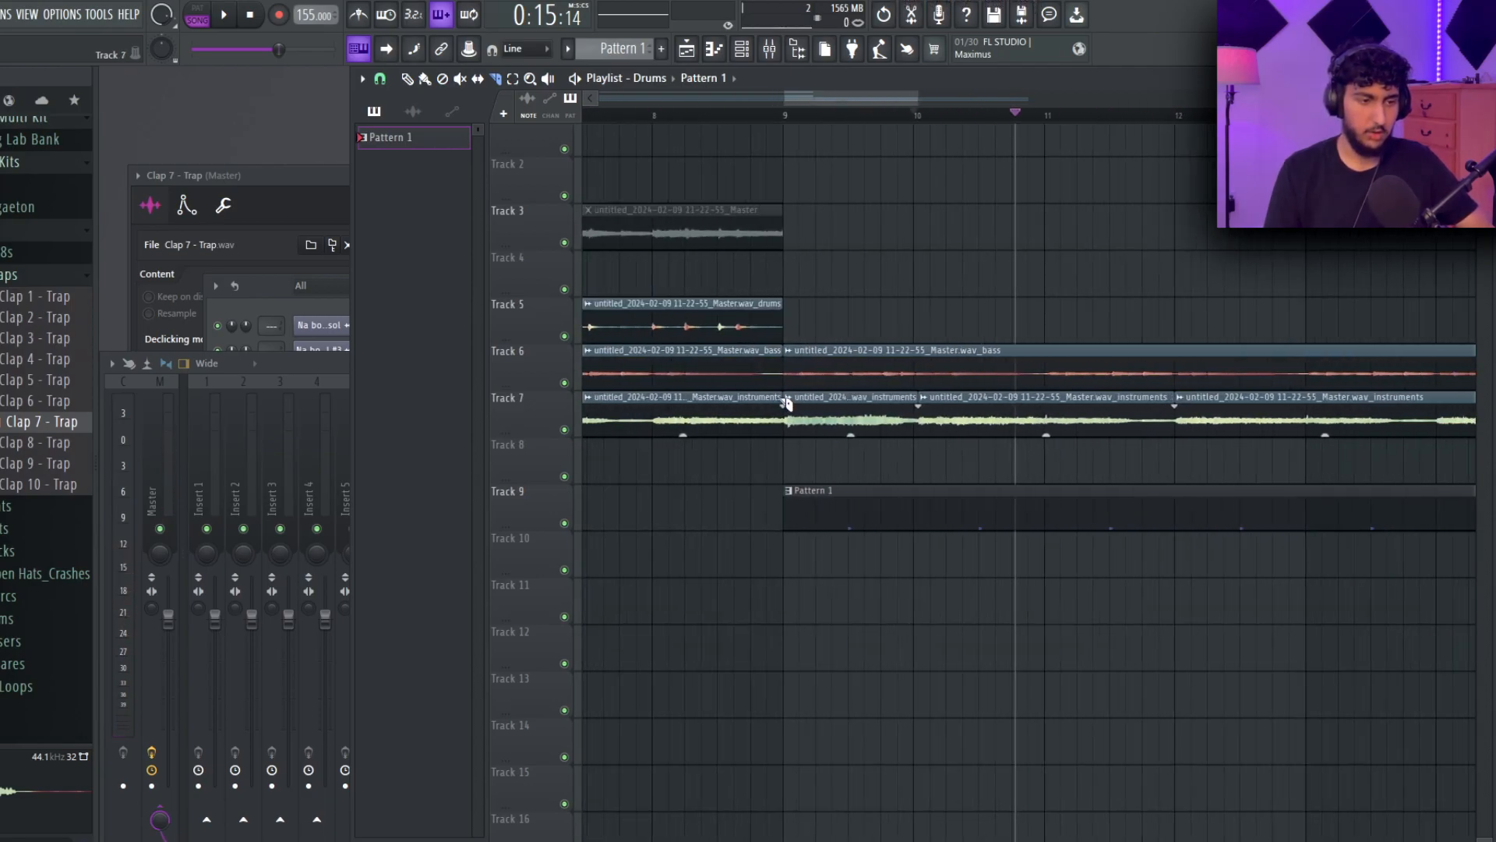
Correct the first cut to fall exactly on bar 10 and make the instruments slice between bars 10 and 12 unique.
{"action": "scroll", "coordinate": [832, 391], "scroll_direction": "up", "scroll_amount": 2}
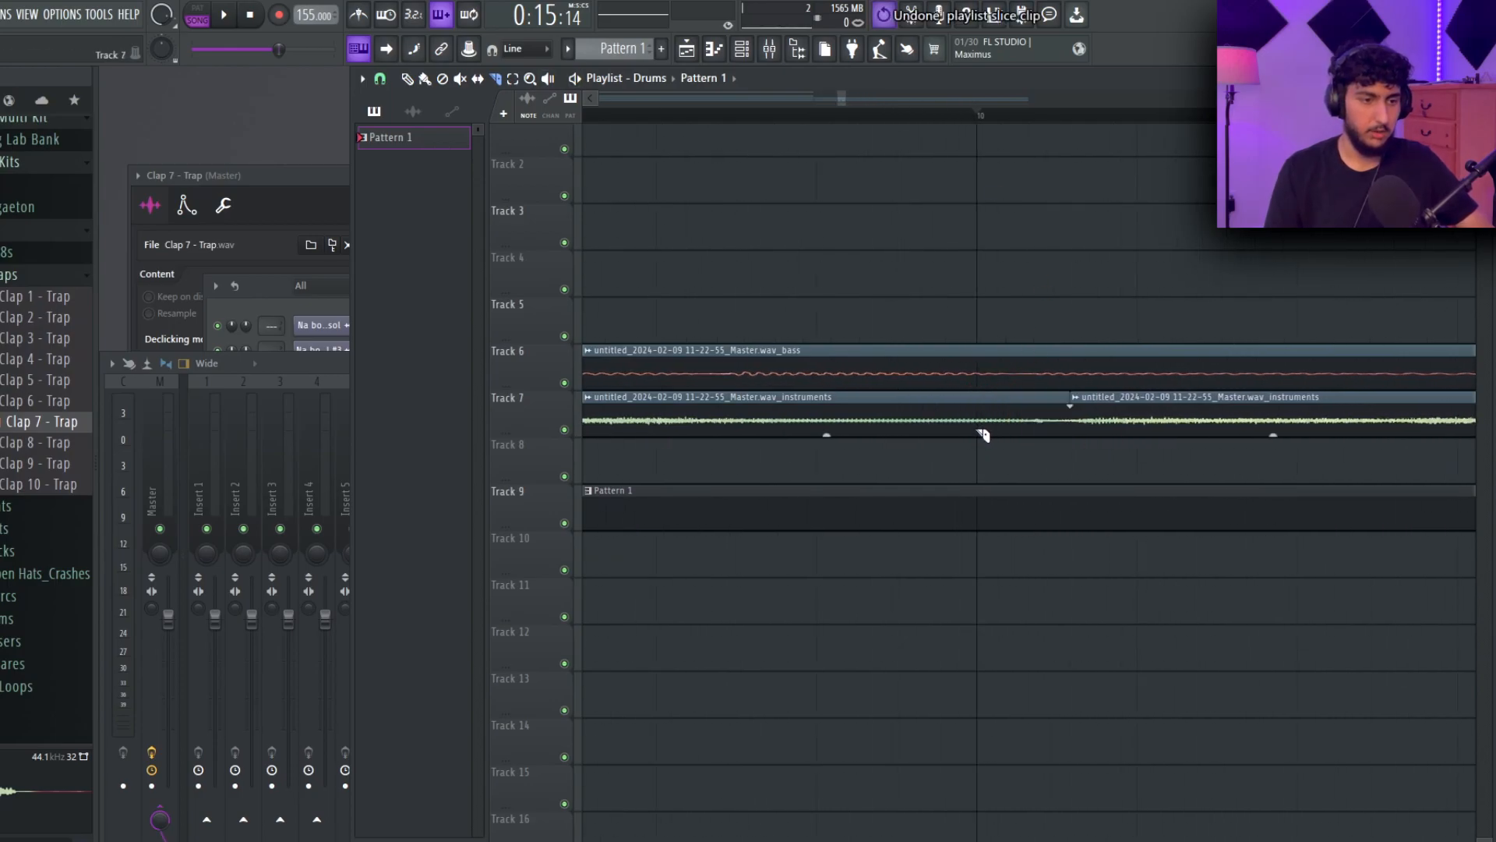
{"action": "left_click", "coordinate": [982, 399]}
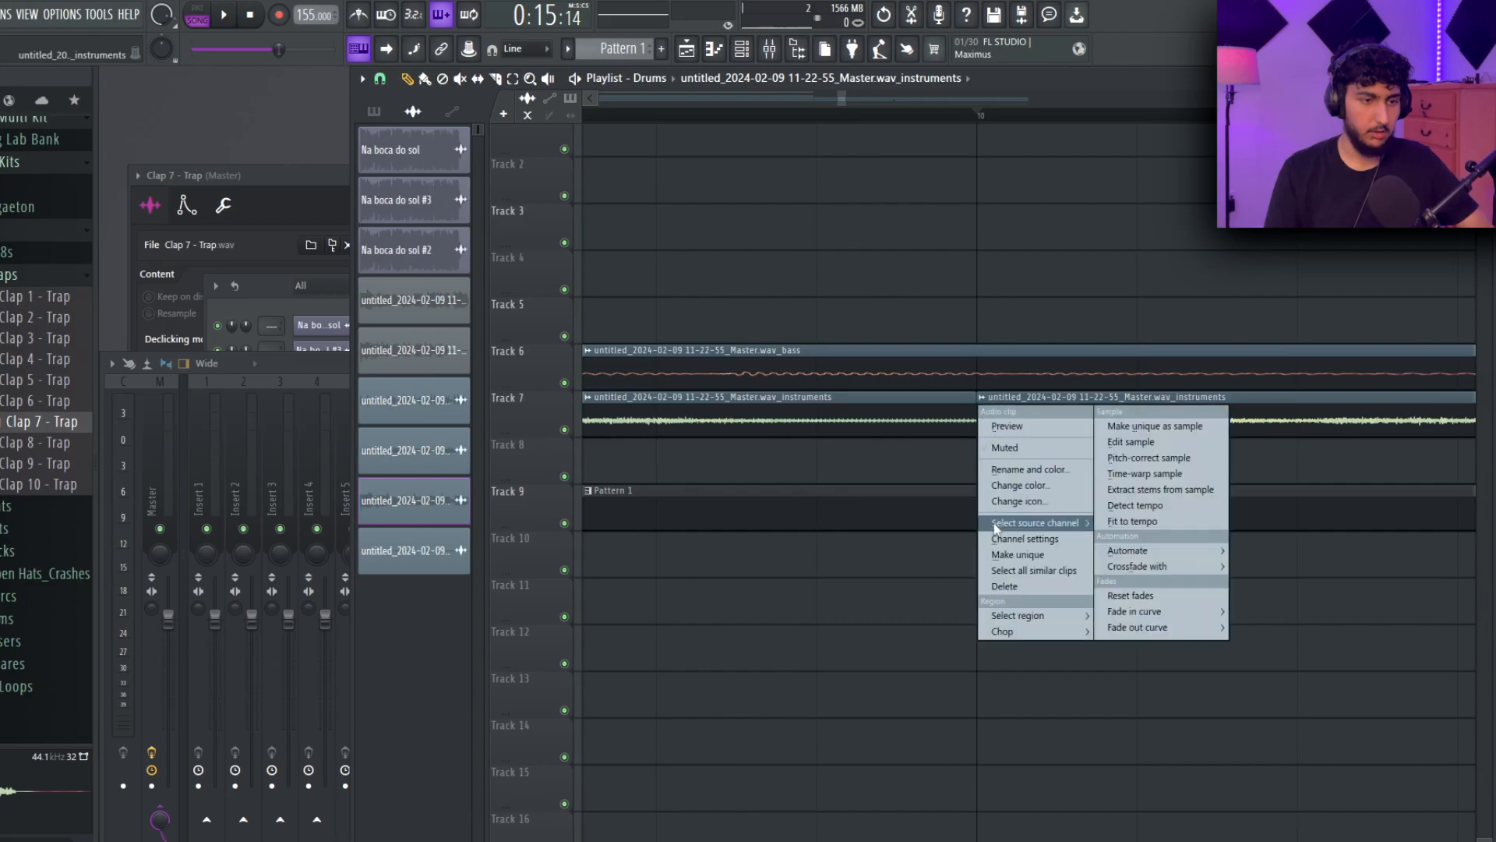
{"action": "left_click", "coordinate": [1042, 507]}
{"action": "scroll", "coordinate": [1176, 459], "scroll_direction": "down", "scroll_amount": 2}
{"action": "double_click", "coordinate": [979, 428]}
{"action": "left_click", "coordinate": [674, 389]}
{"action": "left_click", "coordinate": [668, 438]}
{"action": "left_click", "coordinate": [1046, 365]}
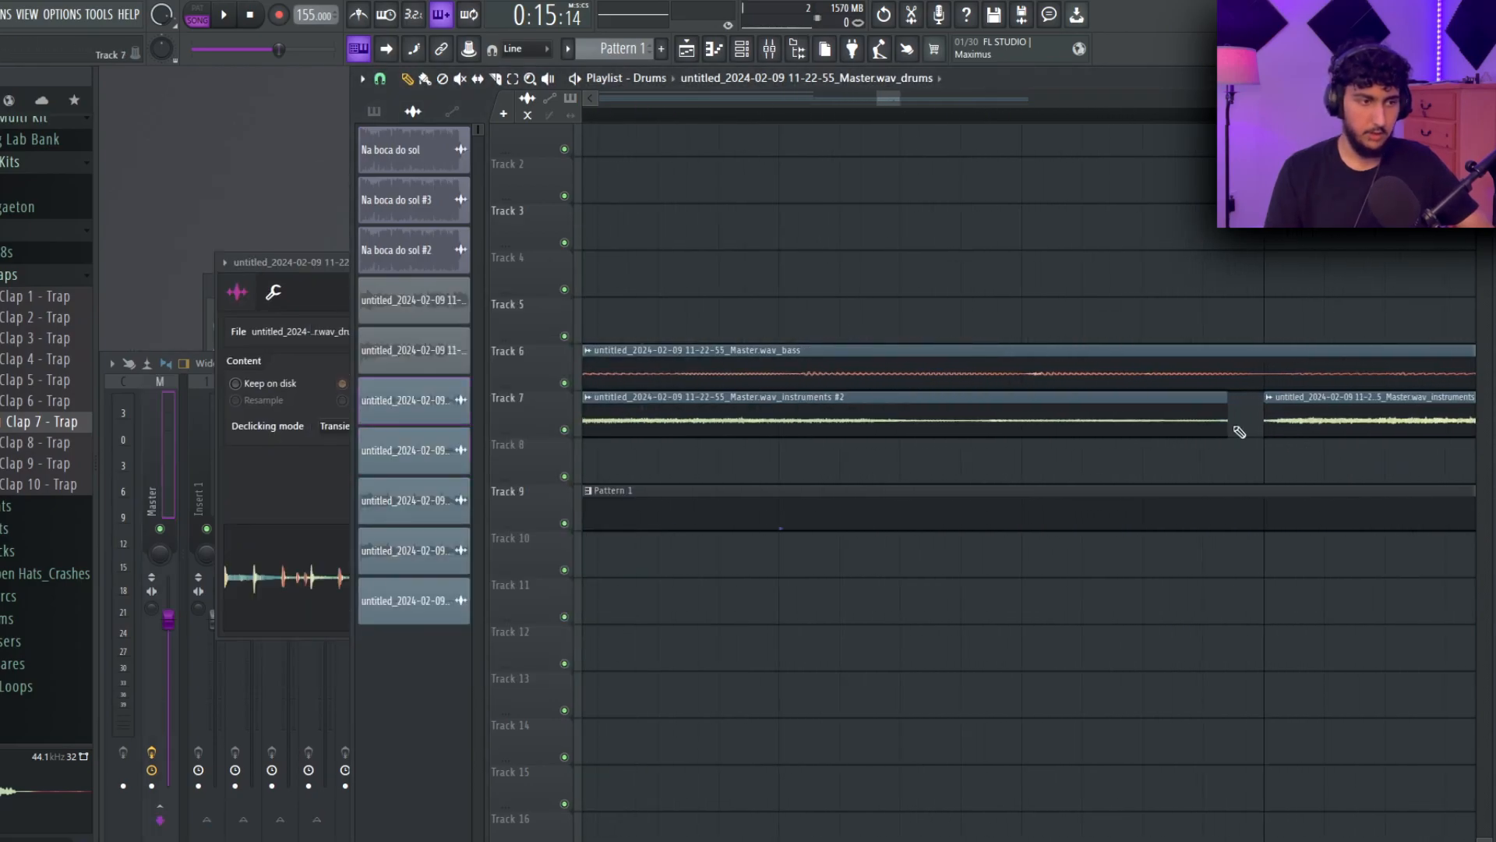
Set the time-stretching mode of the unique instruments #2 slice to Stretch.
{"action": "double_click", "coordinate": [1023, 428]}
{"action": "left_click", "coordinate": [575, 281]}
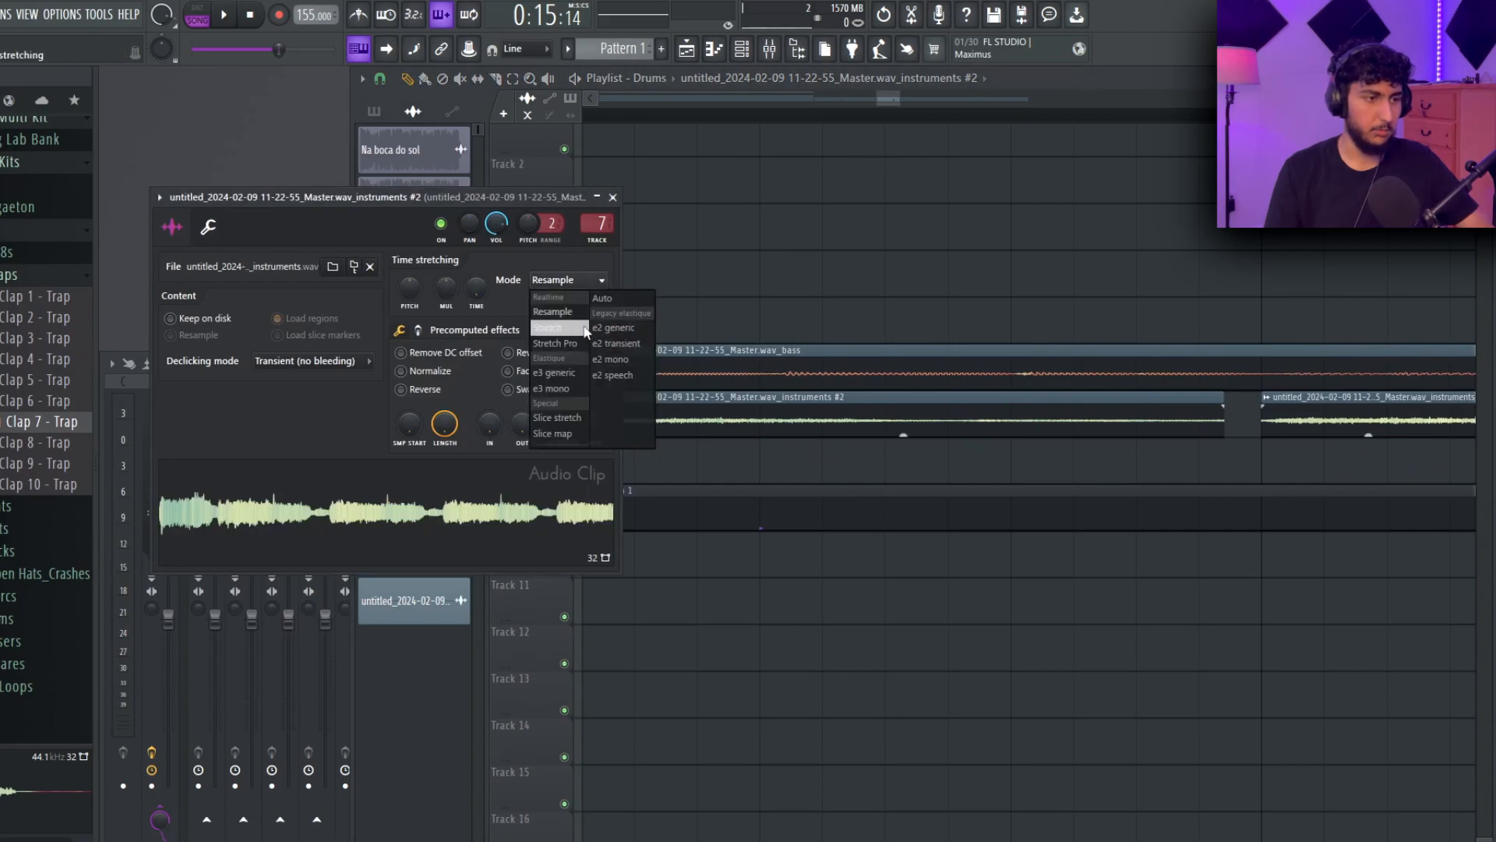
{"action": "left_click", "coordinate": [760, 217]}
Play back the sliced instruments with the bass and claps from bar 9 and reselect that range on the timeline.
{"action": "scroll", "coordinate": [1189, 413], "scroll_direction": "down", "scroll_amount": 1}
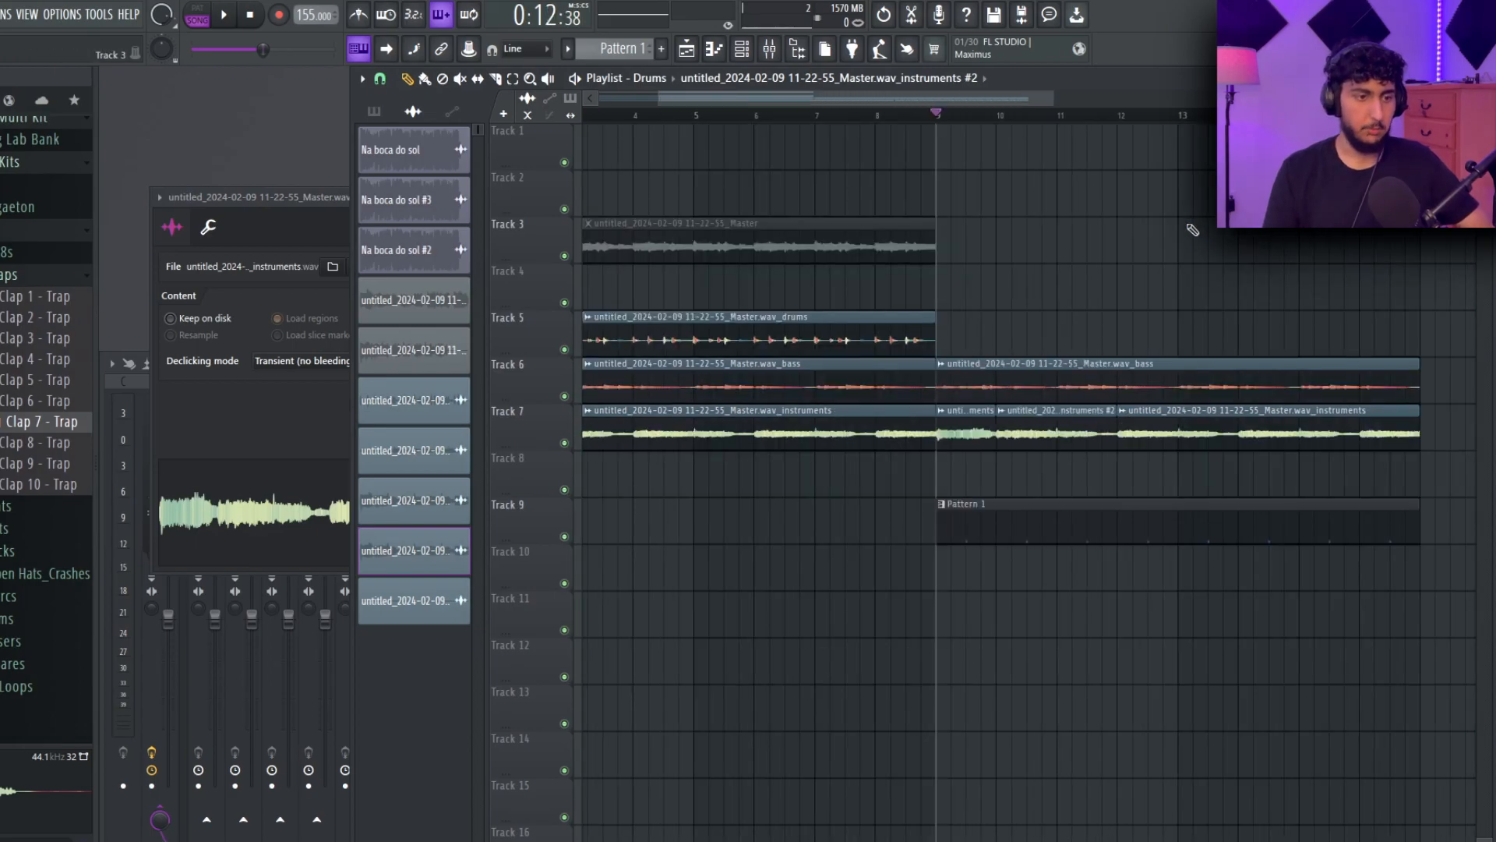
{"action": "scroll", "coordinate": [1196, 226], "scroll_direction": "up", "scroll_amount": 2}
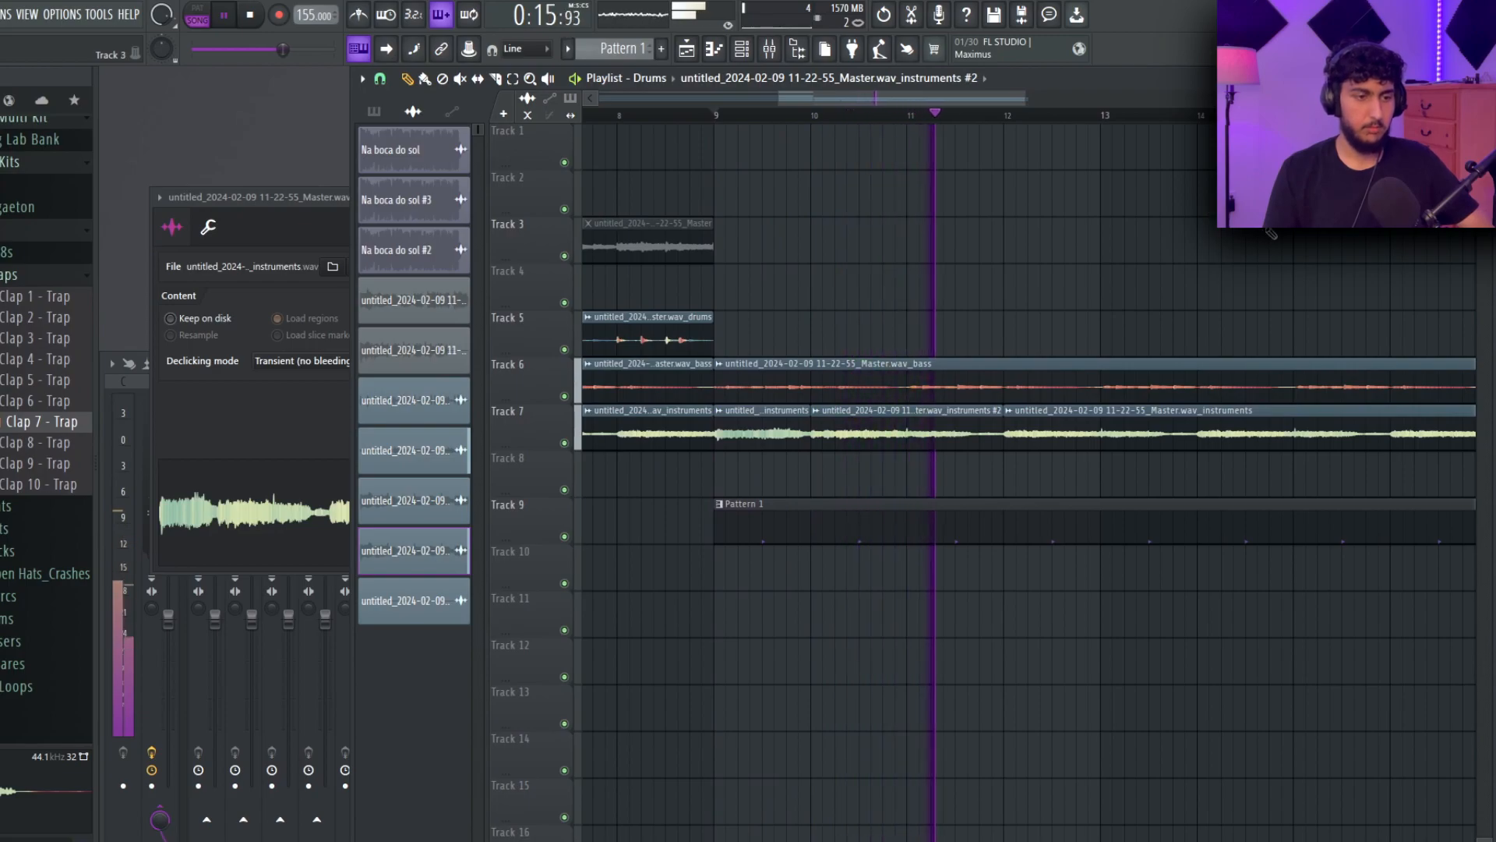
{"action": "scroll", "coordinate": [1271, 249], "scroll_direction": "down", "scroll_amount": 3}
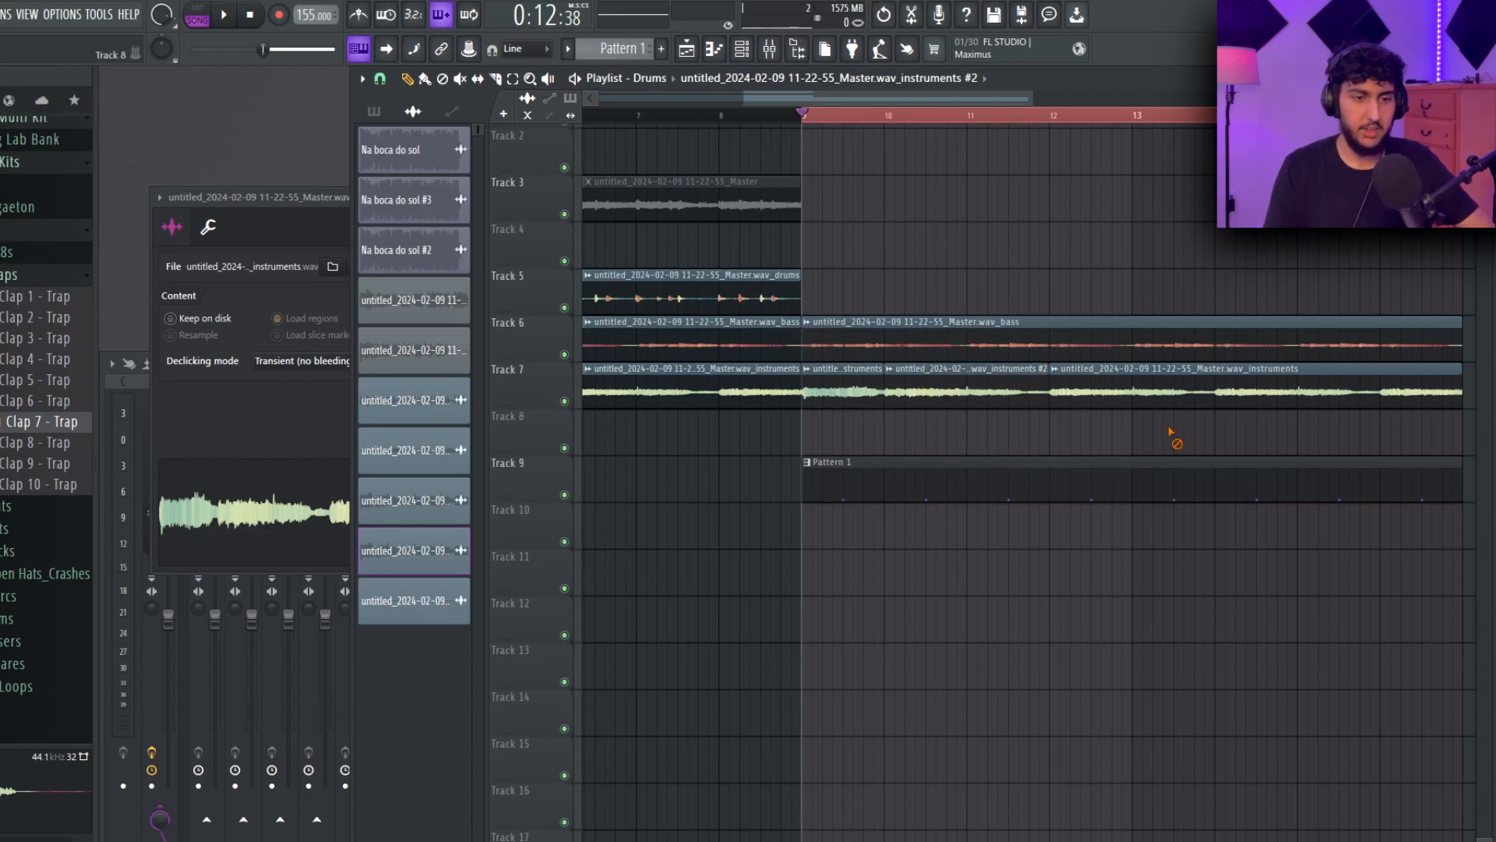
Add the Hat 3 - Trap sample with hits on every second step and mute the bass stem's mixer track.
{"action": "key", "text": "F6"}
{"action": "left_click", "coordinate": [11, 361]}
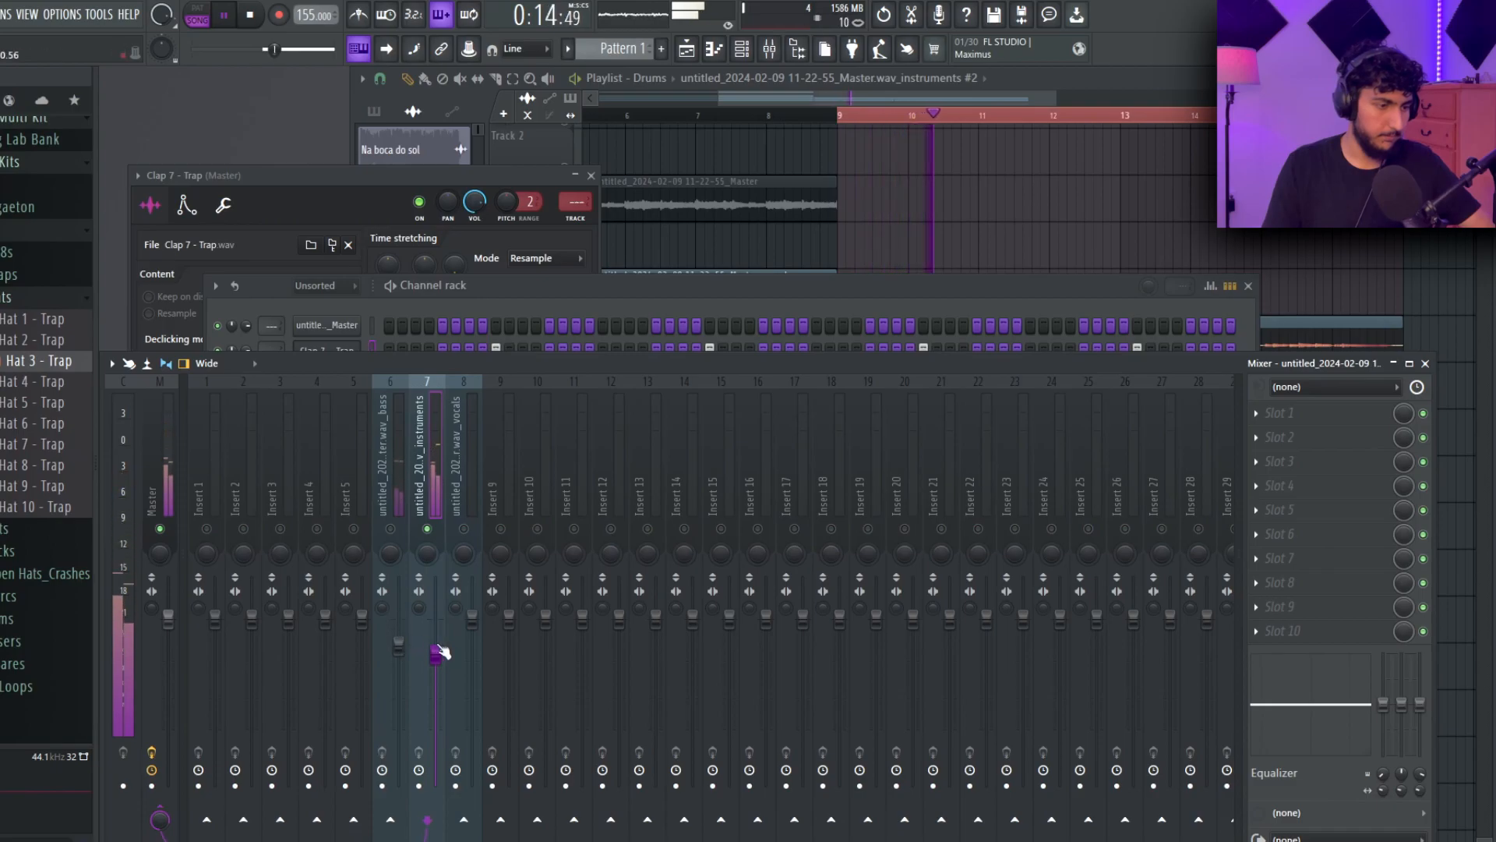
{"action": "left_click", "coordinate": [275, 309]}
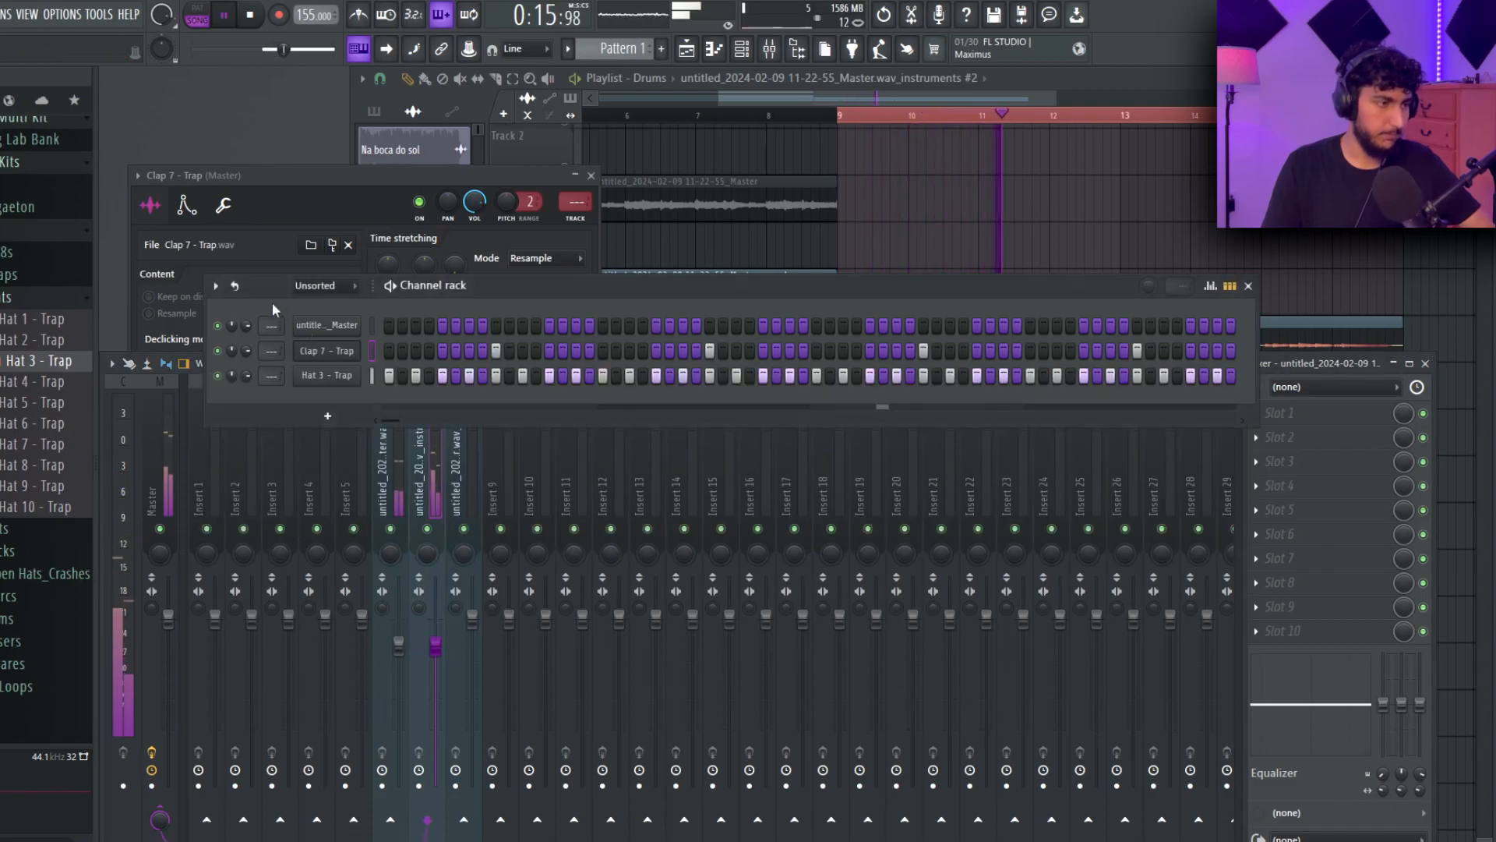
{"action": "left_click", "coordinate": [411, 510]}
{"action": "left_click", "coordinate": [313, 331]}
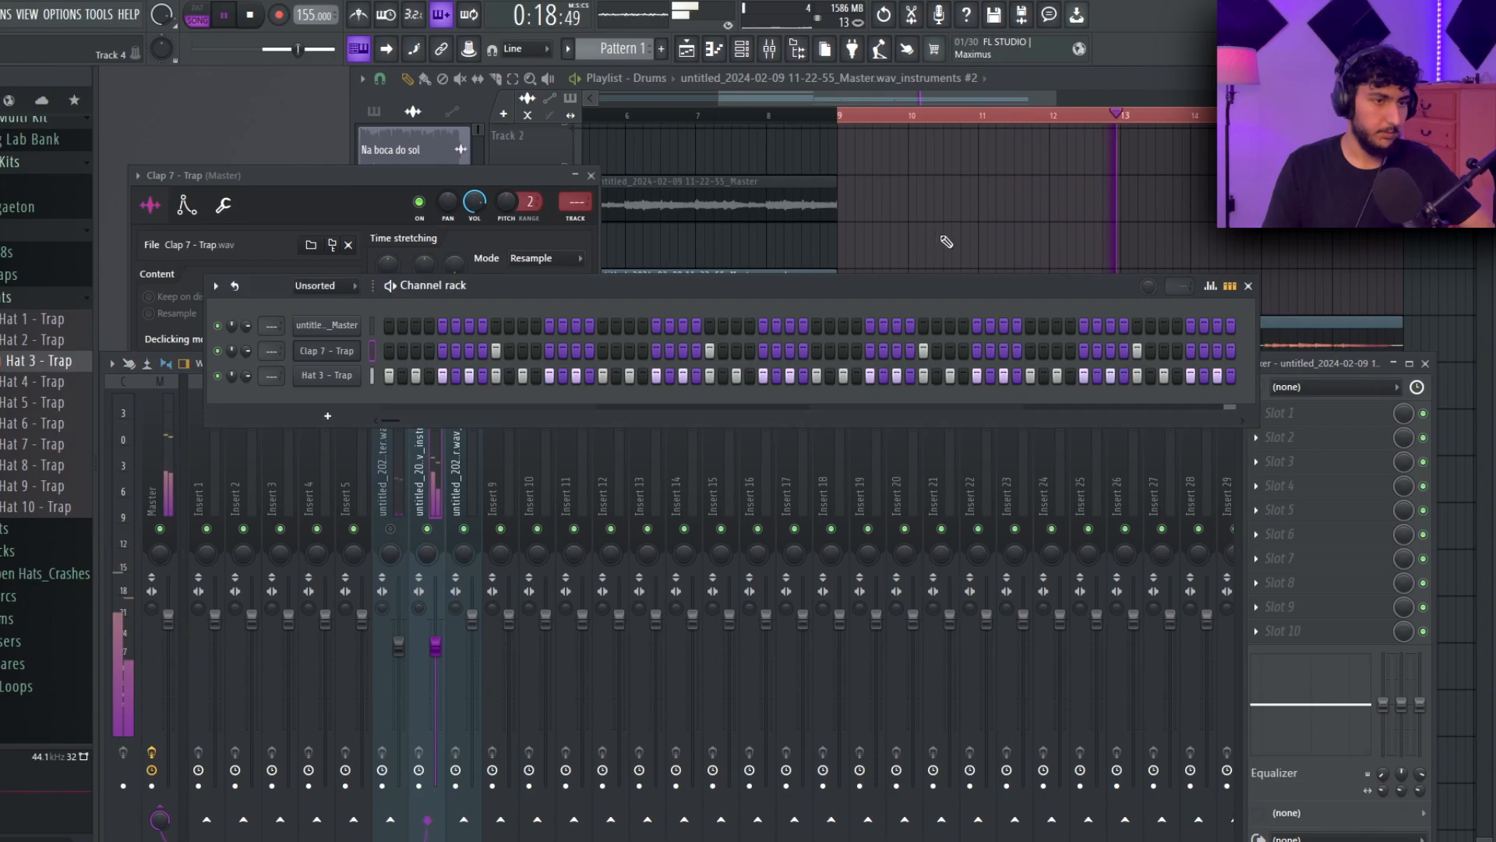
Replace the hat with Hi Hat [ DP ], add Percs (3), and use FOREIGNTECK_Sizzle (Snare) for the hits on each bar's ninth step.
{"action": "left_click", "coordinate": [939, 244]}
{"action": "left_click", "coordinate": [388, 378]}
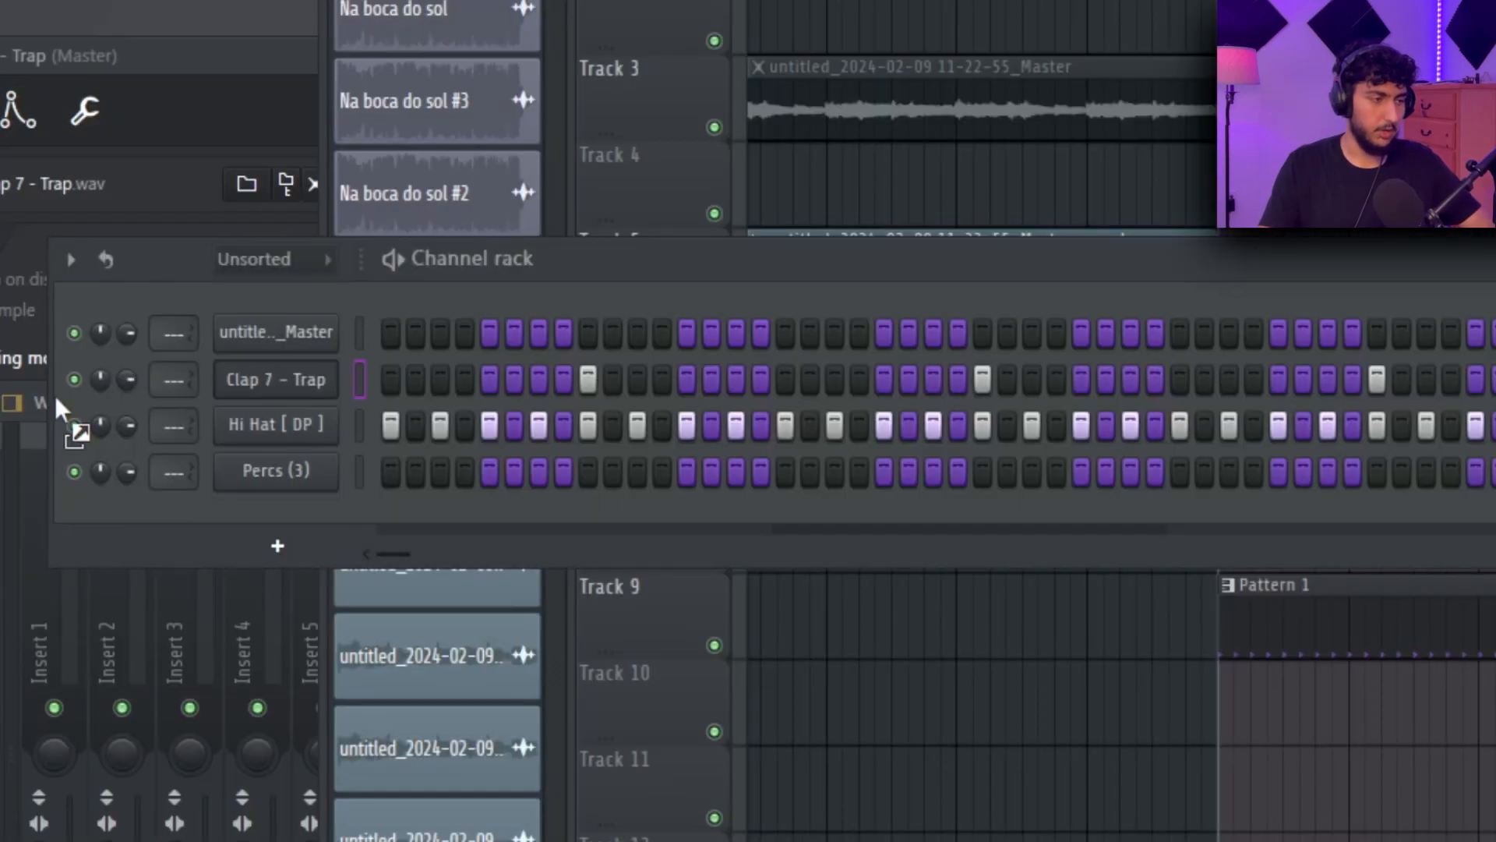
{"action": "left_click_drag", "start_coordinate": [60, 405], "coordinate": [590, 499]}
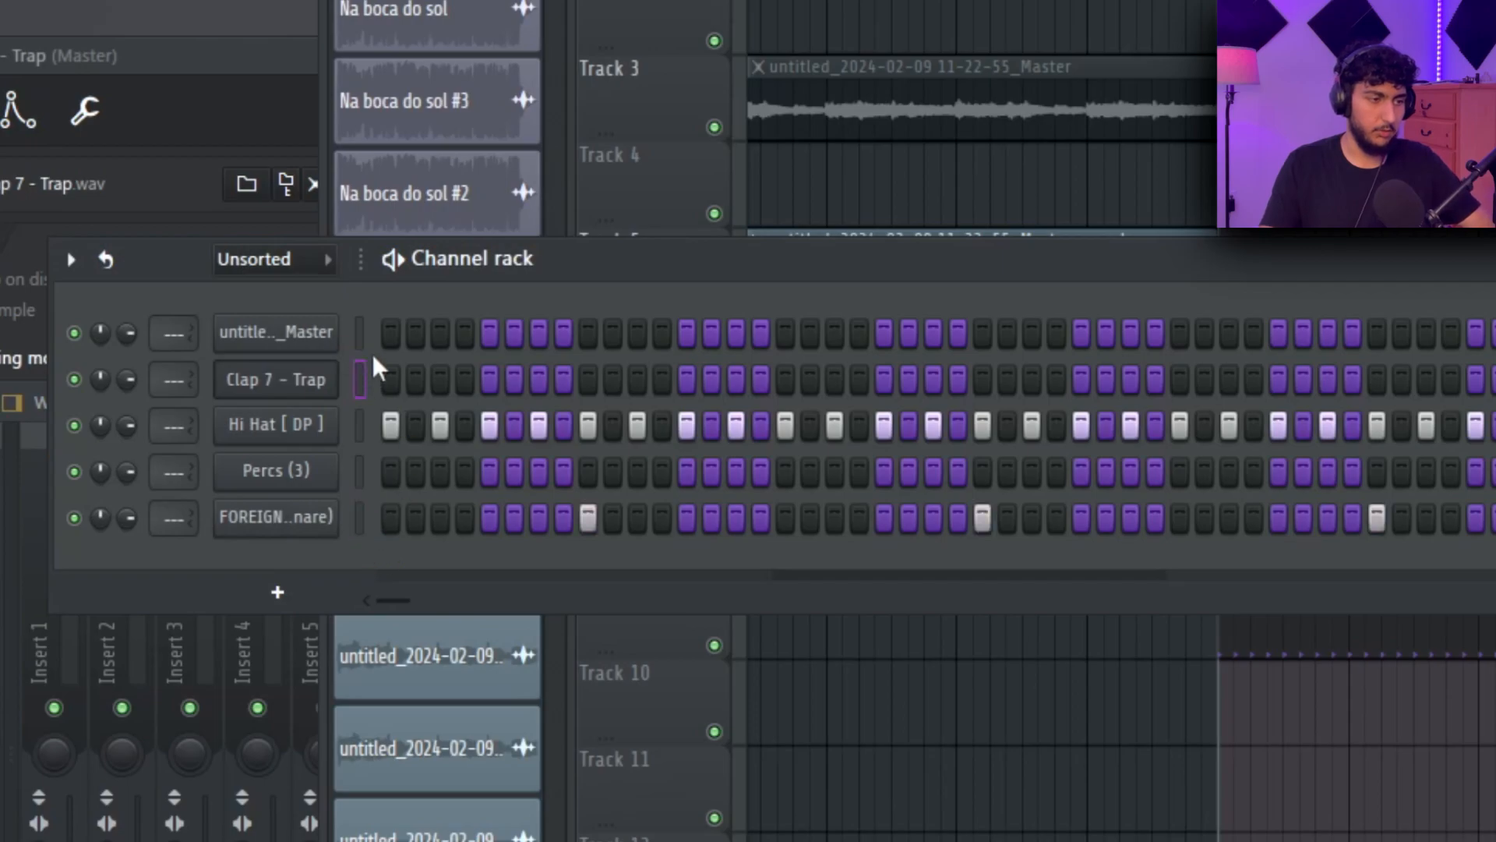
Move the Clap 7 - Trap channel below the snare and place a single clap on step 19.
{"action": "key", "text": "alt+Down"}
{"action": "key", "text": "alt+Down"}
{"action": "key", "text": "alt+Down"}
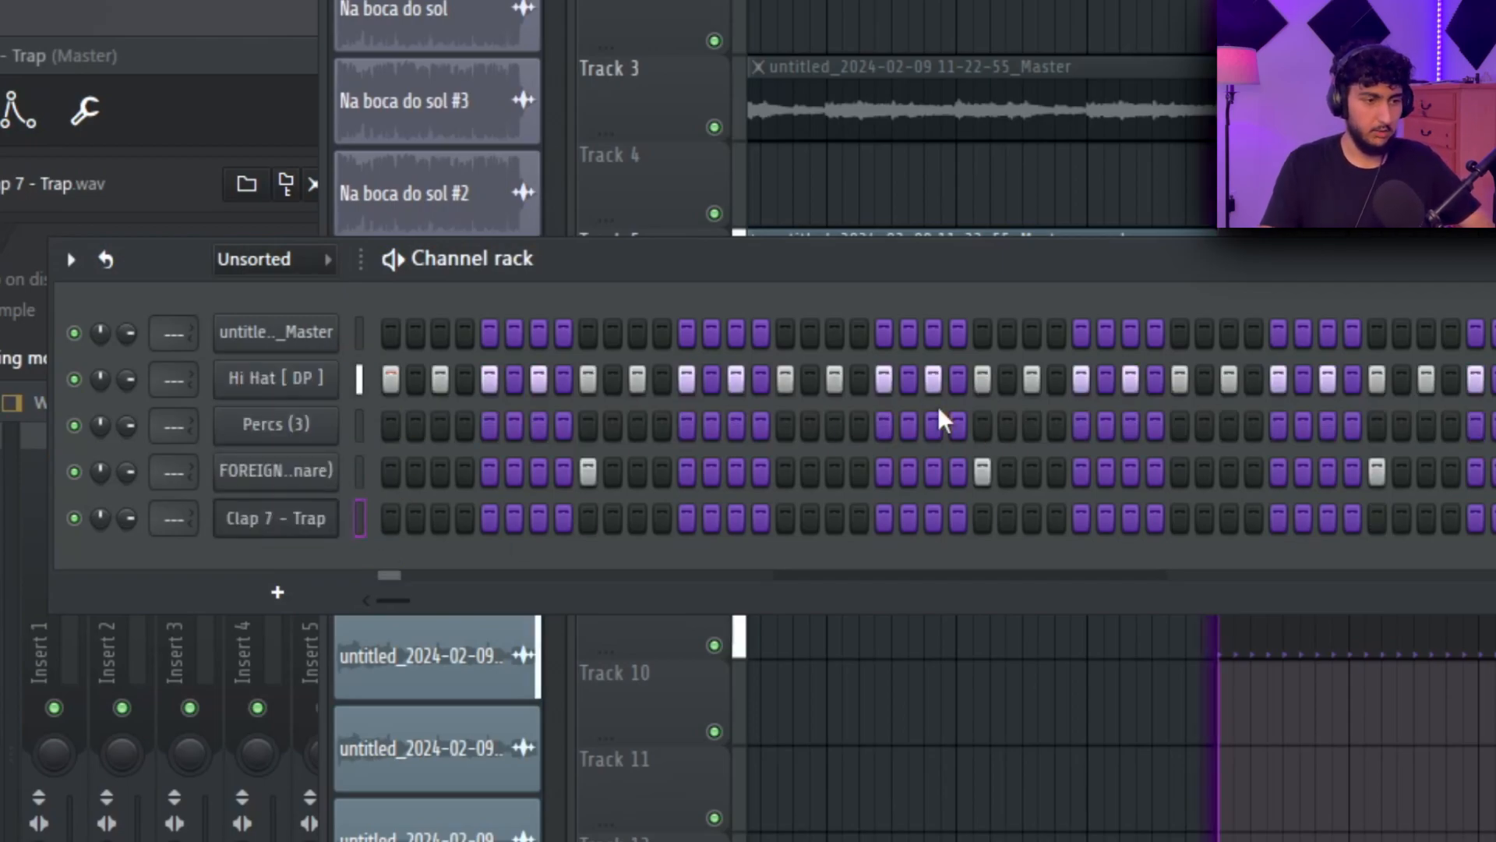
{"action": "left_click", "coordinate": [833, 518]}
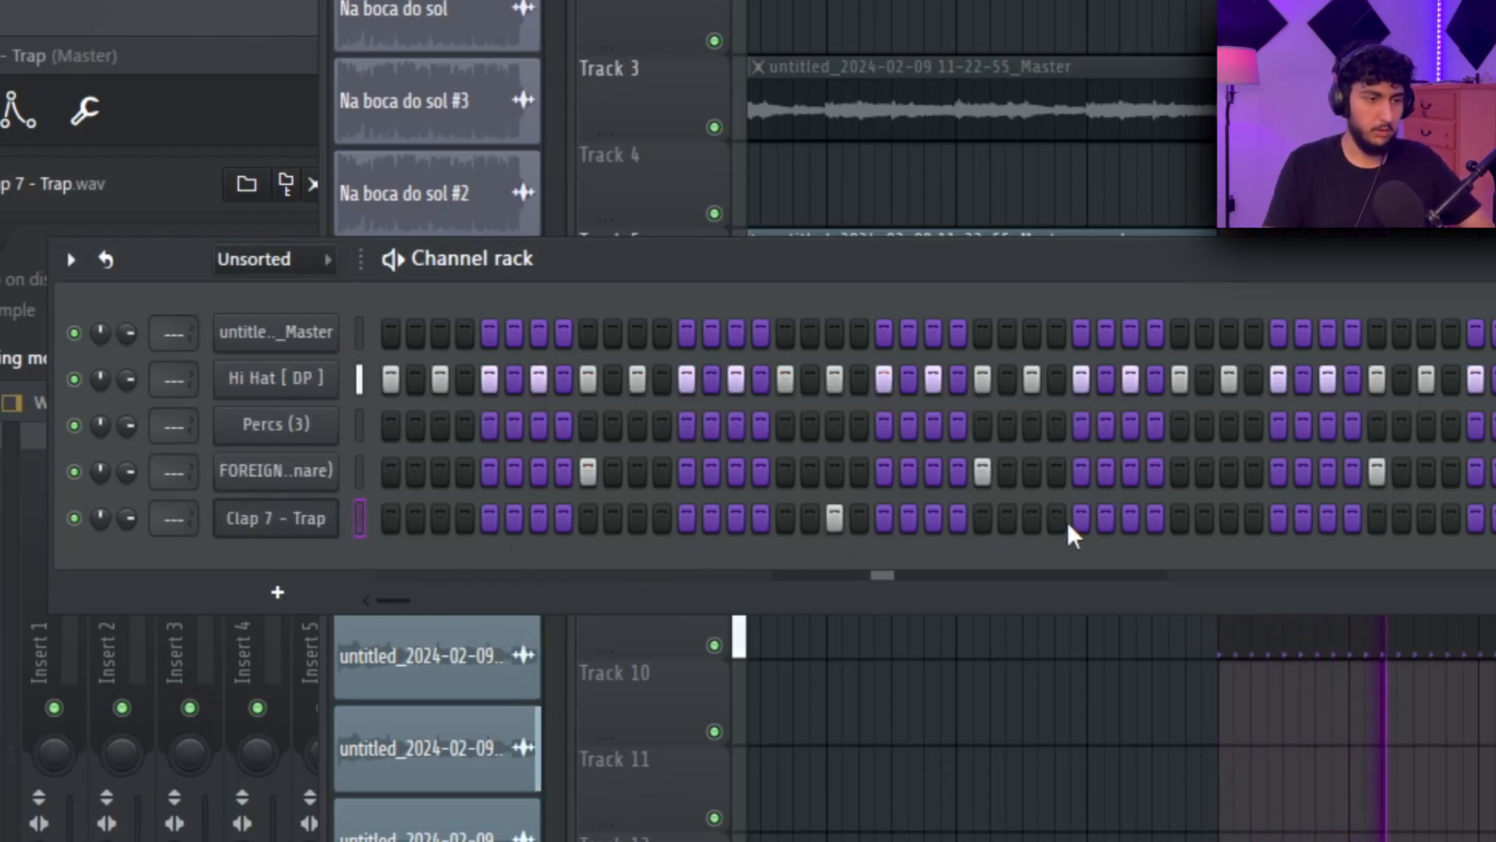
Draw two consecutive C5 notes at the end of bar 2 in the Clap 7 - Trap piano roll.
{"action": "left_click", "coordinate": [332, 337]}
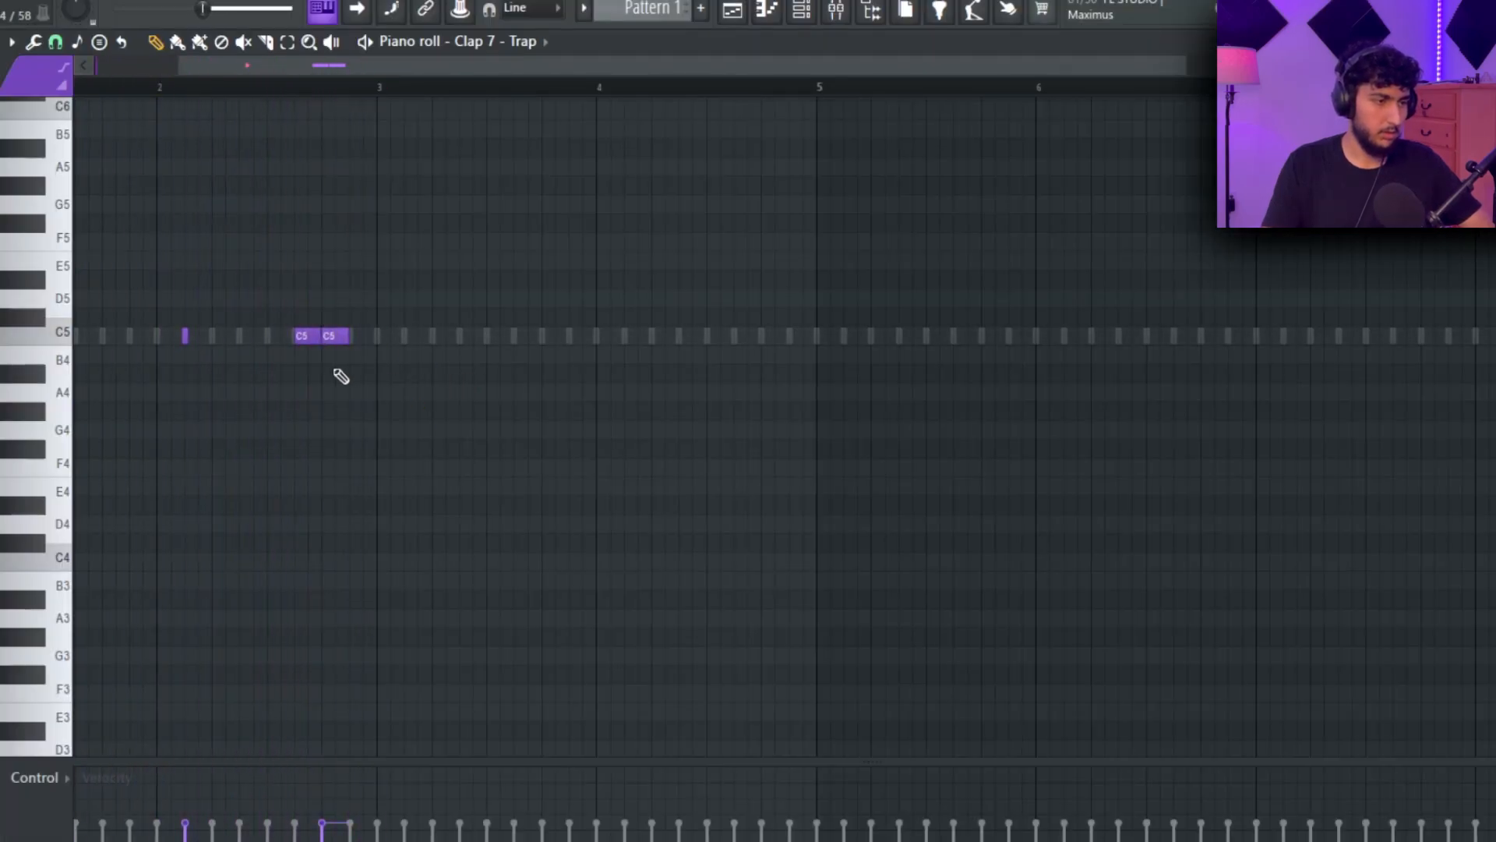
{"action": "left_click_drag", "start_coordinate": [359, 363], "coordinate": [290, 334]}
{"action": "scroll", "coordinate": [290, 333], "scroll_direction": "up", "scroll_amount": 2}
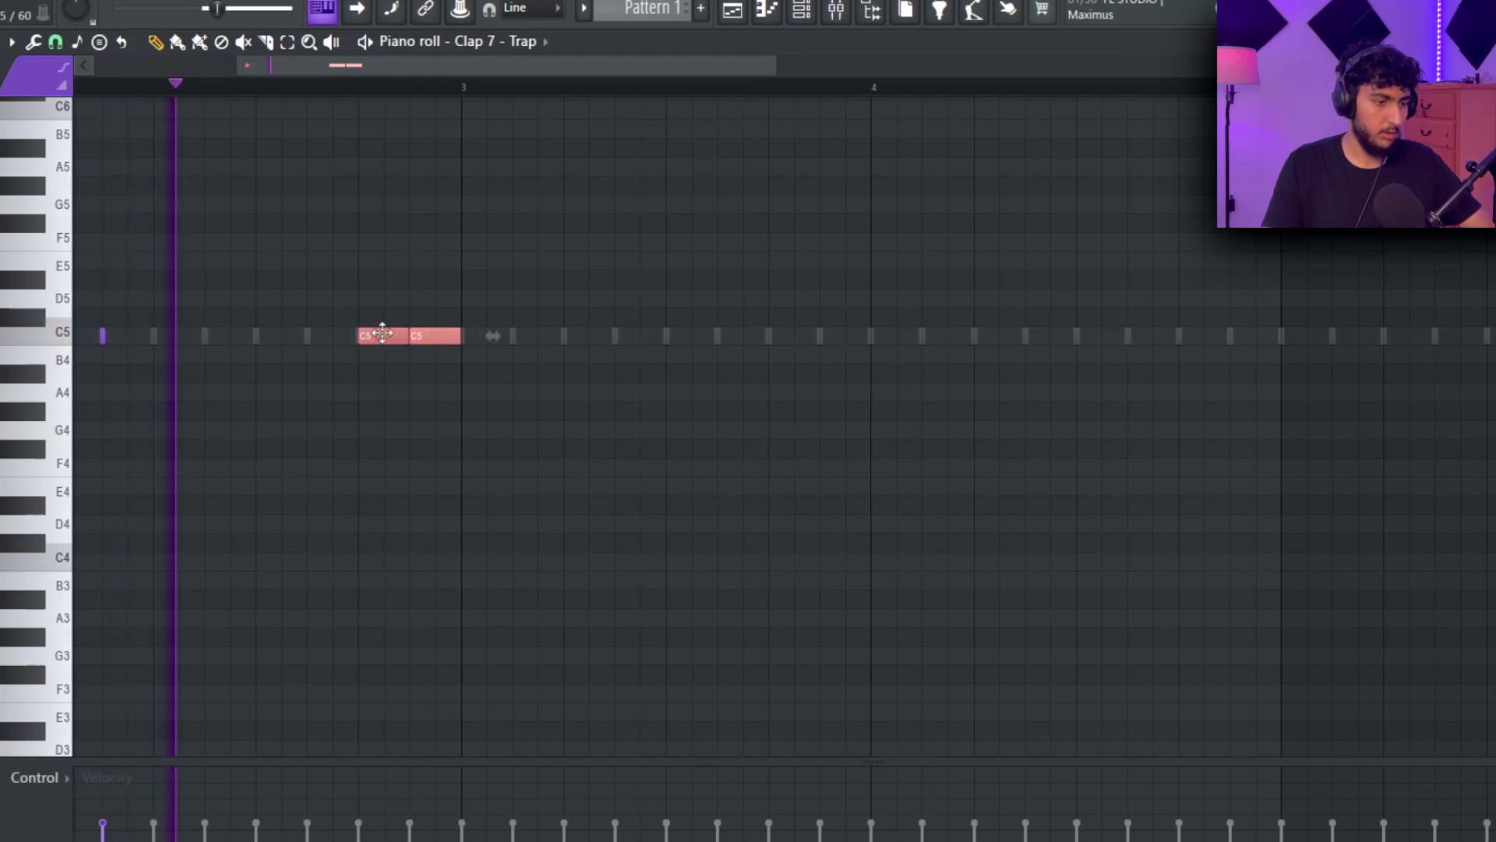
{"action": "left_click", "coordinate": [655, 408]}
{"action": "scroll", "coordinate": [697, 355], "scroll_direction": "down", "scroll_amount": 2}
{"action": "scroll", "coordinate": [697, 354], "scroll_direction": "down", "scroll_amount": 1}
Add a clap early in bar 4 and repeat the four-bar clap phrase across bars 5 to 8.
{"action": "key", "text": "ctrl+b"}
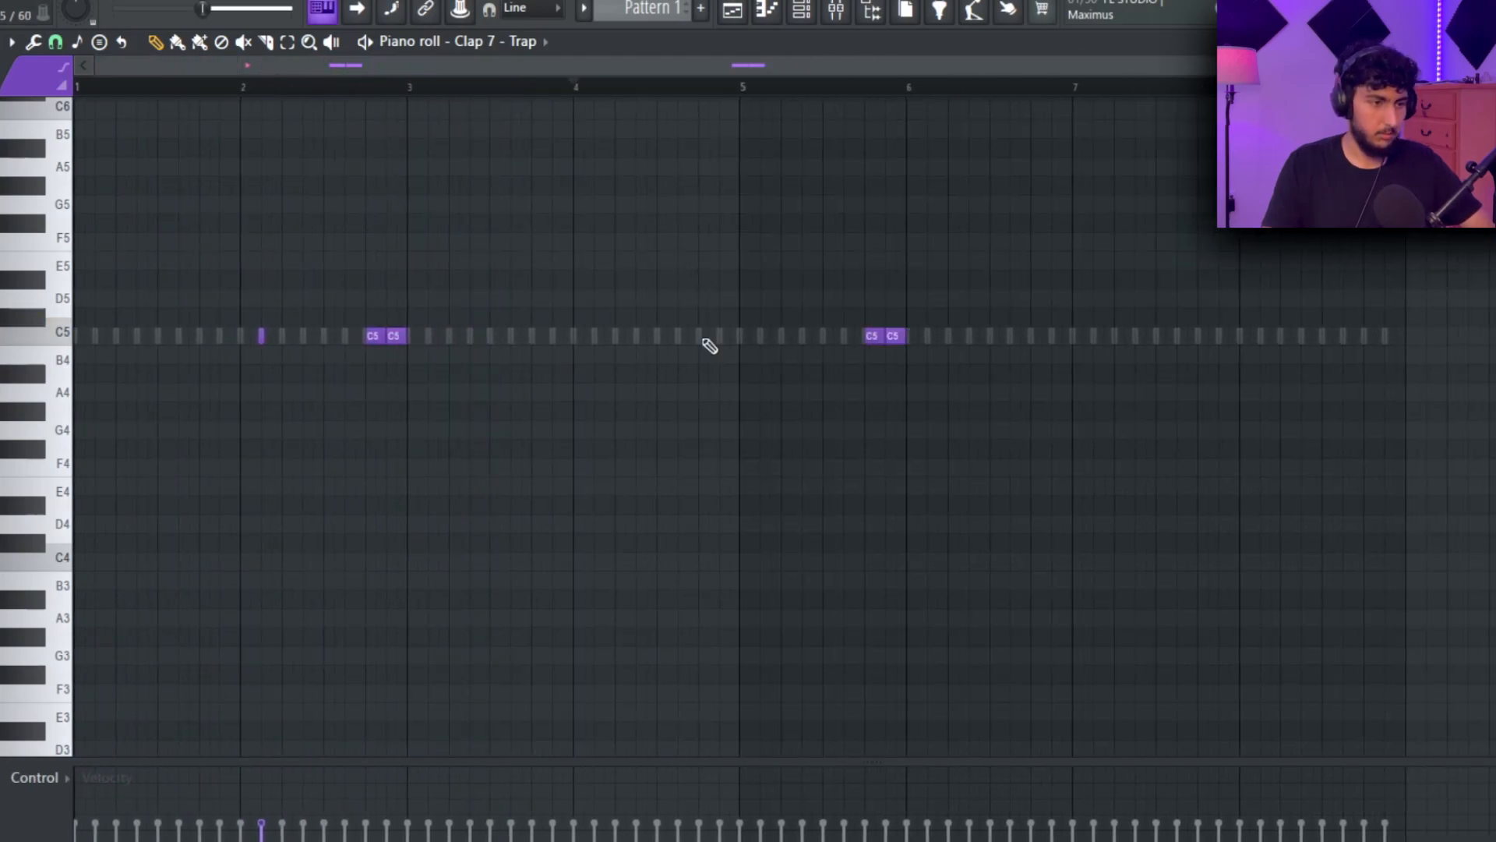
{"action": "left_click", "coordinate": [609, 337]}
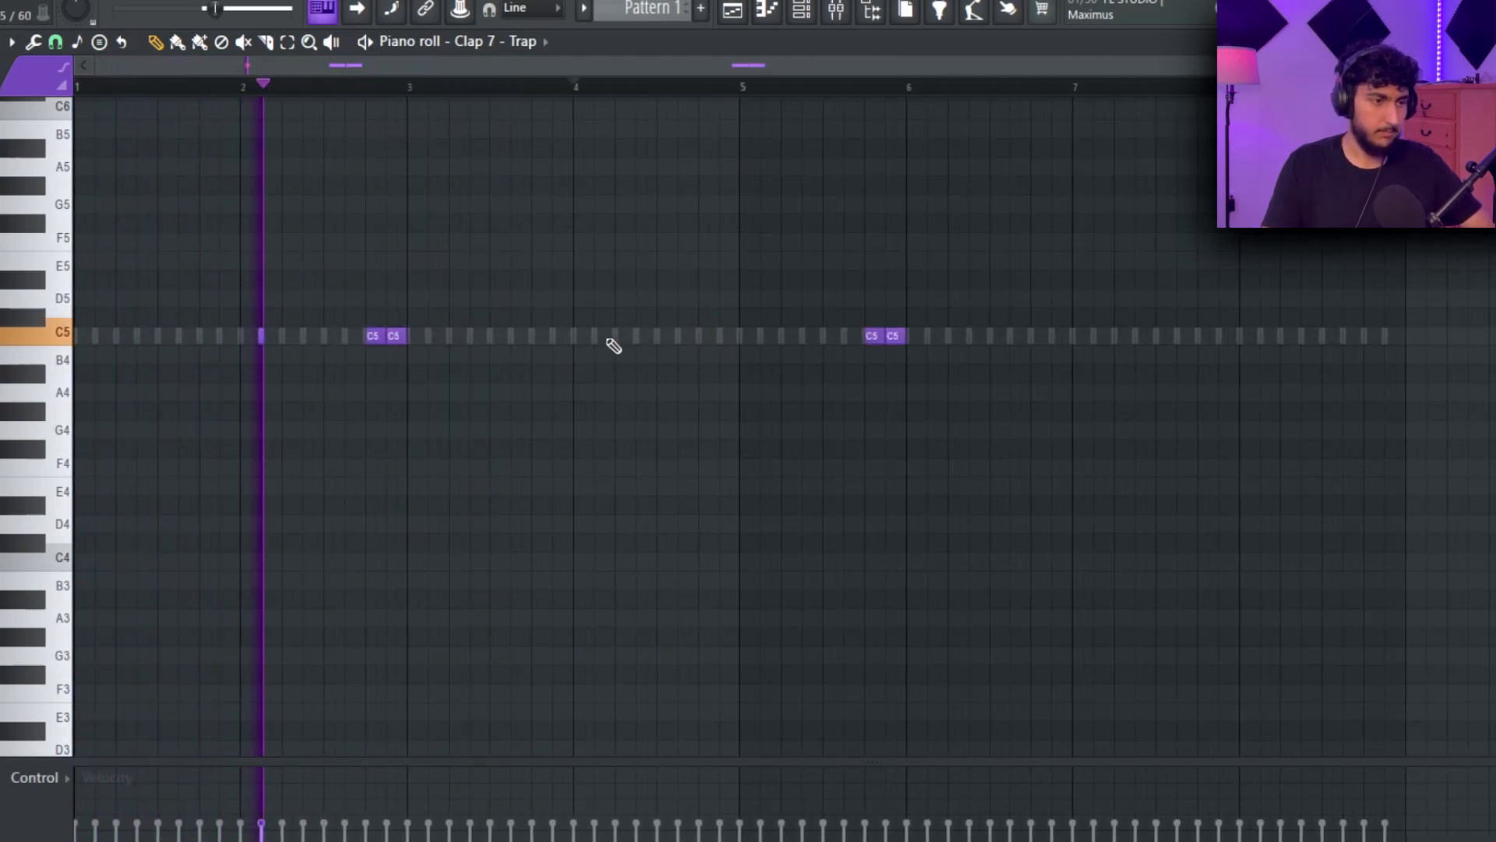
{"action": "right_click", "coordinate": [831, 339]}
{"action": "left_click_drag", "start_coordinate": [732, 89], "coordinate": [84, 113]}
{"action": "key", "text": "ctrl+b"}
{"action": "left_click", "coordinate": [865, 191], "text": "ctrl"}
{"action": "scroll", "coordinate": [906, 200], "scroll_direction": "down", "scroll_amount": 1}
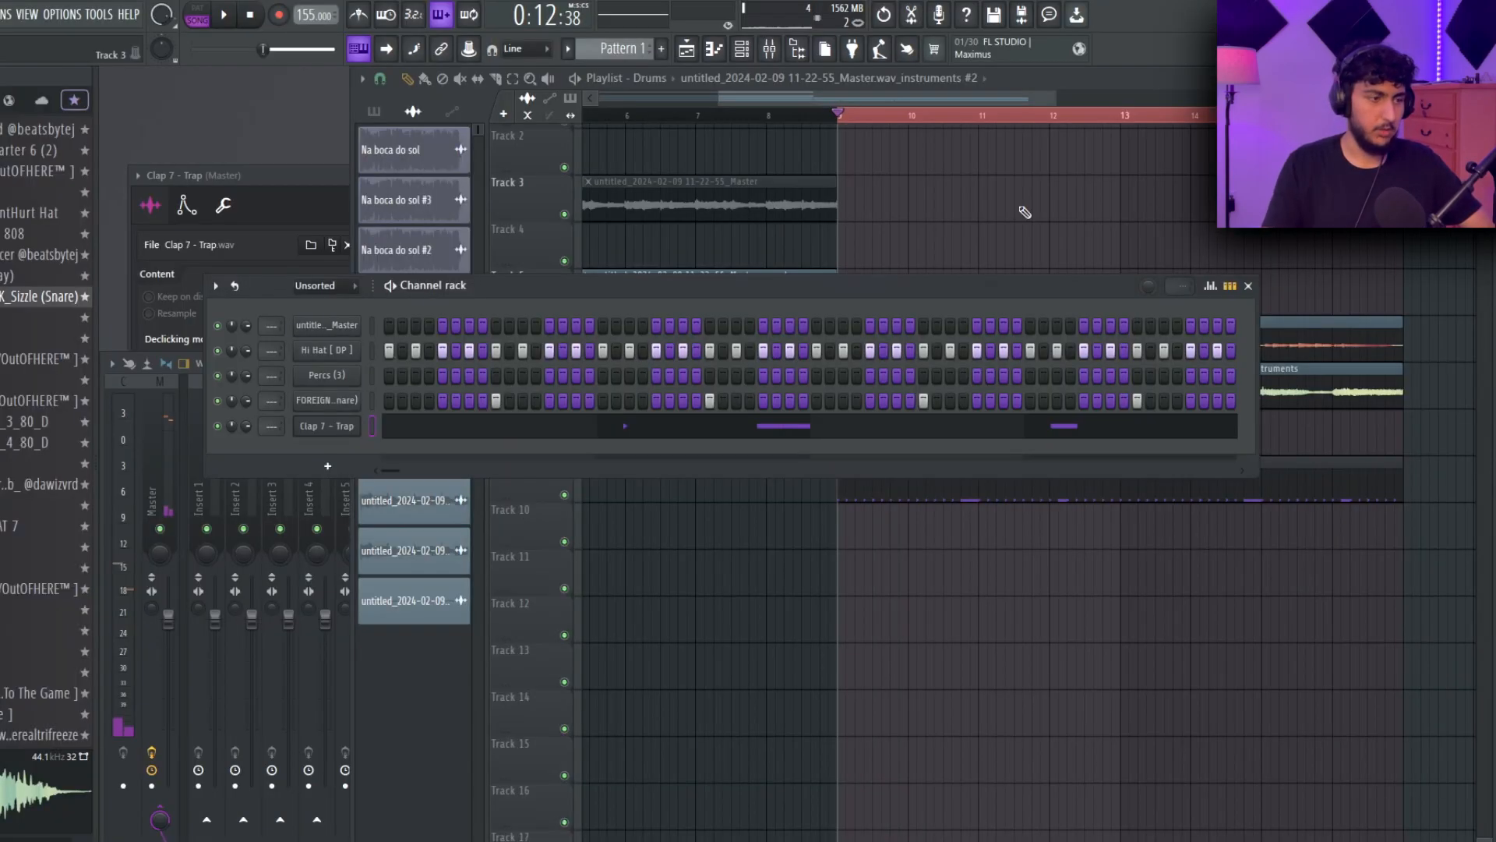
Start the bass line in the 808 (southside) piano roll with E6 in bar 1 and A5 from early bar 2 to about bar 3.
{"action": "left_click", "coordinate": [320, 401]}
{"action": "left_click", "coordinate": [319, 402]}
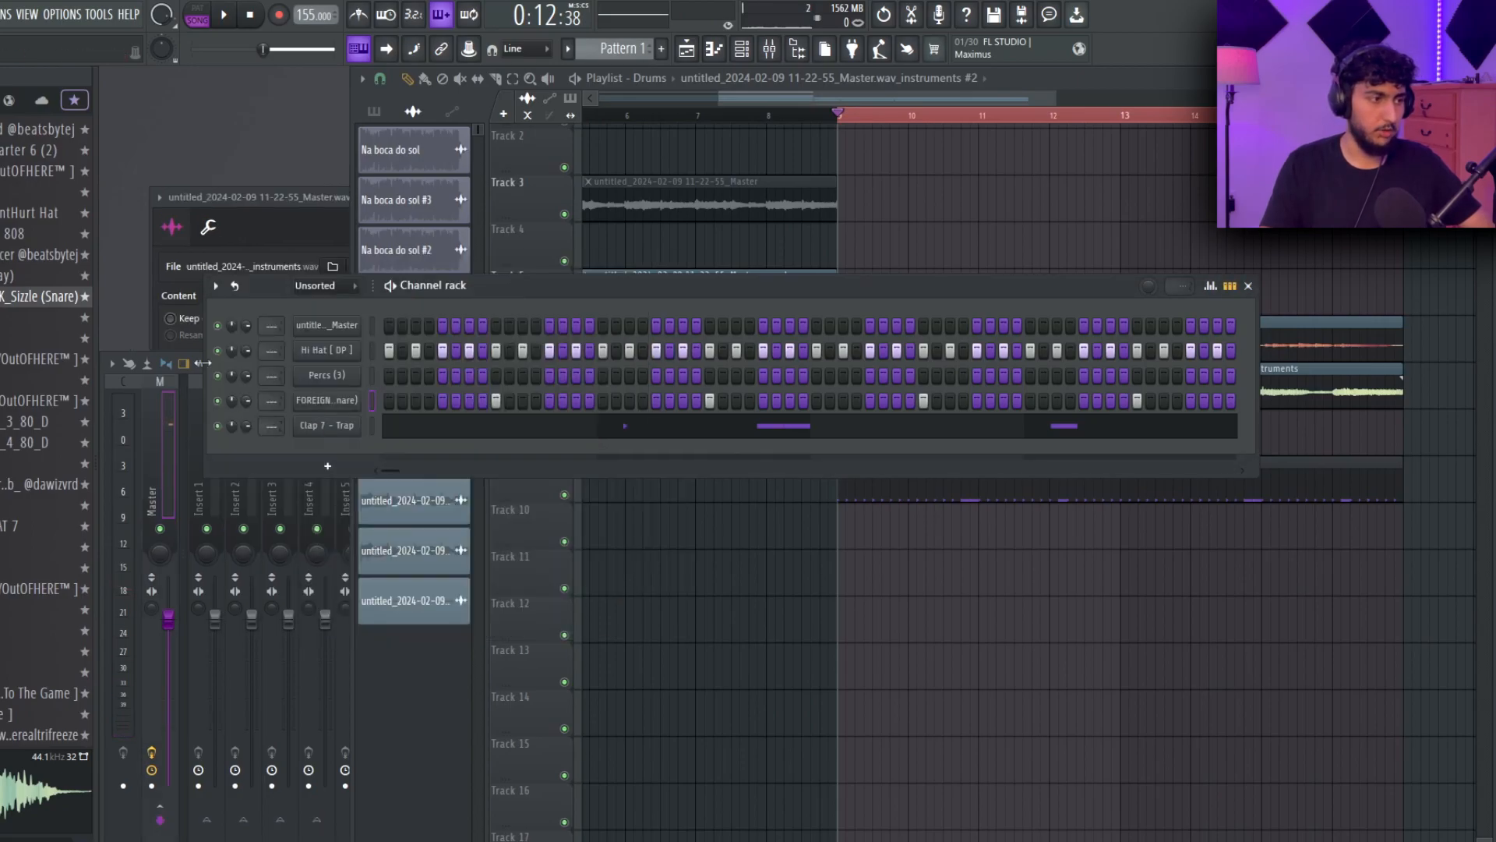
{"action": "scroll", "coordinate": [62, 210], "scroll_direction": "up", "scroll_amount": 6}
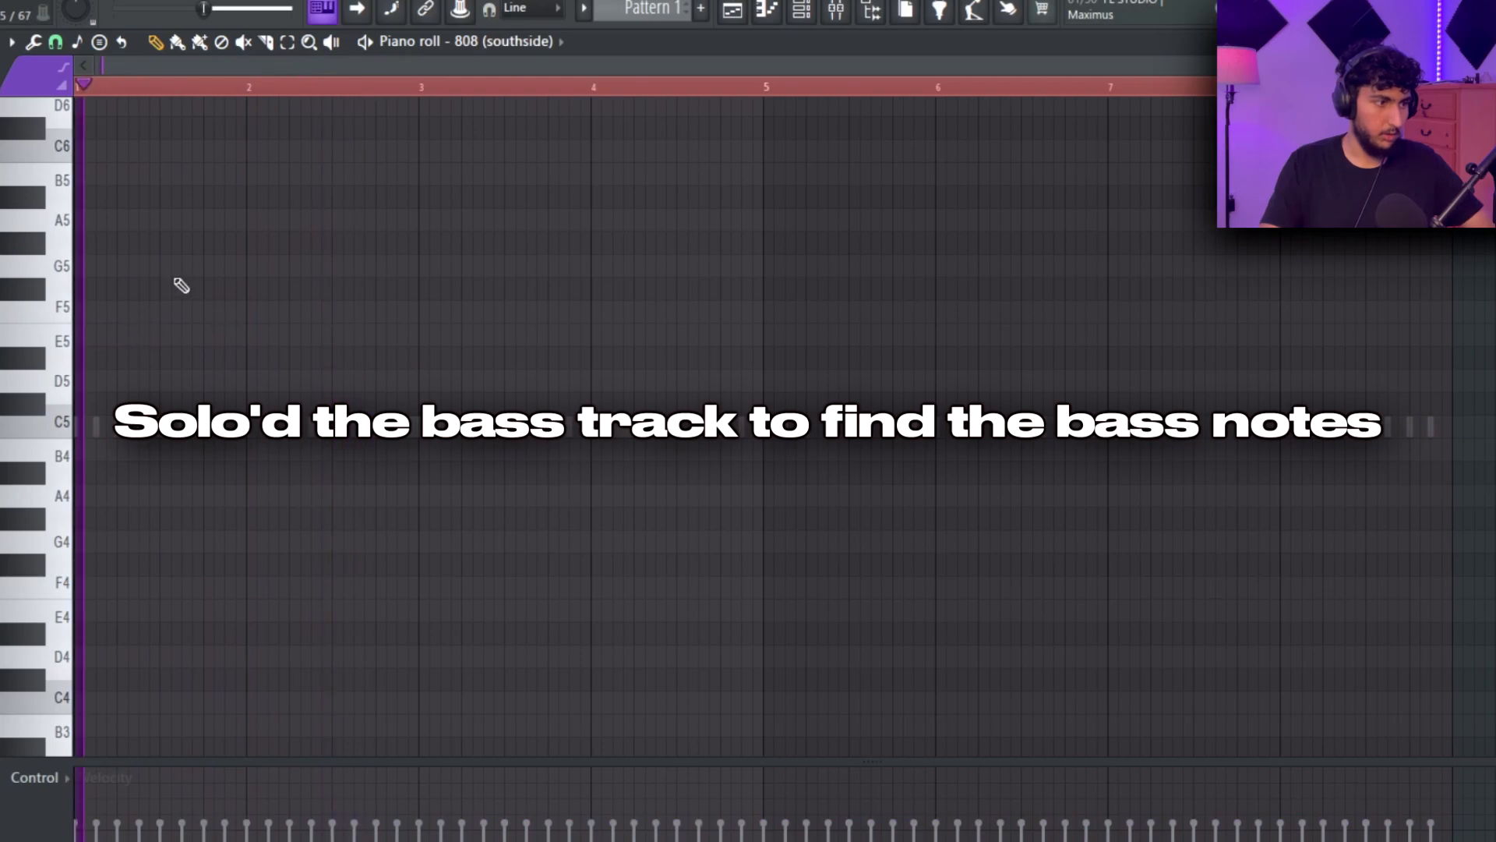
{"action": "left_click", "coordinate": [107, 334]}
{"action": "right_click", "coordinate": [206, 331]}
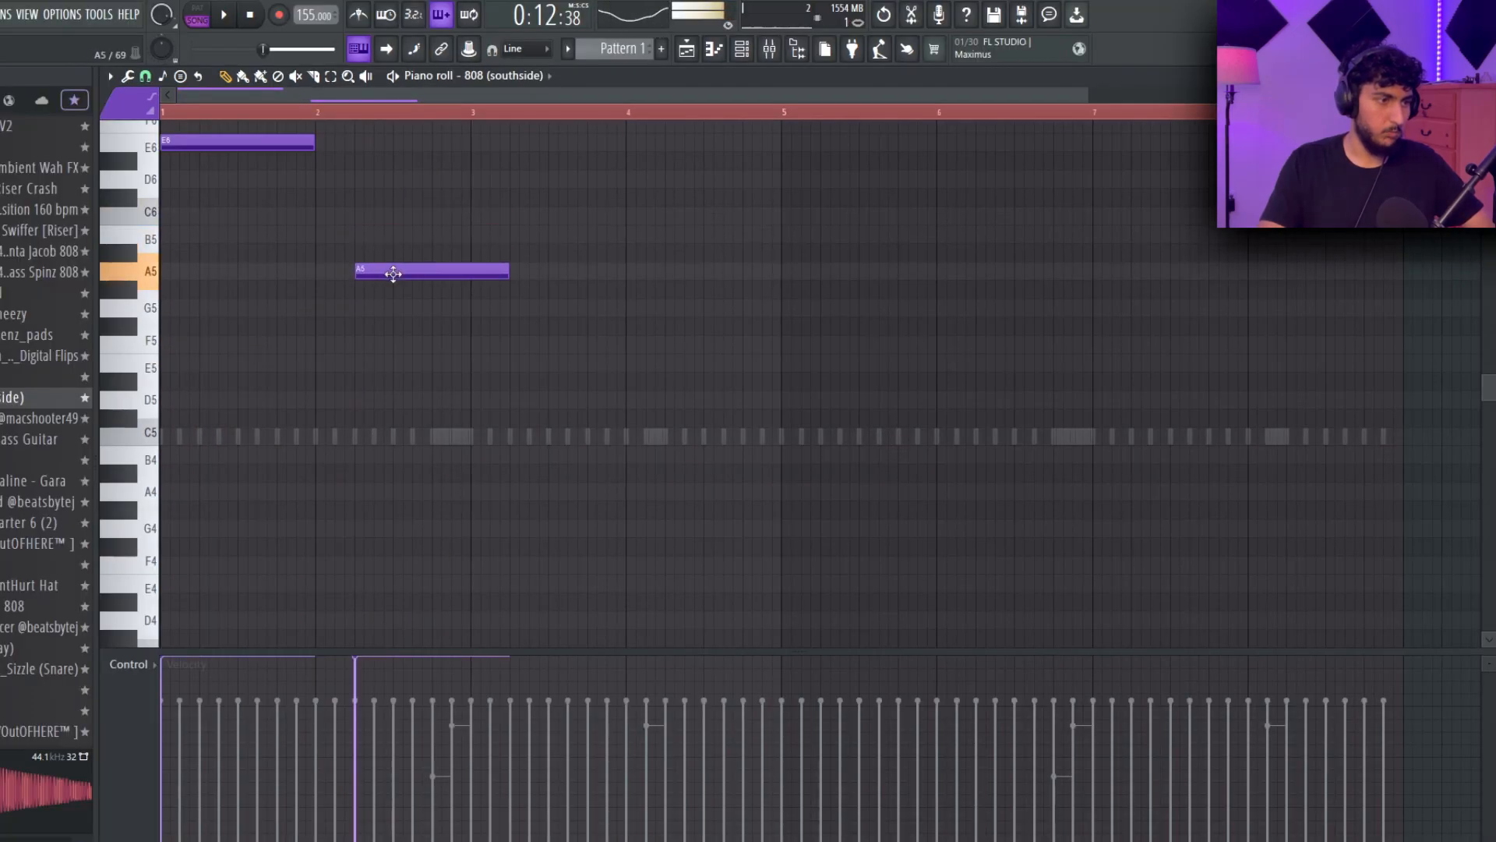
{"action": "key", "text": "space"}
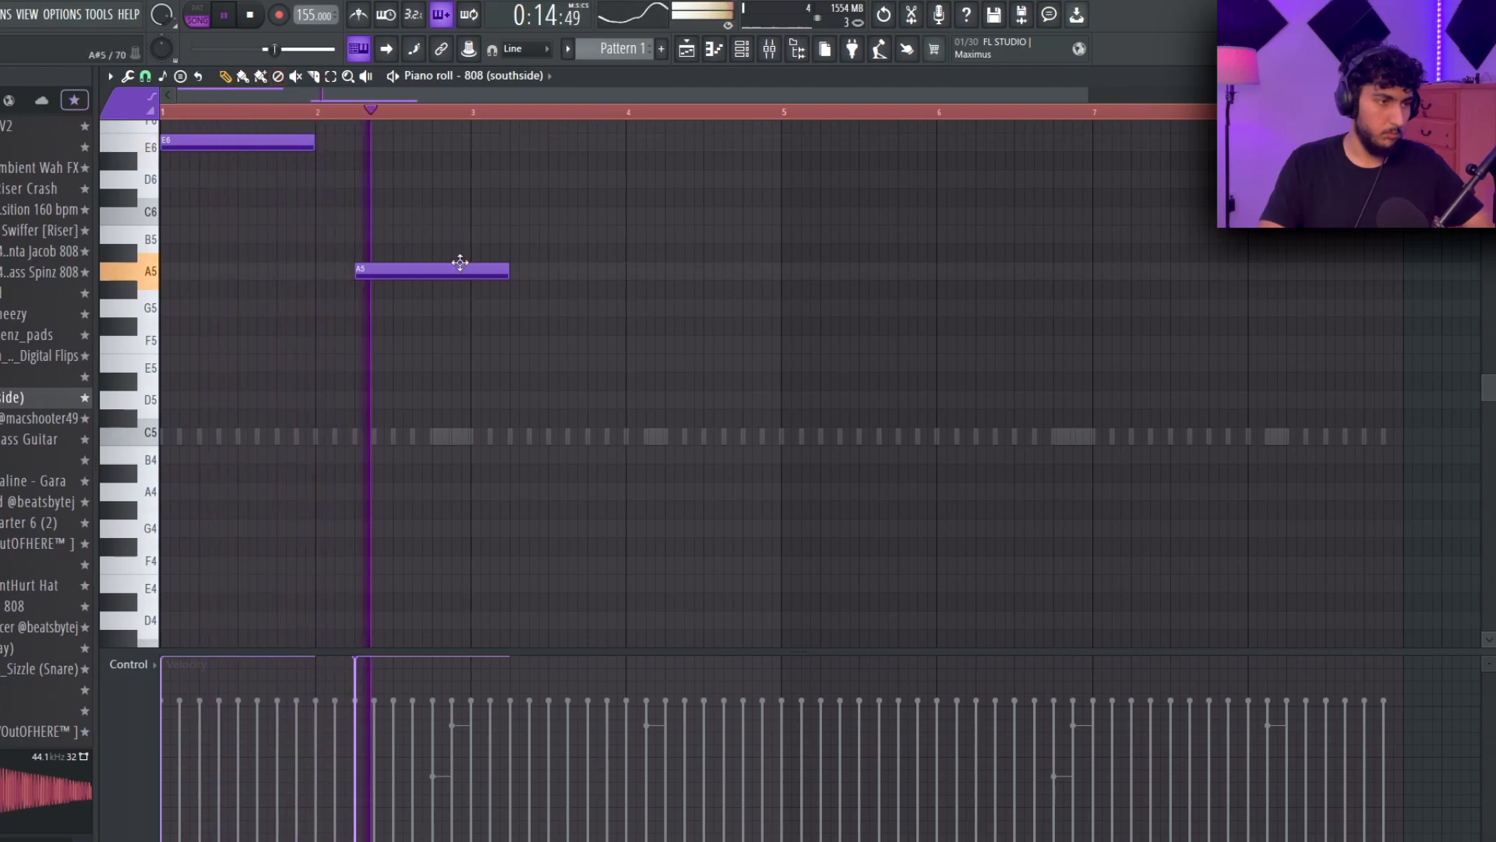
{"action": "left_click_drag", "start_coordinate": [501, 272], "coordinate": [463, 271]}
Duplicate the 808 phrase to fill eight bars, removing a surplus note and adjusting the repeated notes.
{"action": "key", "text": "ctrl+b"}
{"action": "key", "text": "ctrl+d"}
{"action": "key", "text": "ctrl+z"}
{"action": "scroll", "coordinate": [1116, 218], "scroll_direction": "down", "scroll_amount": 1}
{"action": "scroll", "coordinate": [1030, 231], "scroll_direction": "down", "scroll_amount": 1}
{"action": "left_click_drag", "start_coordinate": [487, 323], "coordinate": [141, 118]}
{"action": "key", "text": "ctrl+b"}
{"action": "right_click", "coordinate": [858, 341]}
{"action": "mouse_move", "coordinate": [604, 237]}
{"action": "left_mouse_down"}
{"action": "mouse_move", "coordinate": [639, 307]}
{"action": "mouse_move", "coordinate": [666, 261]}
{"action": "mouse_move", "coordinate": [546, 279]}
{"action": "mouse_move", "coordinate": [606, 245]}
{"action": "left_mouse_up"}
{"action": "key", "text": "ctrl+d"}
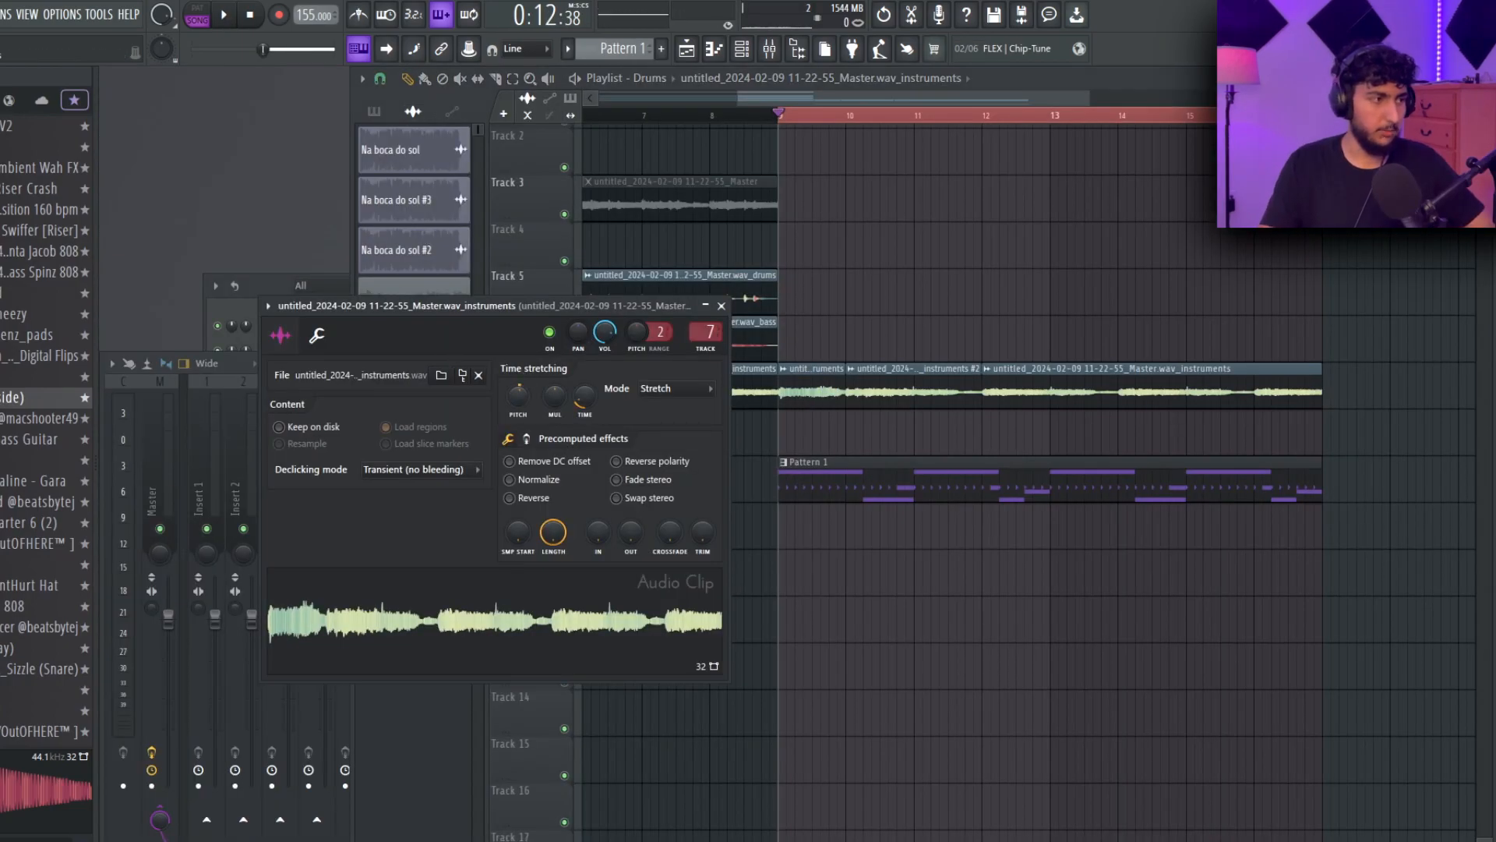
Lower the time-stretching pitch of the bass stem's audio clip.
{"action": "double_click", "coordinate": [904, 395]}
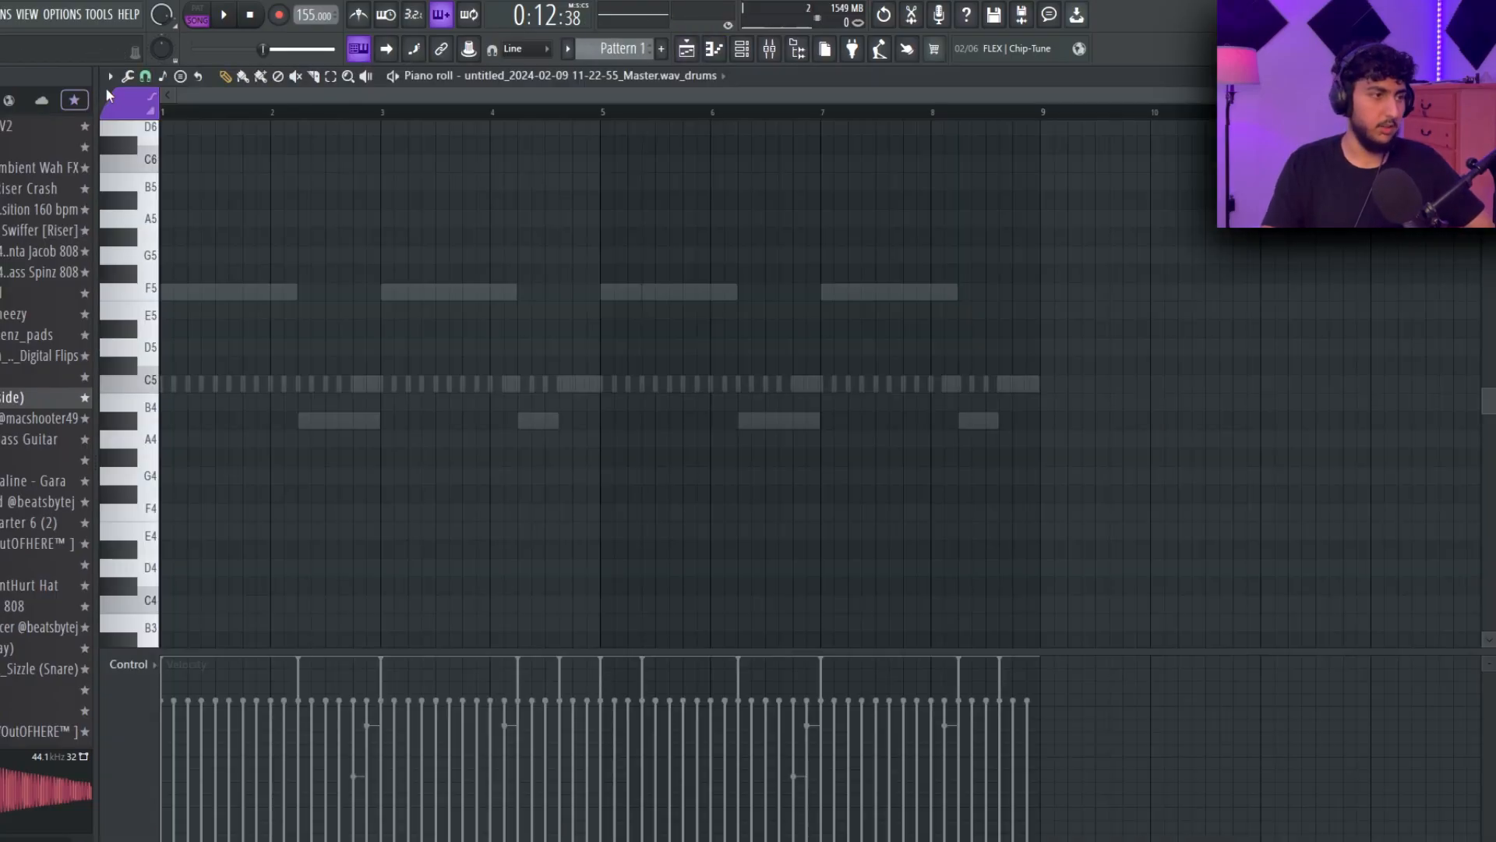
{"action": "key", "text": "Escape"}
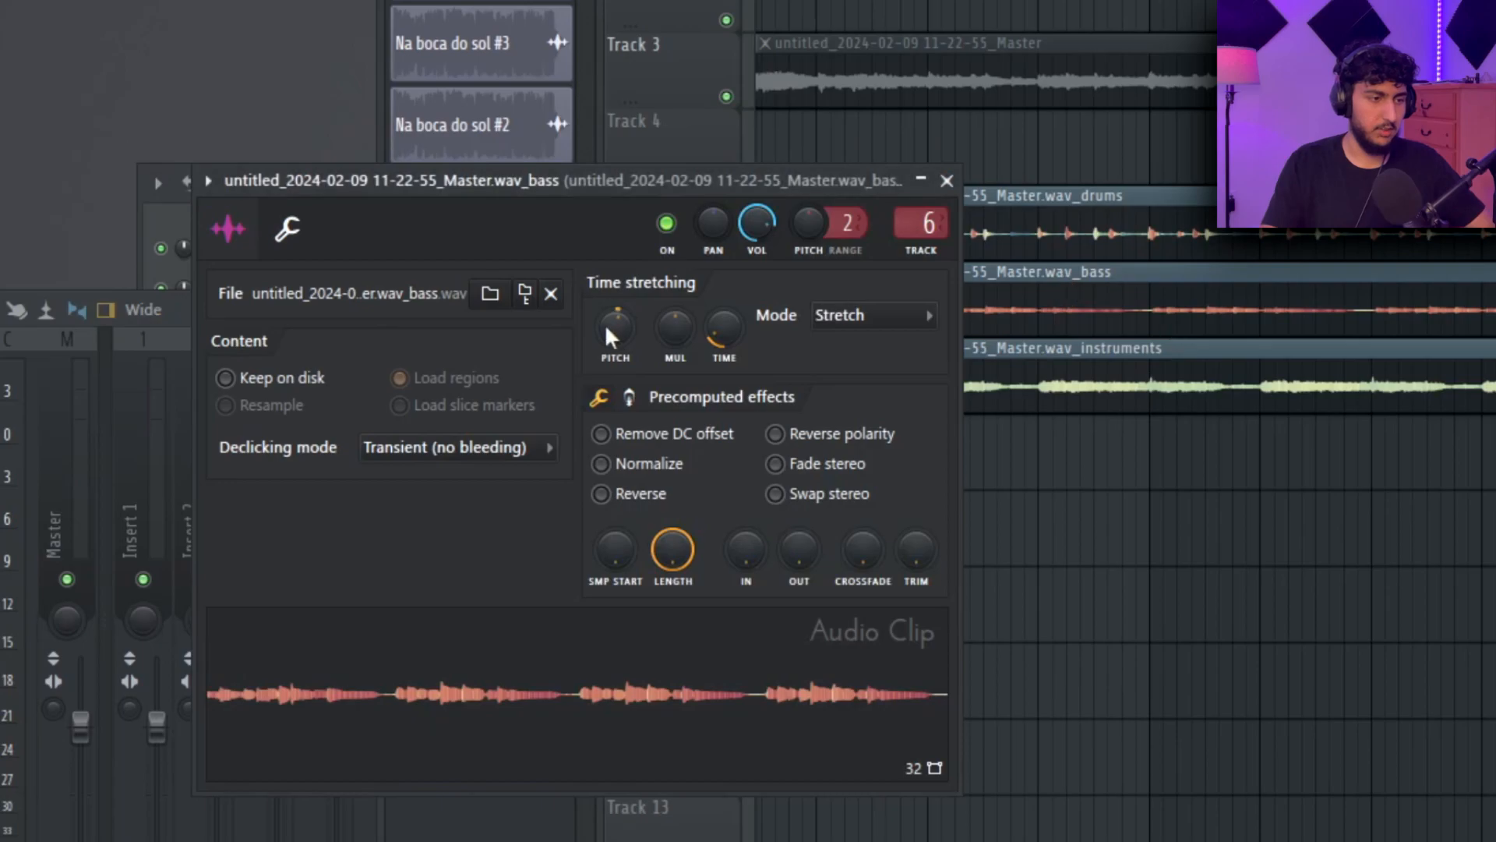
{"action": "left_click_drag", "start_coordinate": [622, 312], "coordinate": [622, 343]}
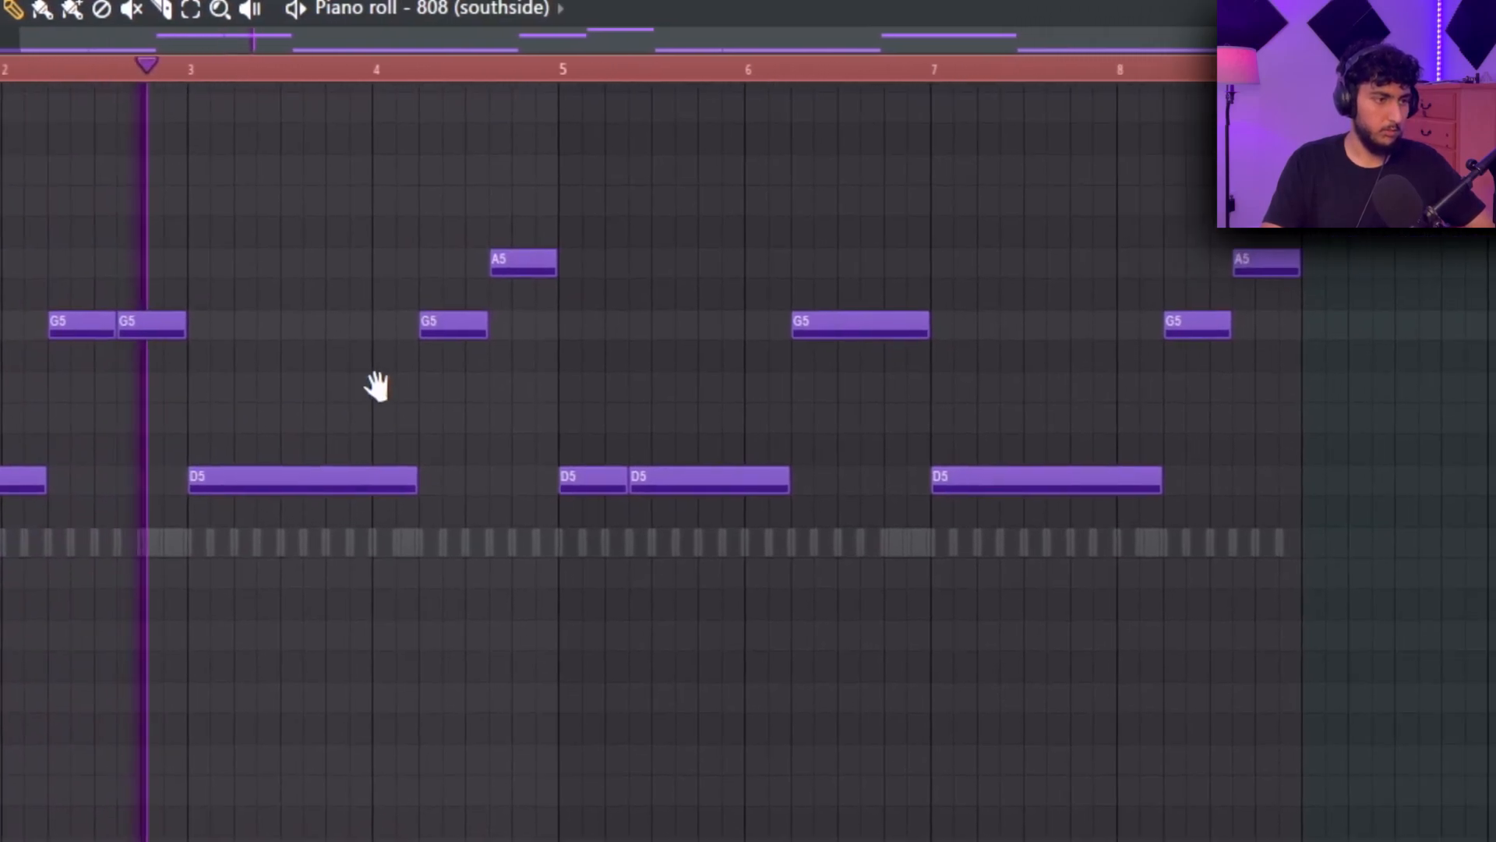
Copy the D5 note at bar 7 of the 808 (southside) line to just before bar 8 as a retrigger.
{"action": "scroll", "coordinate": [722, 621], "scroll_direction": "up", "scroll_amount": 2}
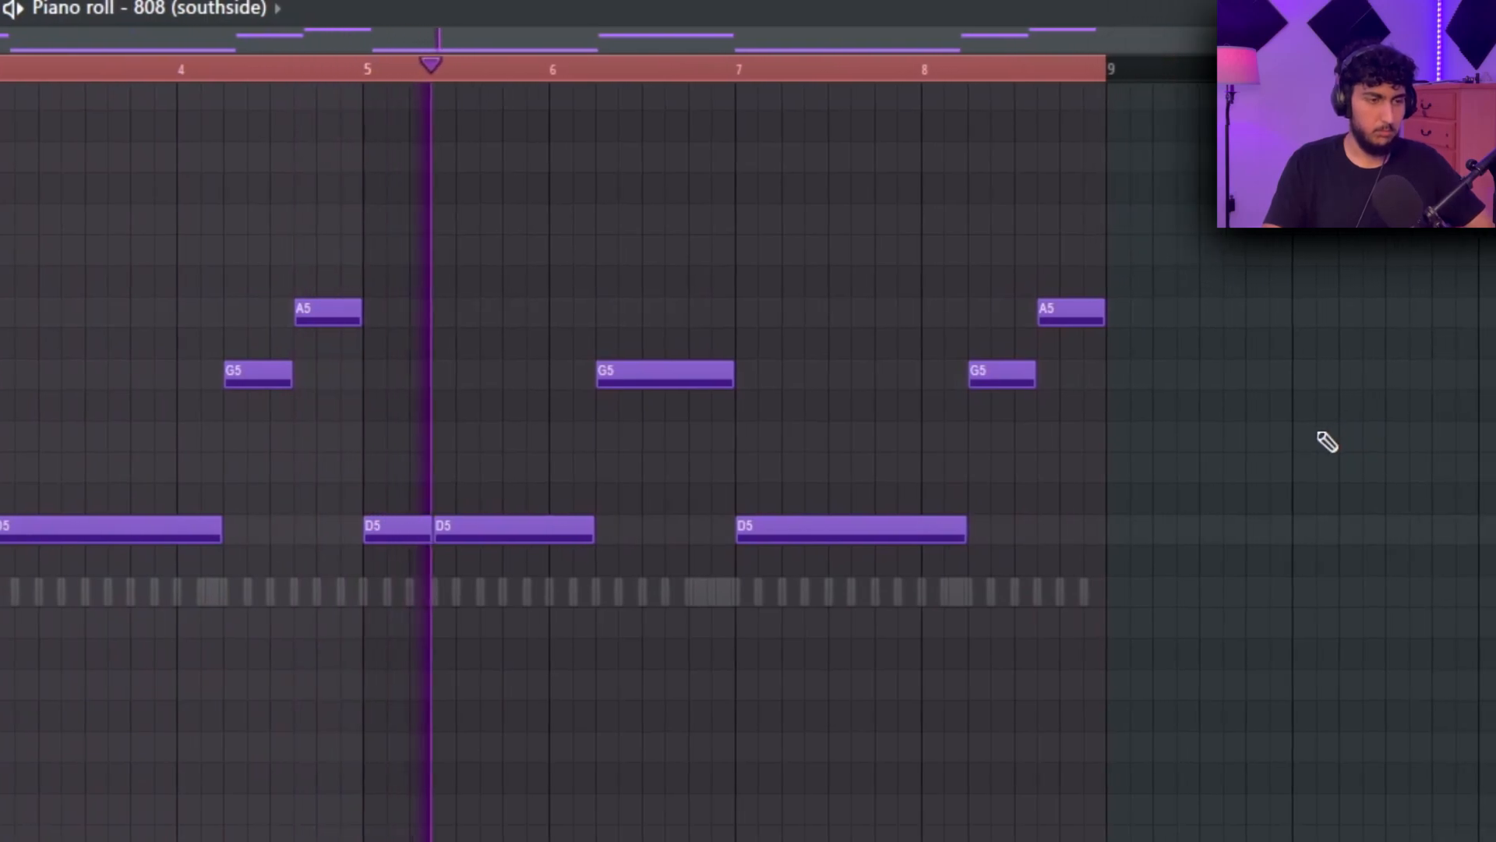
{"action": "mouse_move", "coordinate": [747, 533]}
{"action": "left_mouse_down"}
{"action": "mouse_move", "coordinate": [930, 528]}
{"action": "mouse_move", "coordinate": [907, 527]}
{"action": "left_mouse_up"}
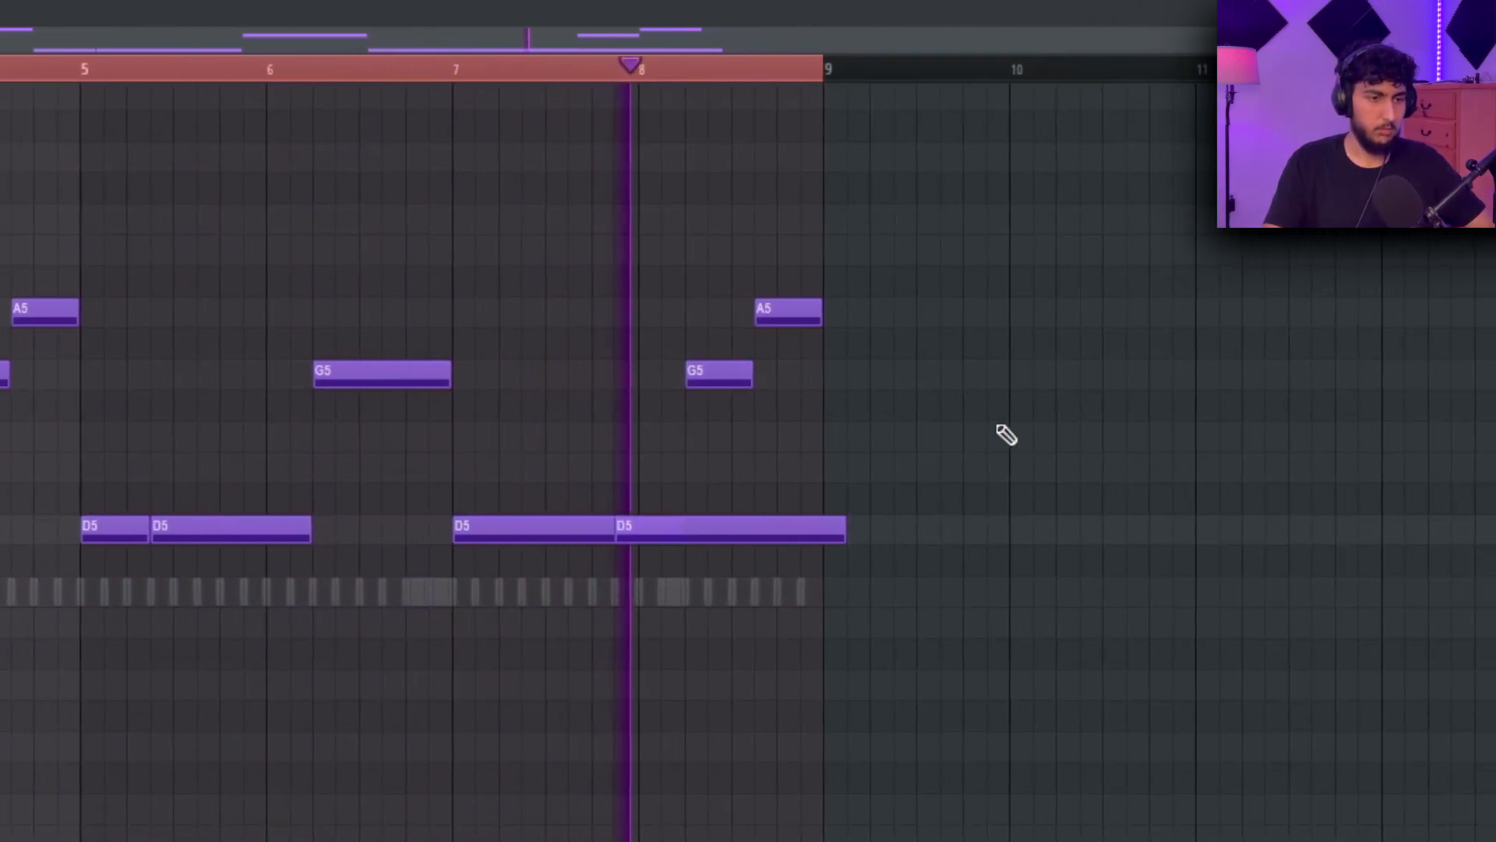
{"action": "scroll", "coordinate": [45, 226], "scroll_direction": "down", "scroll_amount": 4}
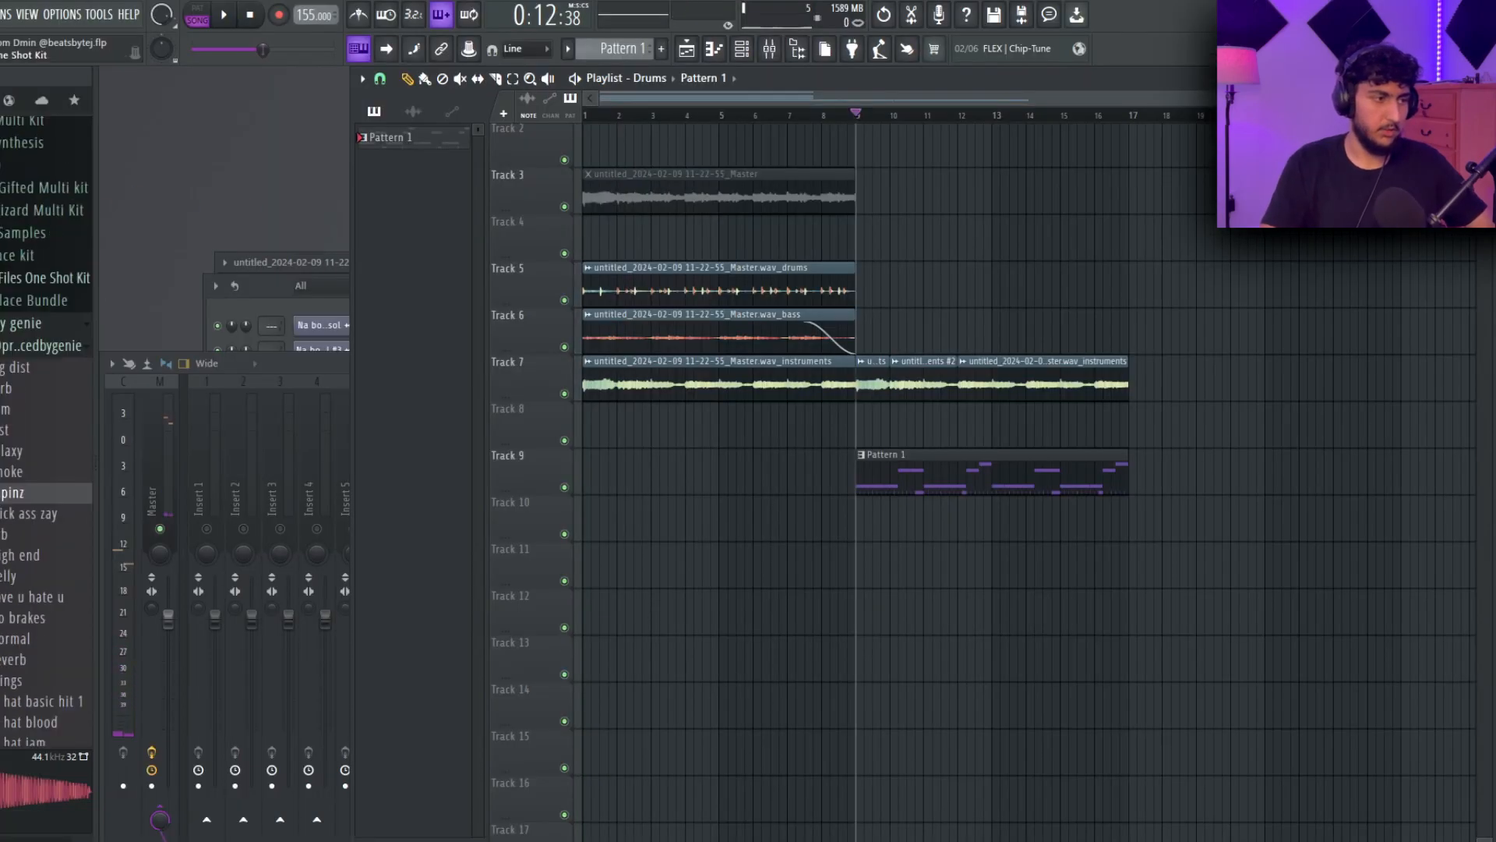
Add a clap reverb channel with hits on steps 25 and 57, leaving the snare on steps 9 and 41.
{"action": "scroll", "coordinate": [45, 226], "scroll_direction": "up", "scroll_amount": 3}
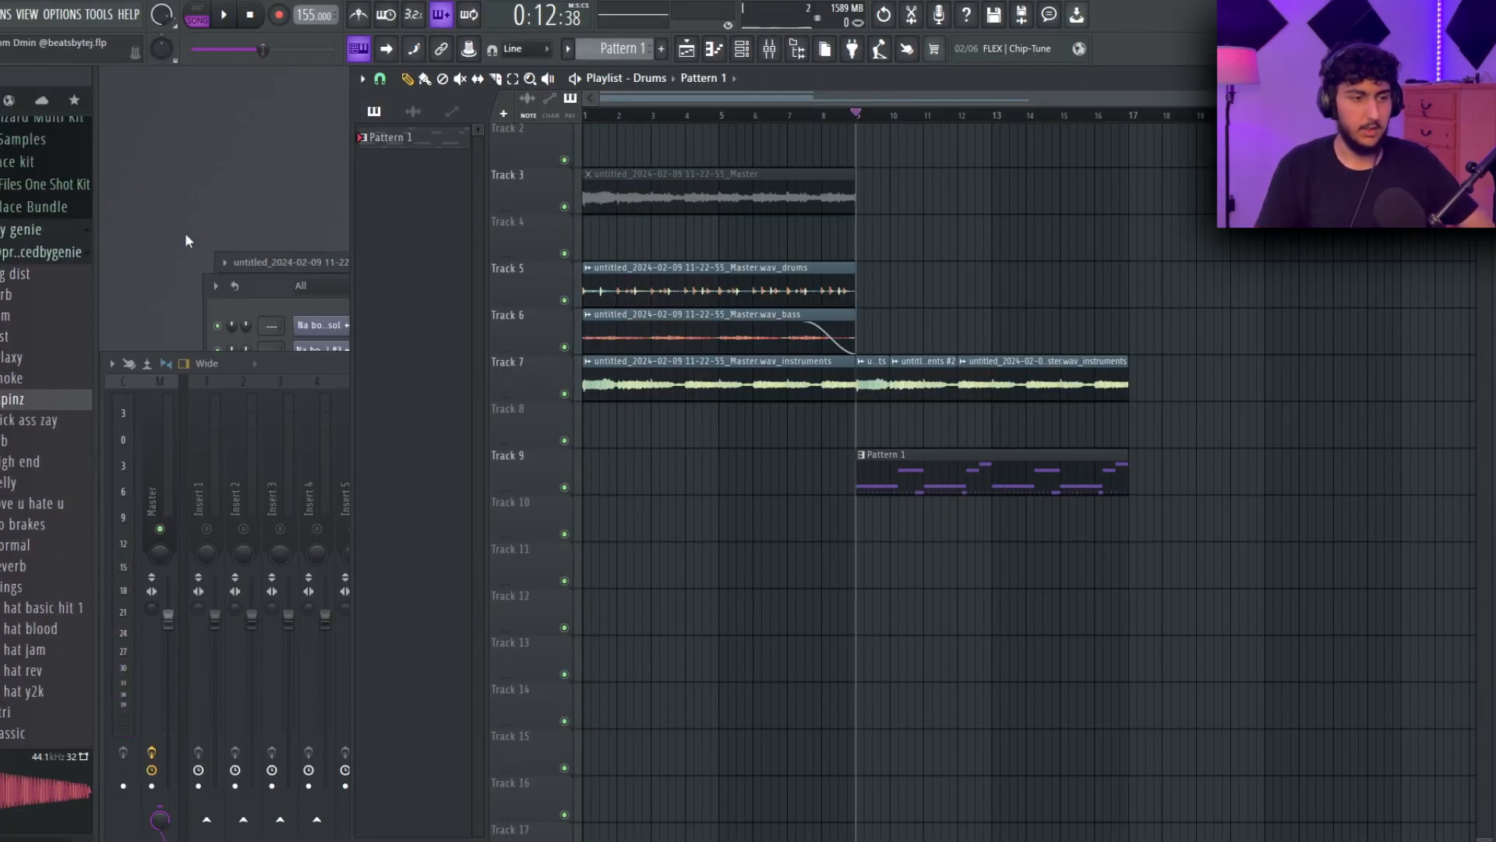
{"action": "left_click", "coordinate": [267, 309]}
{"action": "left_click_drag", "start_coordinate": [899, 287], "coordinate": [916, 263]}
{"action": "right_click", "coordinate": [899, 209]}
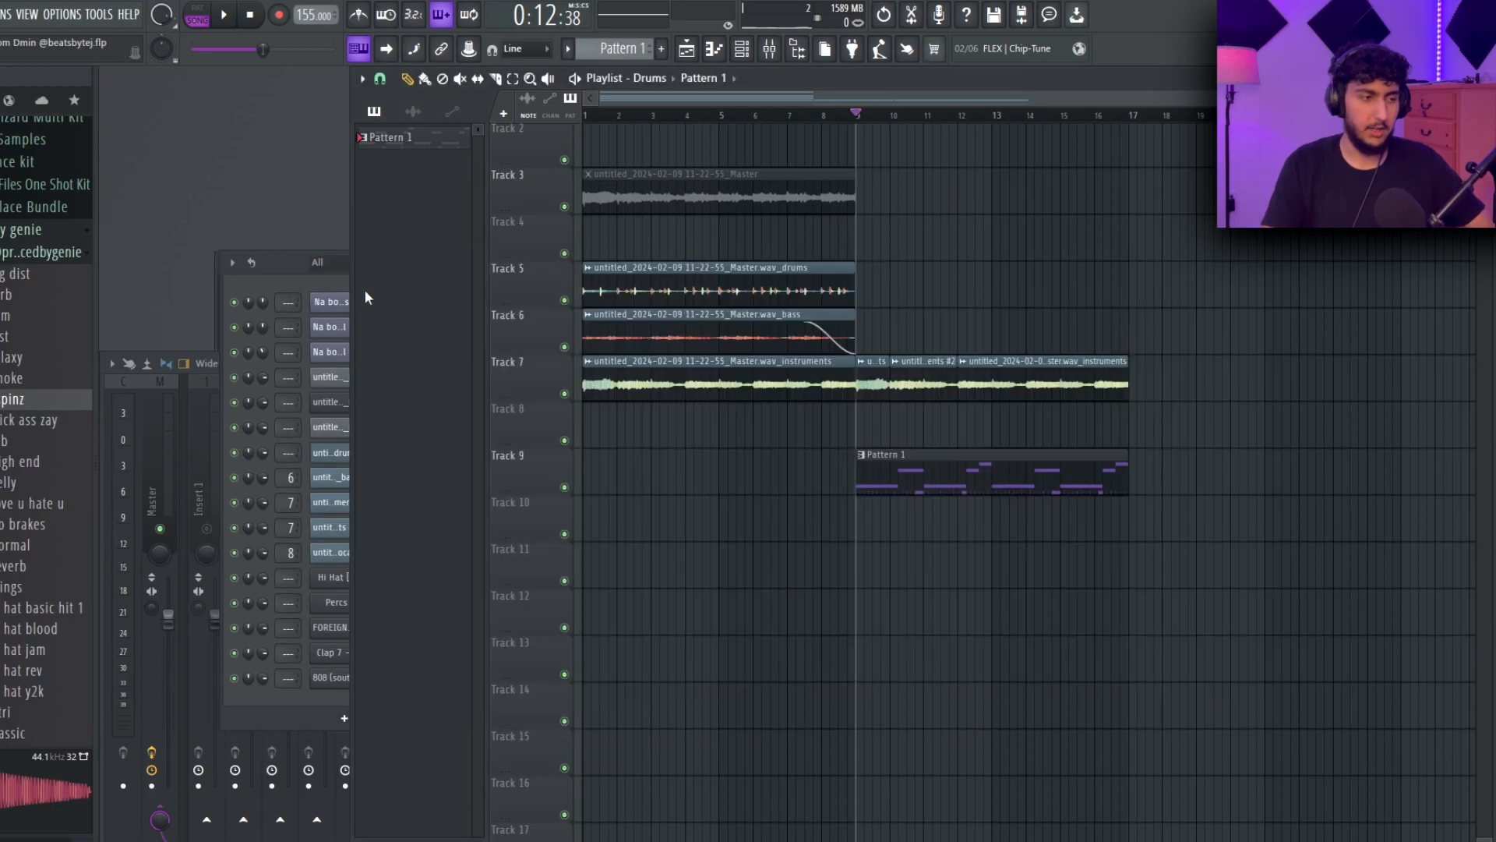
{"action": "left_click", "coordinate": [291, 272]}
Add the 808 carb sample as a channel below 808 (southside) and move several of the G5 and A5 notes to it.
{"action": "left_click", "coordinate": [4, 337]}
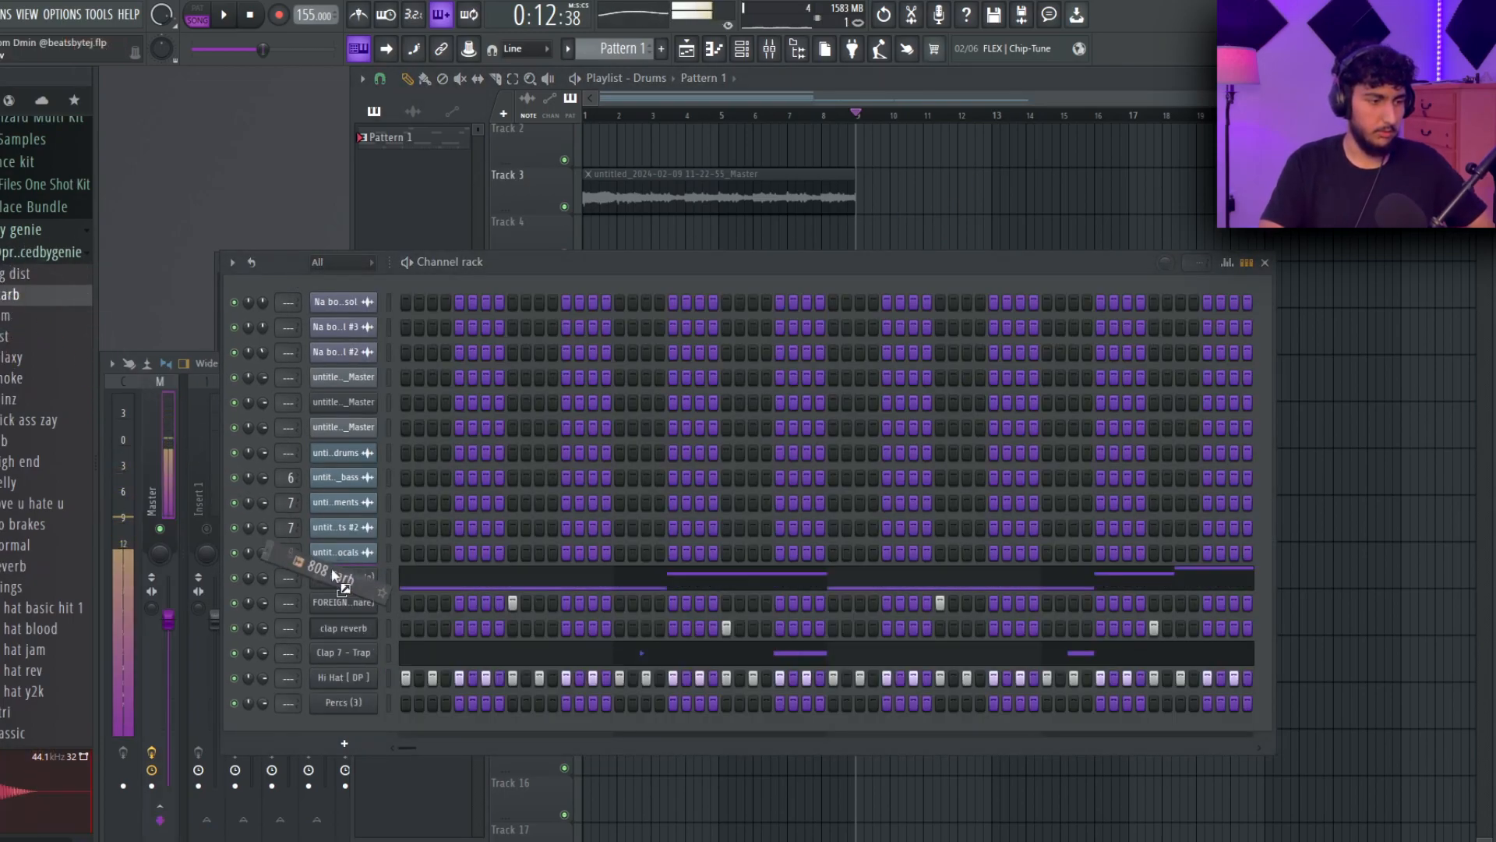
{"action": "left_click_drag", "start_coordinate": [354, 596], "coordinate": [355, 600]}
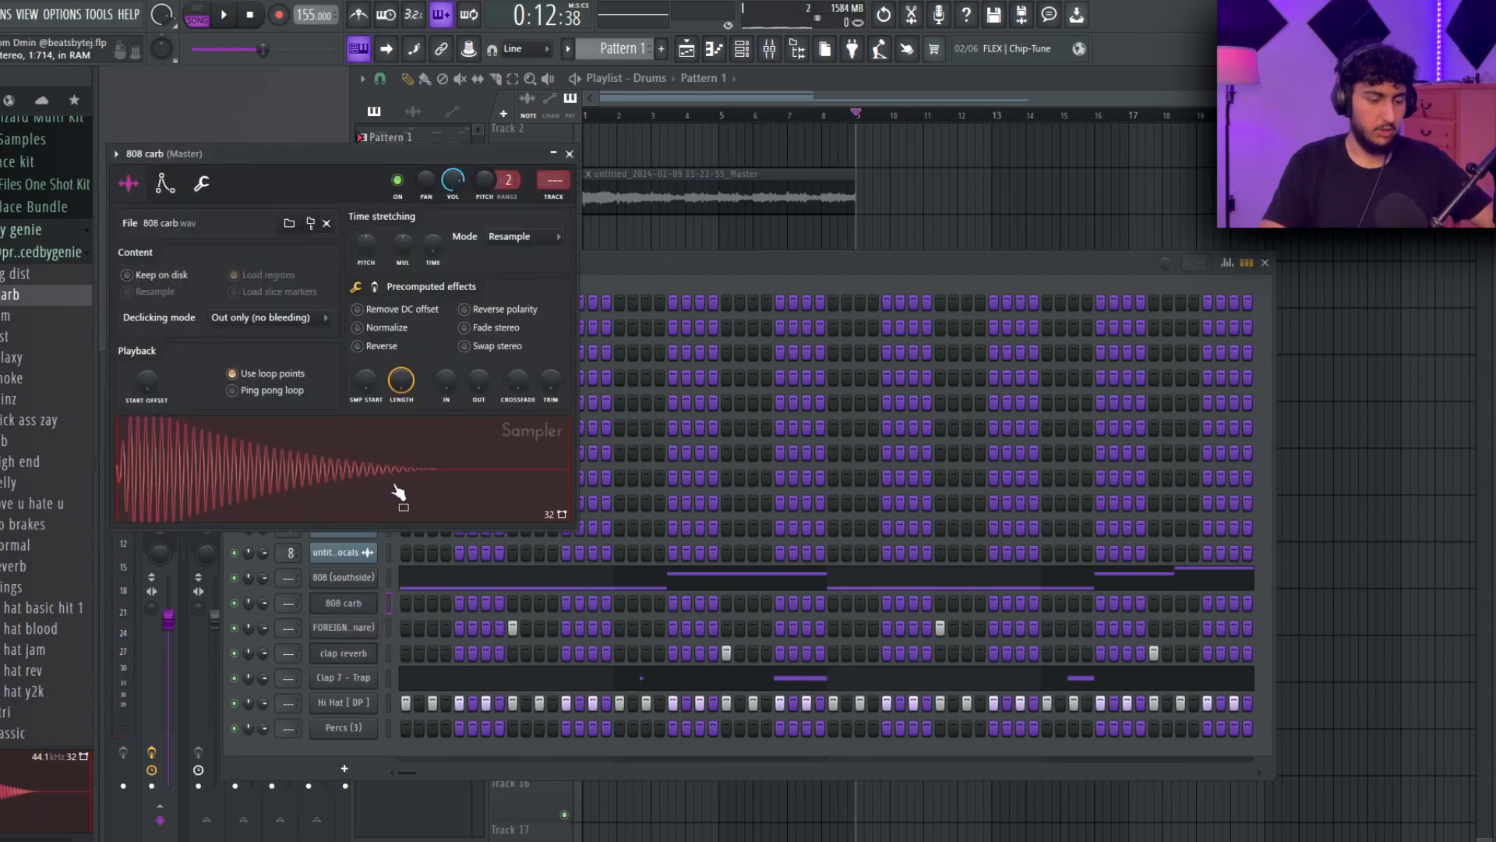
{"action": "key", "text": "F7"}
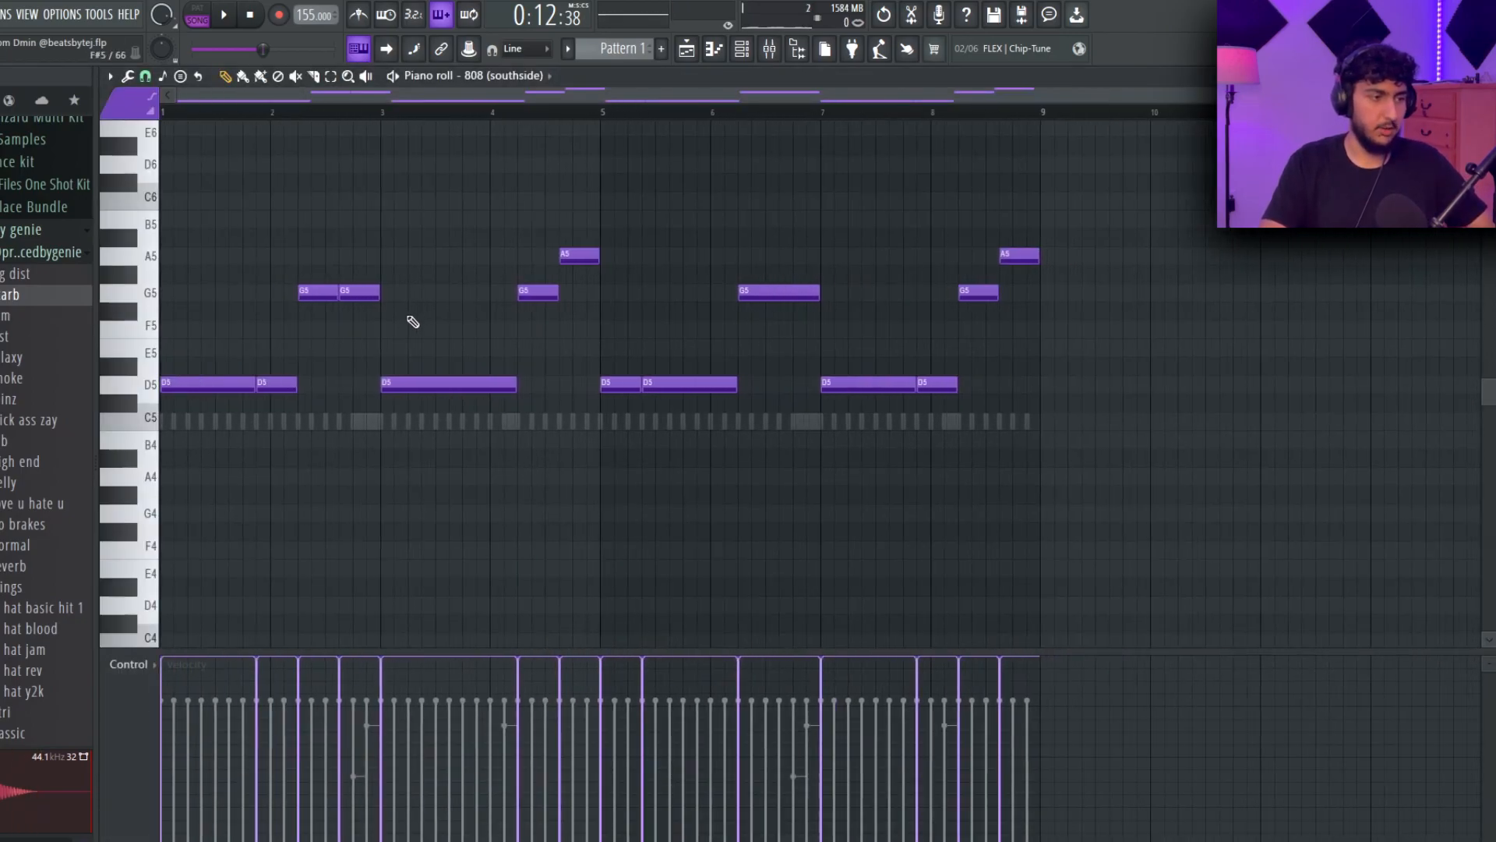
{"action": "left_click", "coordinate": [548, 76]}
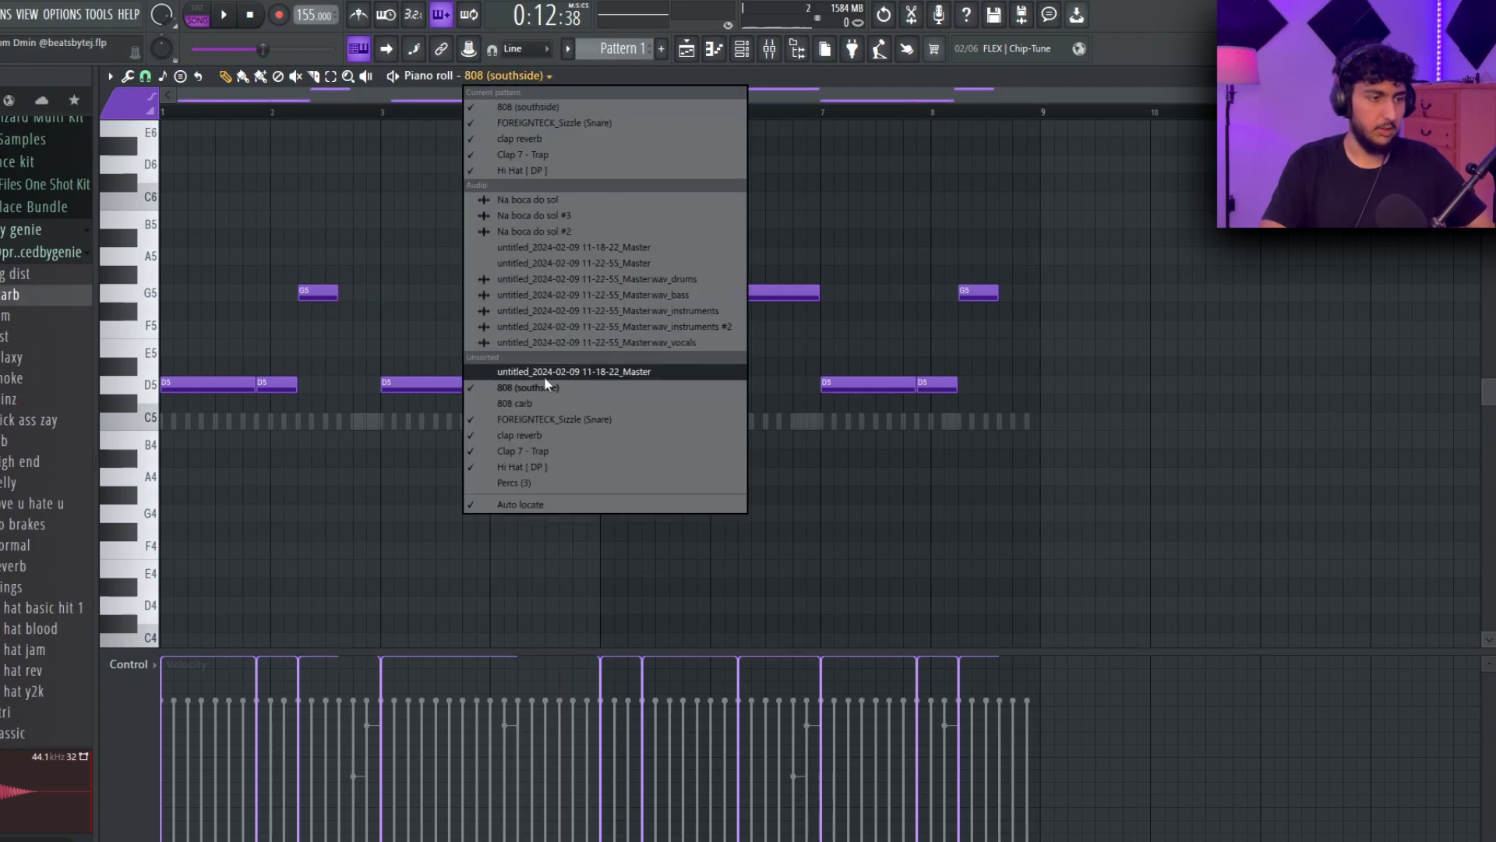
{"action": "left_click", "coordinate": [514, 385]}
{"action": "key", "text": "space"}
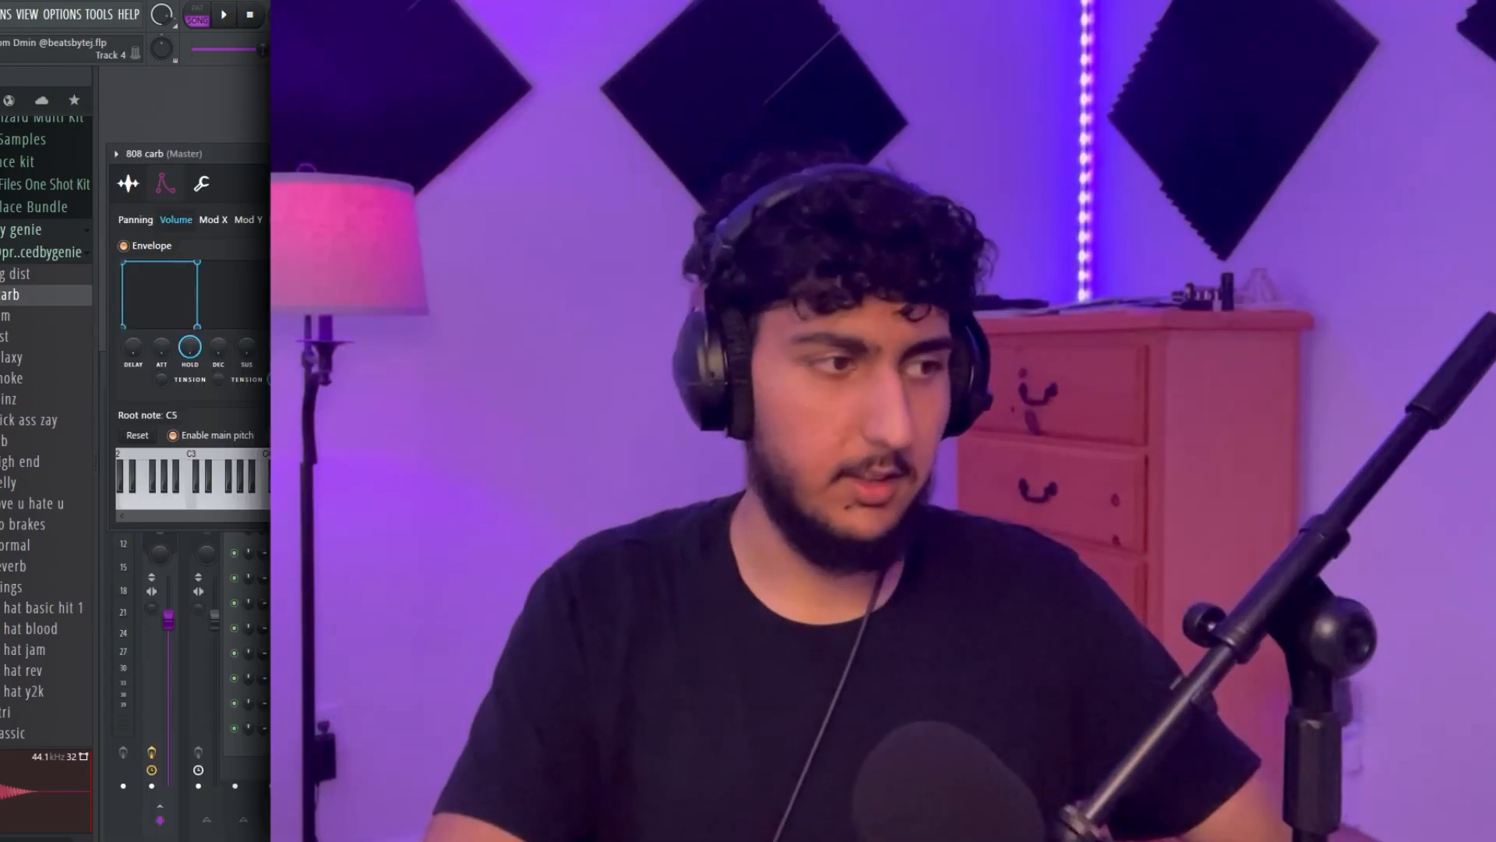
Replace the second 808 channel's sample with 808 - Lineup from the Drumkit 808 folder.
{"action": "scroll", "coordinate": [35, 300], "scroll_direction": "up", "scroll_amount": 4}
{"action": "scroll", "coordinate": [35, 300], "scroll_direction": "up", "scroll_amount": 4}
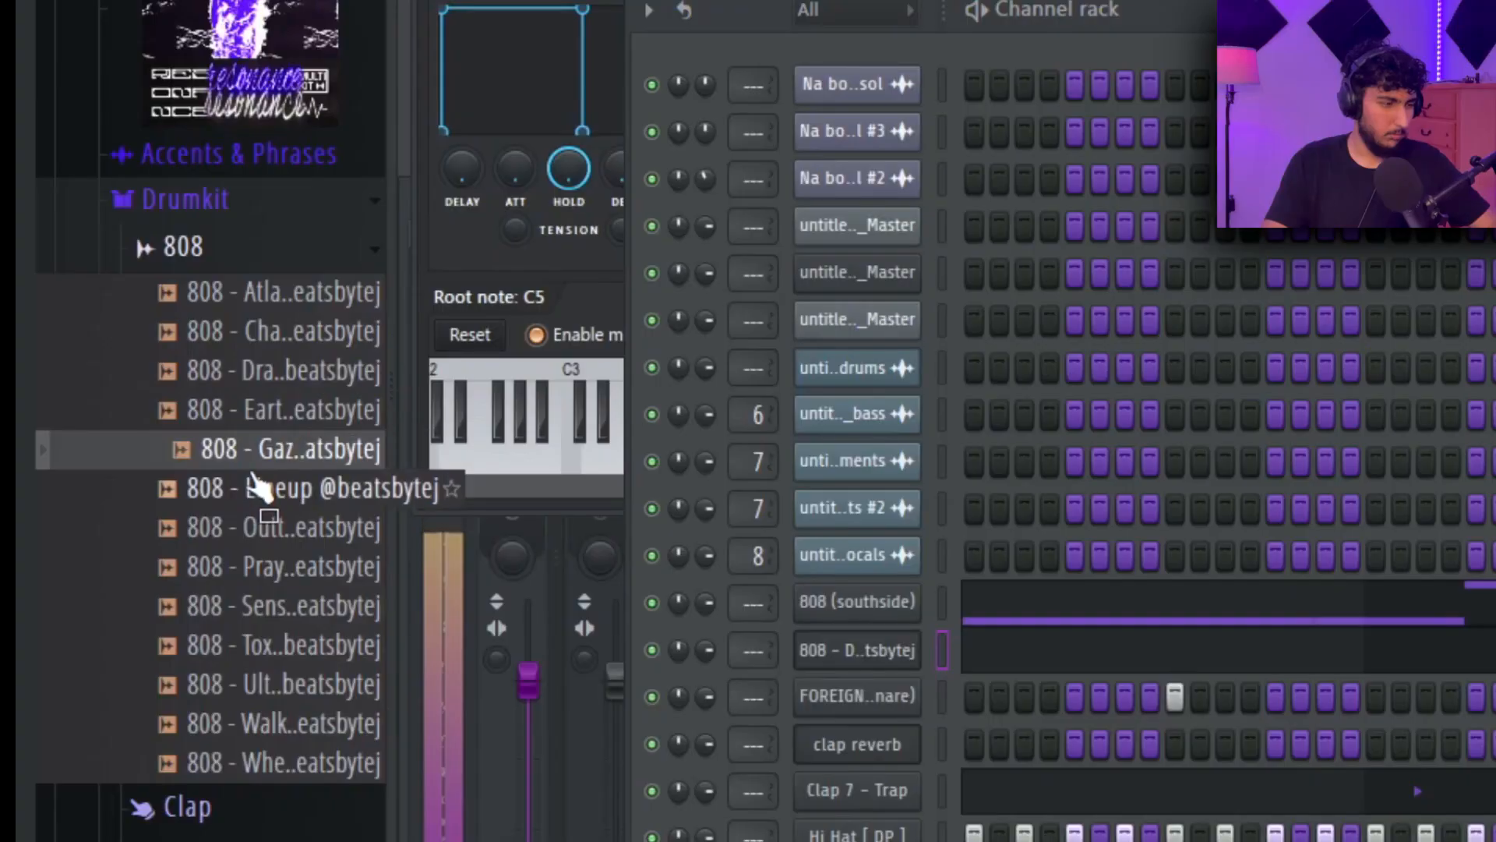
{"action": "left_click", "coordinate": [252, 489]}
{"action": "left_click_drag", "start_coordinate": [251, 497], "coordinate": [886, 654]}
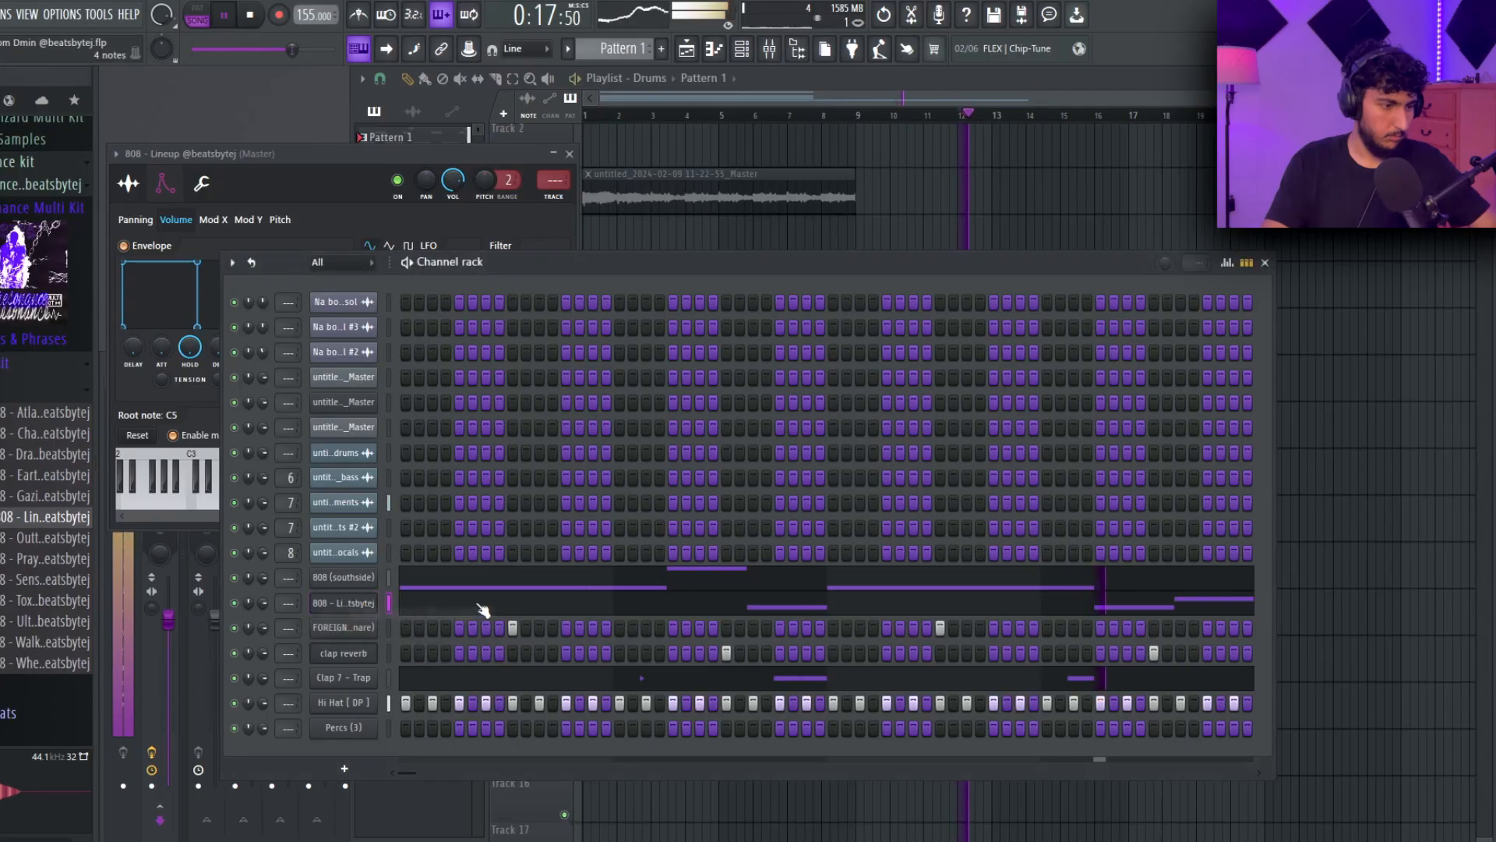
Play the 808 - Lineup notes in the piano roll from near bar 2 and check the notes in bars 2 to 4.
{"action": "left_click", "coordinate": [1112, 651]}
{"action": "left_click", "coordinate": [257, 113]}
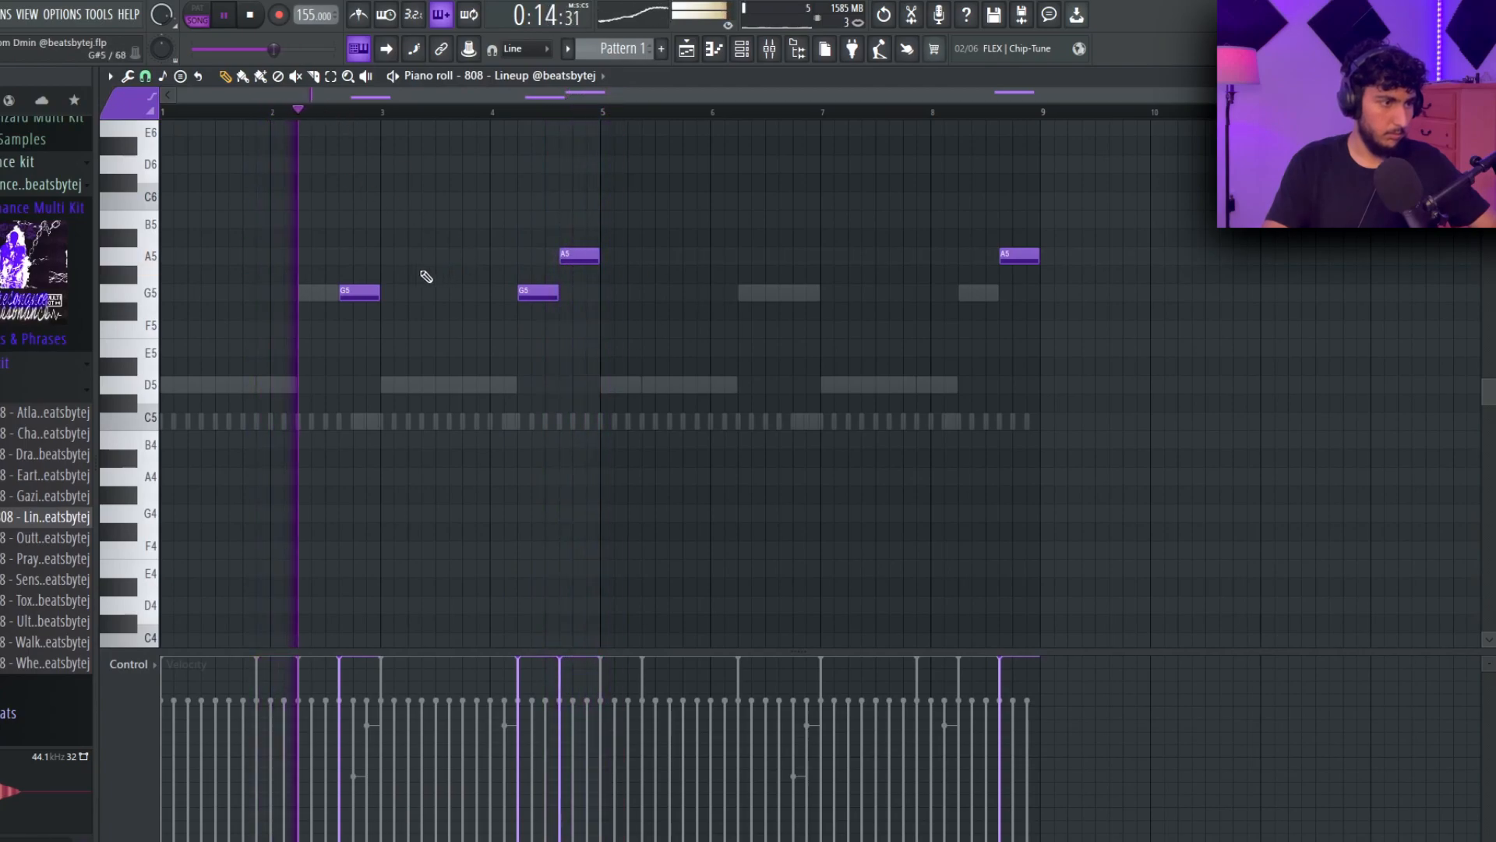
{"action": "left_click_drag", "start_coordinate": [361, 214], "coordinate": [771, 317]}
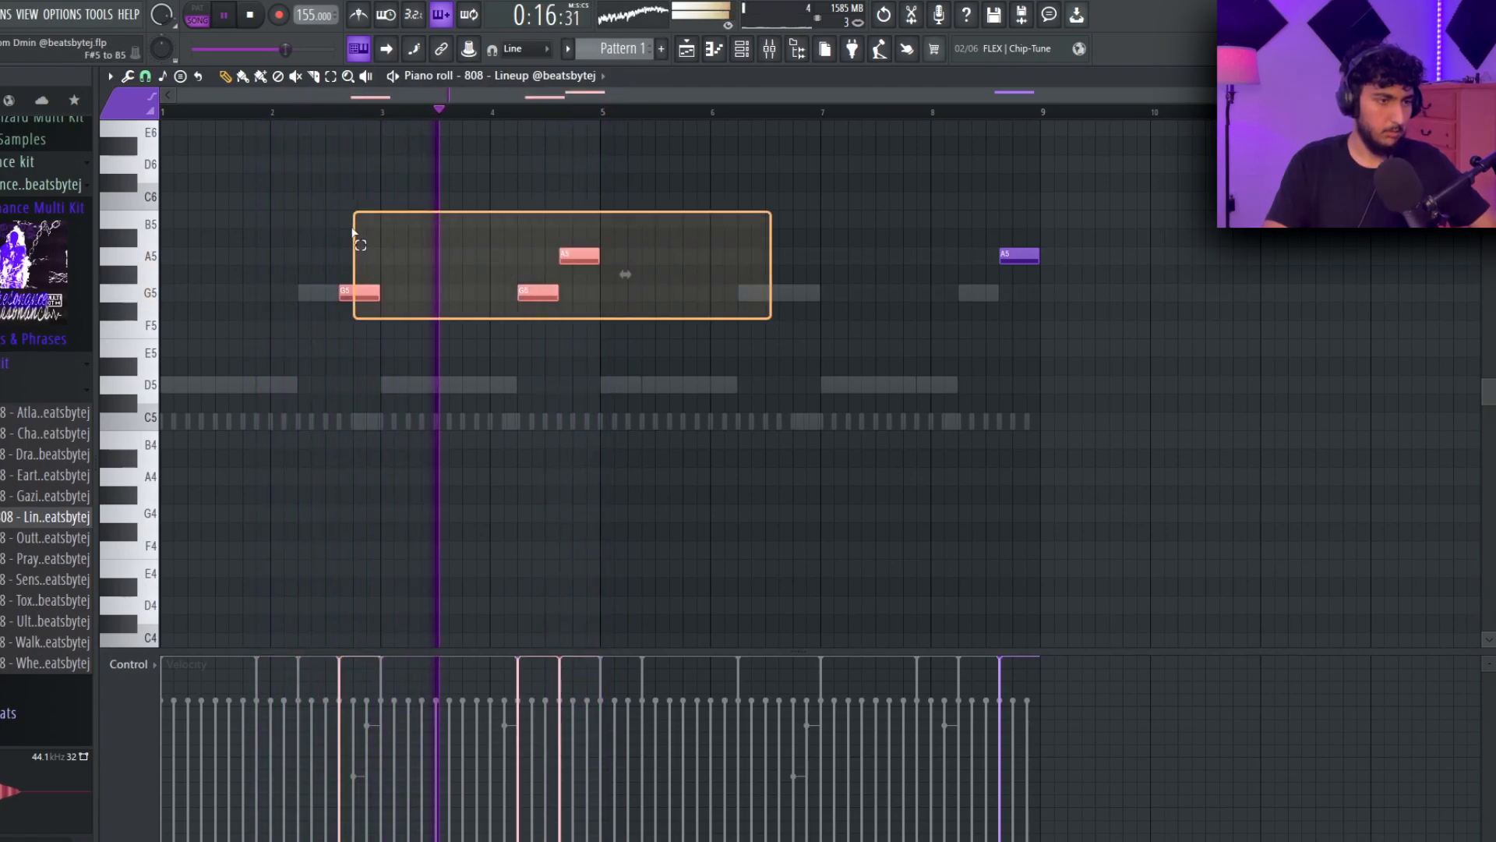
{"action": "left_click", "coordinate": [847, 166]}
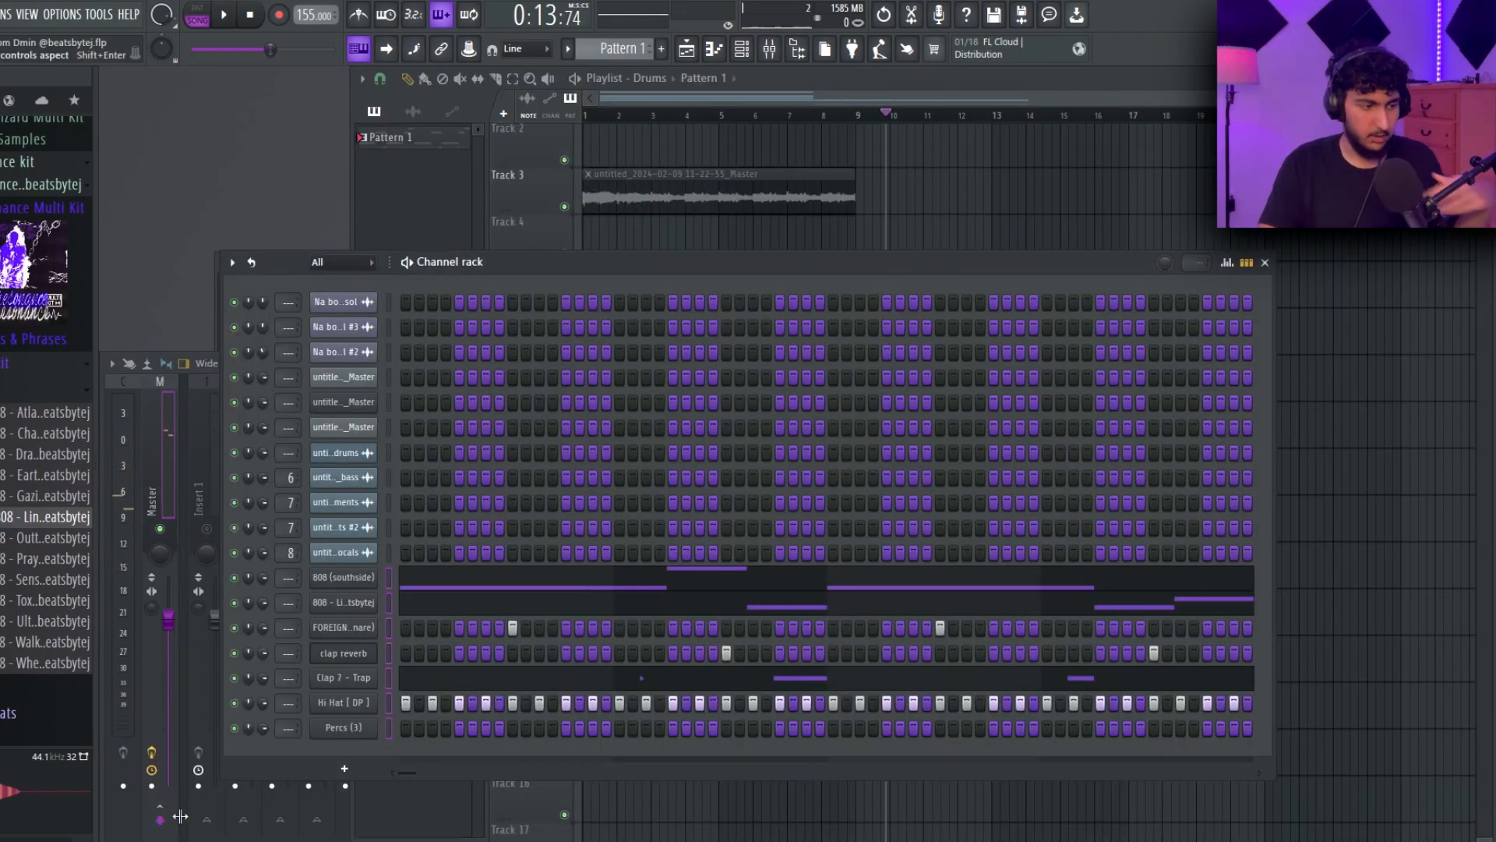
Route the 808, snare, clap, hi-hat and perc channels to mixer tracks 13 to 19 and set the song position to bar 9.
{"action": "left_click", "coordinate": [180, 816]}
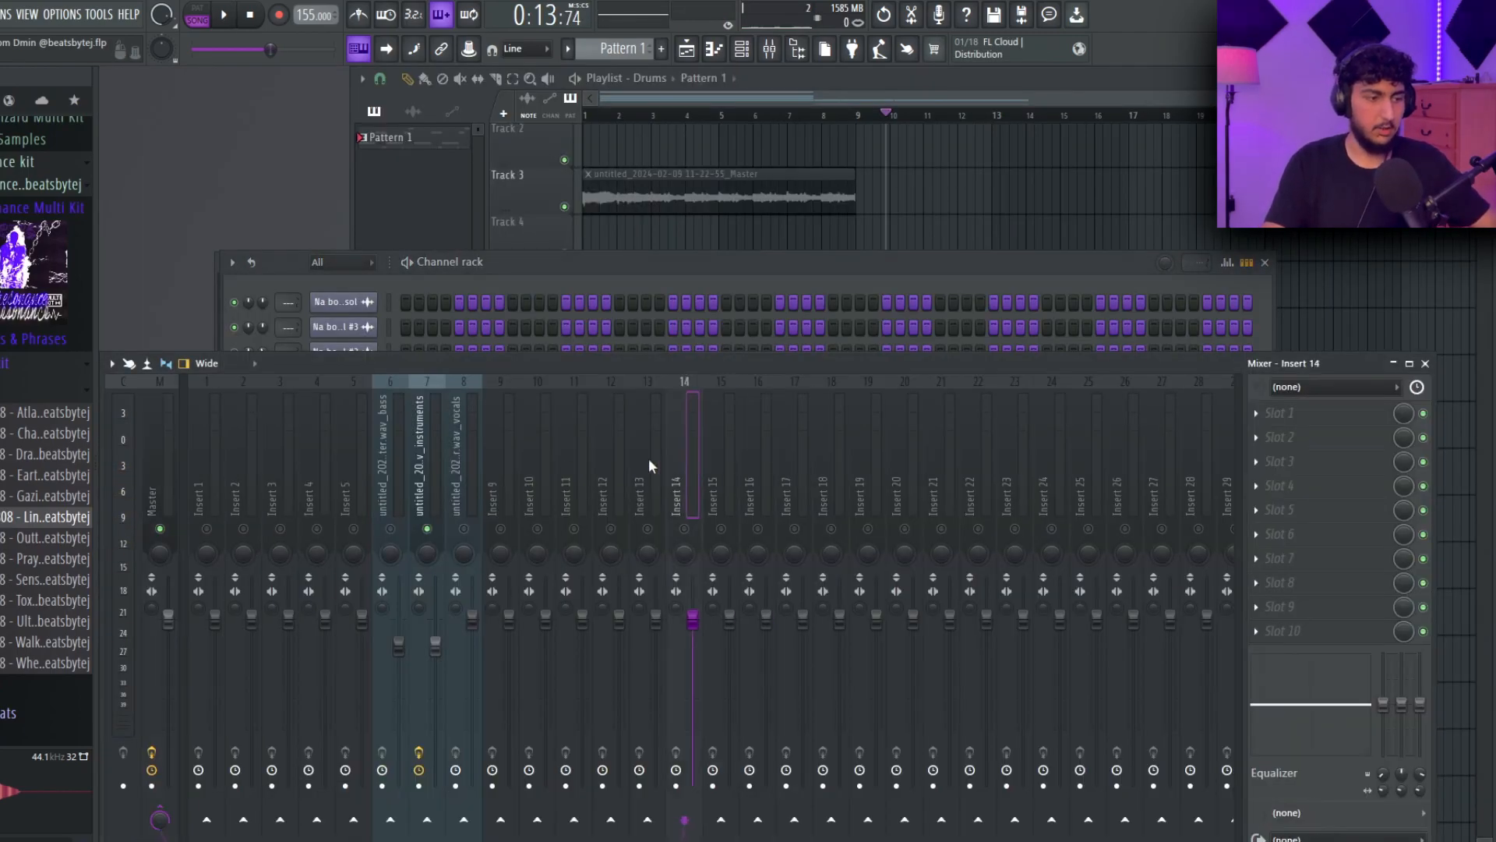
{"action": "left_click", "coordinate": [858, 118]}
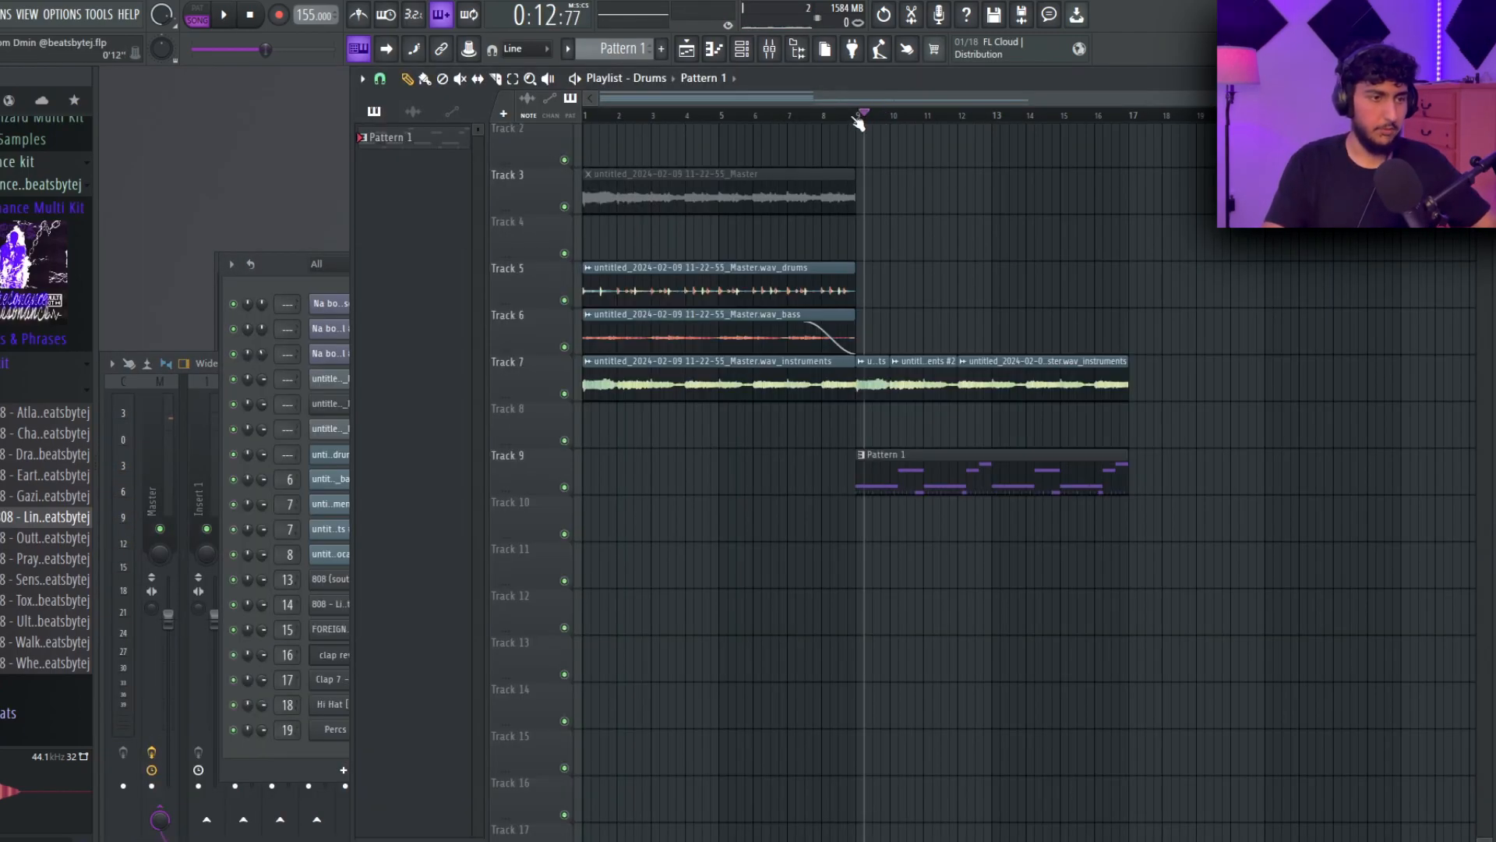
{"action": "left_click", "coordinate": [283, 267]}
Open the Hi Hat [ DP ] notes in the piano roll, change the snap and switch to the paint tool.
{"action": "right_click", "coordinate": [380, 615]}
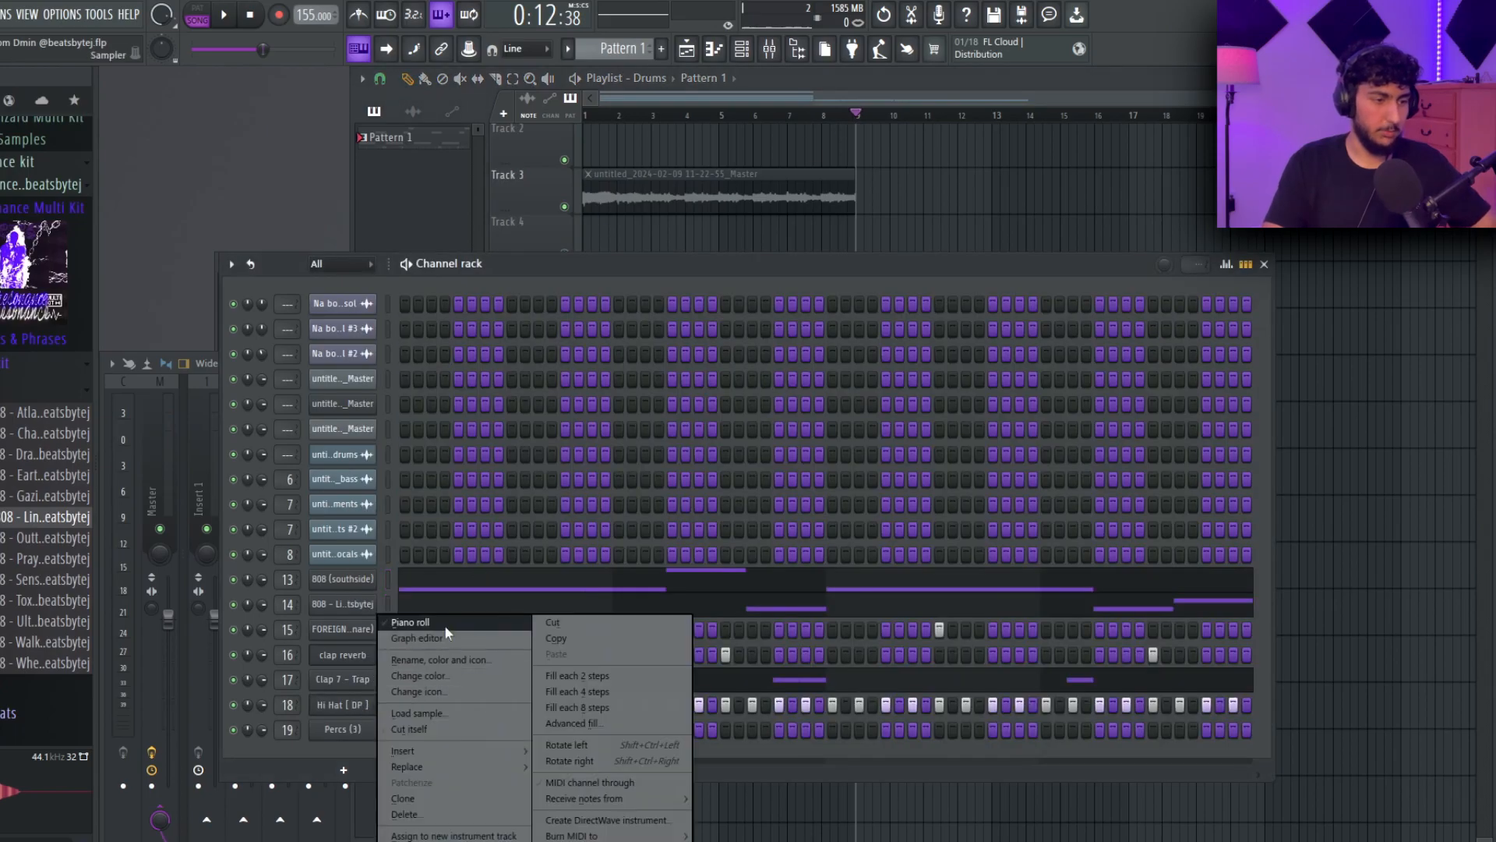
{"action": "left_click", "coordinate": [413, 624]}
{"action": "scroll", "coordinate": [831, 495], "scroll_direction": "down", "scroll_amount": 2}
{"action": "scroll", "coordinate": [930, 380], "scroll_direction": "up", "scroll_amount": 1}
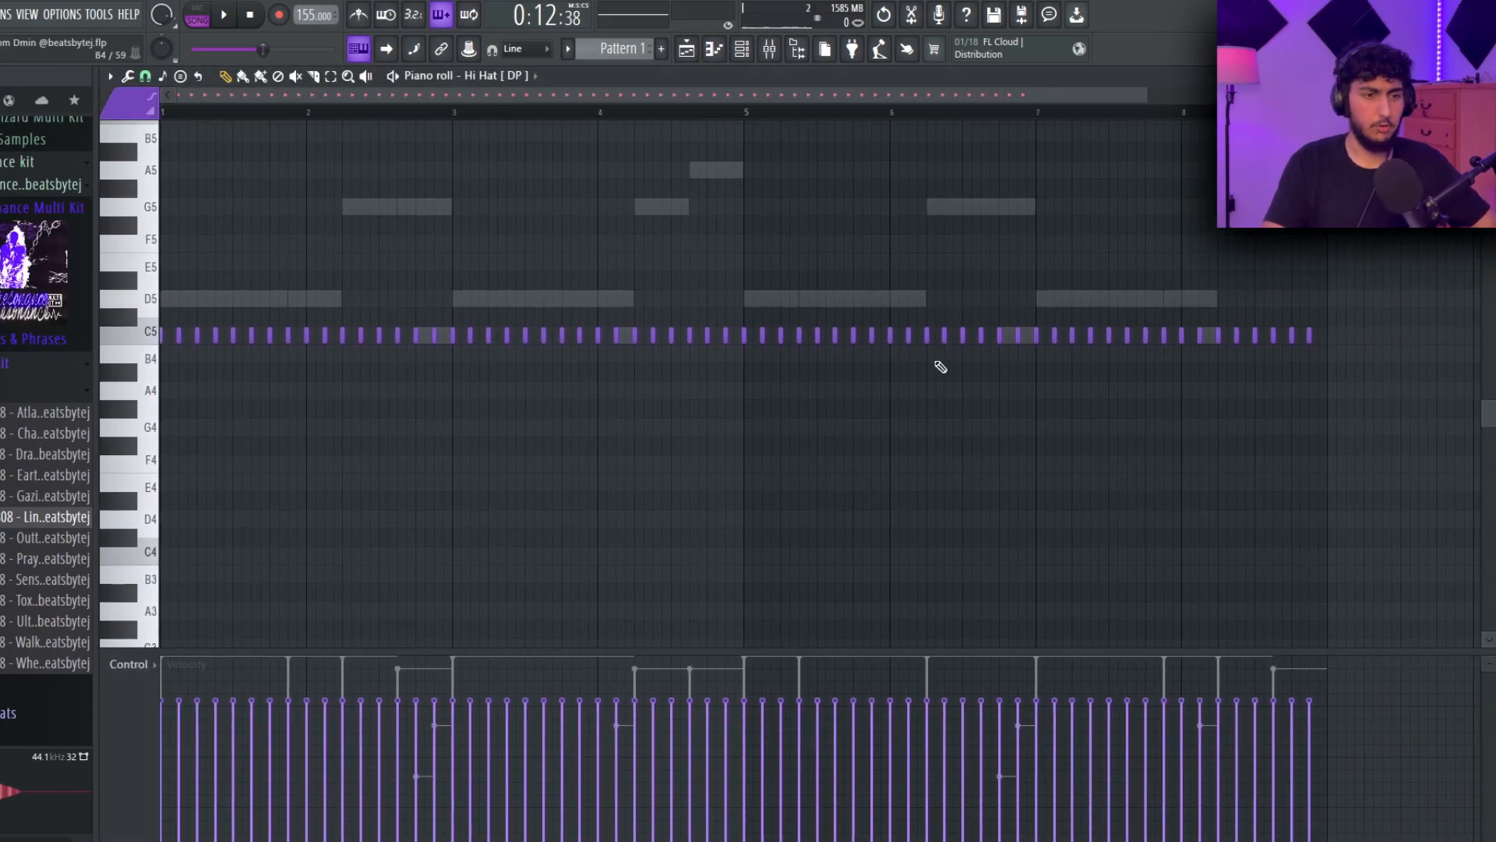
{"action": "left_click", "coordinate": [148, 77]}
{"action": "left_click", "coordinate": [194, 217]}
{"action": "key", "text": "b"}
{"action": "scroll", "coordinate": [546, 389], "scroll_direction": "up", "scroll_amount": 2}
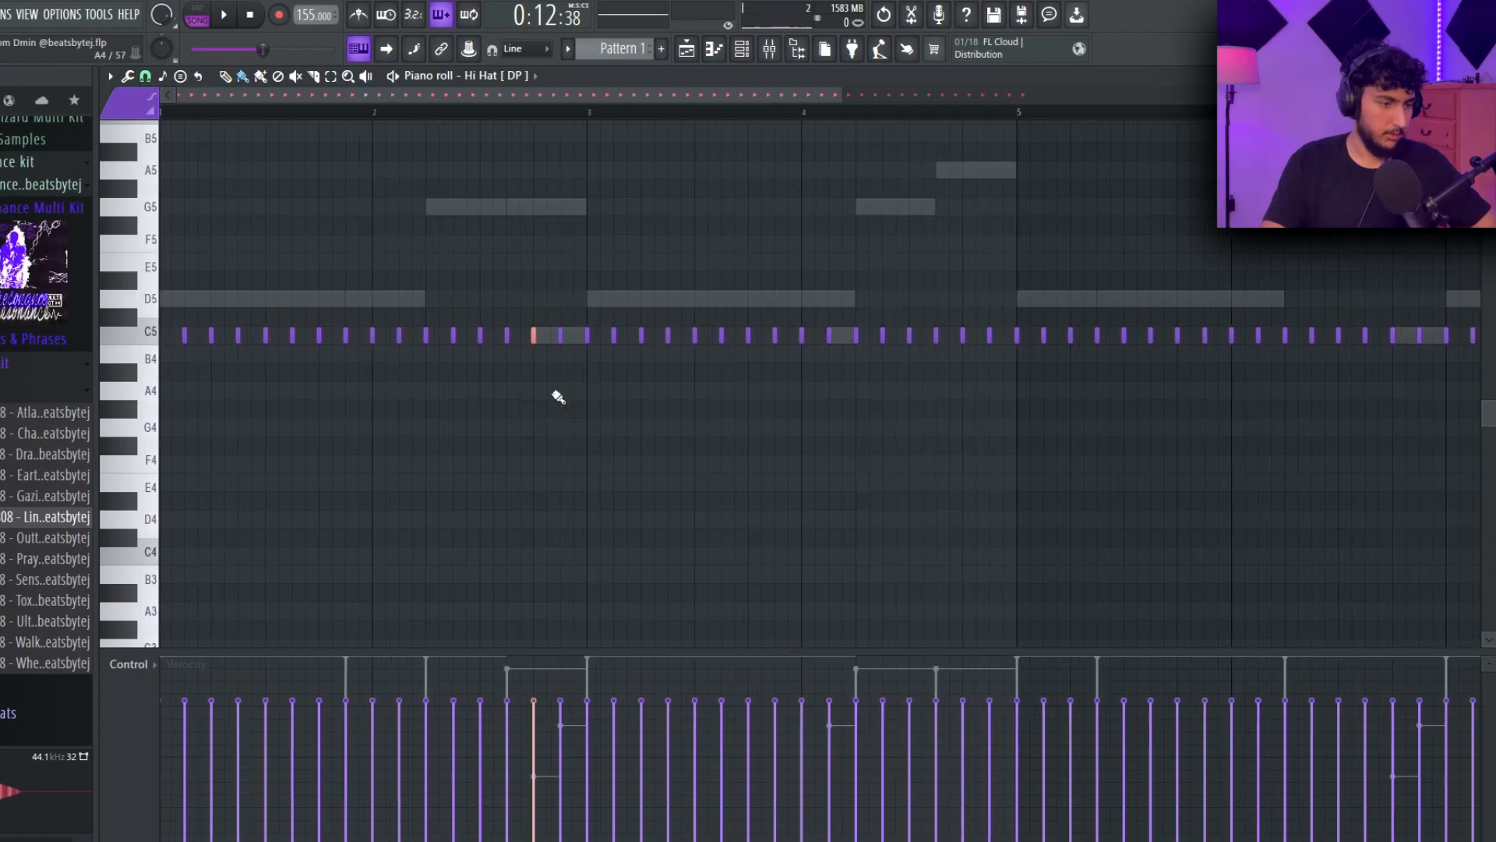
Paint a fast five-note hi-hat roll on G#4 in bar 2 and ramp its velocities upward.
{"action": "key", "text": "space"}
{"action": "scroll", "coordinate": [405, 396], "scroll_direction": "down", "scroll_amount": 1}
{"action": "scroll", "coordinate": [258, 396], "scroll_direction": "up", "scroll_amount": 3}
{"action": "mouse_move", "coordinate": [571, 409]}
{"action": "left_mouse_down"}
{"action": "mouse_move", "coordinate": [654, 411]}
{"action": "mouse_move", "coordinate": [553, 444]}
{"action": "left_mouse_up"}
{"action": "left_click_drag", "start_coordinate": [563, 763], "coordinate": [670, 731]}
{"action": "left_click", "coordinate": [848, 489], "text": "ctrl"}
{"action": "scroll", "coordinate": [857, 483], "scroll_direction": "down", "scroll_amount": 3}
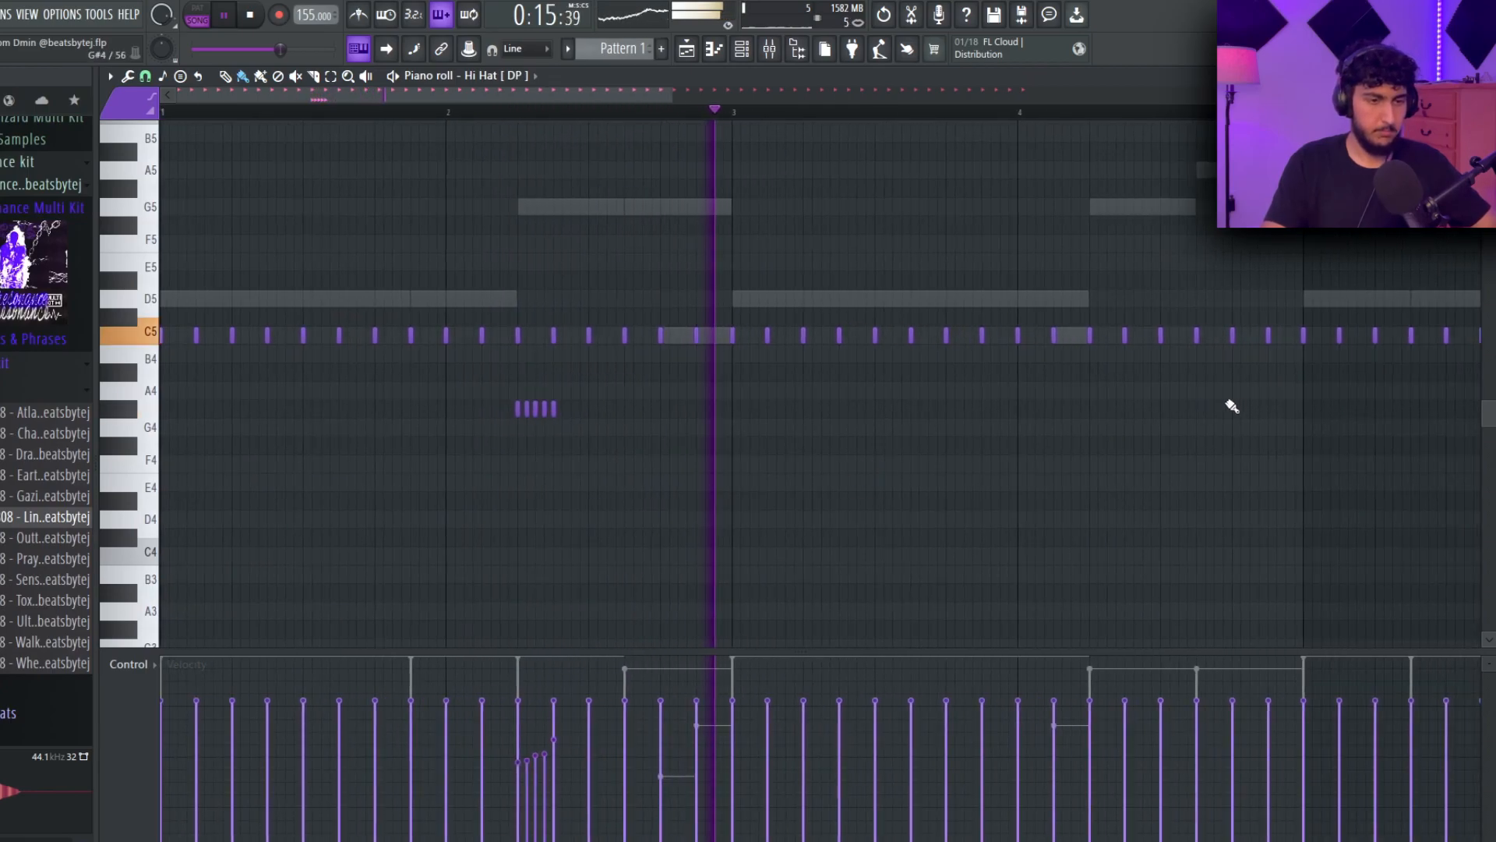
Paint extra fast hi-hat notes on C5 in the second half of bar 4.
{"action": "left_click_drag", "start_coordinate": [1205, 411], "coordinate": [971, 437]}
{"action": "scroll", "coordinate": [948, 442], "scroll_direction": "up", "scroll_amount": 3}
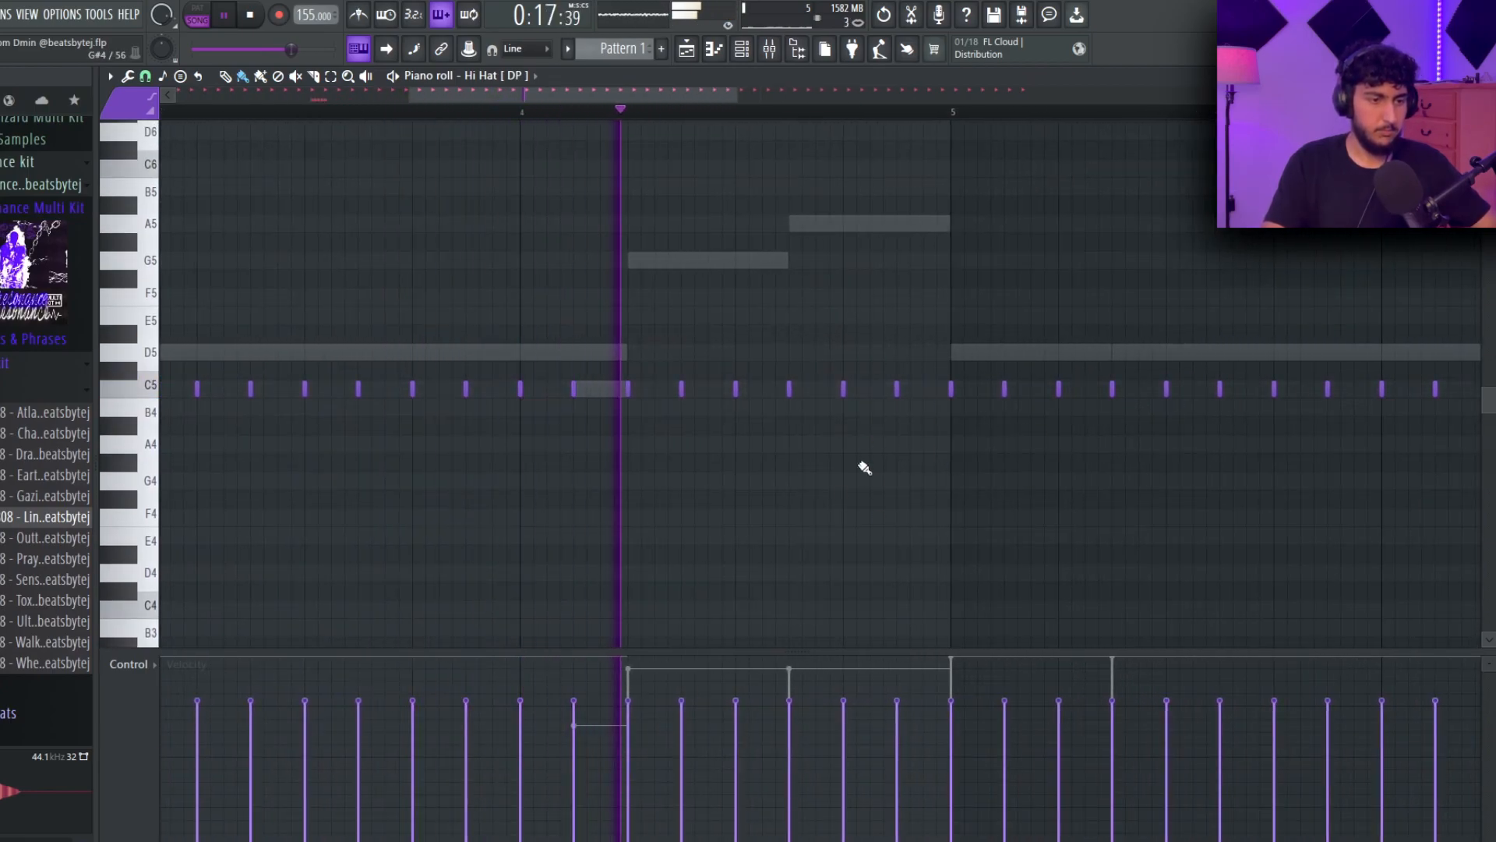
{"action": "left_click_drag", "start_coordinate": [857, 393], "coordinate": [870, 393]}
{"action": "scroll", "coordinate": [1036, 424], "scroll_direction": "down", "scroll_amount": 5}
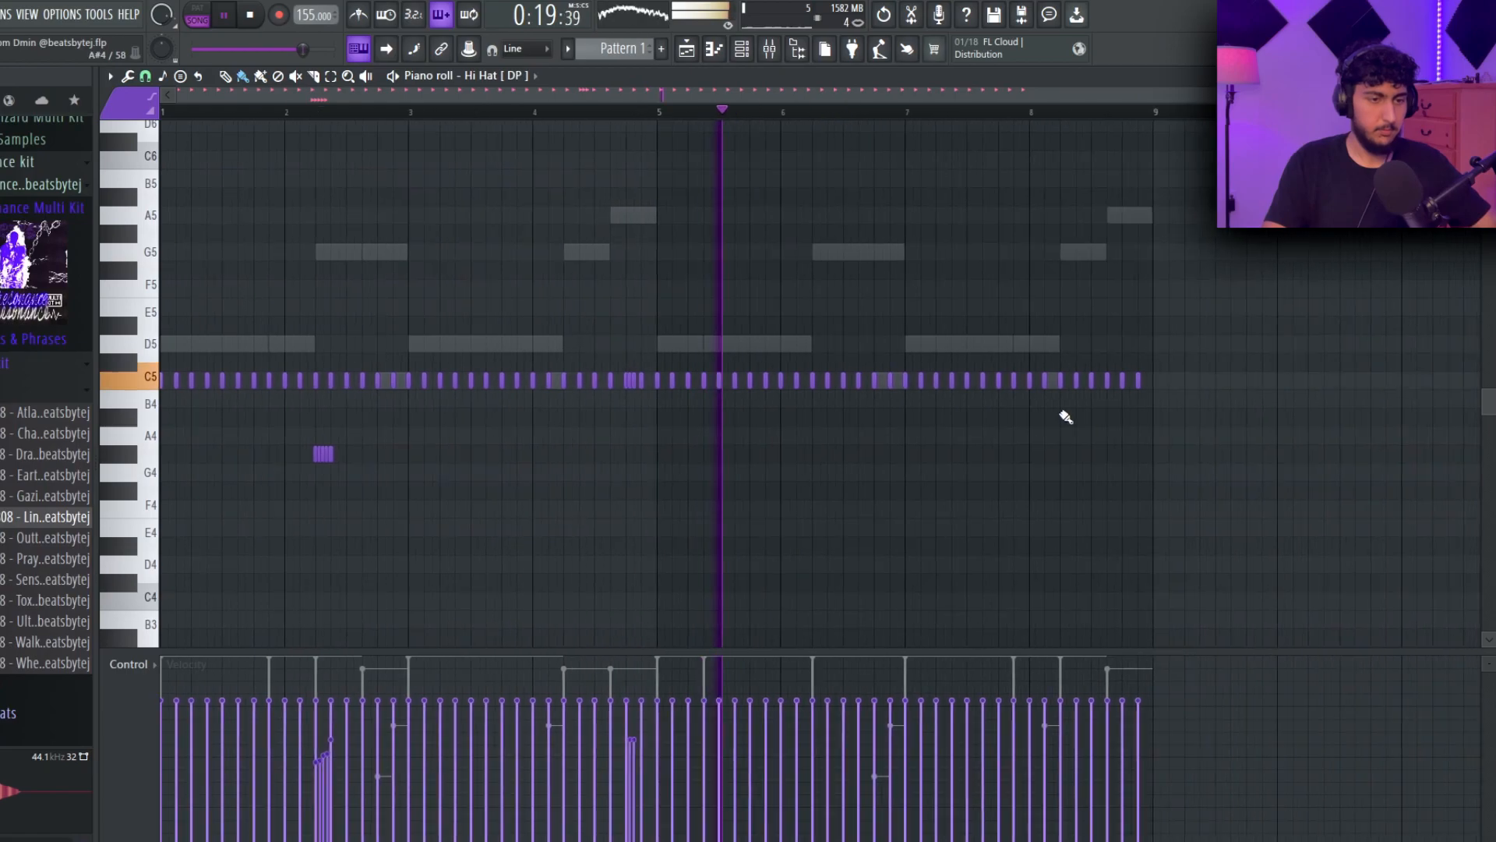
Paint a five-note hi-hat roll on F4 in bar 6 and extra fast C5 hats in bar 8.
{"action": "scroll", "coordinate": [889, 448], "scroll_direction": "up", "scroll_amount": 6}
{"action": "left_click_drag", "start_coordinate": [560, 509], "coordinate": [644, 509]}
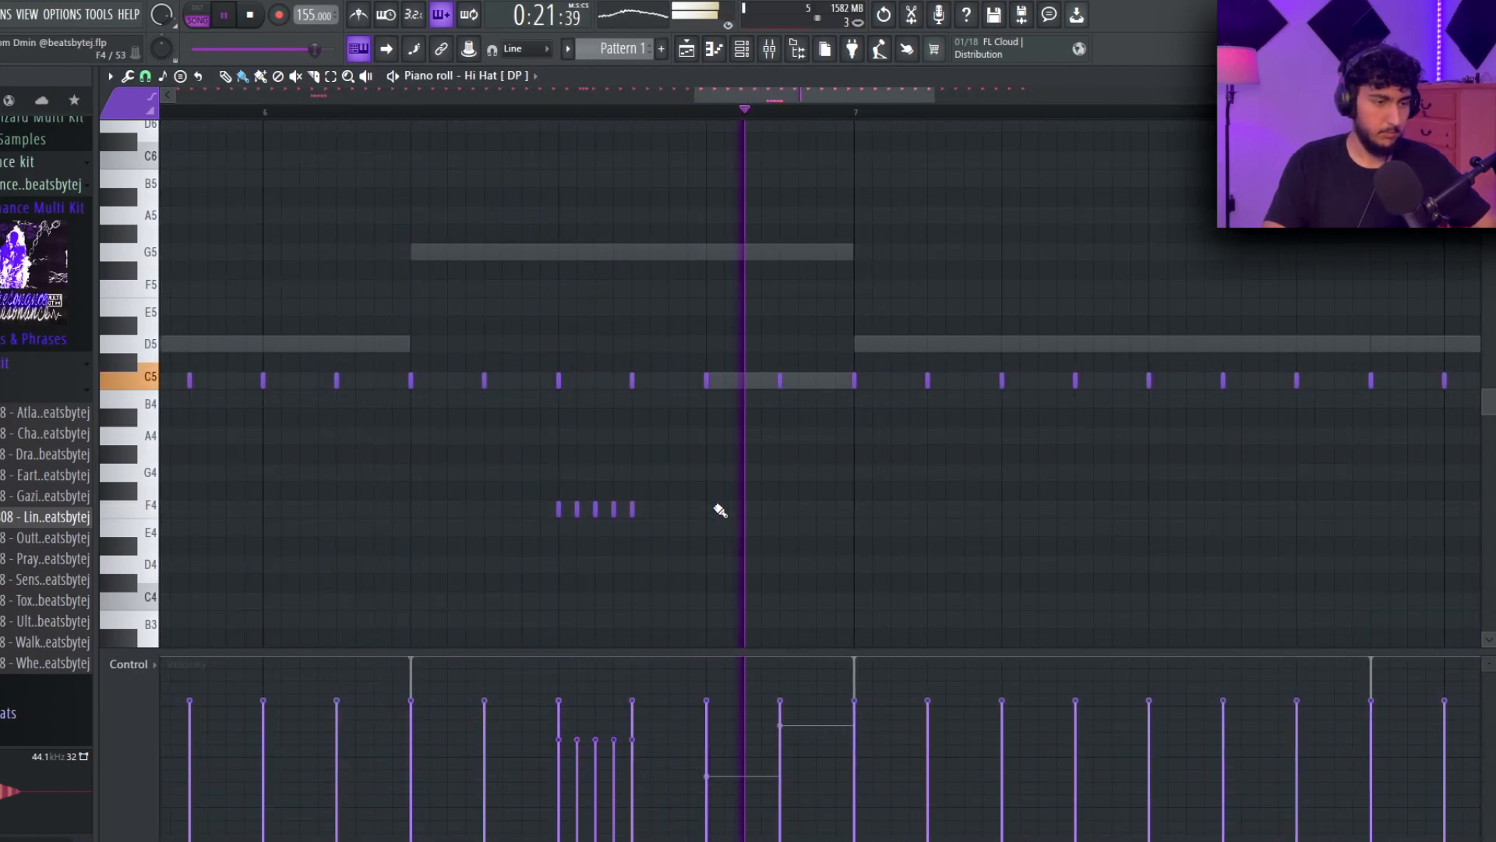
{"action": "scroll", "coordinate": [1133, 447], "scroll_direction": "down", "scroll_amount": 3}
{"action": "scroll", "coordinate": [1126, 436], "scroll_direction": "down", "scroll_amount": 1}
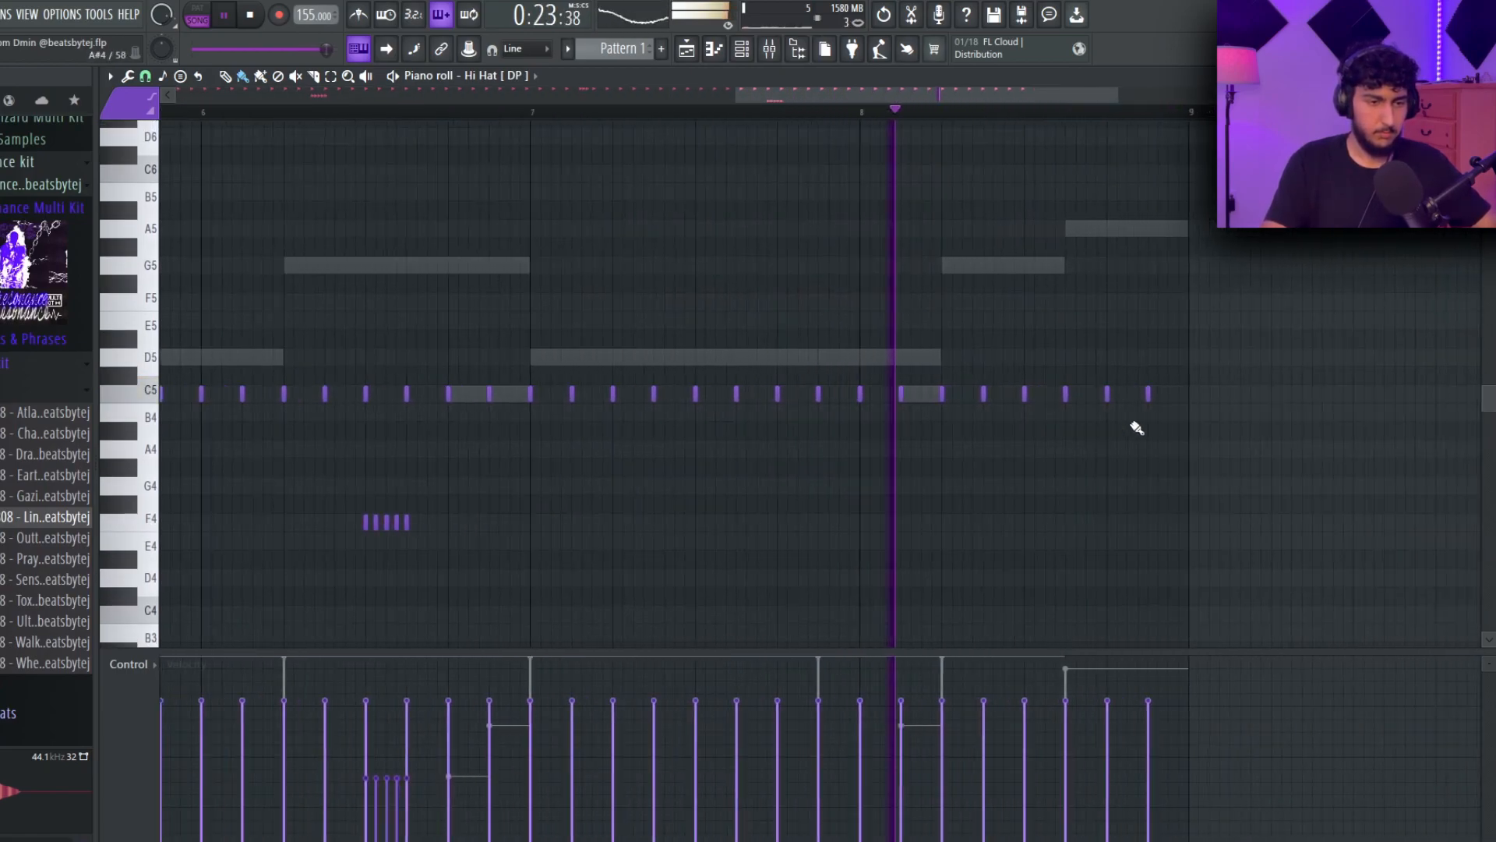
{"action": "scroll", "coordinate": [1126, 428], "scroll_direction": "up", "scroll_amount": 3}
{"action": "left_click_drag", "start_coordinate": [990, 400], "coordinate": [1017, 400]}
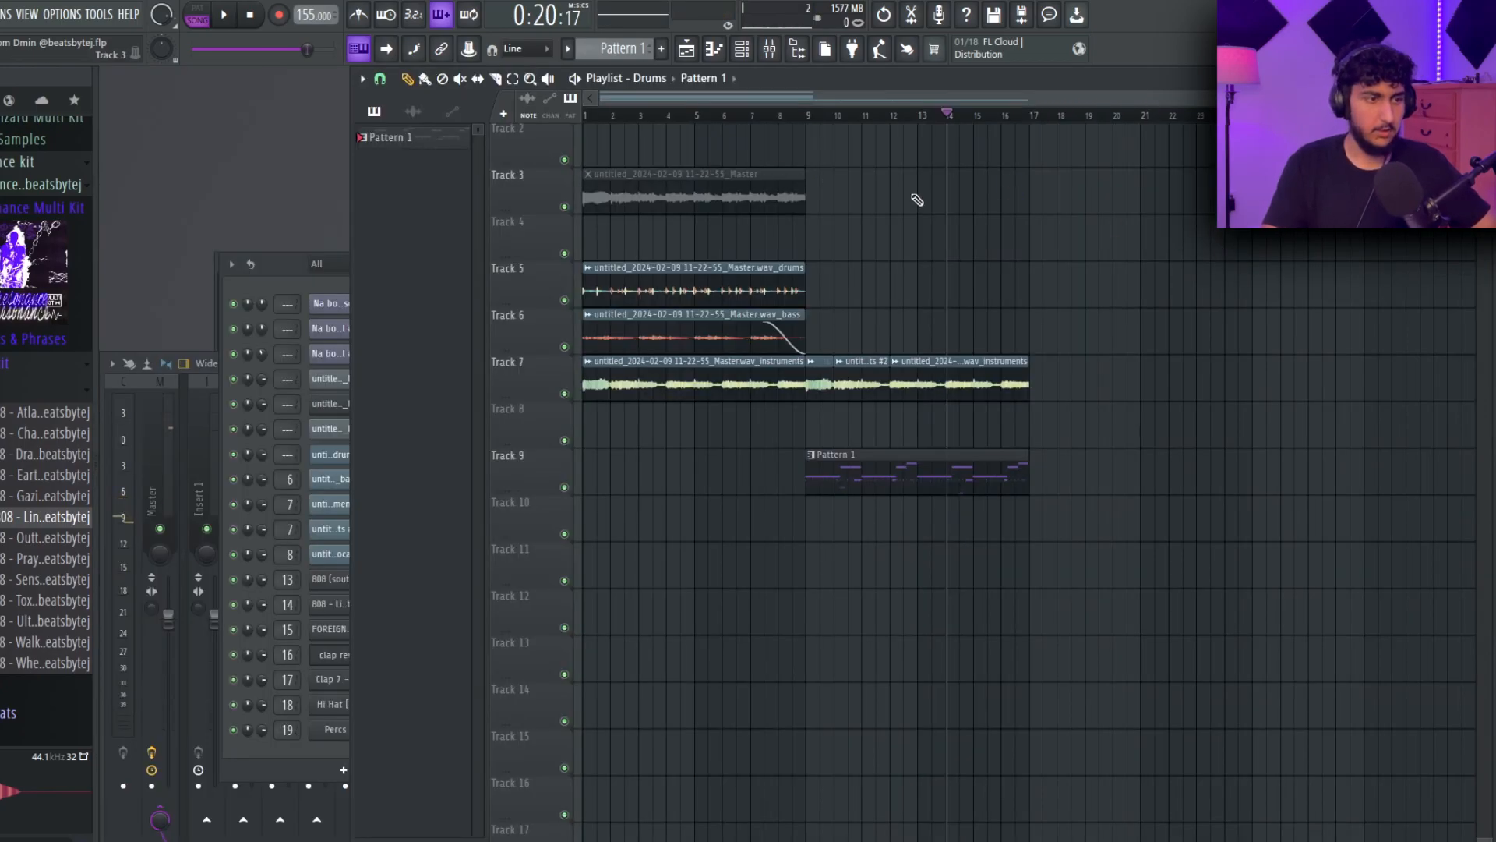
Switch the playlist to Arrangement, activate Track 1 and search the Na boca do sol clip for a new chop.
{"action": "left_click", "coordinate": [666, 79]}
{"action": "left_click", "coordinate": [666, 113]}
{"action": "scroll", "coordinate": [1286, 301], "scroll_direction": "down", "scroll_amount": 2}
{"action": "left_click_drag", "start_coordinate": [1282, 306], "coordinate": [931, 389]}
{"action": "right_click", "coordinate": [786, 167]}
{"action": "key", "text": "ctrl+z"}
{"action": "left_click", "coordinate": [565, 162]}
{"action": "left_click_drag", "start_coordinate": [1216, 374], "coordinate": [1076, 388]}
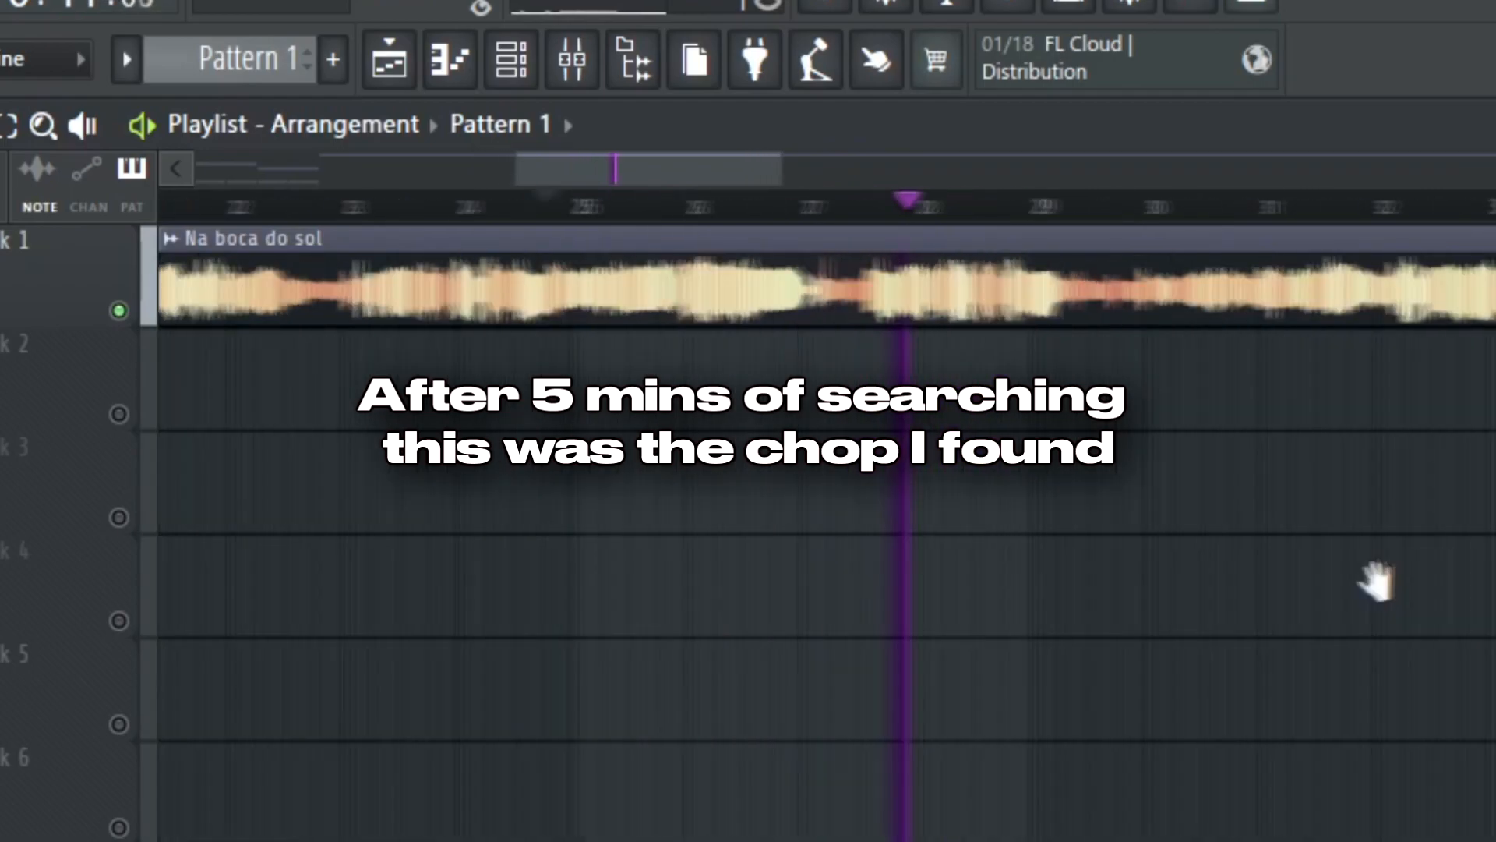
{"action": "left_click", "coordinate": [865, 209]}
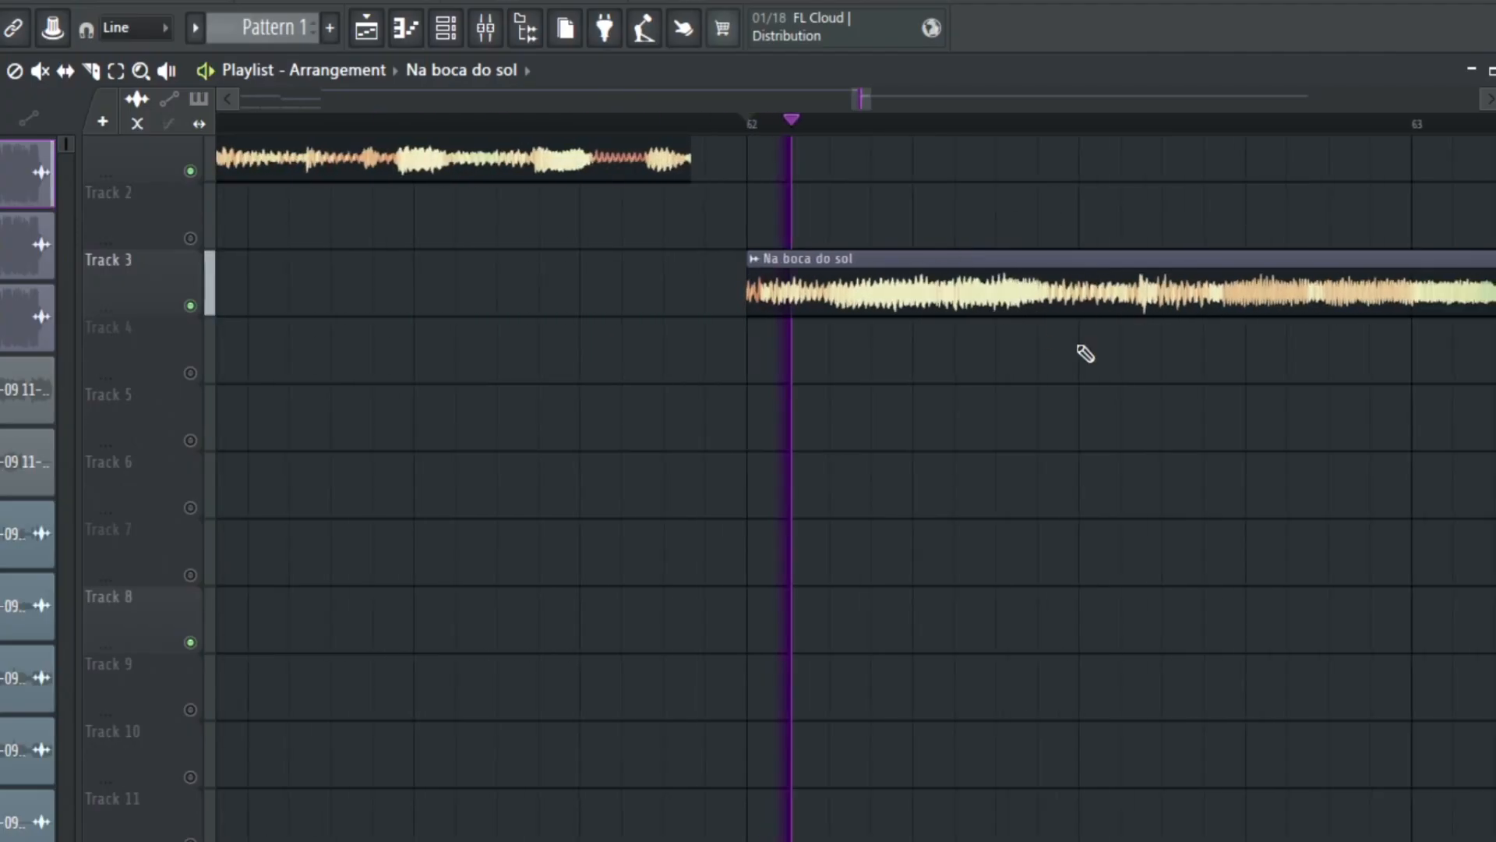
Slice the Na boca do sol clip on Track 3 shortly after bar 64 to isolate the chop starting at bar 62.
{"action": "left_click_drag", "start_coordinate": [1086, 353], "coordinate": [935, 558]}
{"action": "scroll", "coordinate": [1022, 530], "scroll_direction": "down", "scroll_amount": 5}
{"action": "left_click_drag", "start_coordinate": [1113, 498], "coordinate": [915, 484]}
{"action": "scroll", "coordinate": [915, 475], "scroll_direction": "up", "scroll_amount": 2}
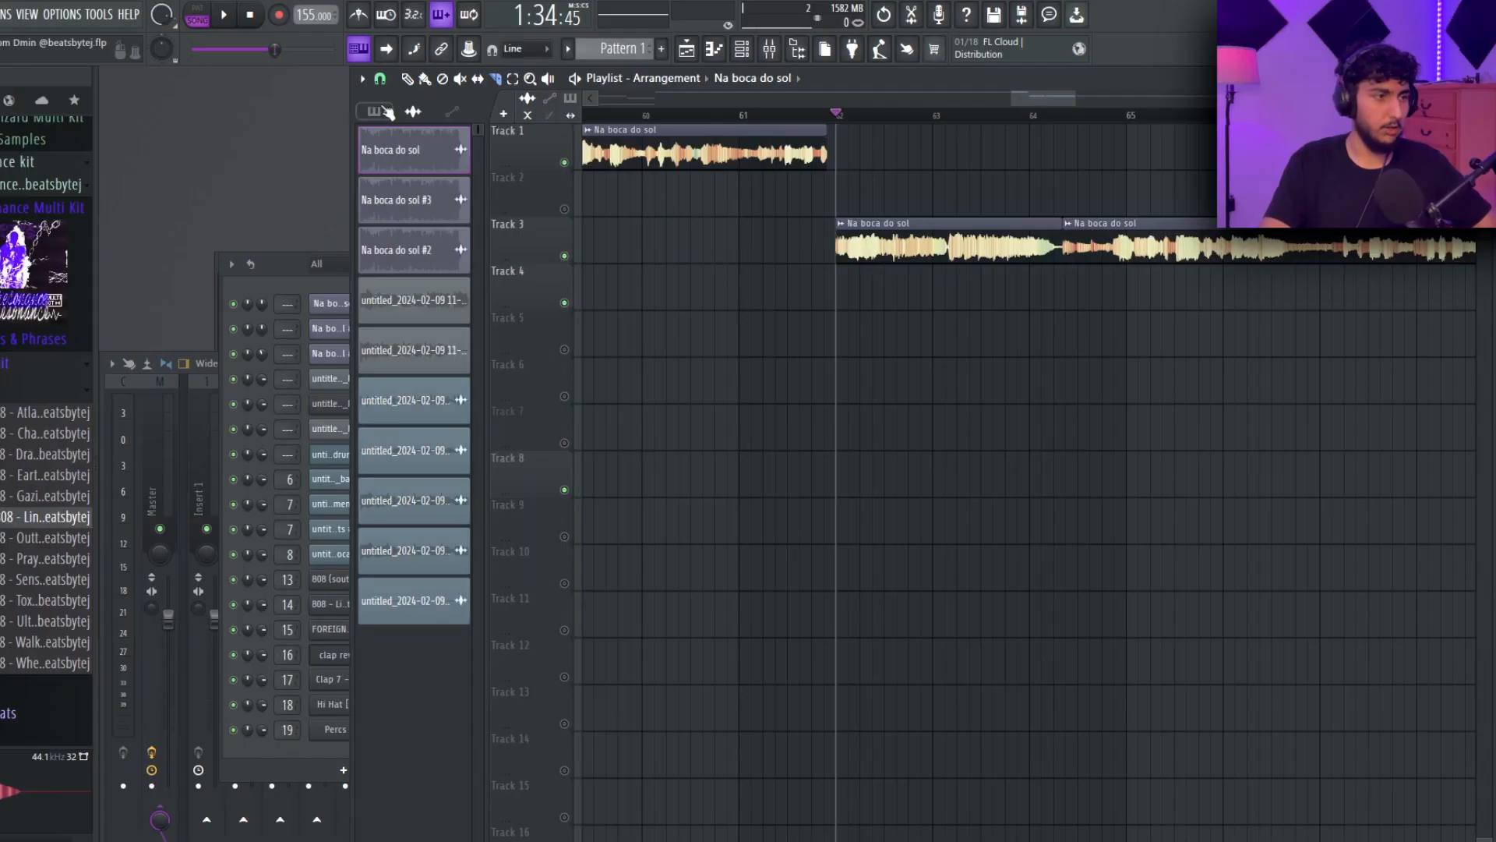
Move the chop down to Track 4 and extract its instruments stem onto Track 5.
{"action": "left_click_drag", "start_coordinate": [912, 246], "coordinate": [912, 293]}
{"action": "left_click", "coordinate": [841, 271]}
{"action": "left_click", "coordinate": [1003, 364]}
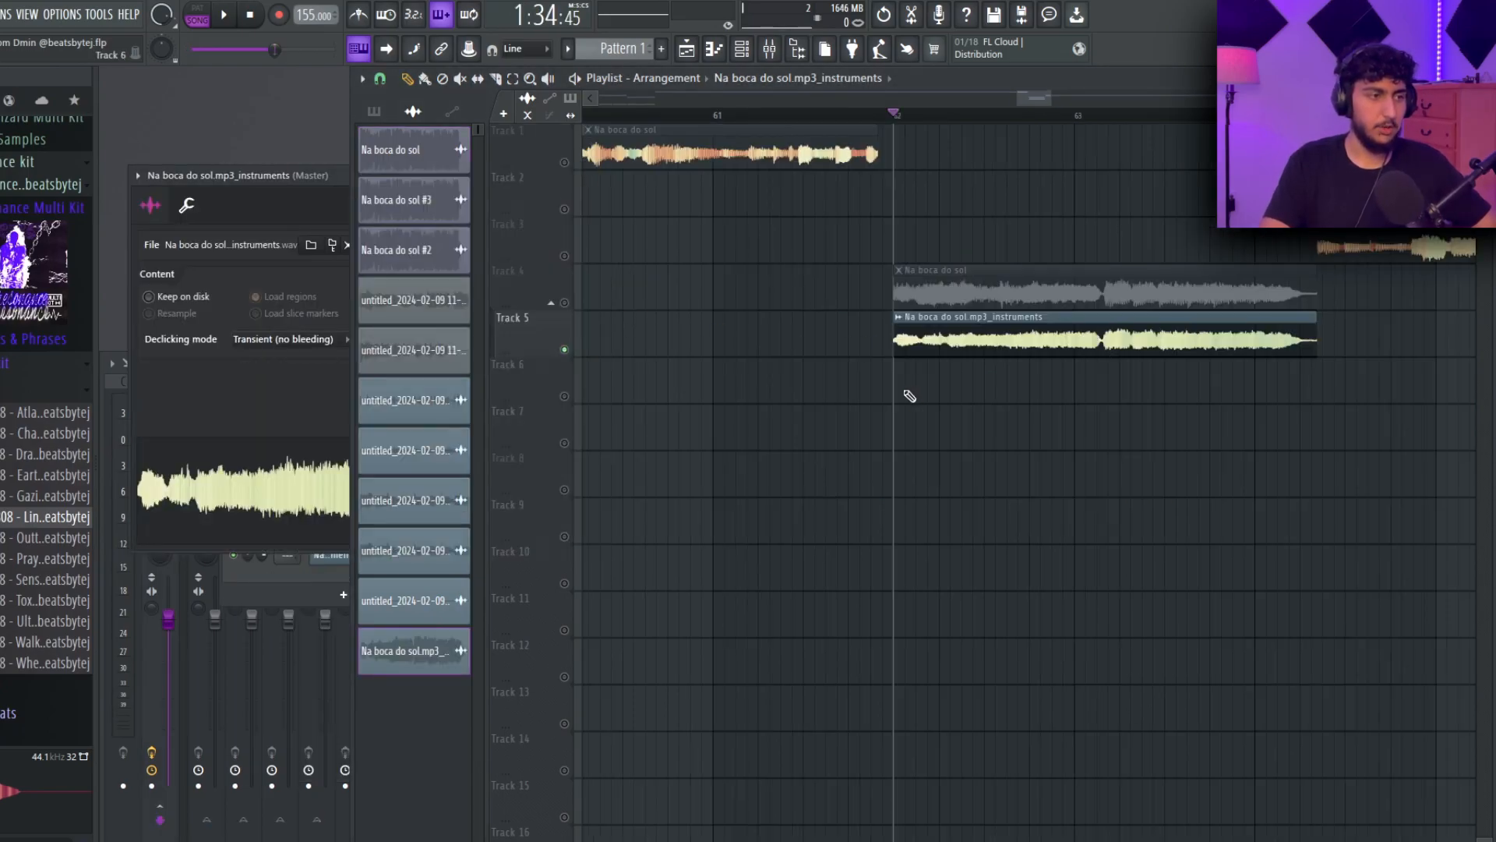
Copy the project tempo value and lower the tempo to 133 BPM so the instruments stem spans two bars.
{"action": "right_click", "coordinate": [310, 16]}
{"action": "left_click", "coordinate": [371, 207]}
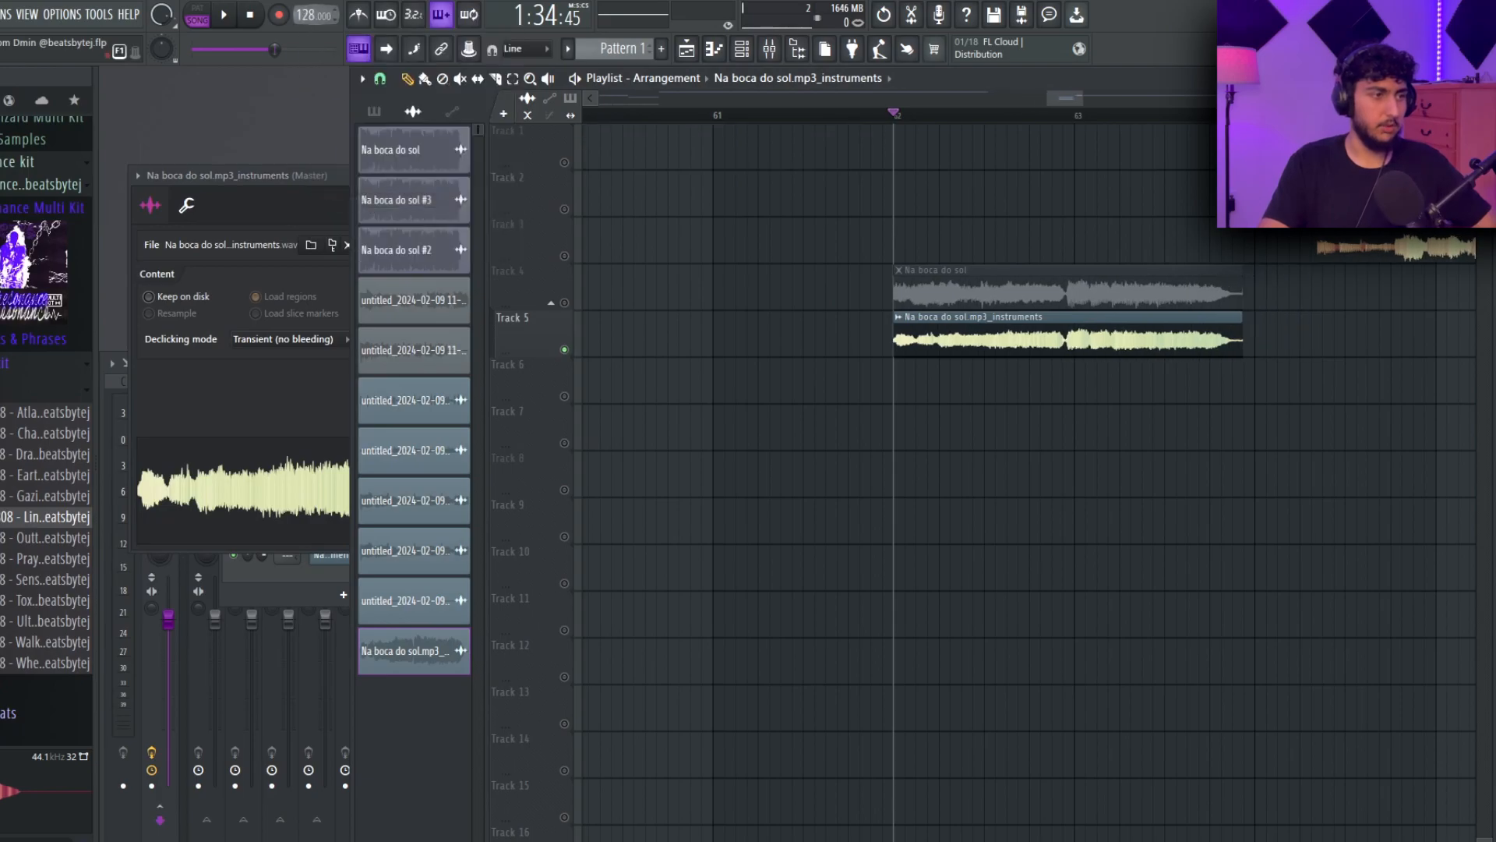
{"action": "left_click_drag", "start_coordinate": [309, 16], "coordinate": [310, 3]}
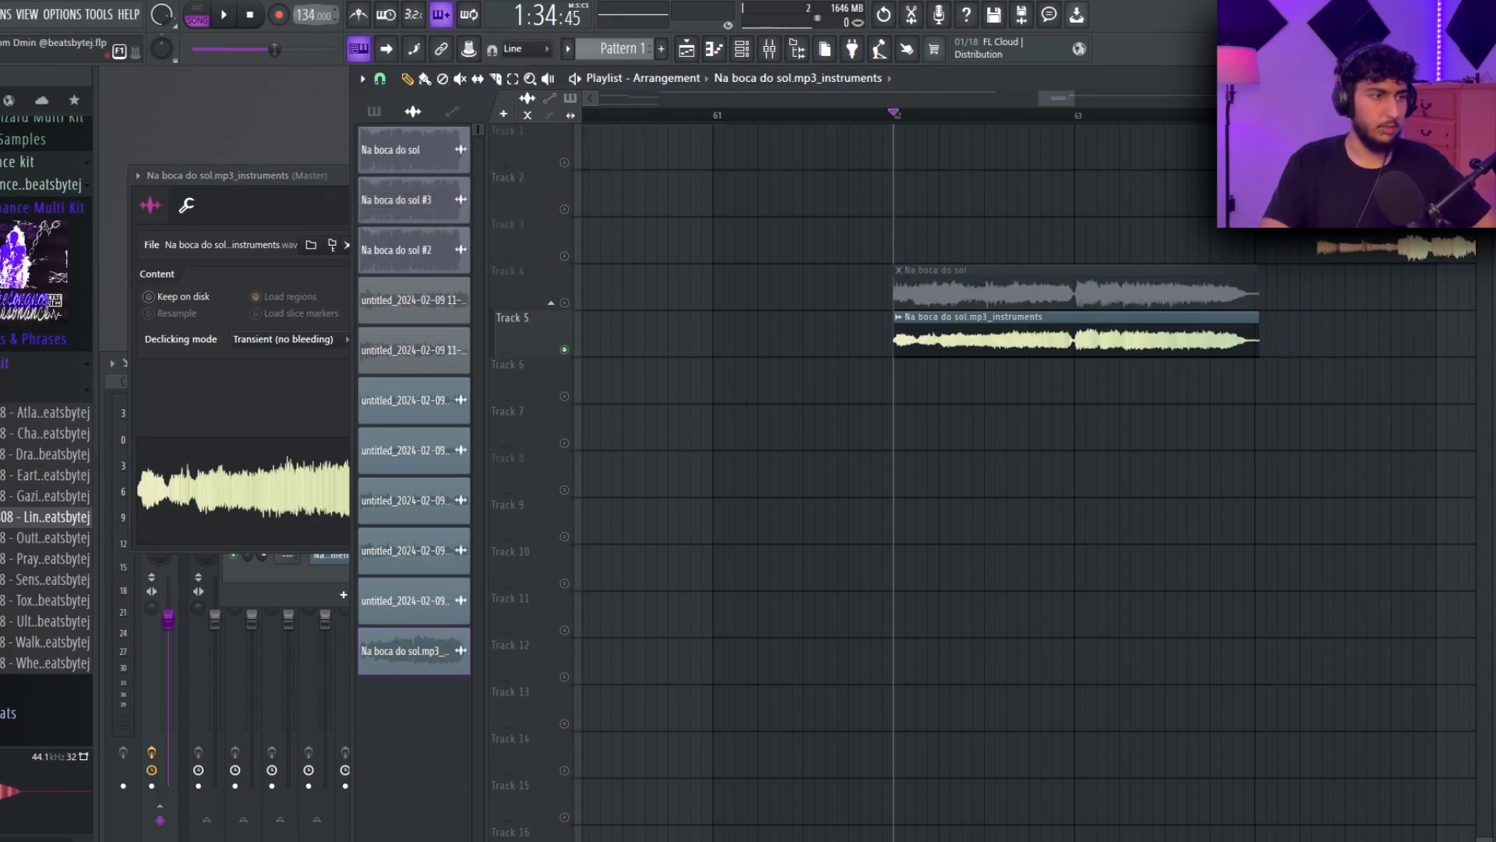
{"action": "scroll", "coordinate": [913, 374], "scroll_direction": "up", "scroll_amount": 3}
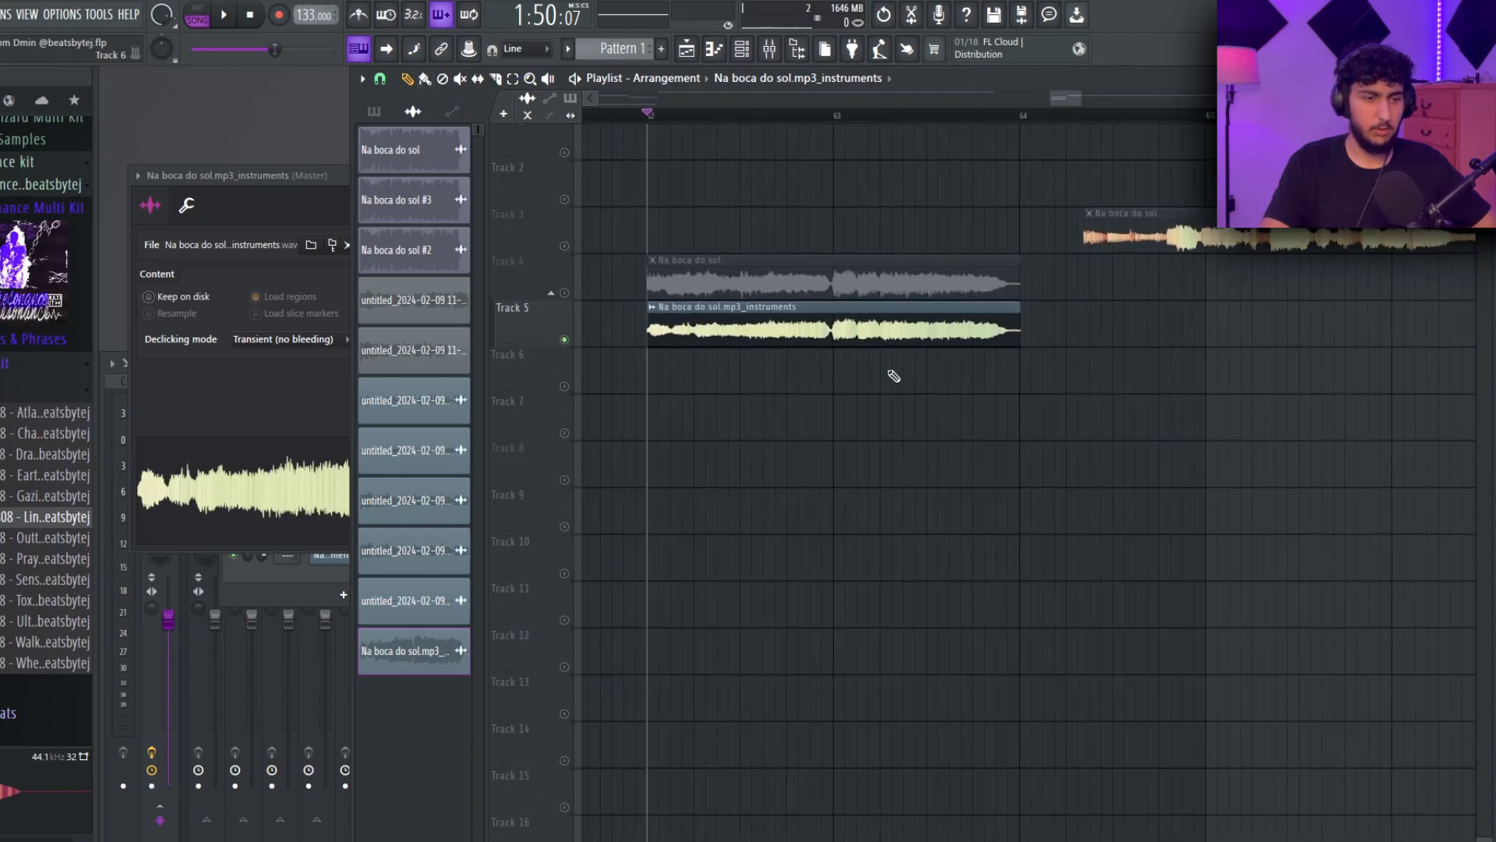
{"action": "scroll", "coordinate": [1013, 374], "scroll_direction": "down", "scroll_amount": 3}
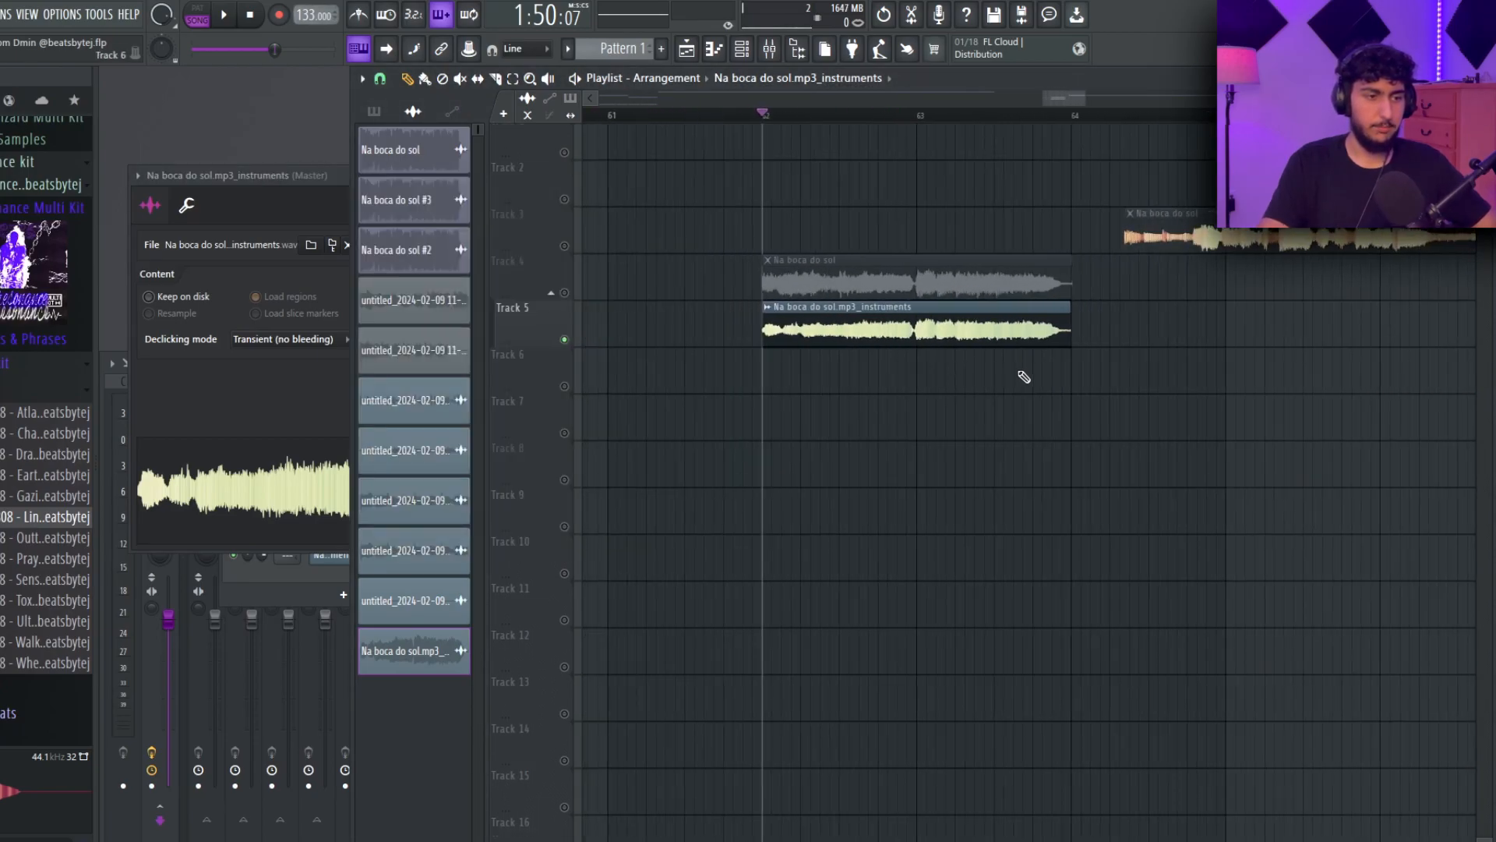
Paste the copied tempo to restore 155 BPM and remove the instruments stem from Track 5 of Arrangement.
{"action": "right_click", "coordinate": [312, 16]}
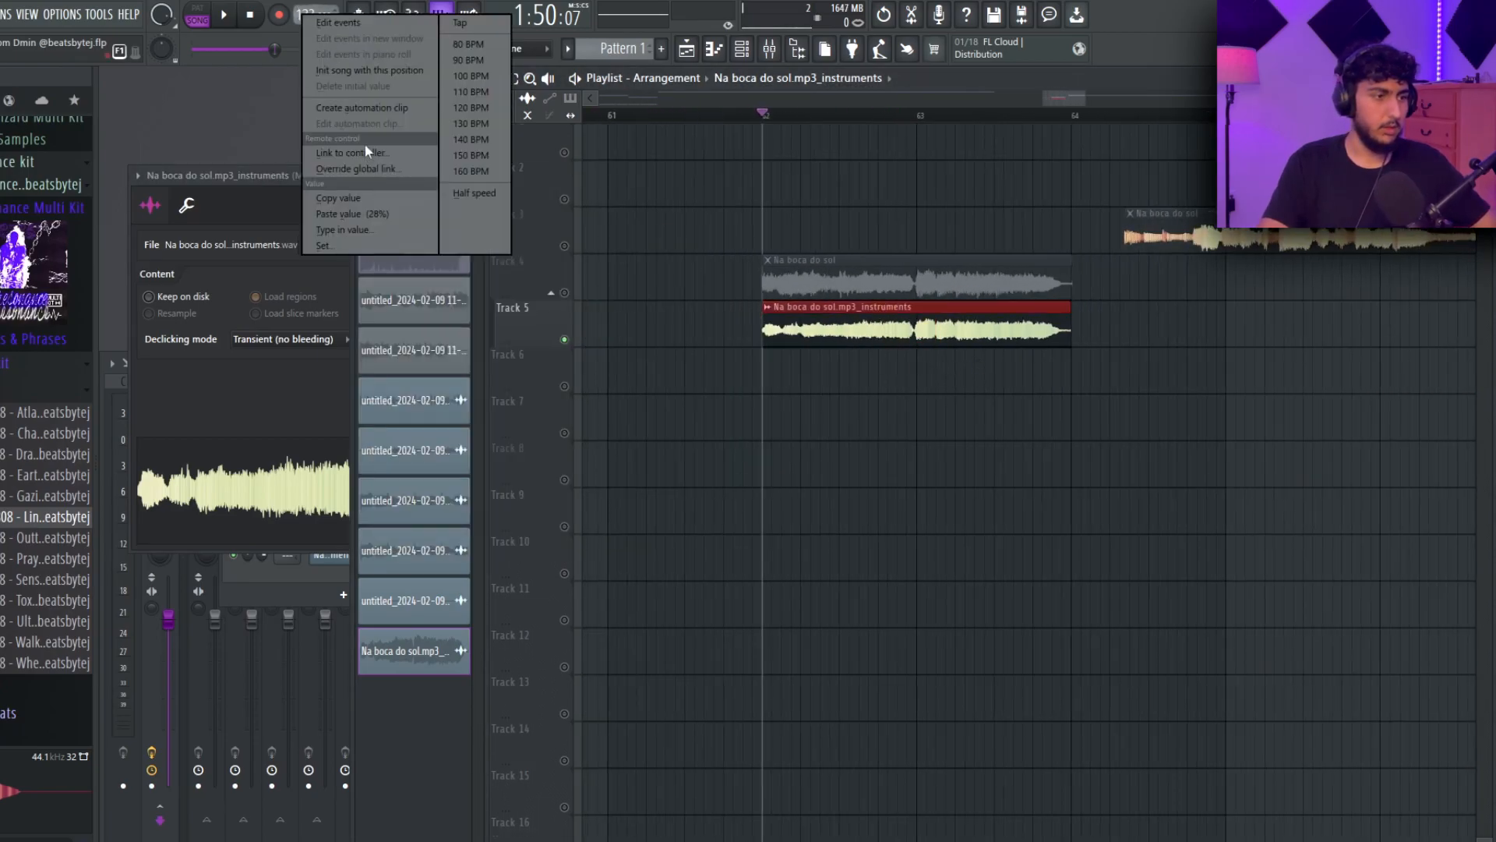
{"action": "left_click", "coordinate": [354, 214]}
{"action": "right_click", "coordinate": [921, 343]}
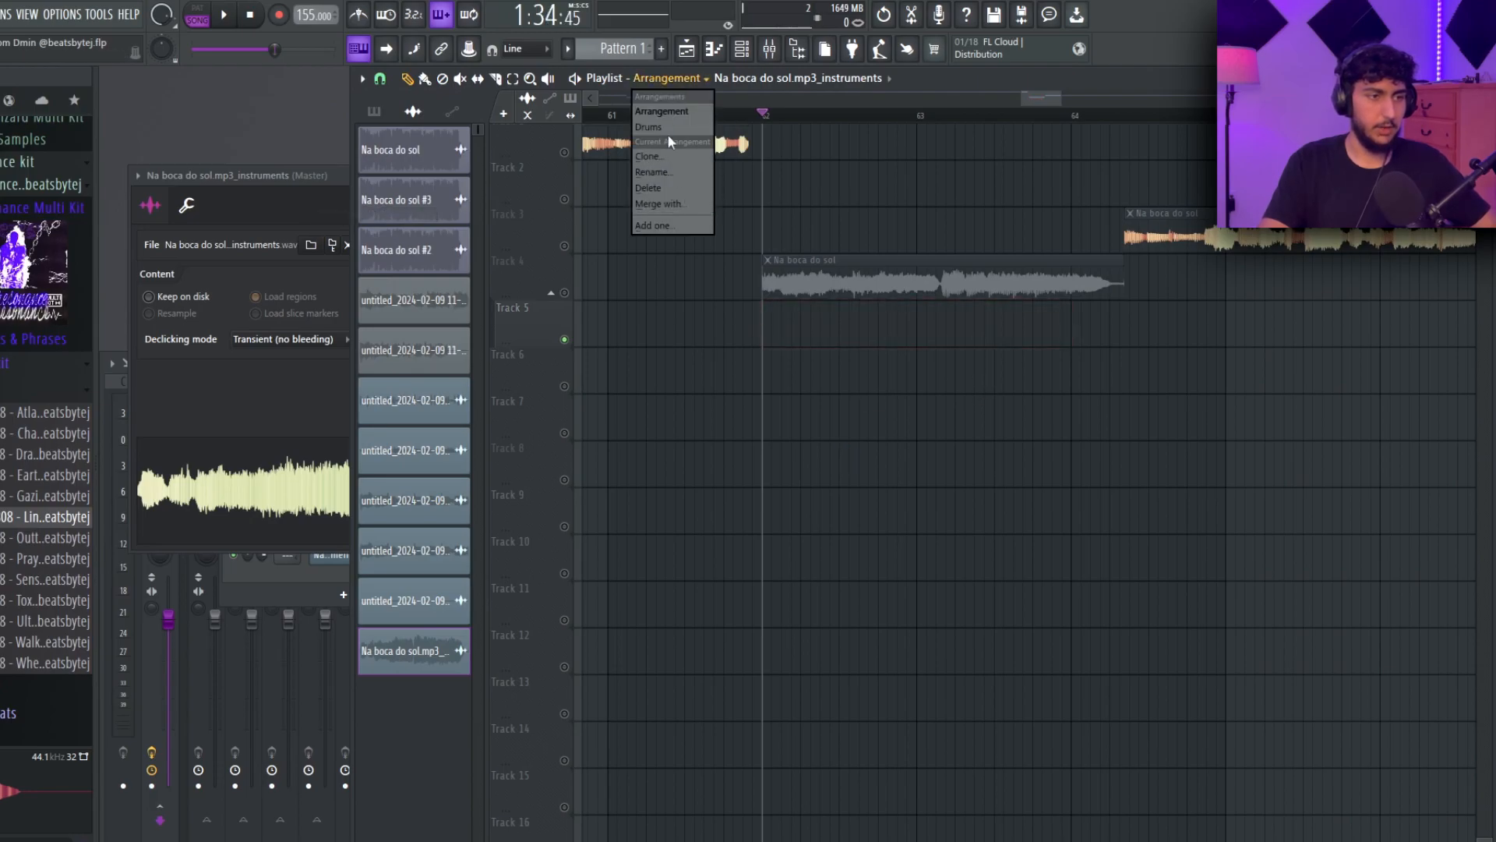
In the Drums arrangement, repeat the beat section from bar 17 and put the new instruments stem at bars 17 to 19 on Track 5 instead of the old chop.
{"action": "left_click", "coordinate": [648, 127]}
{"action": "left_click_drag", "start_coordinate": [666, 288], "coordinate": [1409, 288]}
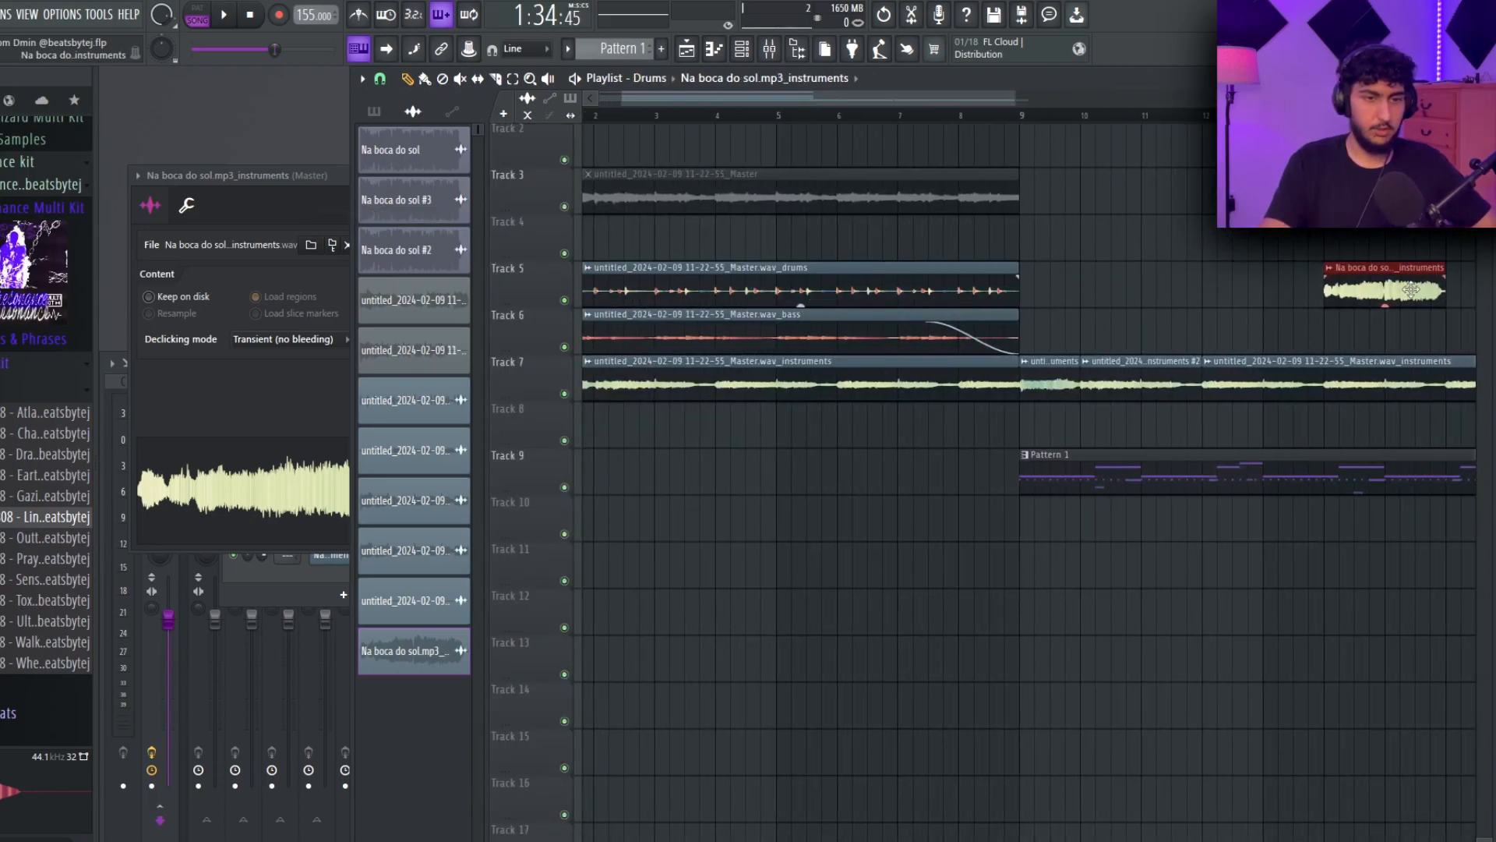
{"action": "left_click_drag", "start_coordinate": [1275, 272], "coordinate": [979, 322]}
{"action": "right_click", "coordinate": [1262, 284]}
{"action": "left_click_drag", "start_coordinate": [1080, 337], "coordinate": [1285, 355]}
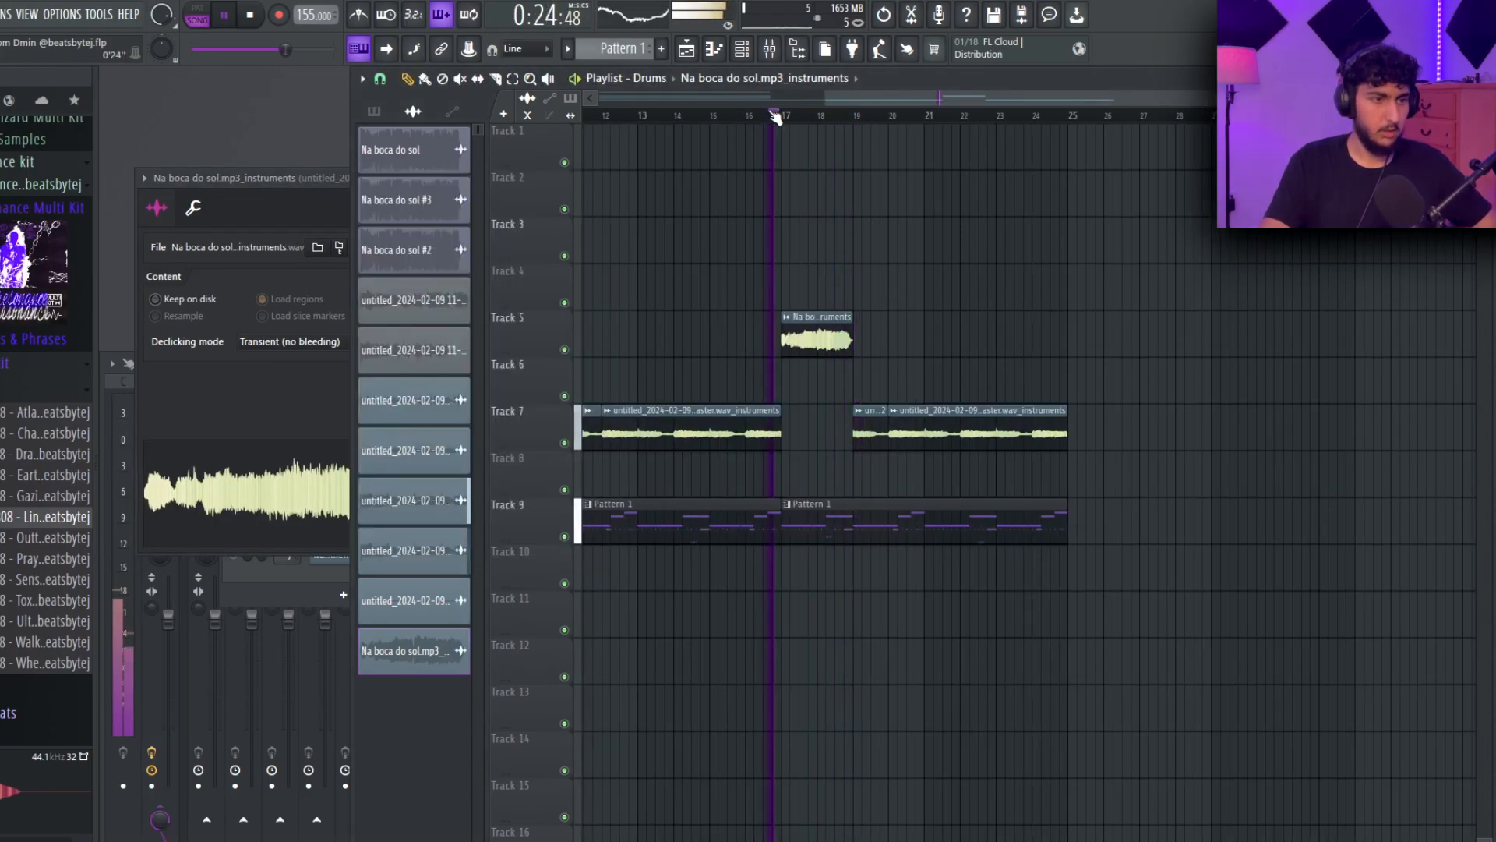
Open the Na boca do sol.mp3_instruments clip's channel settings and adjust its volume and panning during playback.
{"action": "left_click_drag", "start_coordinate": [652, 273], "coordinate": [748, 274]}
{"action": "left_click_drag", "start_coordinate": [319, 181], "coordinate": [328, 179]}
{"action": "left_click_drag", "start_coordinate": [488, 204], "coordinate": [464, 201]}
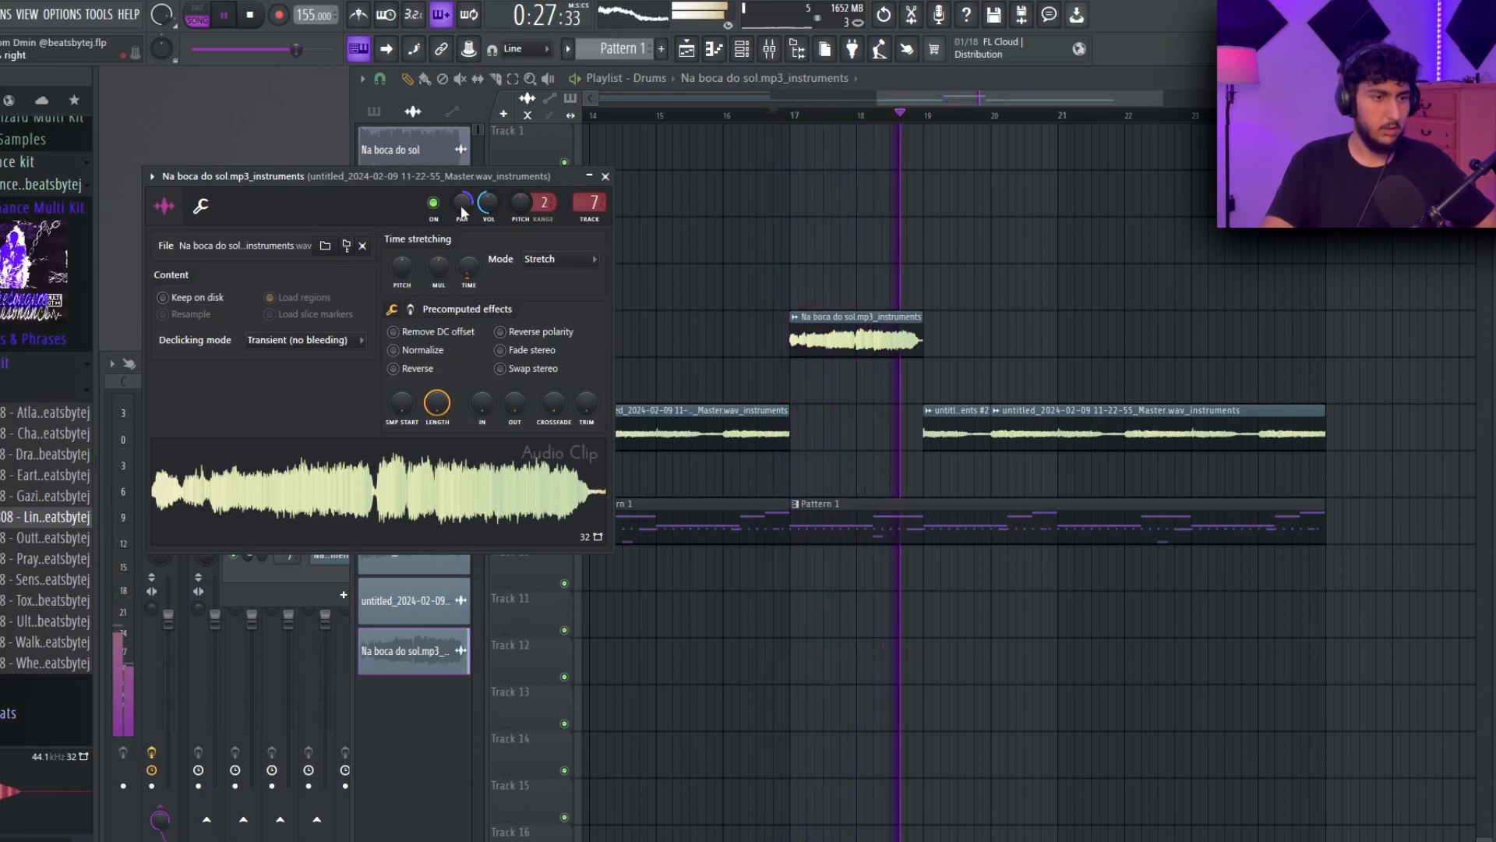
{"action": "left_click", "coordinate": [1003, 224]}
{"action": "scroll", "coordinate": [1005, 301], "scroll_direction": "down", "scroll_amount": 4}
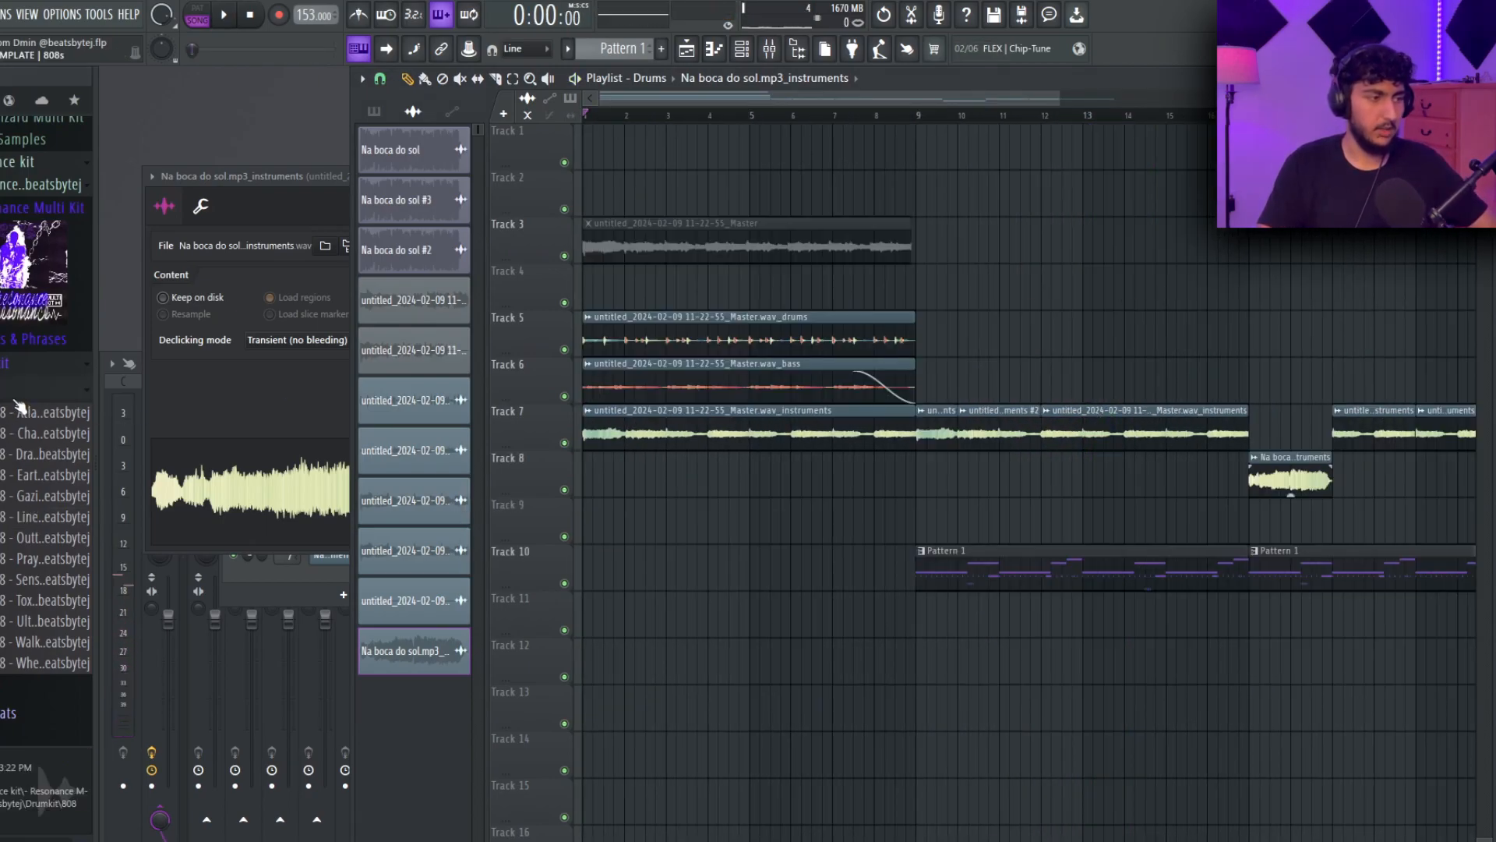
Add the Riser Crash (163 bpm) sample from the kit's Risers folder to Track 9, starting at bar 7.
{"action": "left_click", "coordinate": [24, 388]}
{"action": "scroll", "coordinate": [68, 331], "scroll_direction": "down", "scroll_amount": 2}
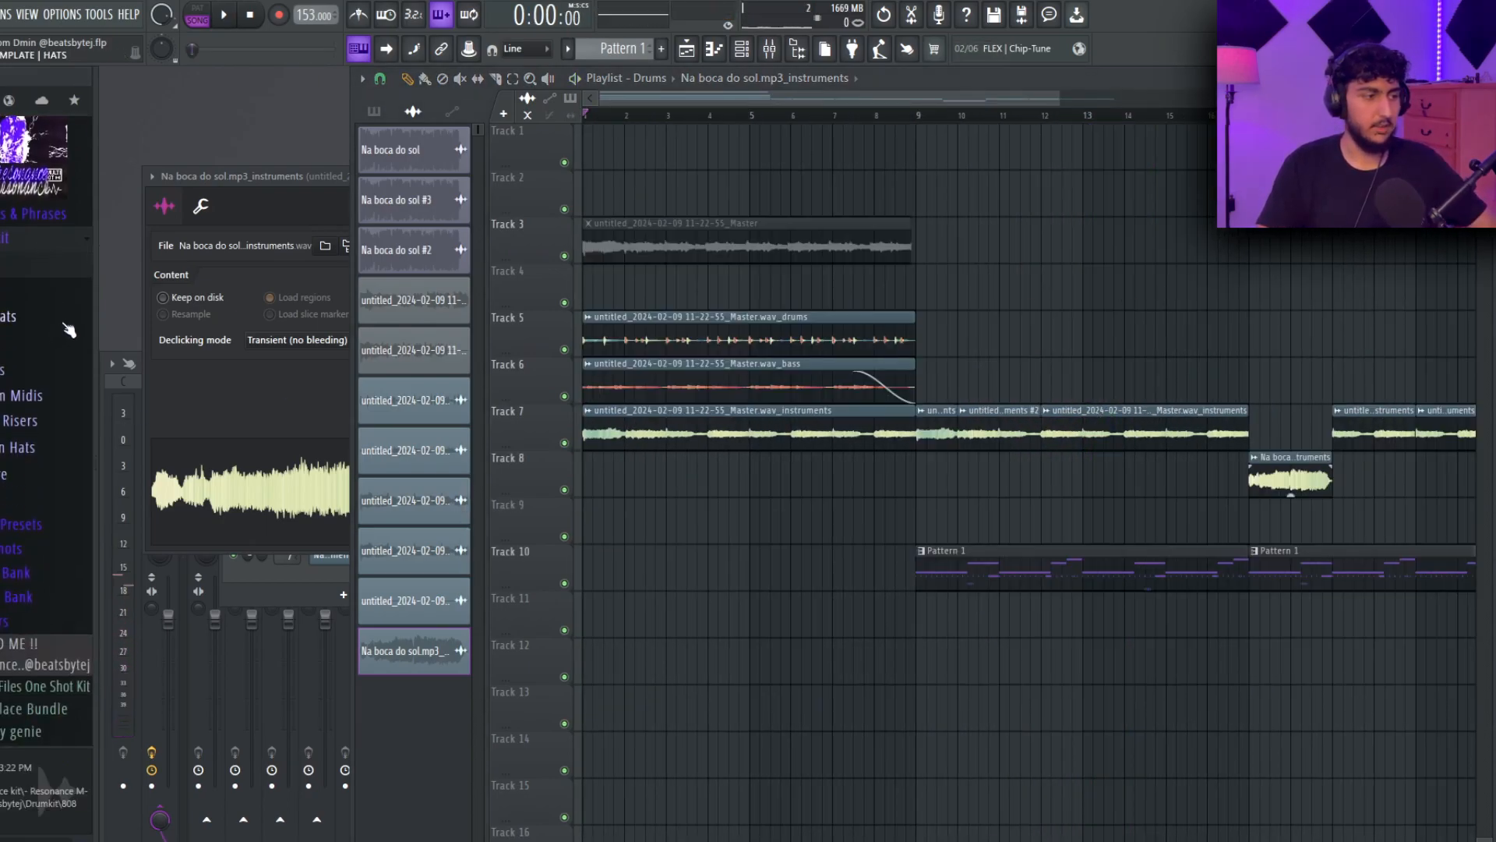
{"action": "left_click", "coordinate": [24, 421]}
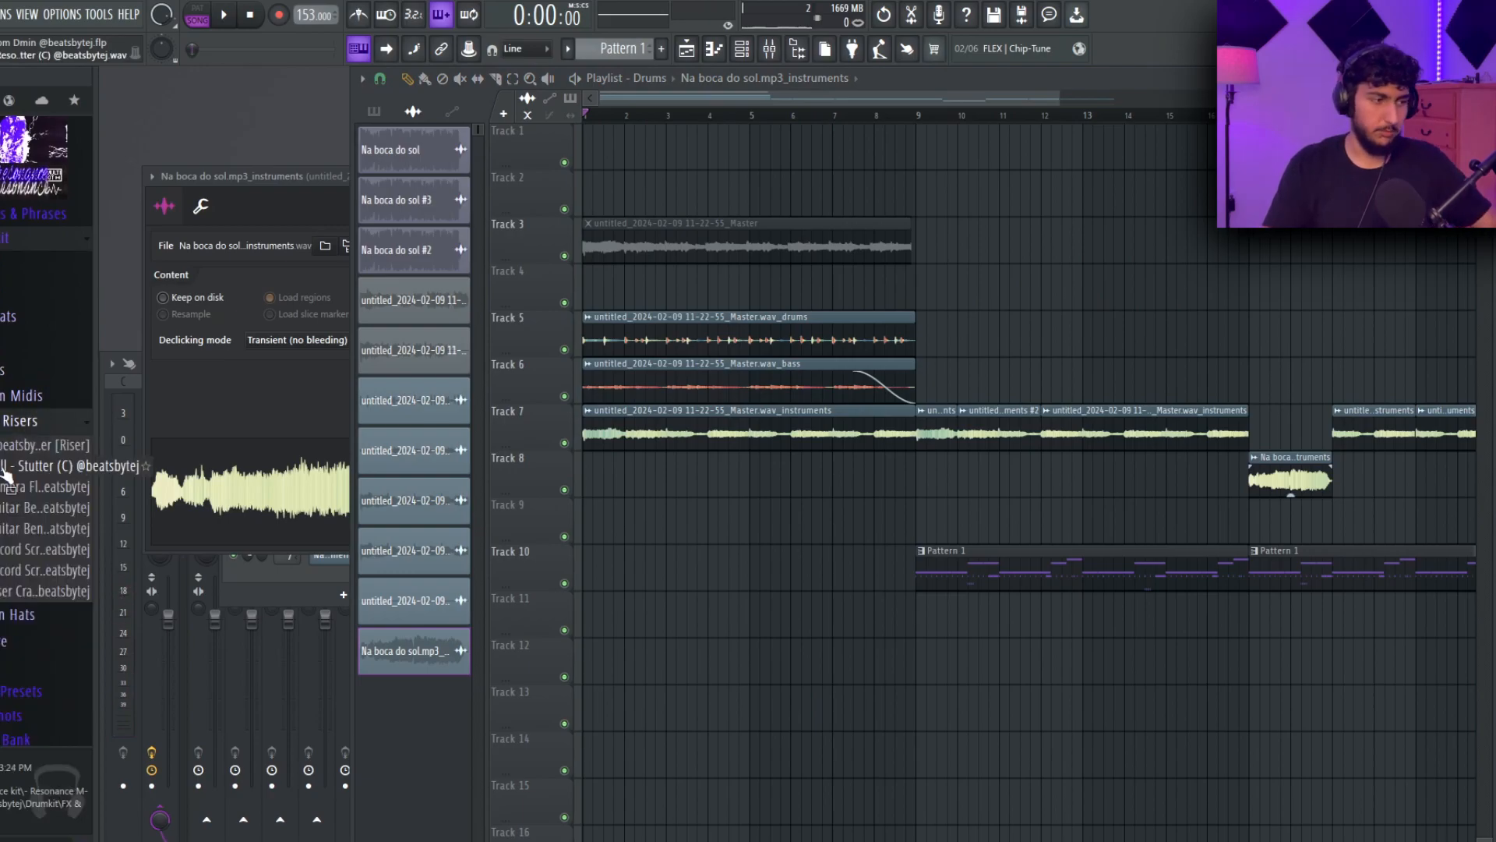
{"action": "left_click_drag", "start_coordinate": [4, 596], "coordinate": [995, 518]}
{"action": "scroll", "coordinate": [996, 517], "scroll_direction": "up", "scroll_amount": 3}
{"action": "scroll", "coordinate": [976, 519], "scroll_direction": "down", "scroll_amount": 3}
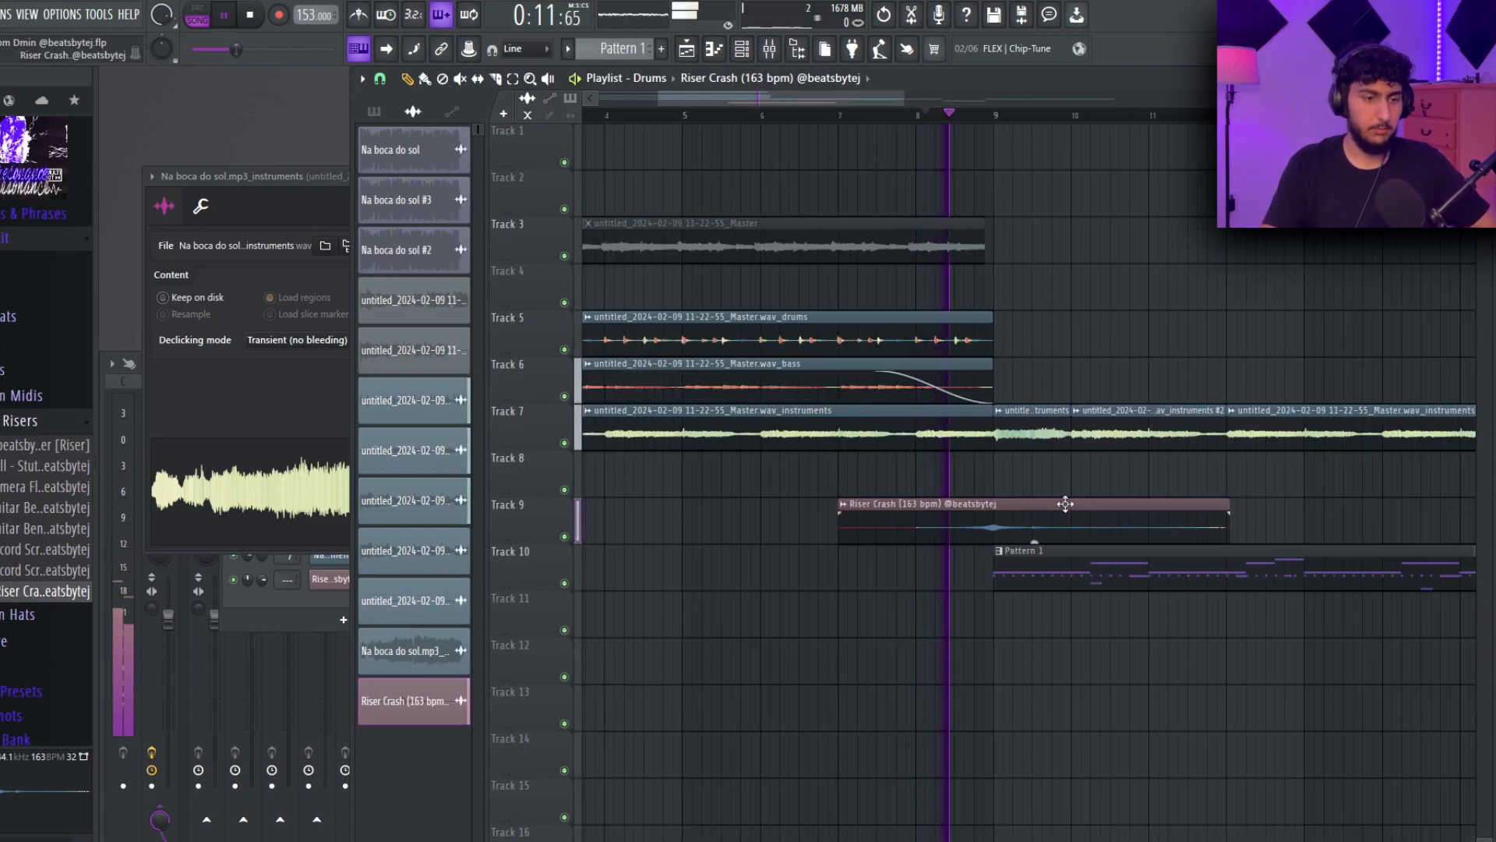
Move the Riser Crash clip up to Track 8, open its channel settings and play the transition.
{"action": "left_click_drag", "start_coordinate": [1066, 503], "coordinate": [1052, 467]}
{"action": "double_click", "coordinate": [1052, 467]}
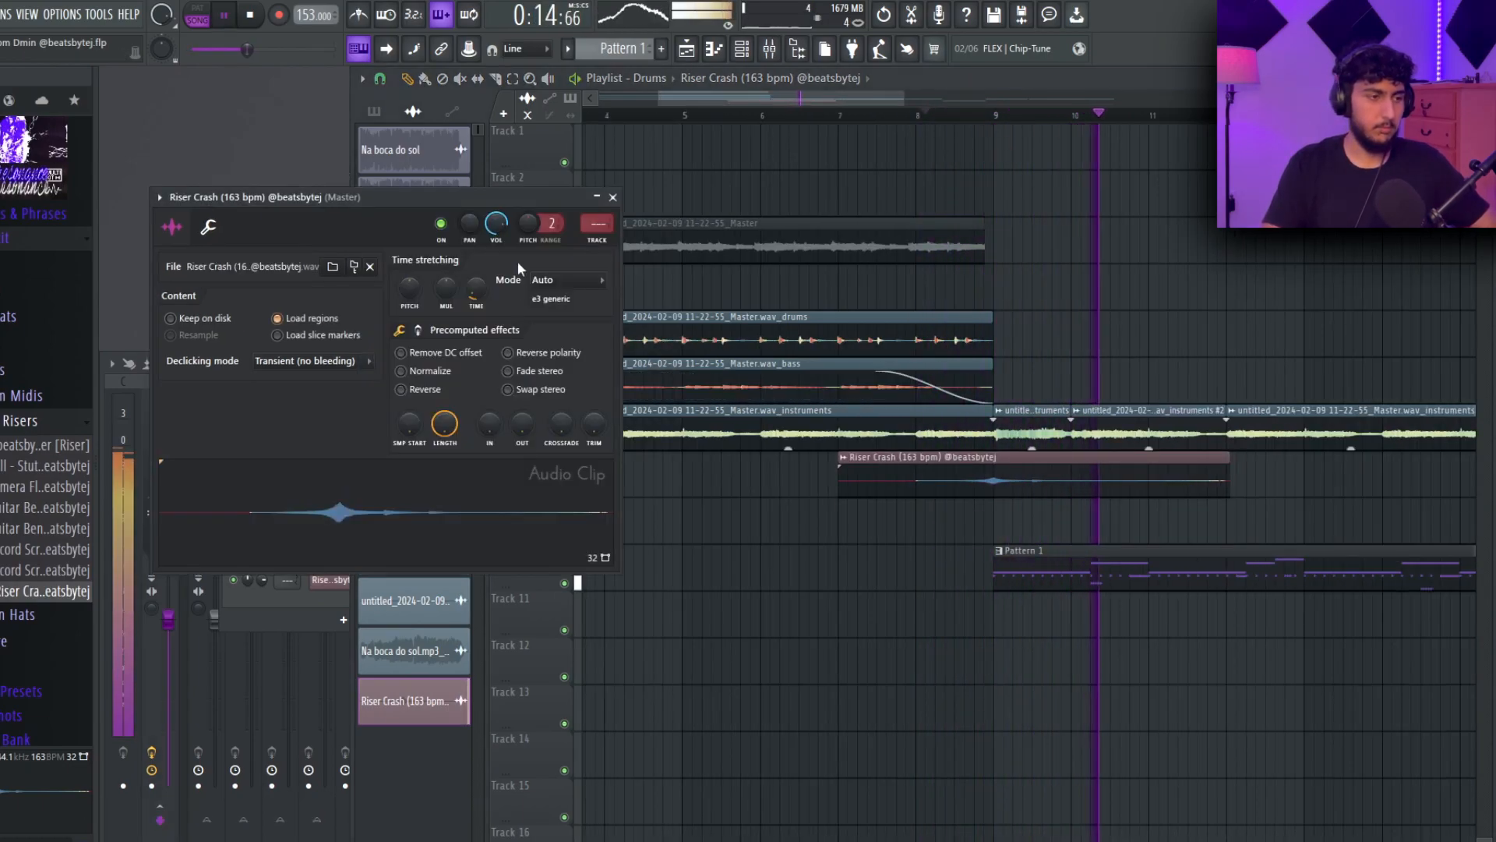
{"action": "key", "text": "F5"}
{"action": "key", "text": "space"}
Add the ! Roll up Tej V2 sample from the favourites and position it on Track 12, starting just before bar 7.
{"action": "left_click", "coordinate": [75, 100]}
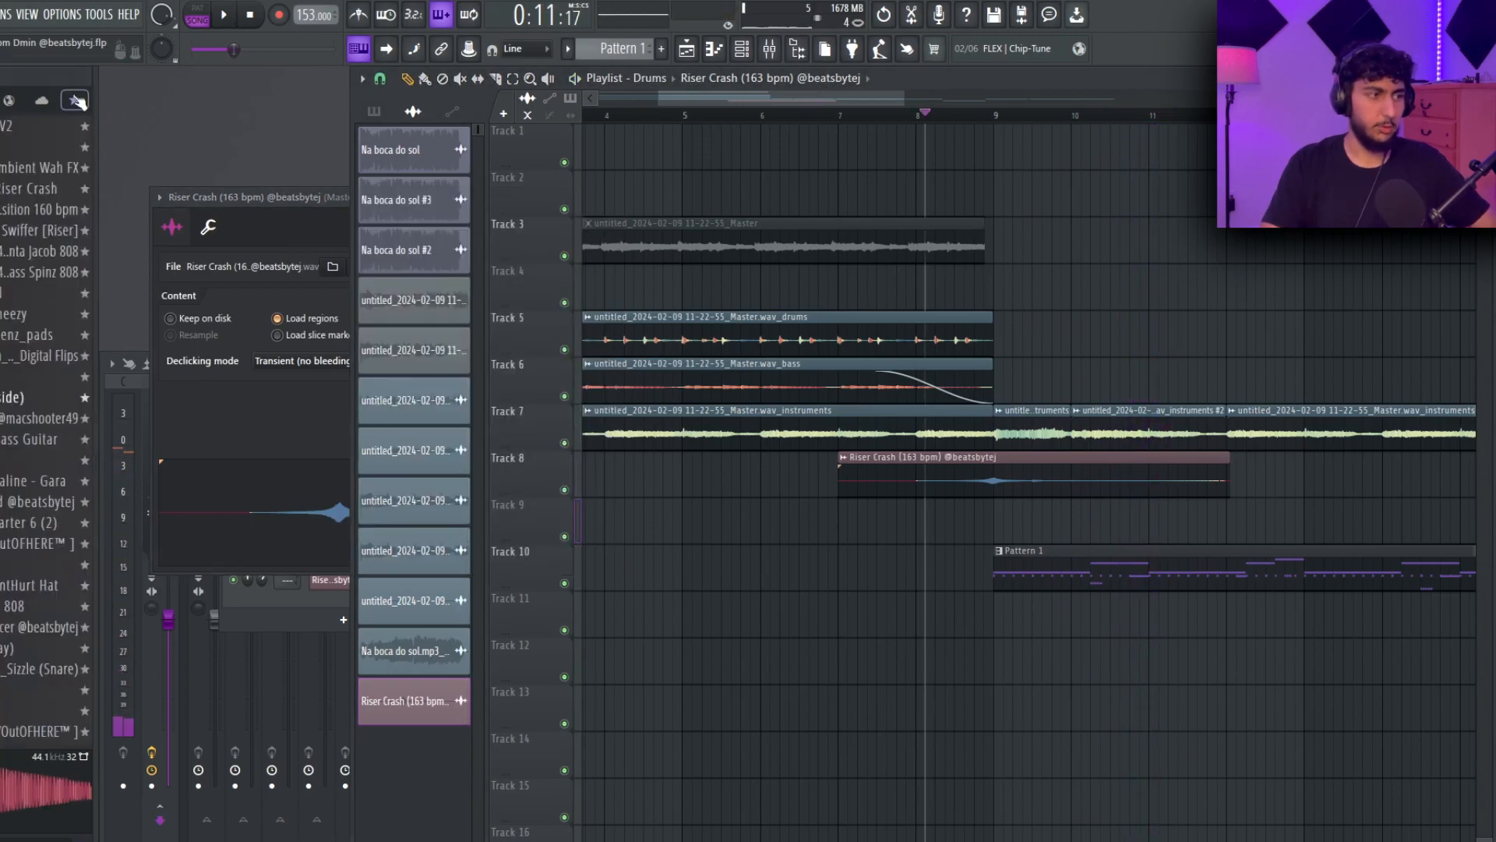
{"action": "left_click_drag", "start_coordinate": [31, 126], "coordinate": [791, 621]}
{"action": "scroll", "coordinate": [818, 621], "scroll_direction": "up", "scroll_amount": 3}
{"action": "left_click_drag", "start_coordinate": [1108, 576], "coordinate": [1012, 555]}
{"action": "key", "text": "ctrl+z"}
{"action": "left_click_drag", "start_coordinate": [918, 553], "coordinate": [1046, 657]}
Open the ! Roll up Tej V2 clip's channel settings and play the transition into bar 9.
{"action": "scroll", "coordinate": [1067, 649], "scroll_direction": "up", "scroll_amount": 5}
{"action": "double_click", "coordinate": [1047, 654]}
{"action": "scroll", "coordinate": [1044, 624], "scroll_direction": "down", "scroll_amount": 5}
{"action": "key", "text": "space"}
{"action": "scroll", "coordinate": [1269, 675], "scroll_direction": "down", "scroll_amount": 2}
{"action": "scroll", "coordinate": [1091, 615], "scroll_direction": "right", "scroll_amount": 3}
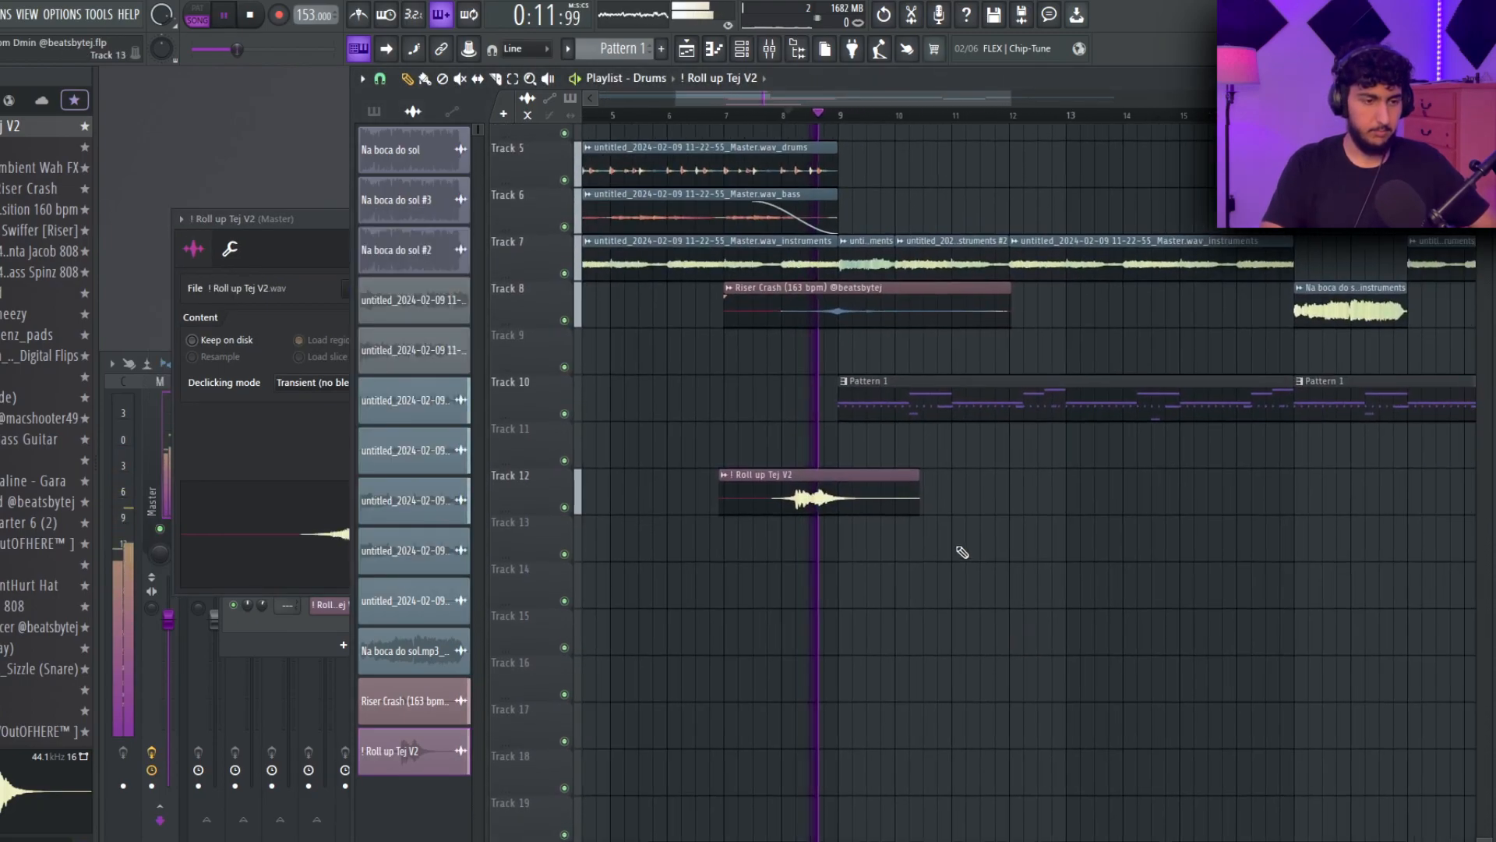
{"action": "scroll", "coordinate": [1012, 575], "scroll_direction": "up", "scroll_amount": 1}
{"action": "scroll", "coordinate": [1012, 575], "scroll_direction": "down", "scroll_amount": 3}
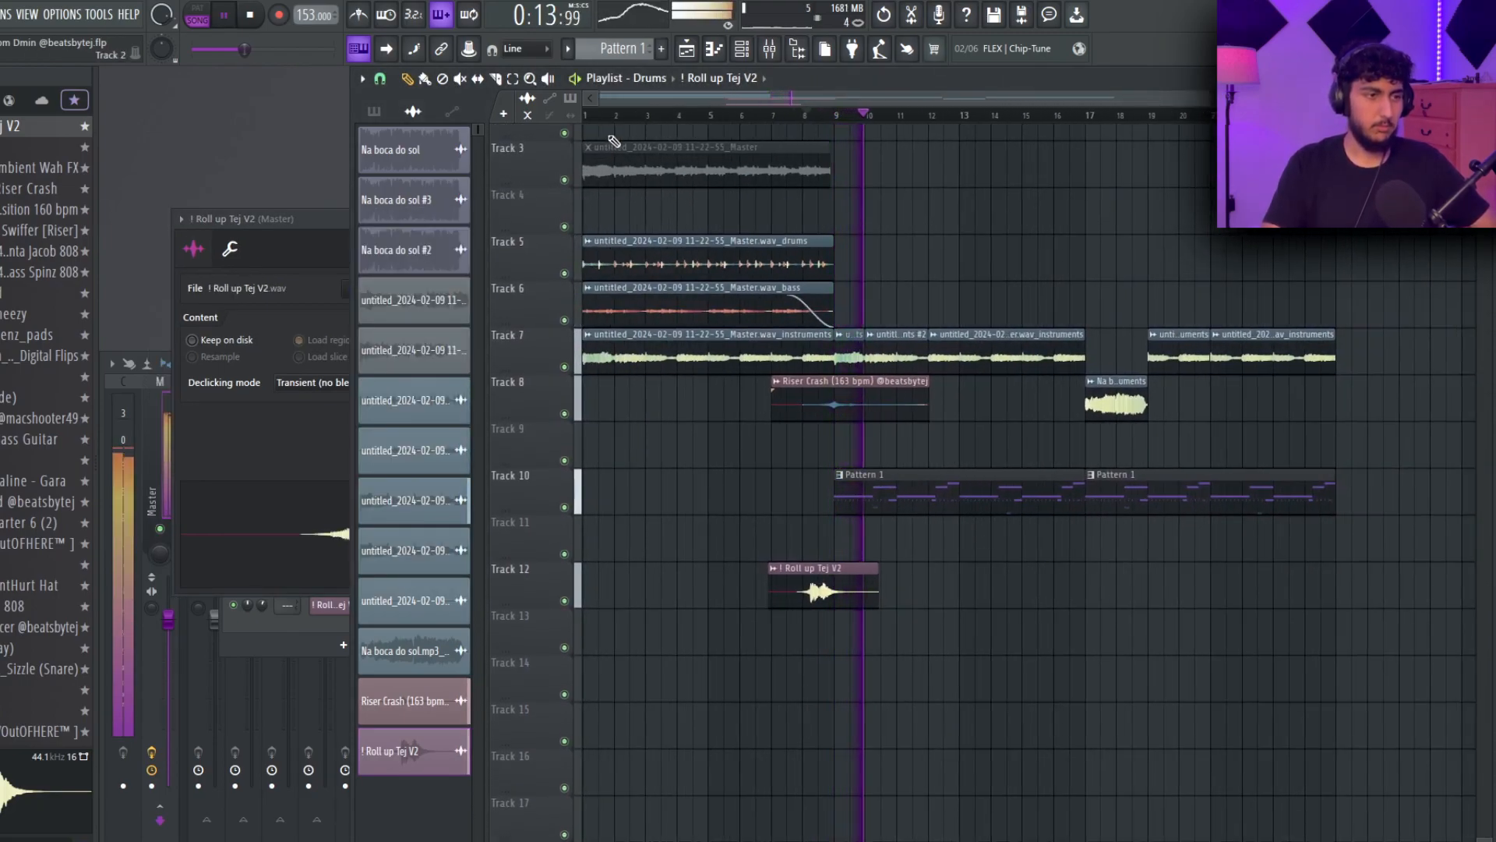
Duplicate the beat section so it runs from bar 9 to bar 41 and split Pattern 1 by channel onto Tracks 13 to 18.
{"action": "scroll", "coordinate": [1135, 475], "scroll_direction": "down", "scroll_amount": 1}
{"action": "left_click_drag", "start_coordinate": [1366, 494], "coordinate": [1040, 498]}
{"action": "key", "text": "ctrl+b"}
{"action": "scroll", "coordinate": [1123, 537], "scroll_direction": "down", "scroll_amount": 3}
{"action": "right_click", "coordinate": [1022, 505]}
{"action": "scroll", "coordinate": [1023, 505], "scroll_direction": "up", "scroll_amount": 2}
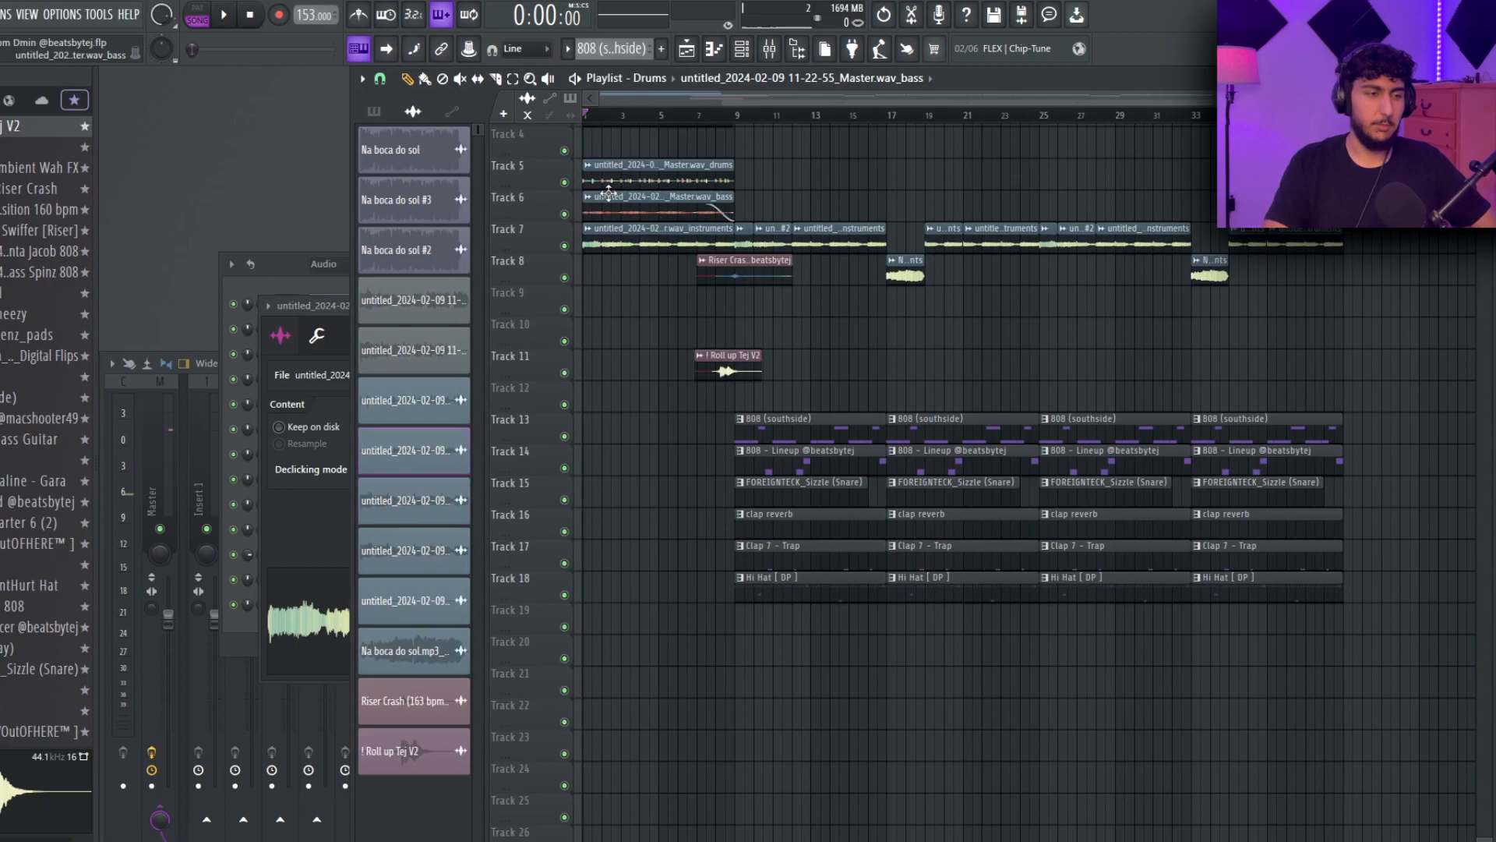
Route the intro drums stem to mixer track 5 and play the song from the start.
{"action": "left_click", "coordinate": [608, 195]}
{"action": "left_click", "coordinate": [608, 195]}
{"action": "left_click", "coordinate": [776, 229]}
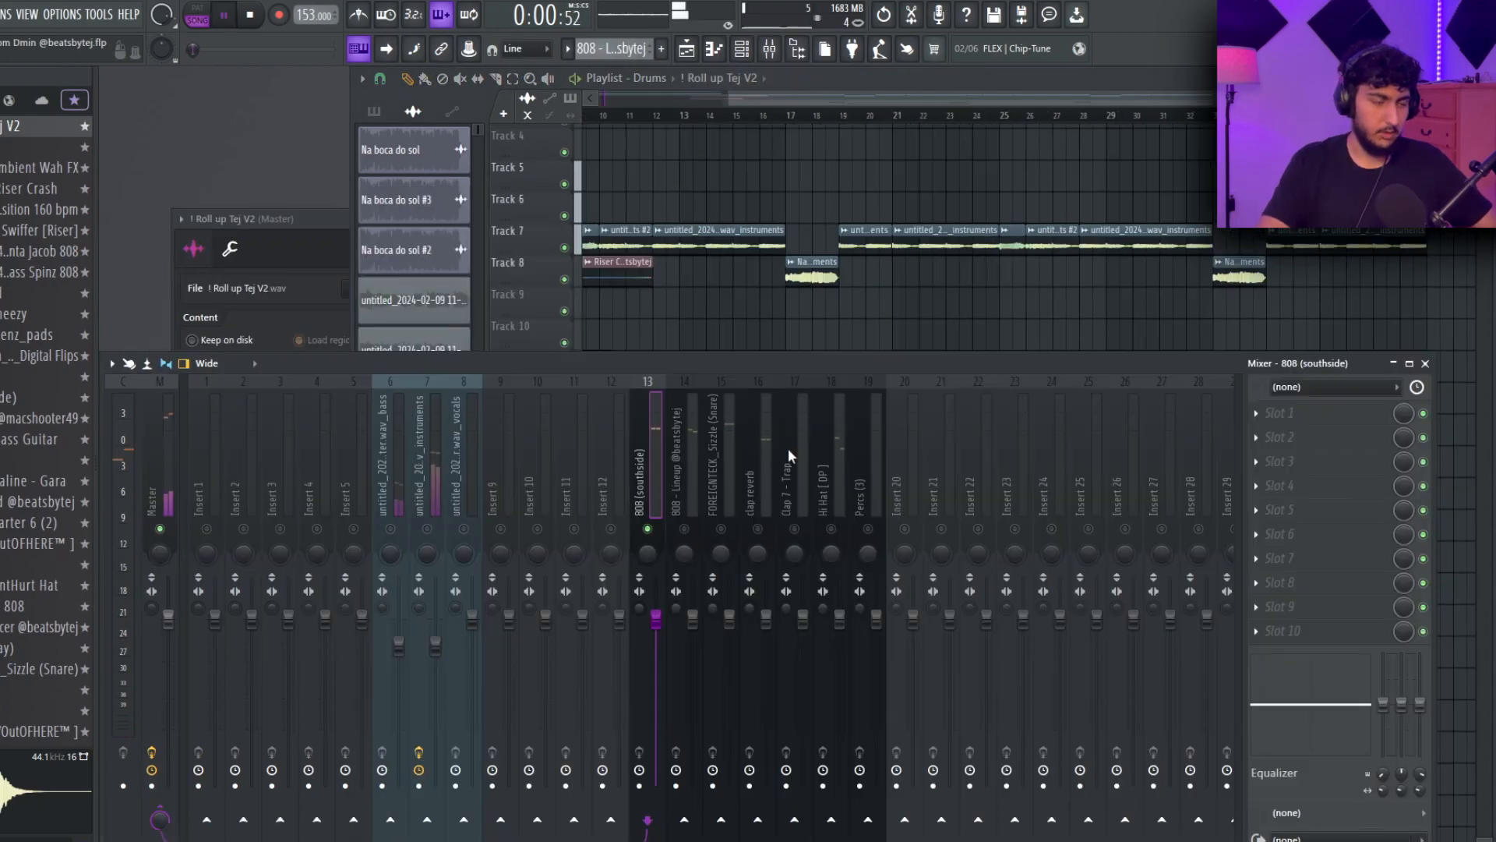
{"action": "key", "text": "F9"}
{"action": "scroll", "coordinate": [1002, 317], "scroll_direction": "up", "scroll_amount": 2}
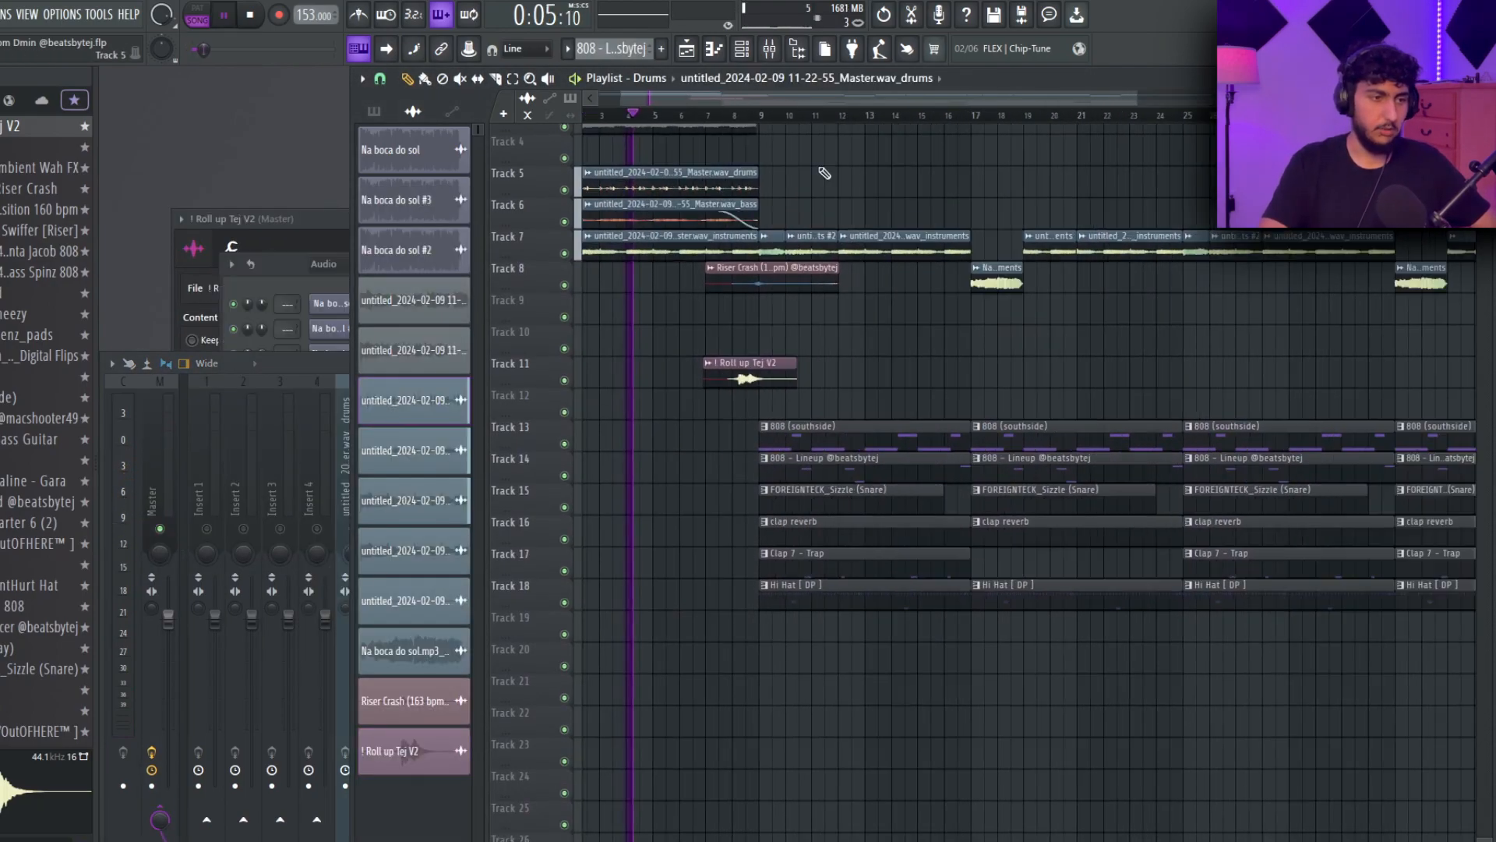
Unmute the clap reverb mixer track, raise its level slightly, and fine-tune the 808 - Lineup and Sizzle snare levels against it.
{"action": "scroll", "coordinate": [782, 122], "scroll_direction": "up", "scroll_amount": 2}
{"action": "left_click", "coordinate": [293, 376]}
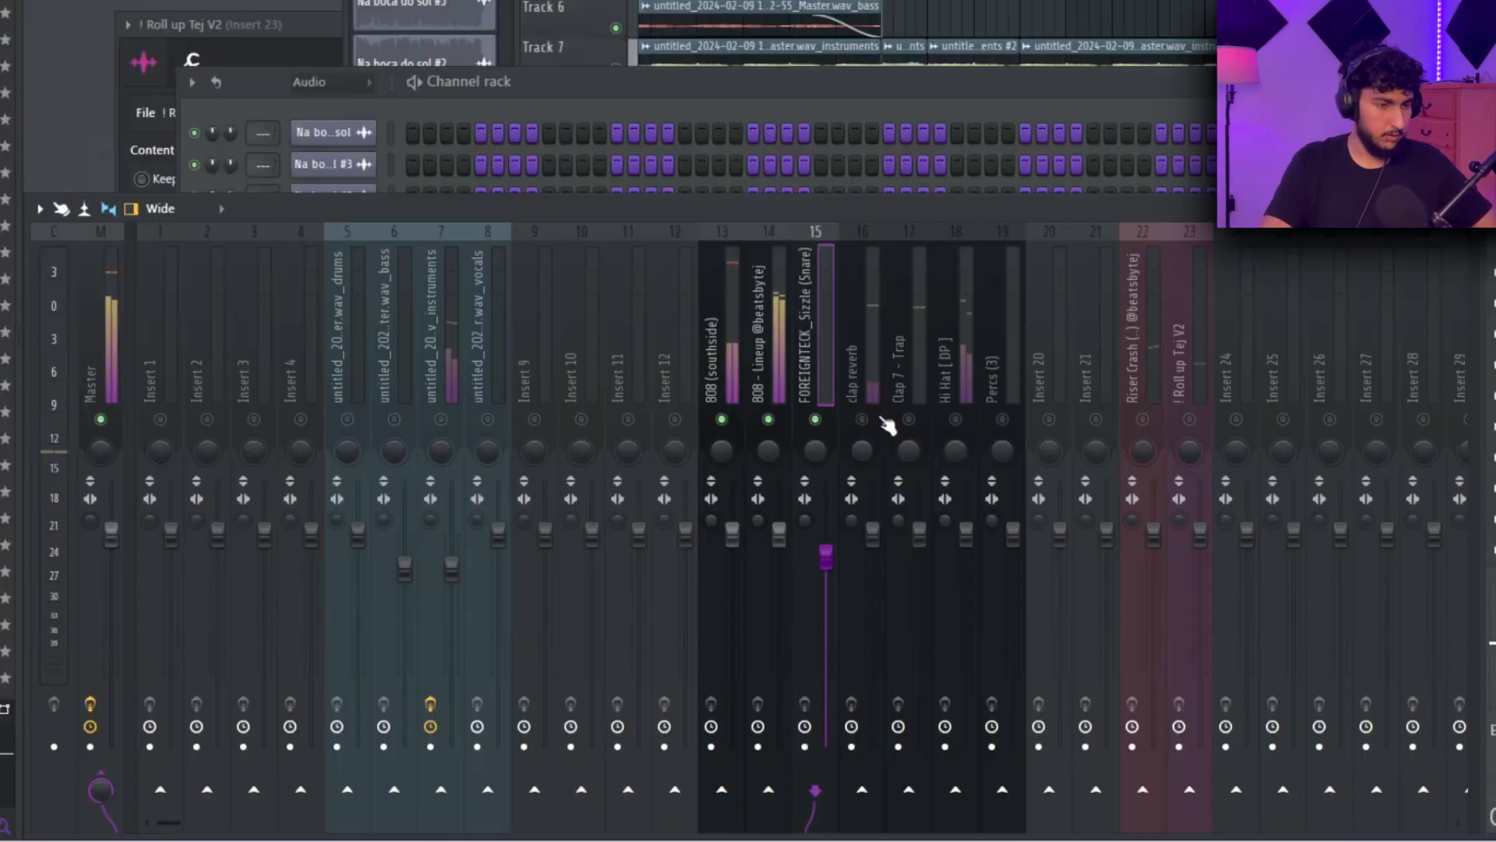
{"action": "left_click", "coordinate": [862, 419]}
{"action": "left_click", "coordinate": [875, 380]}
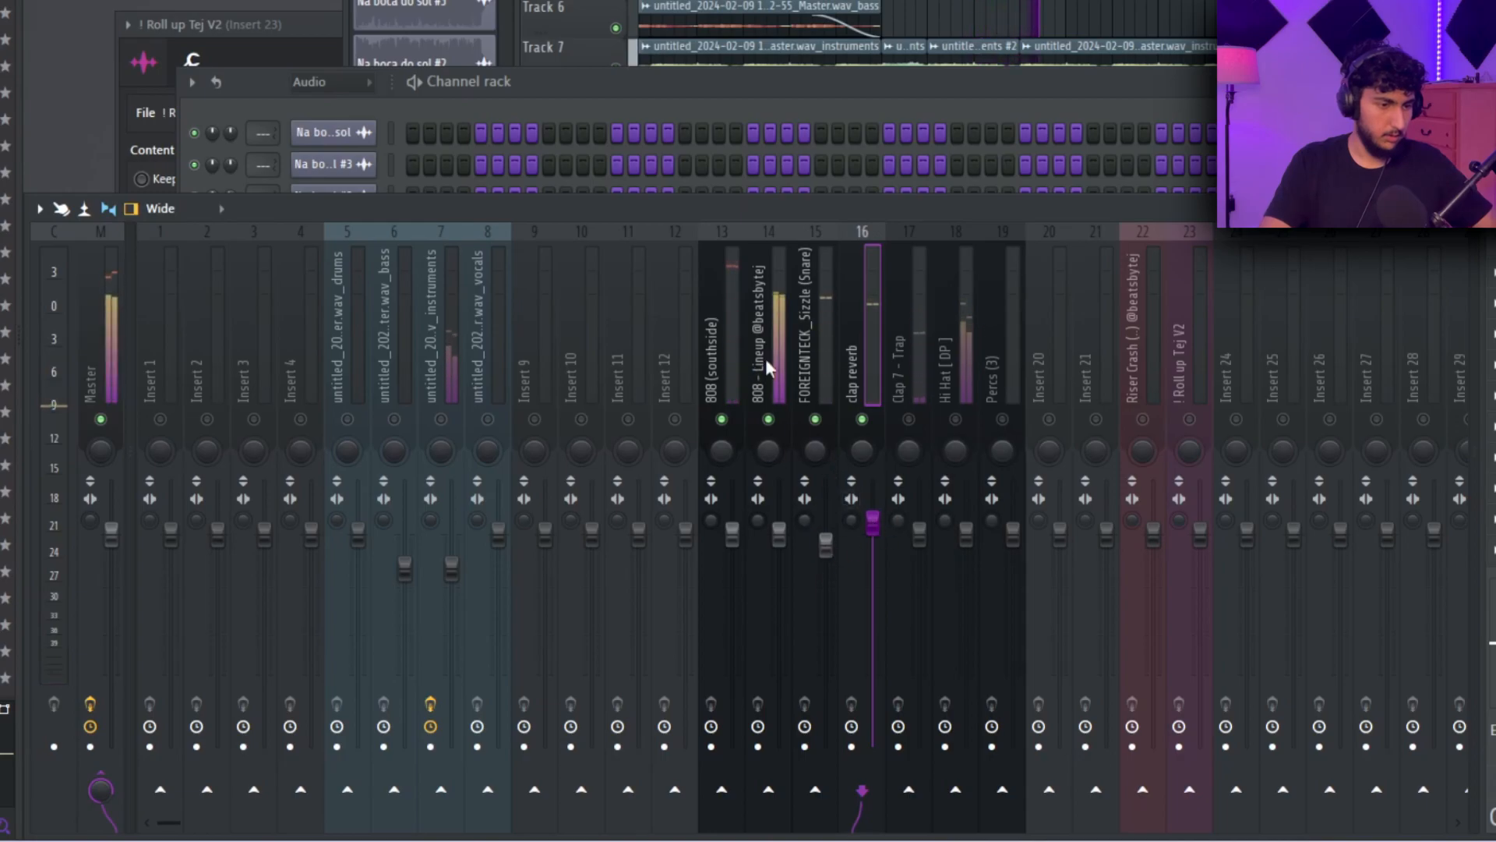
{"action": "left_click", "coordinate": [786, 548]}
{"action": "left_click", "coordinate": [826, 357]}
{"action": "left_click", "coordinate": [879, 337]}
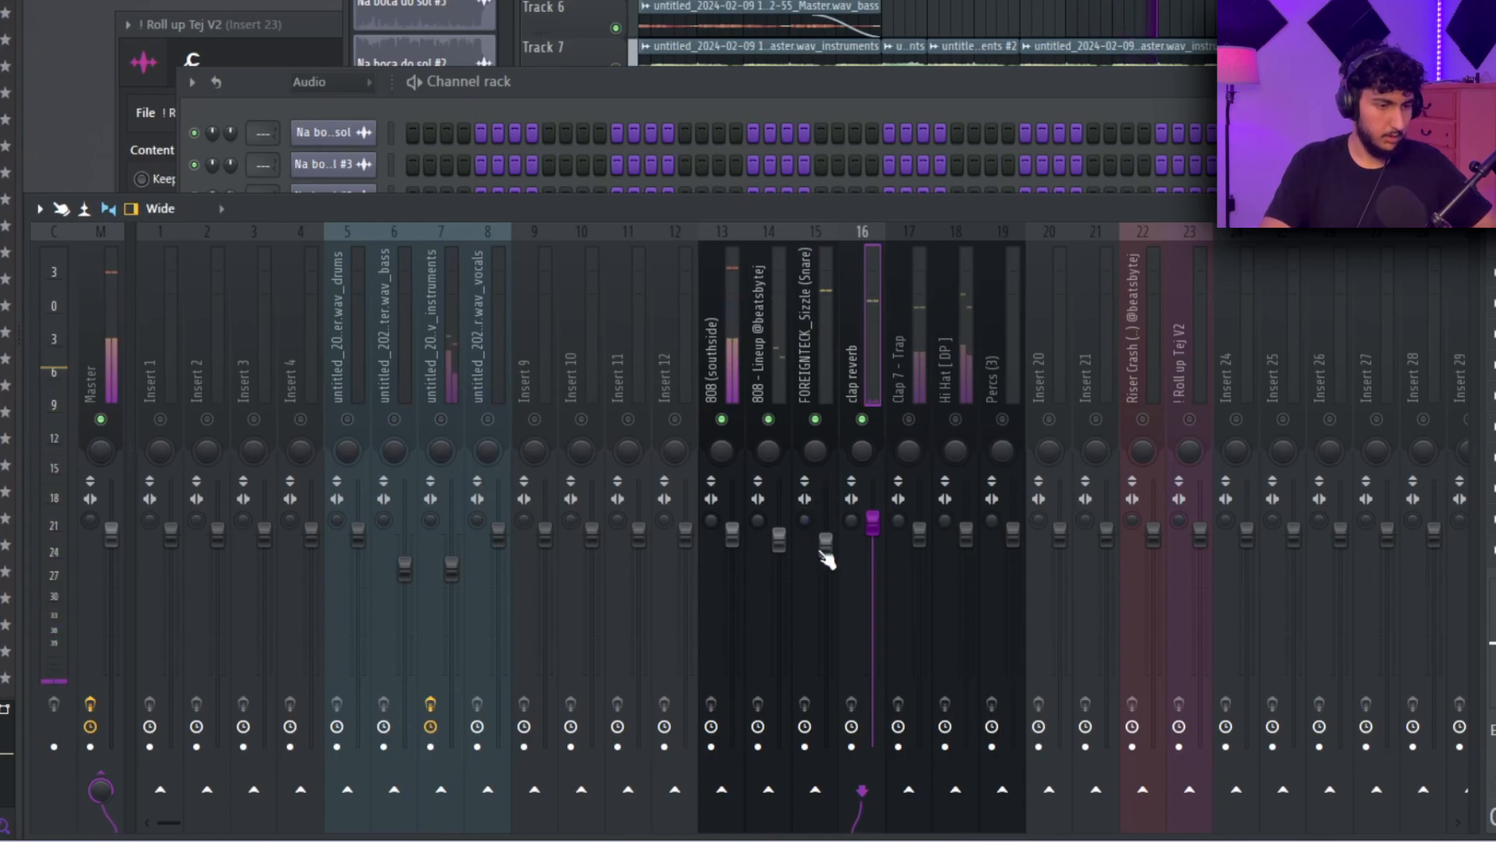
Unmute the Hi Hat and Clap 7 - Trap mixer tracks, lower both levels, and pan Clap 7 - Trap slightly to the right.
{"action": "left_click", "coordinate": [970, 433]}
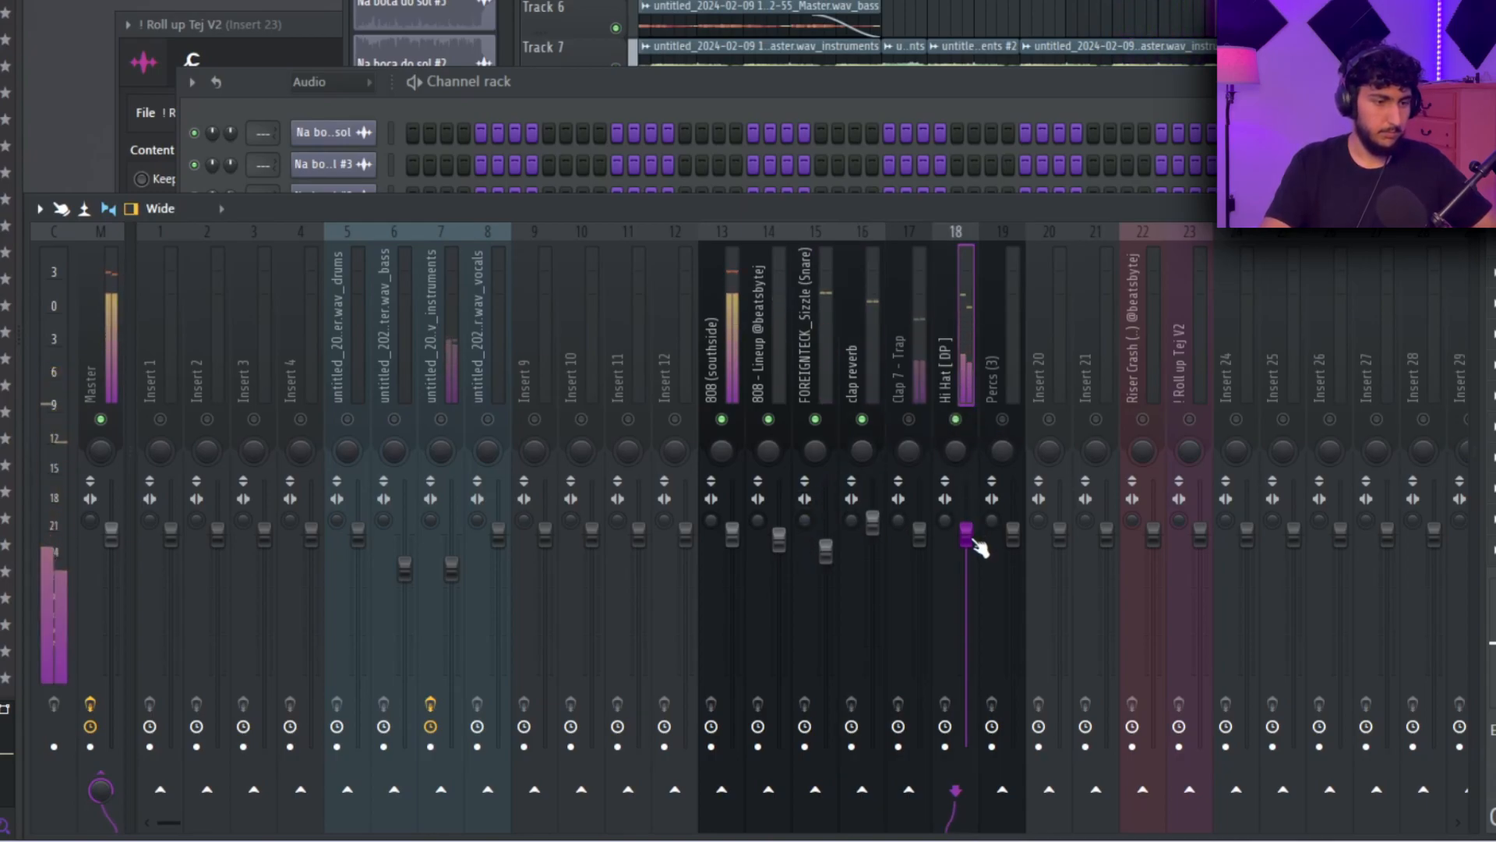
{"action": "left_click", "coordinate": [922, 378]}
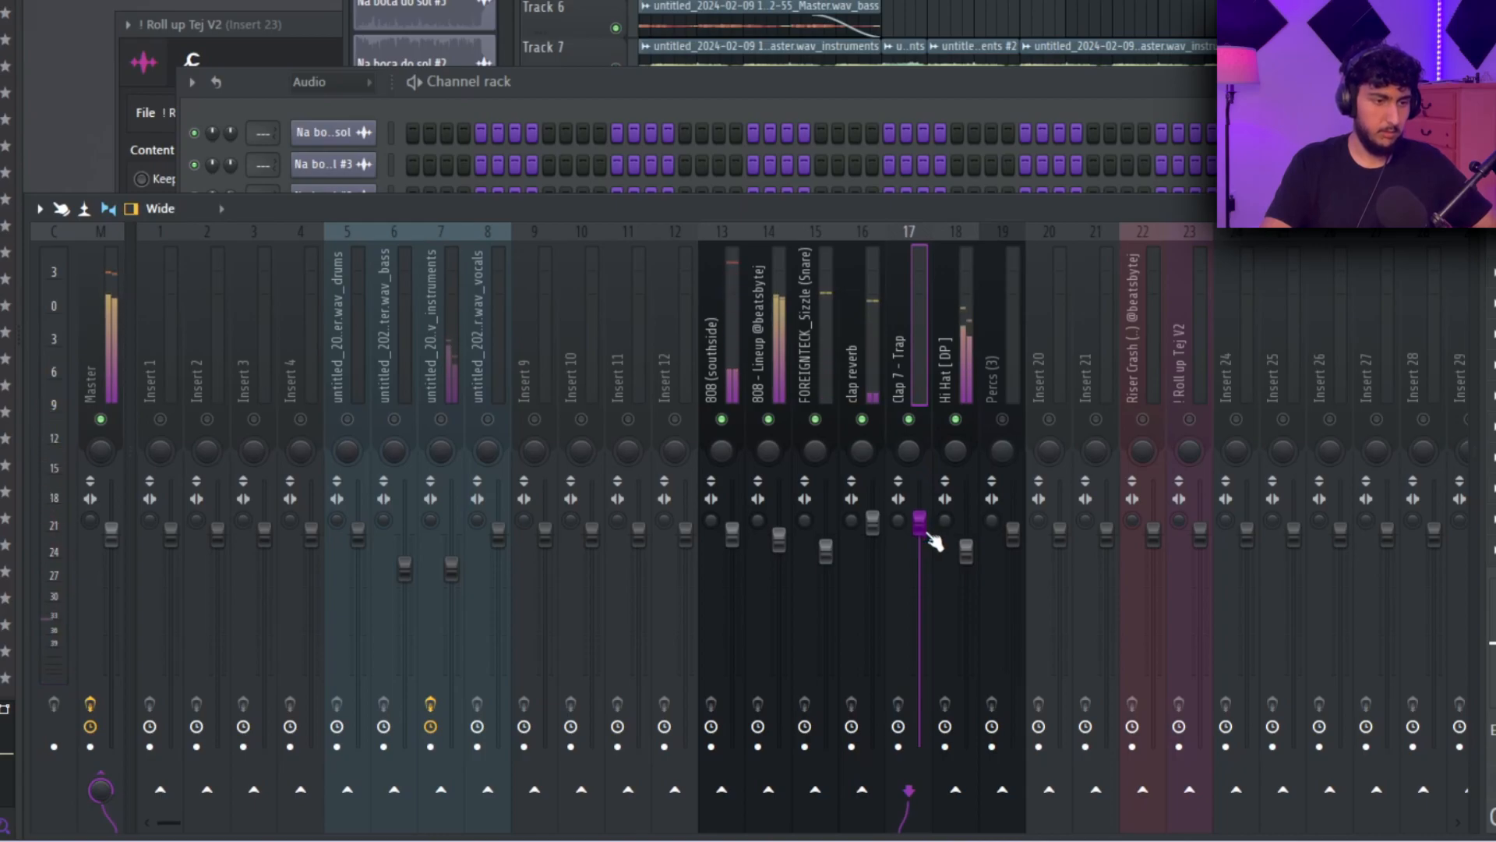
{"action": "left_click_drag", "start_coordinate": [916, 476], "coordinate": [914, 453]}
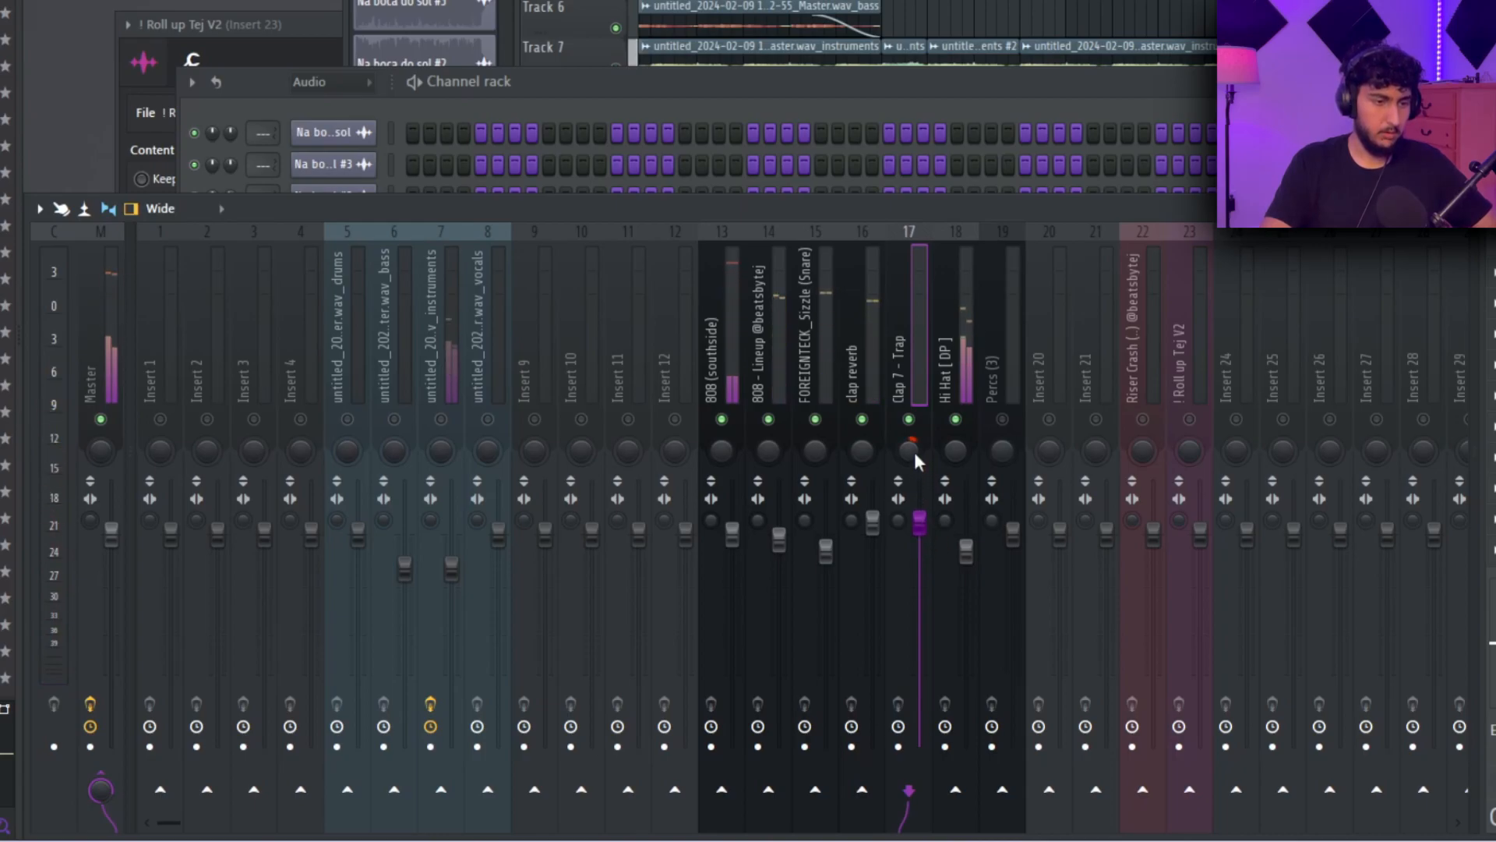
{"action": "left_click", "coordinate": [879, 2]}
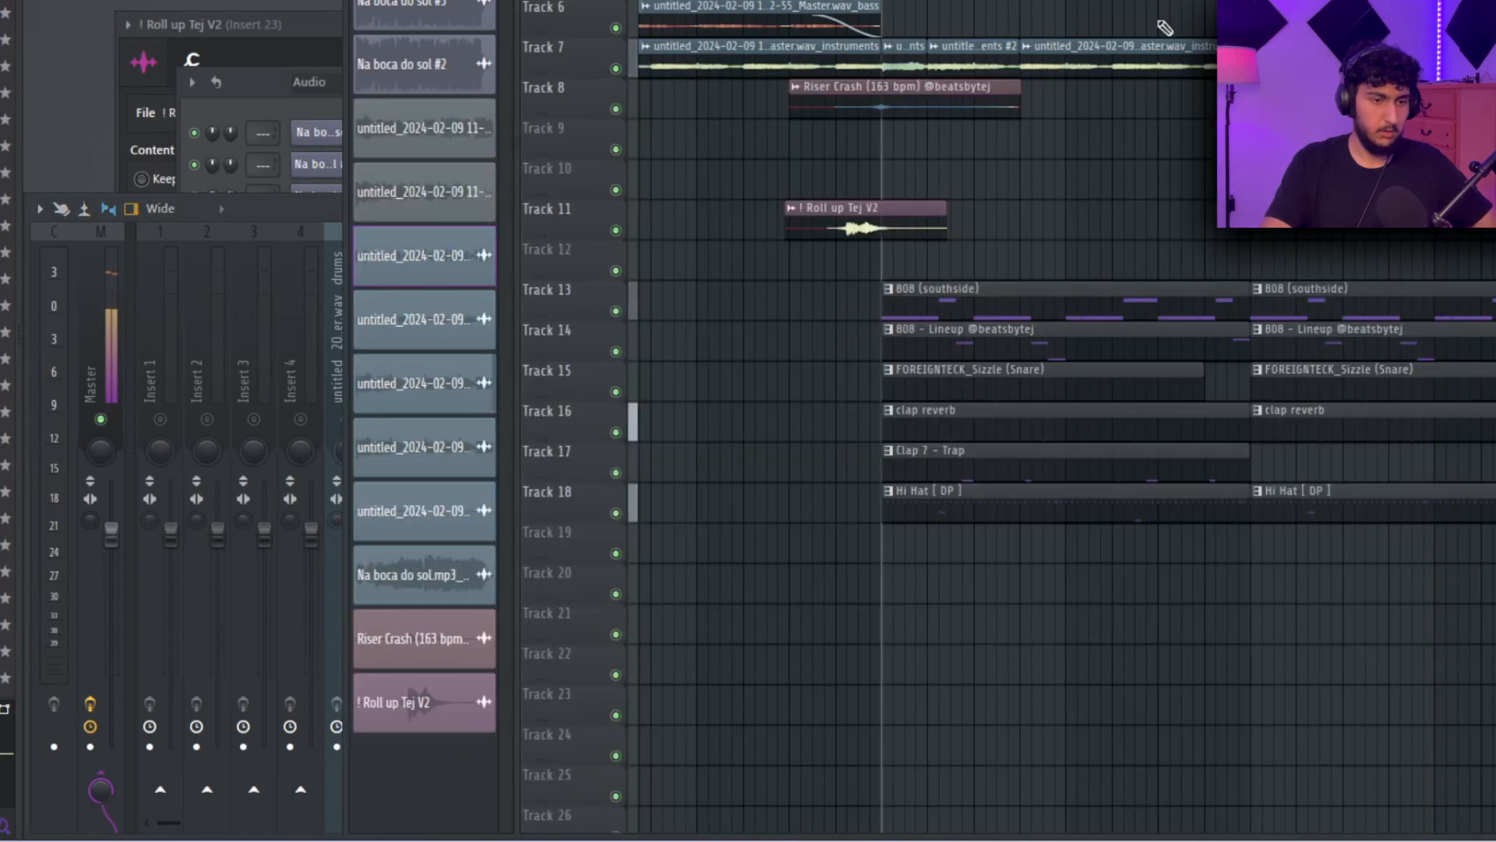
{"action": "left_click", "coordinate": [302, 208]}
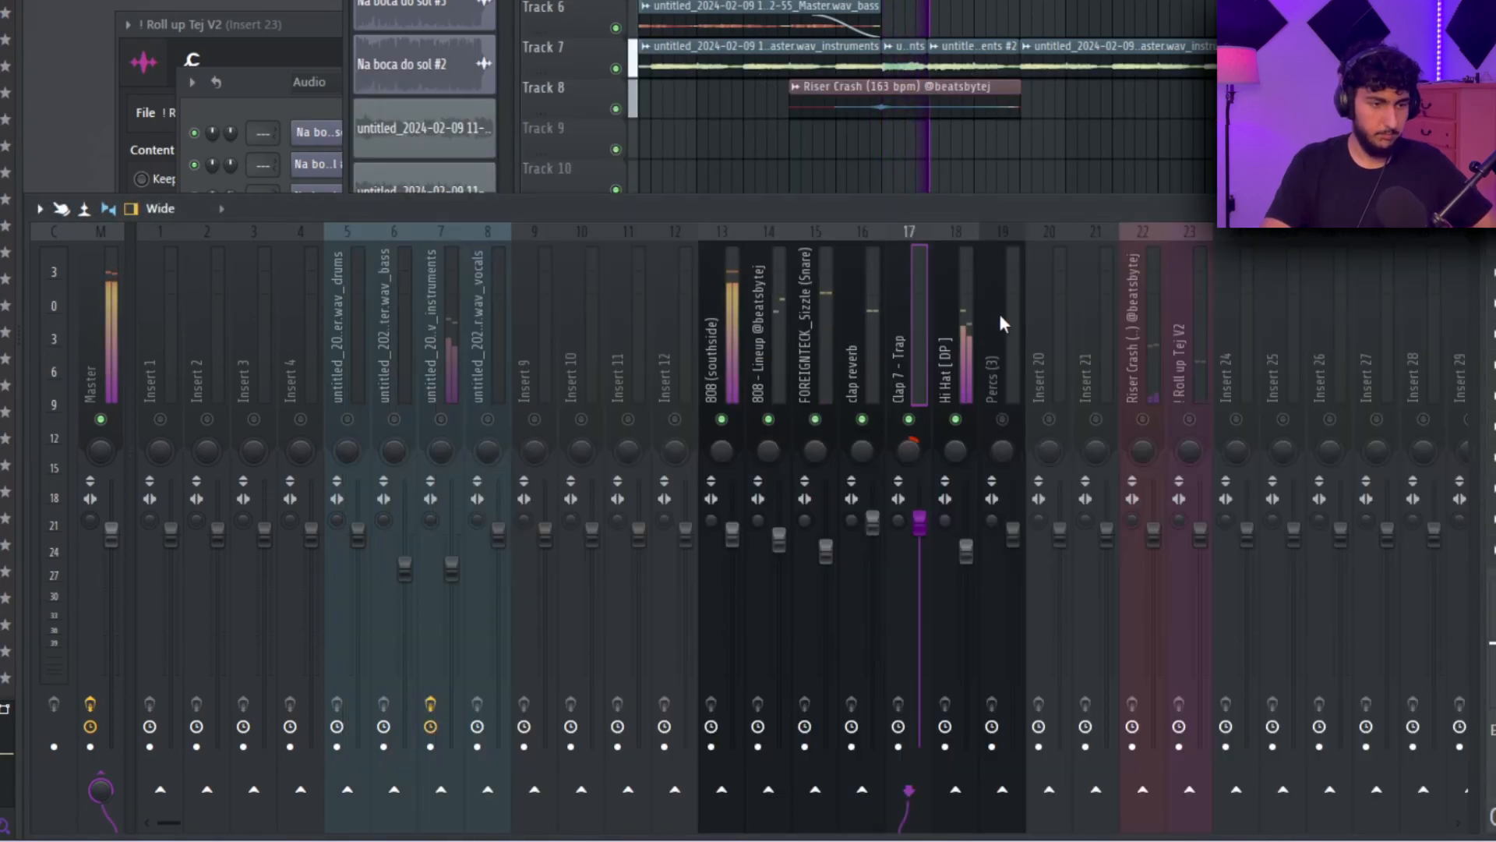
{"action": "left_click_drag", "start_coordinate": [920, 521], "coordinate": [923, 539]}
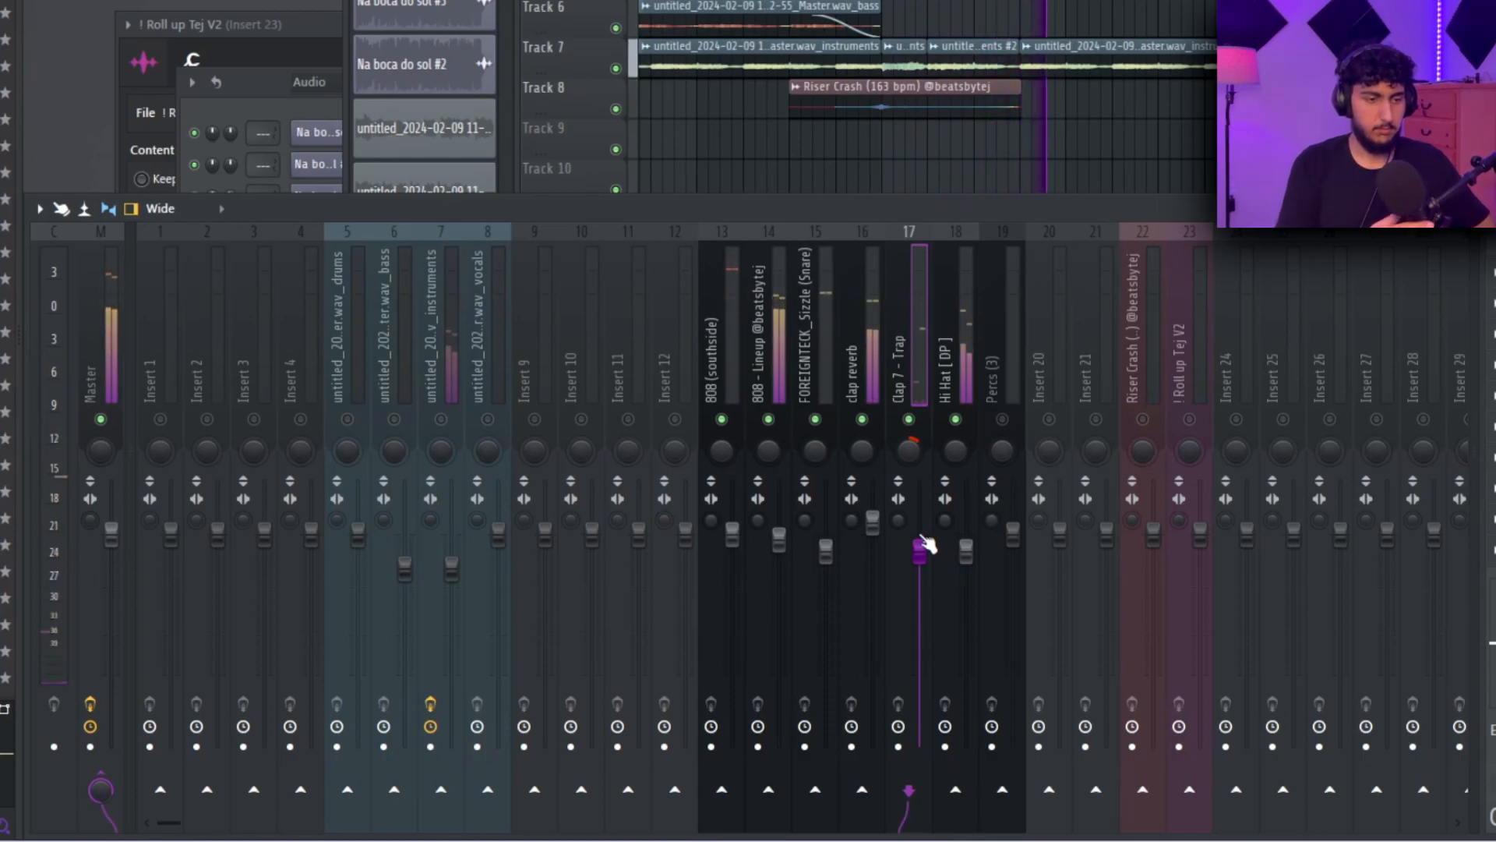
Turn all mixer tracks back on from the 808 (southside) track and check the bass and instruments stem tracks.
{"action": "left_click", "coordinate": [729, 327]}
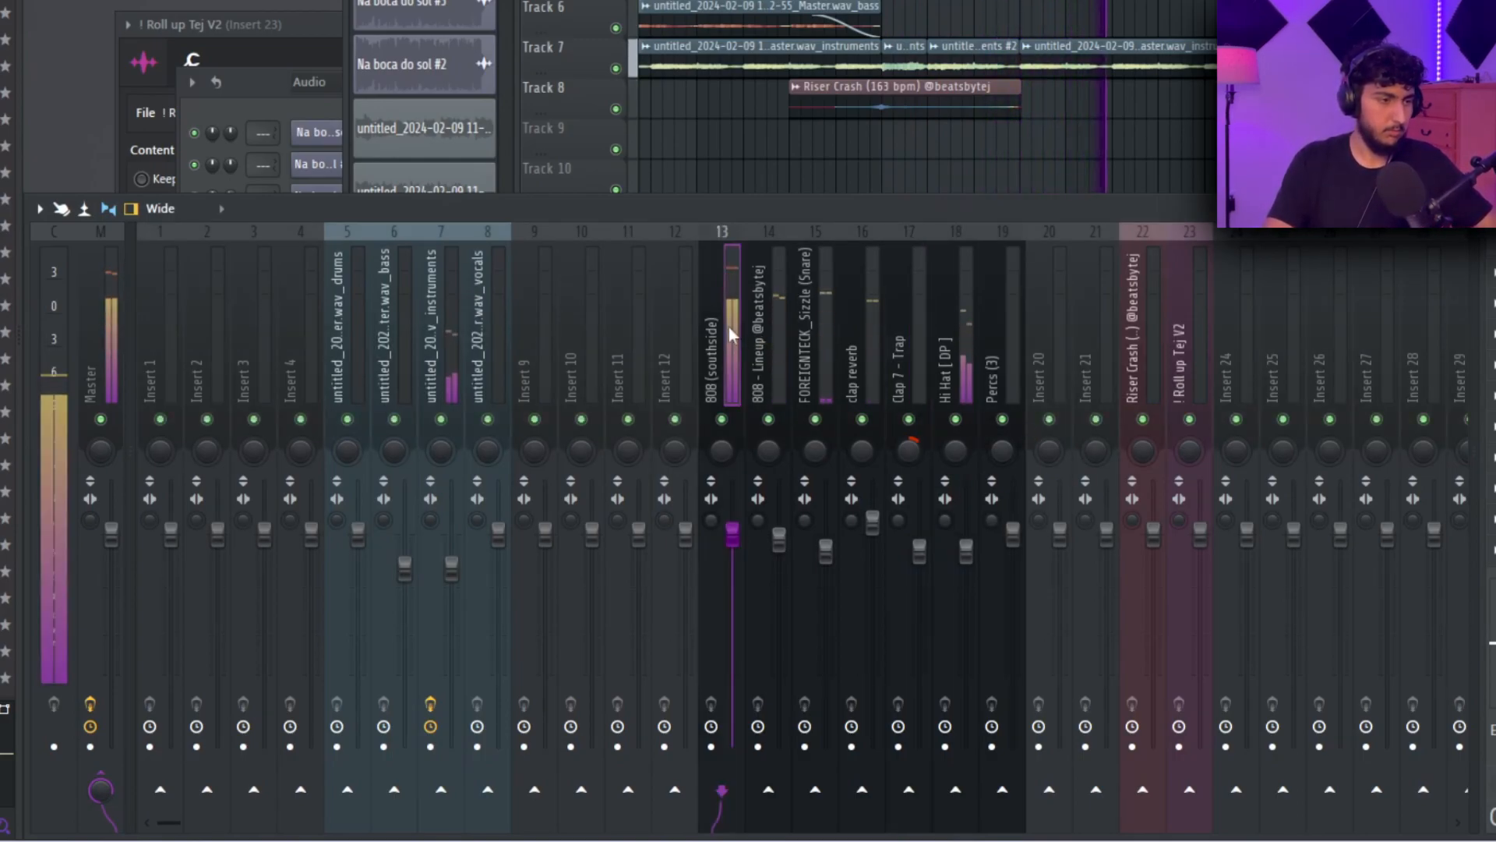
{"action": "left_click", "coordinate": [409, 366]}
{"action": "left_click", "coordinate": [445, 367]}
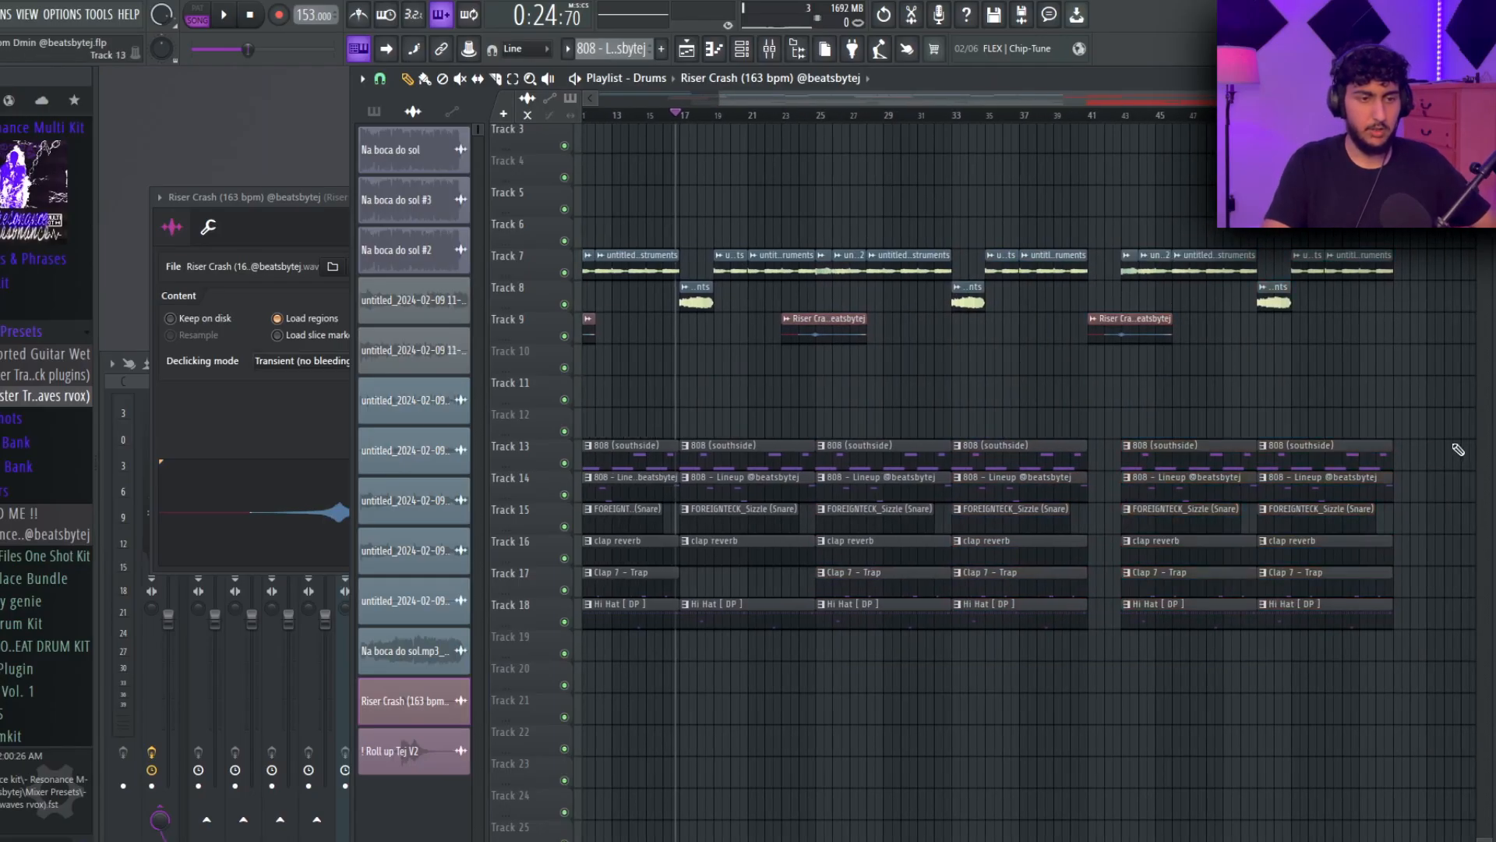
Delete the playlist clips after bar 41 and duplicate the section from bar 25 to 41 so the beat runs to bar 57.
{"action": "left_click_drag", "start_coordinate": [1441, 691], "coordinate": [1092, 248]}
{"action": "key", "text": "Delete"}
{"action": "left_click_drag", "start_coordinate": [1138, 627], "coordinate": [818, 425]}
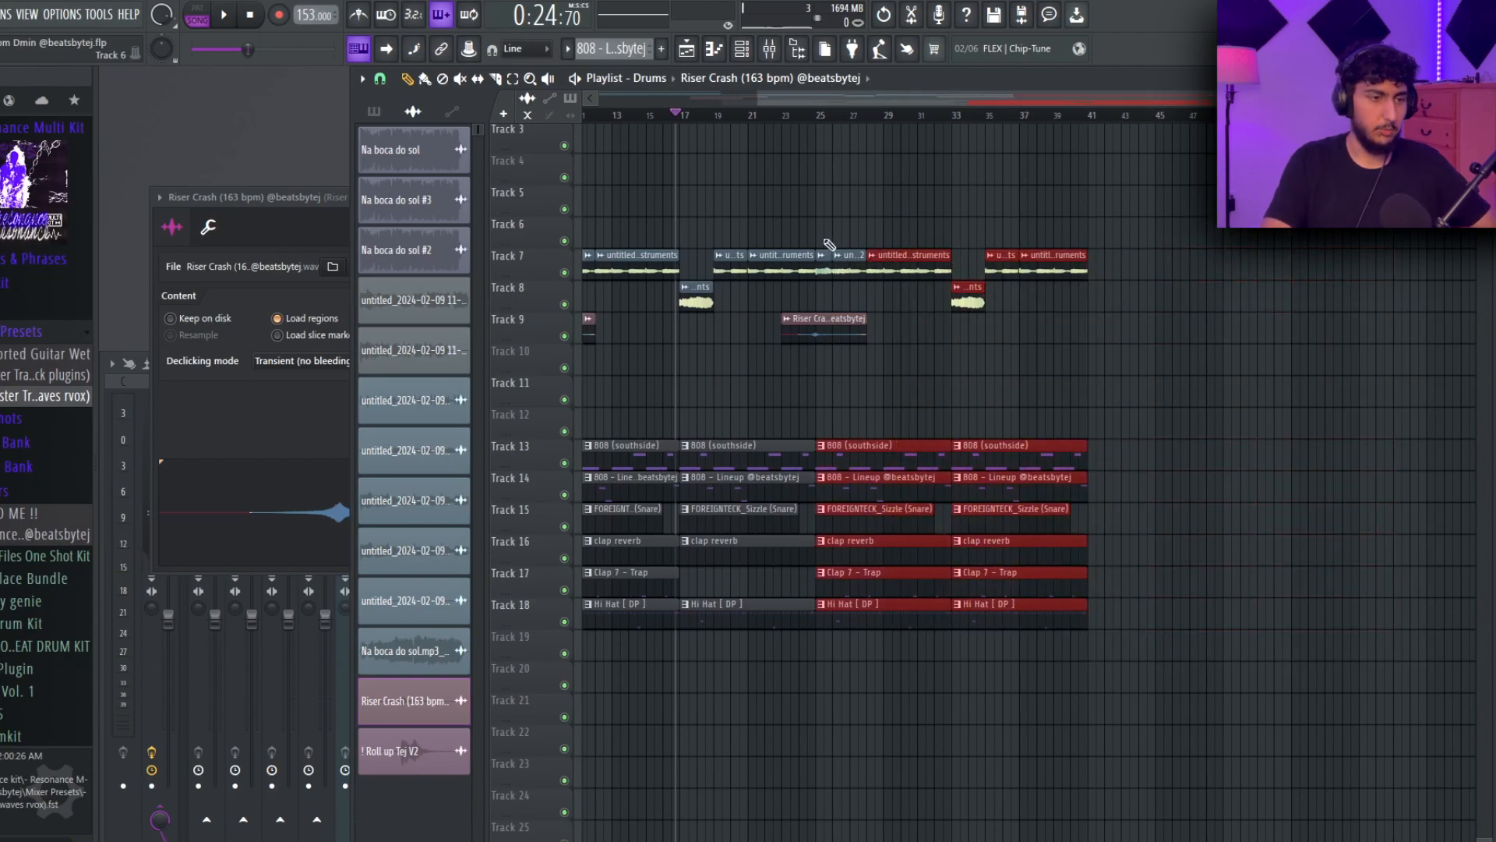
{"action": "key", "text": "ctrl+b"}
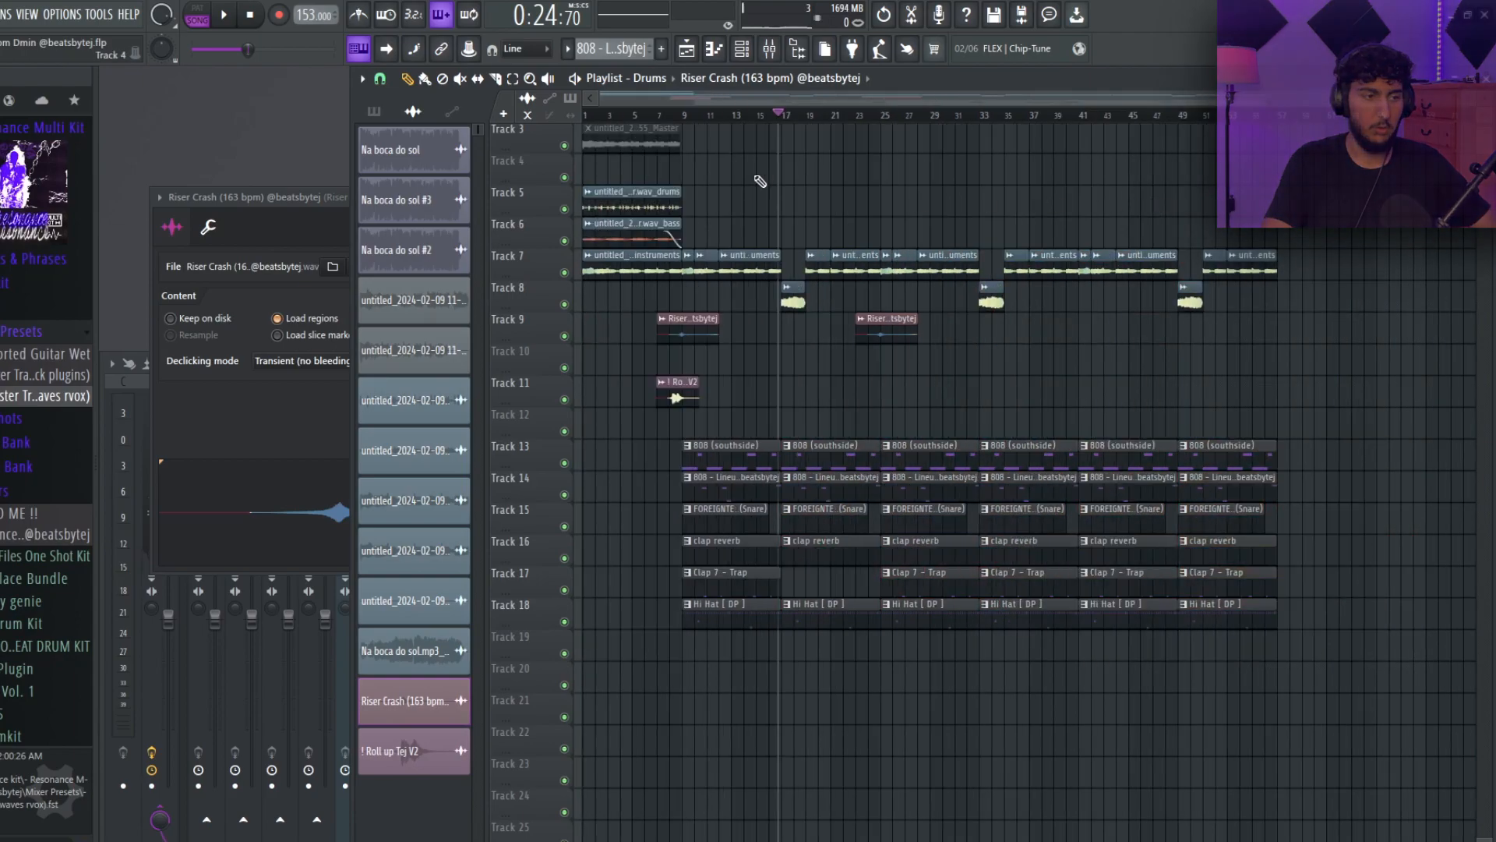